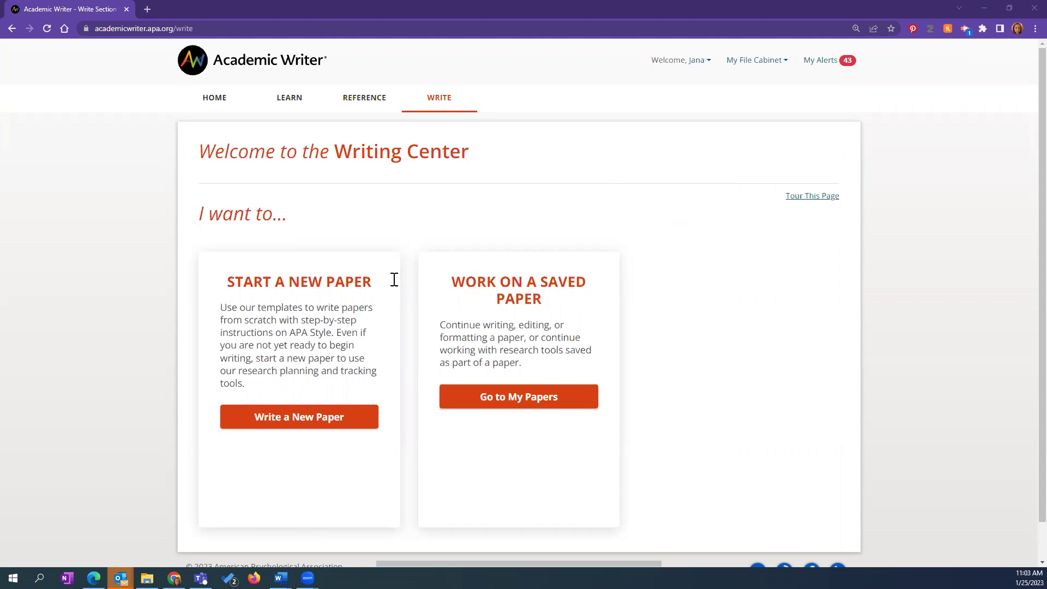
- Open the list of saved papers and dismiss the My Papers Trash notice
click(522, 401)
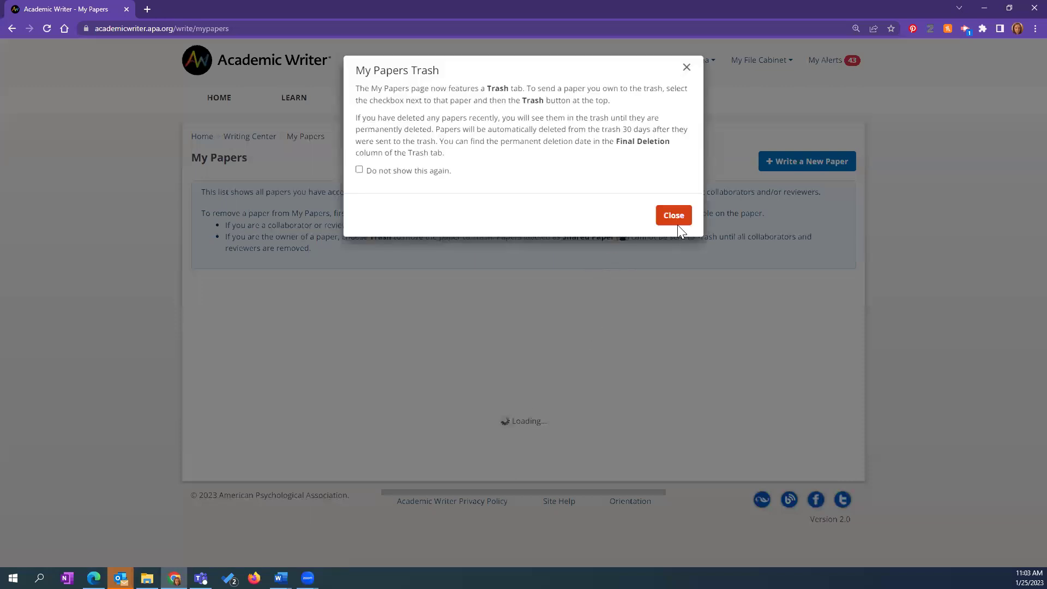
click(678, 215)
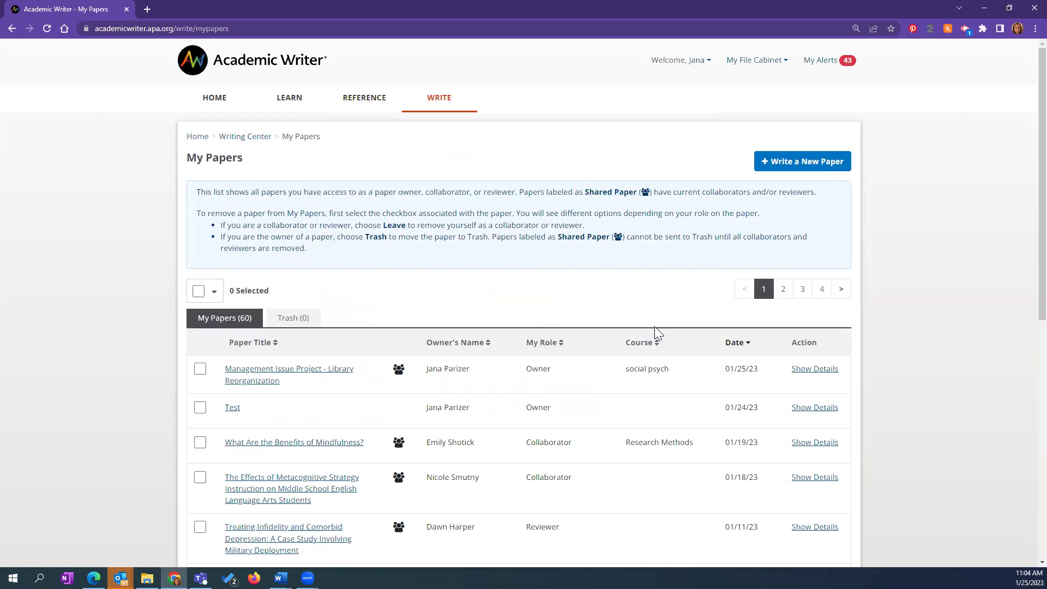
scroll(671, 315, down, 2)
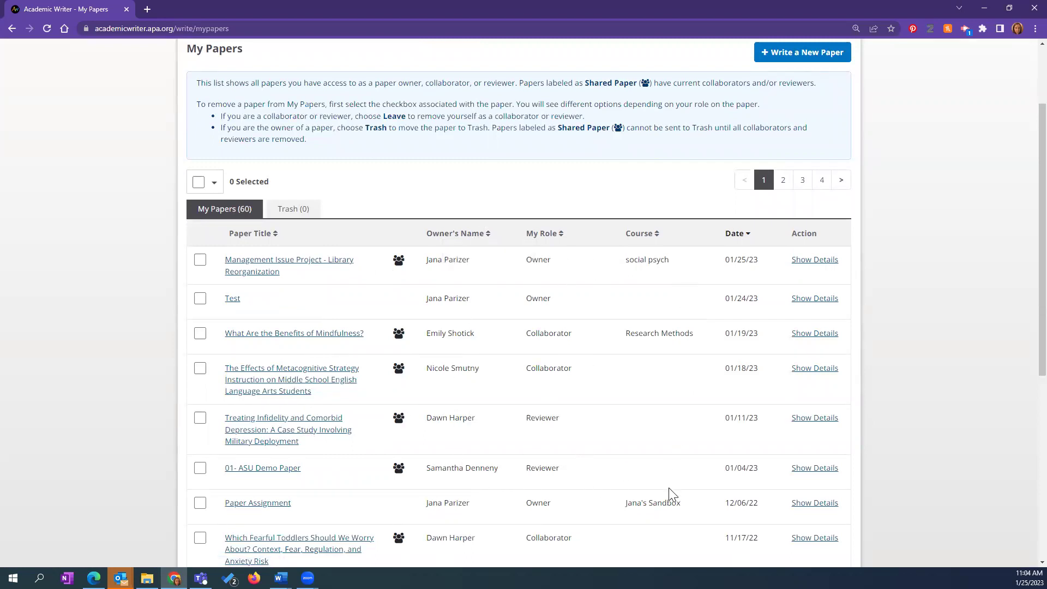
- Check the details of the Management Issue Project - Library Reorganization paper, close them and open the paper in the editor
click(832, 264)
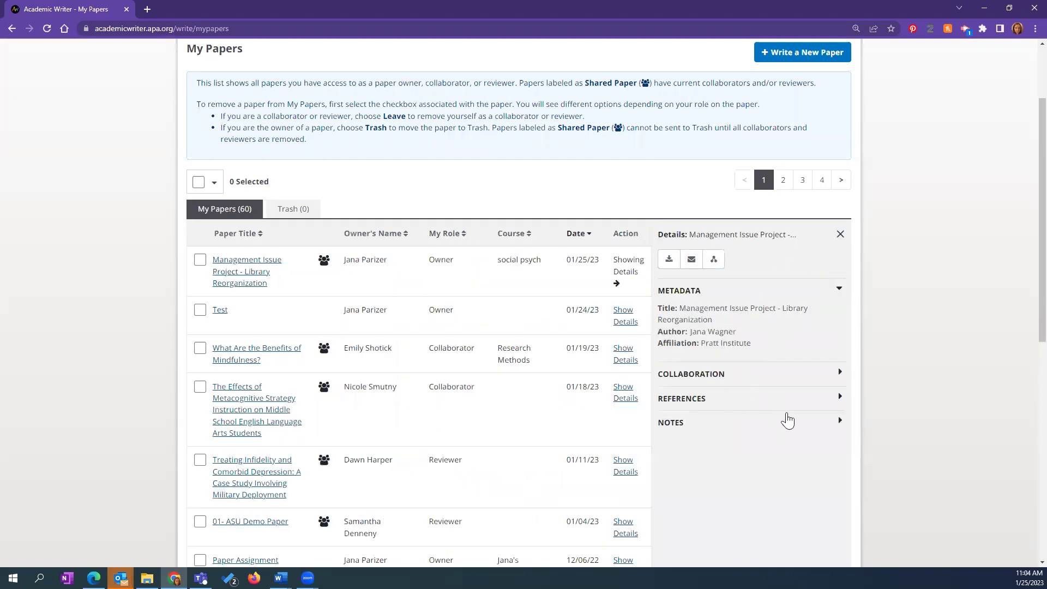
click(840, 234)
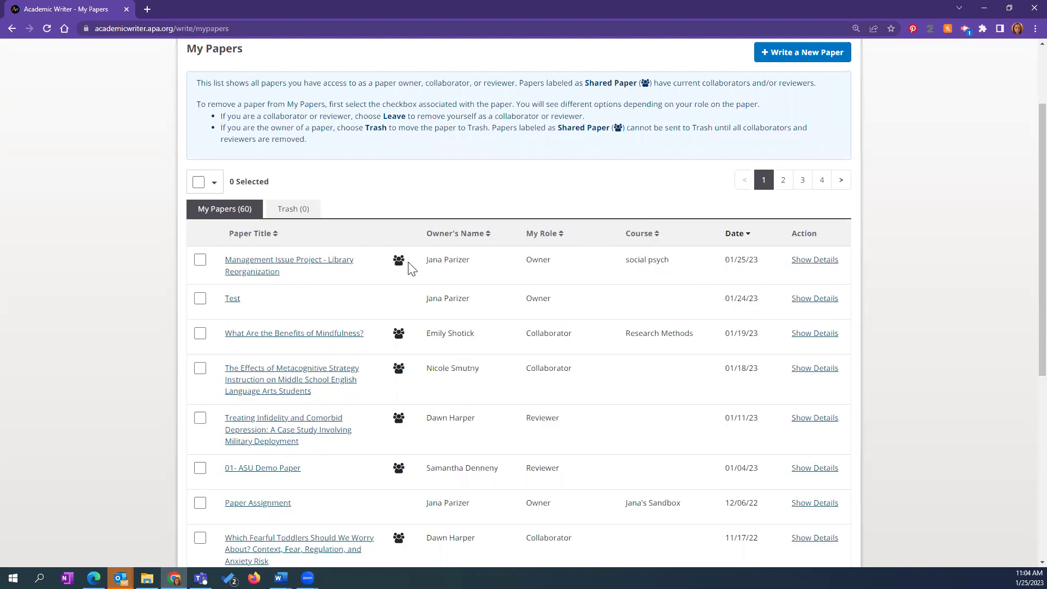
mouse_move(402, 270)
click(265, 260)
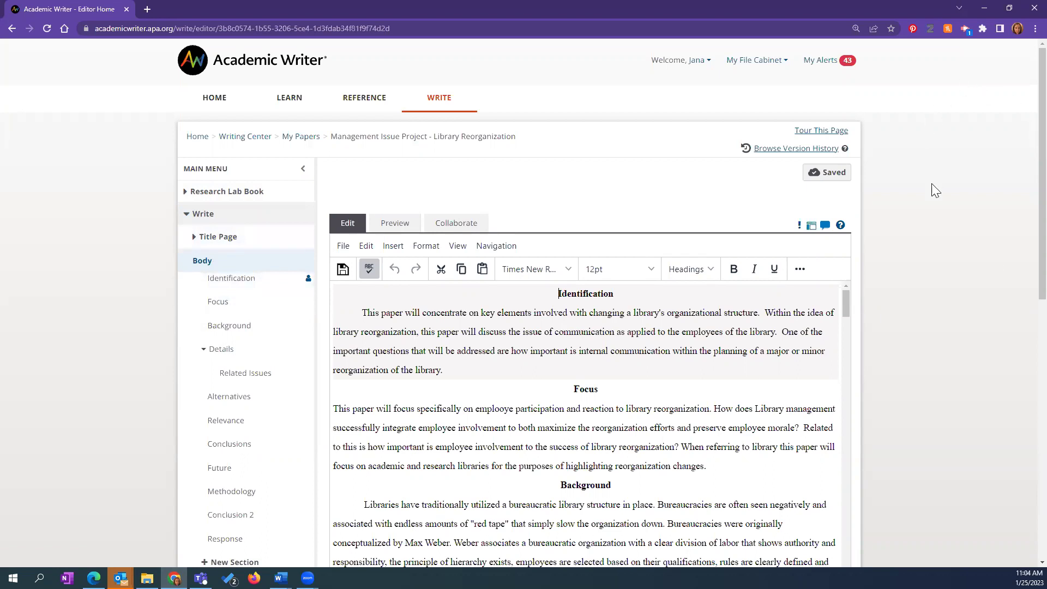
scroll(936, 190, down, 6)
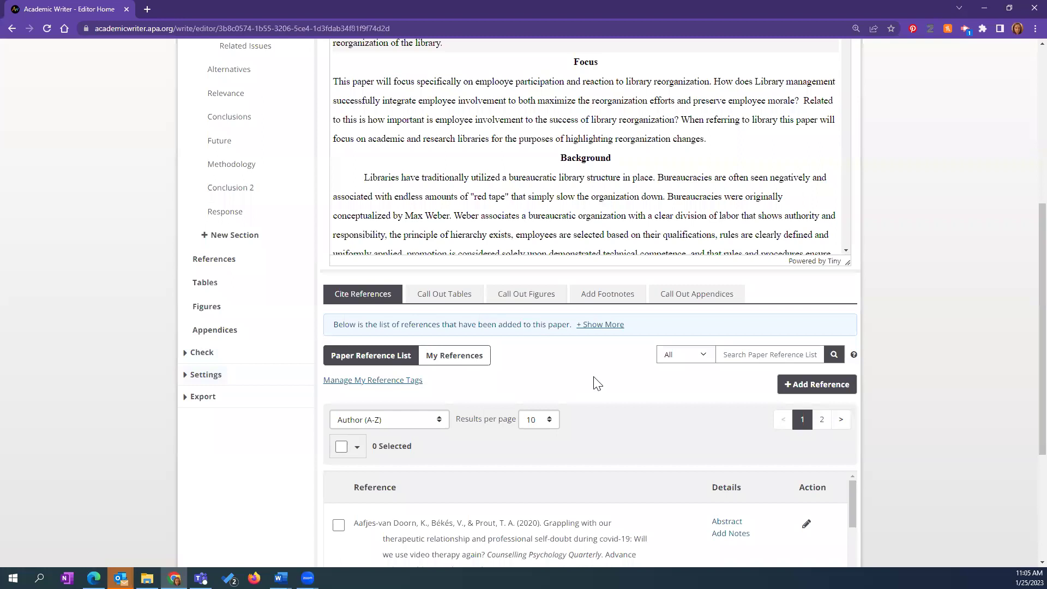
scroll(135, 327, up, 6)
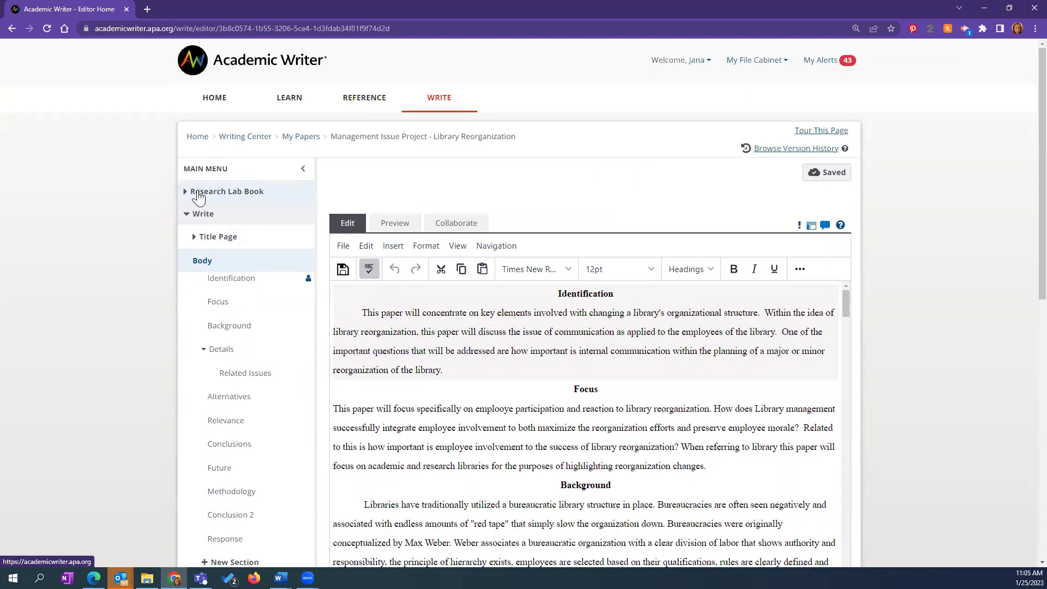
- Open the Develop My Research Idea tool from the Research Lab Book at its Generate Ideas stage
click(198, 195)
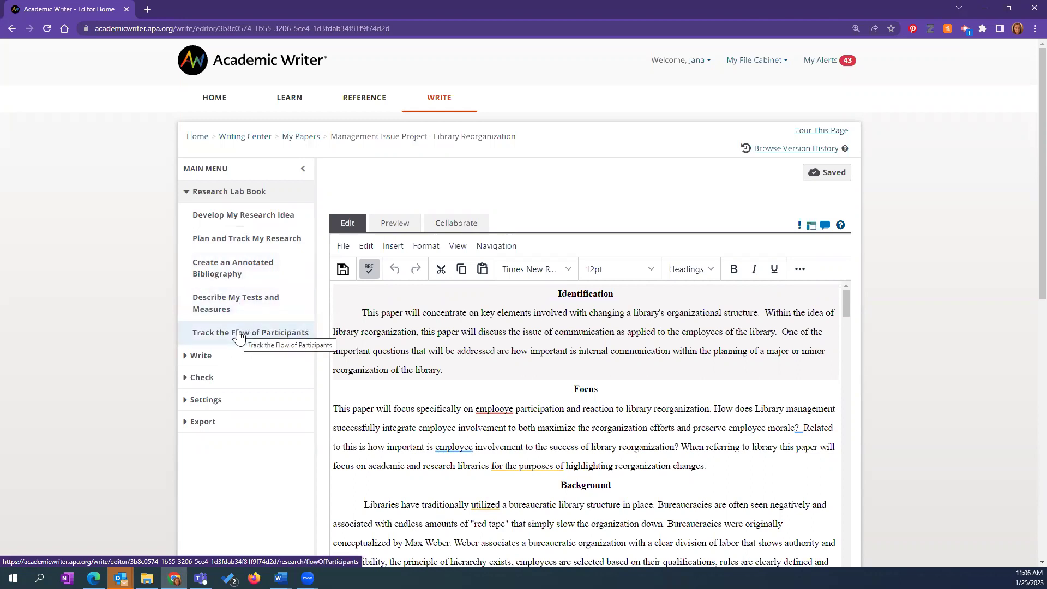
click(238, 215)
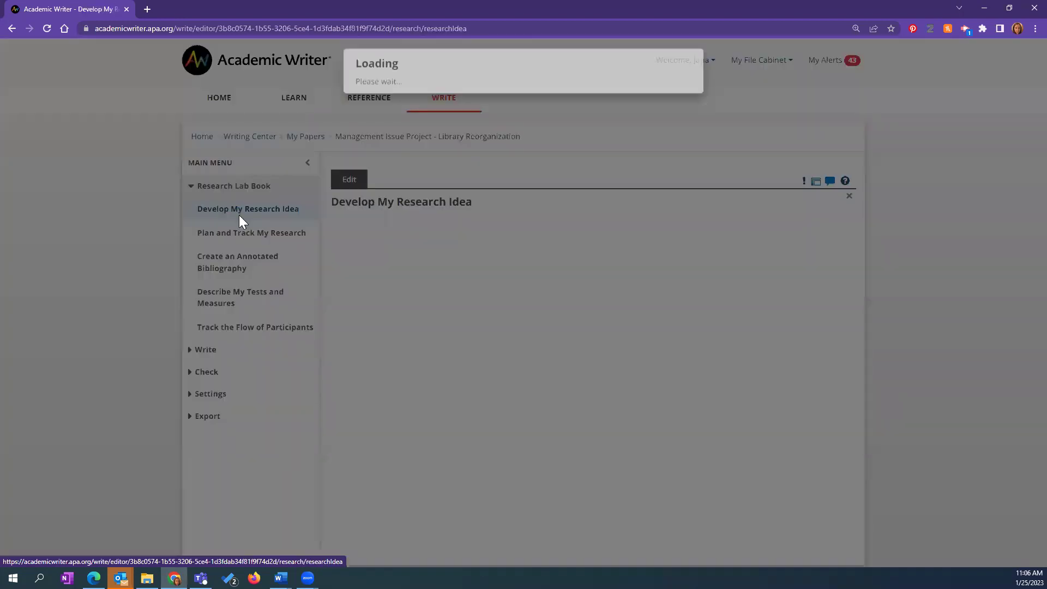
scroll(566, 309, up, 4)
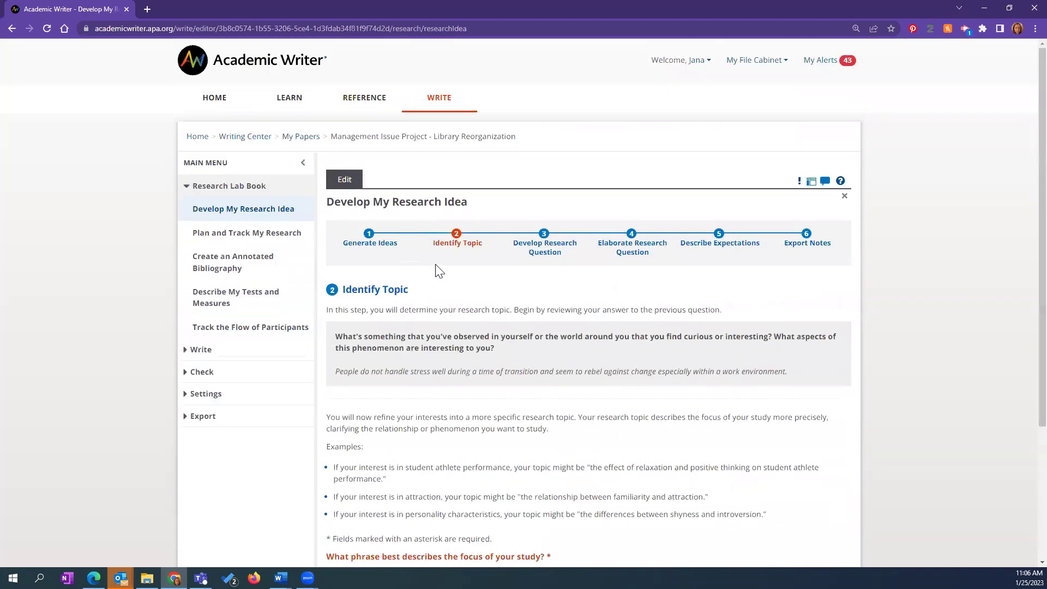
click(369, 236)
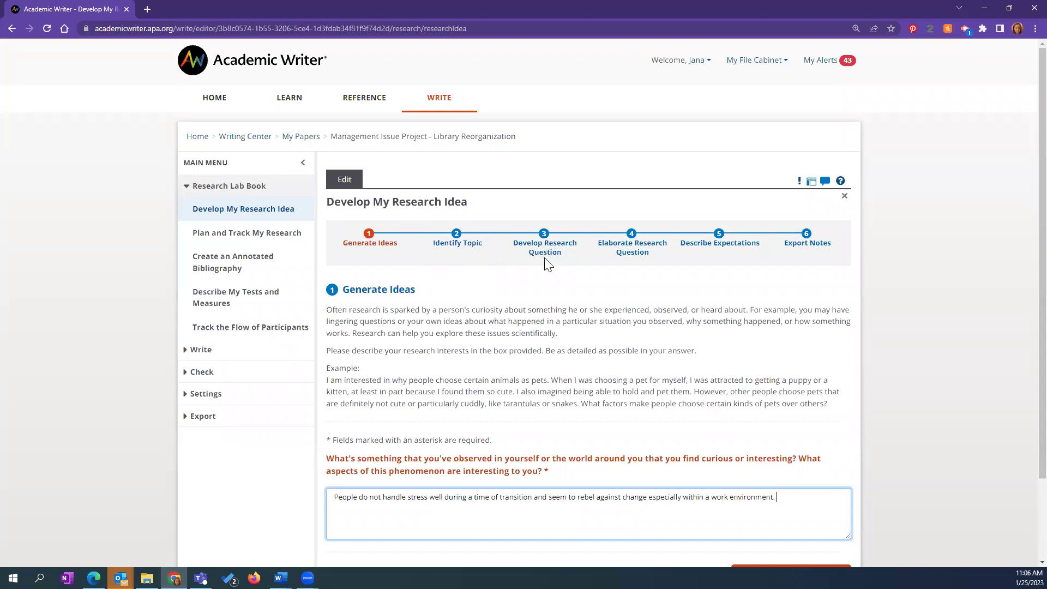
- Save the Generate Ideas answer, continue to Identify Topic and review its question about the focus of the study
scroll(605, 361, down, 2)
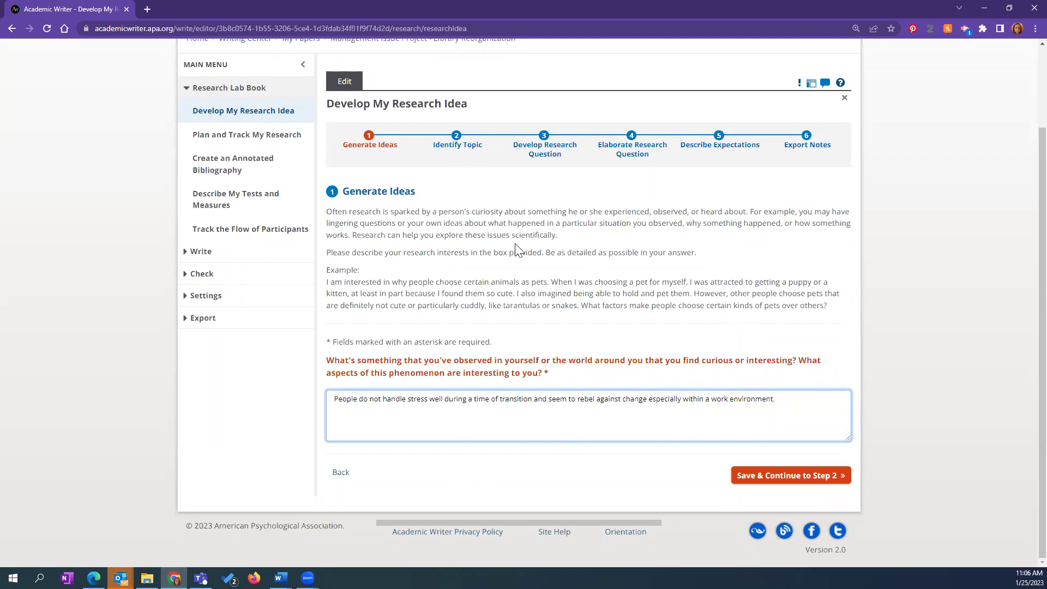
click(798, 476)
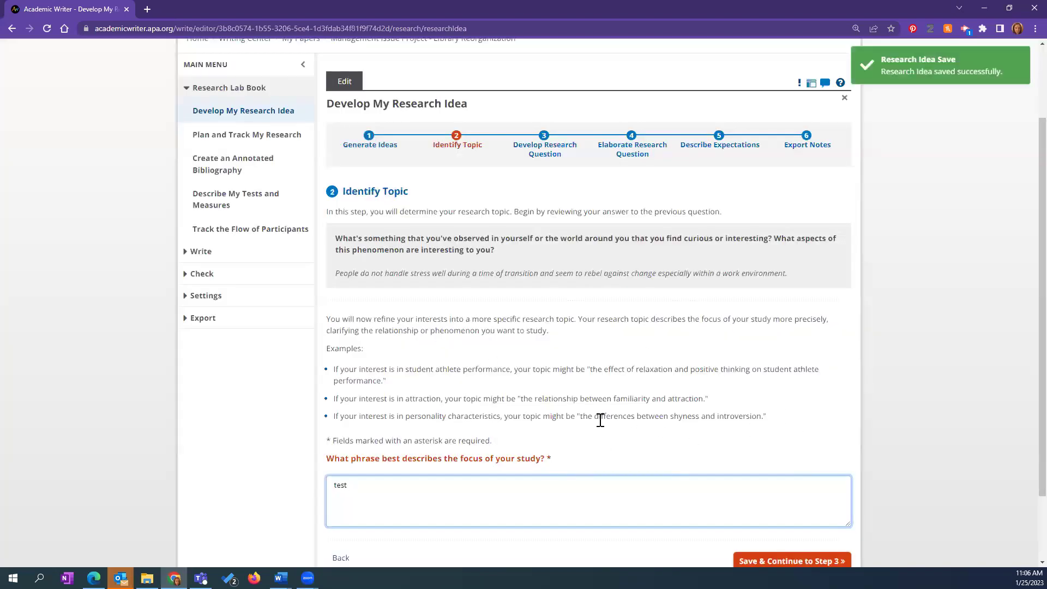
scroll(723, 388, down, 3)
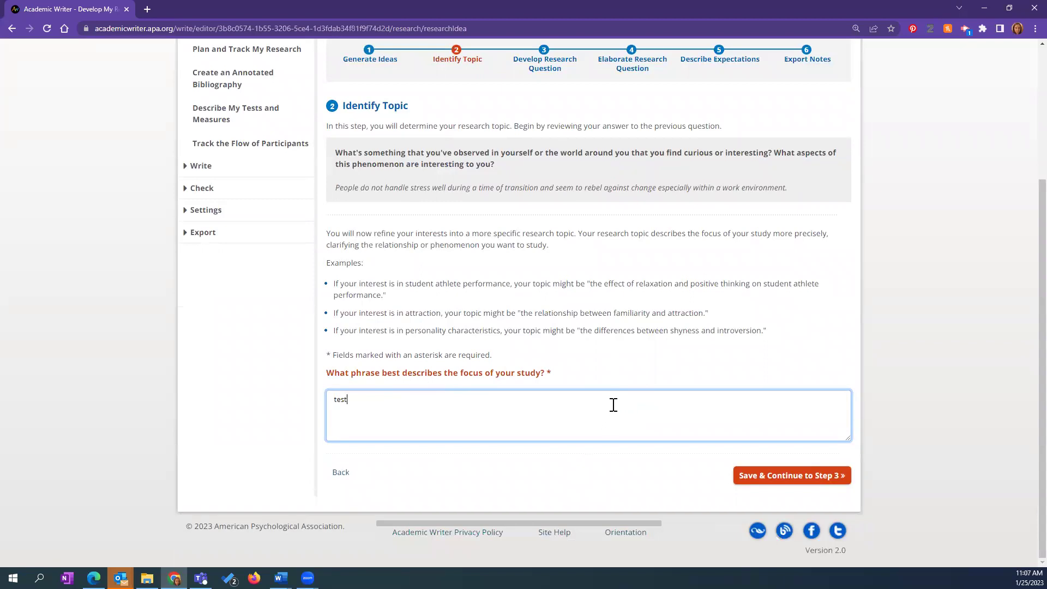
scroll(613, 405, up, 1)
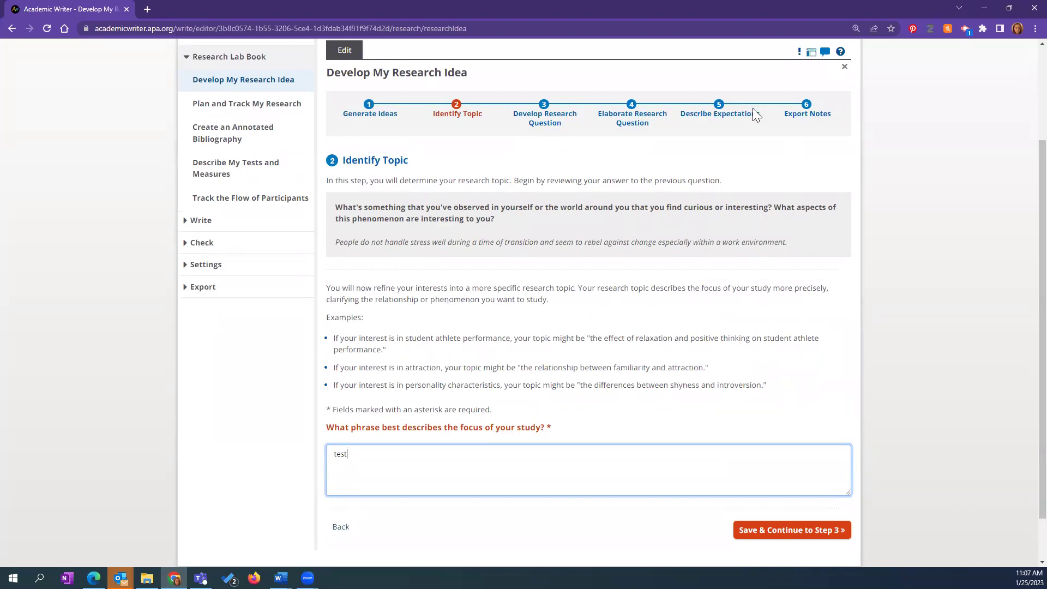
- Go to the Export Notes stage, read through the exported research idea notes in Word and return to Academic Writer
click(801, 115)
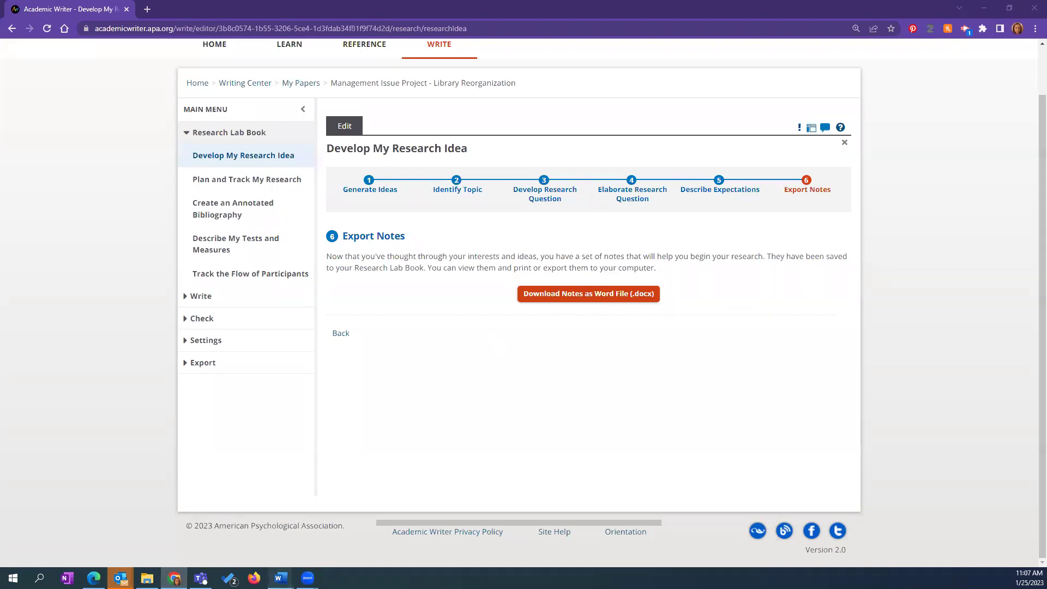
mouse_move(280, 577)
click(252, 552)
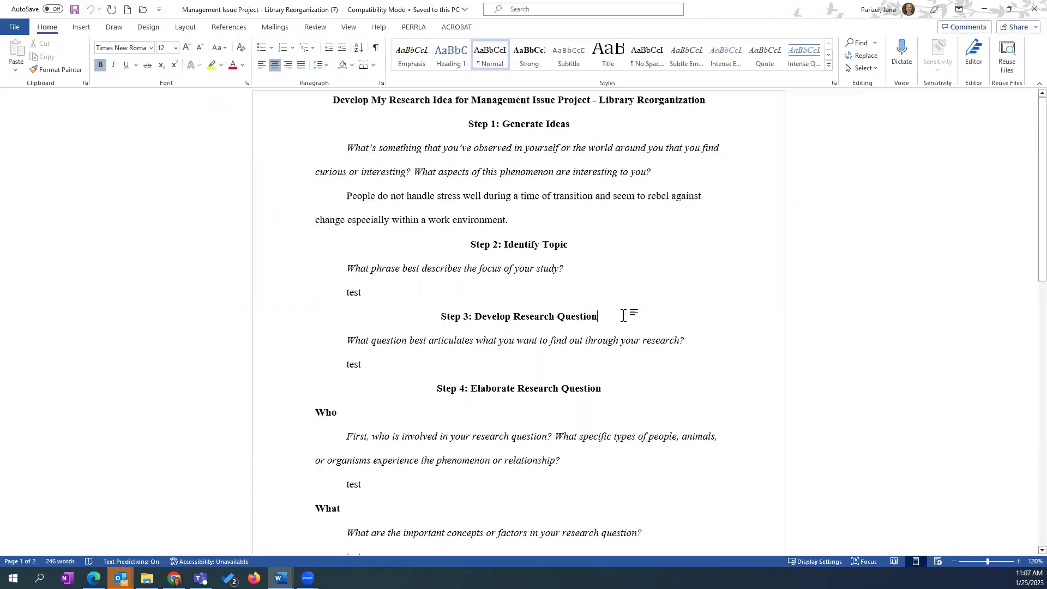
scroll(623, 316, down, 1)
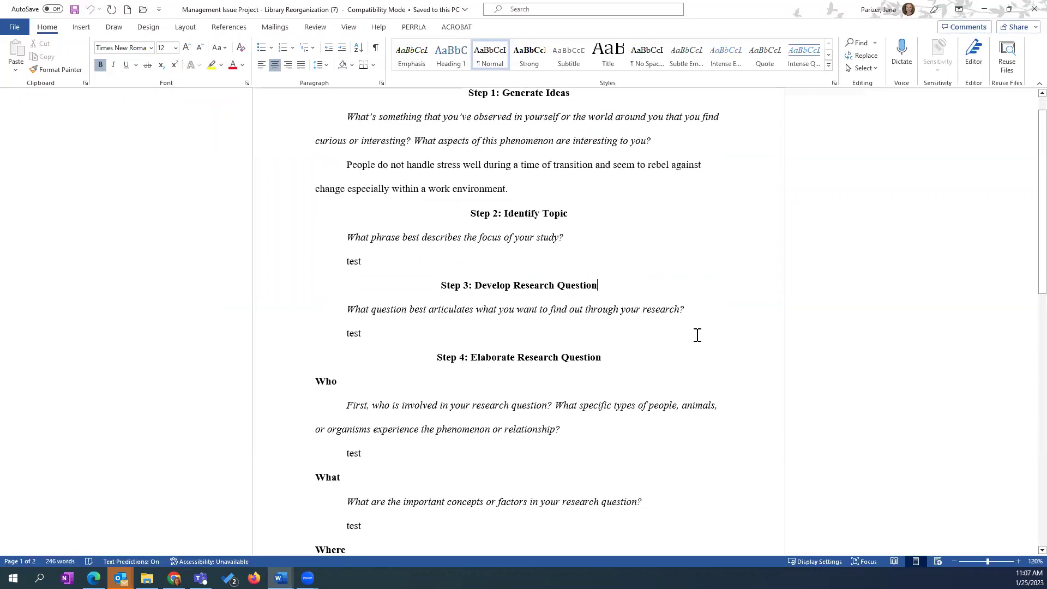
scroll(696, 330, down, 7)
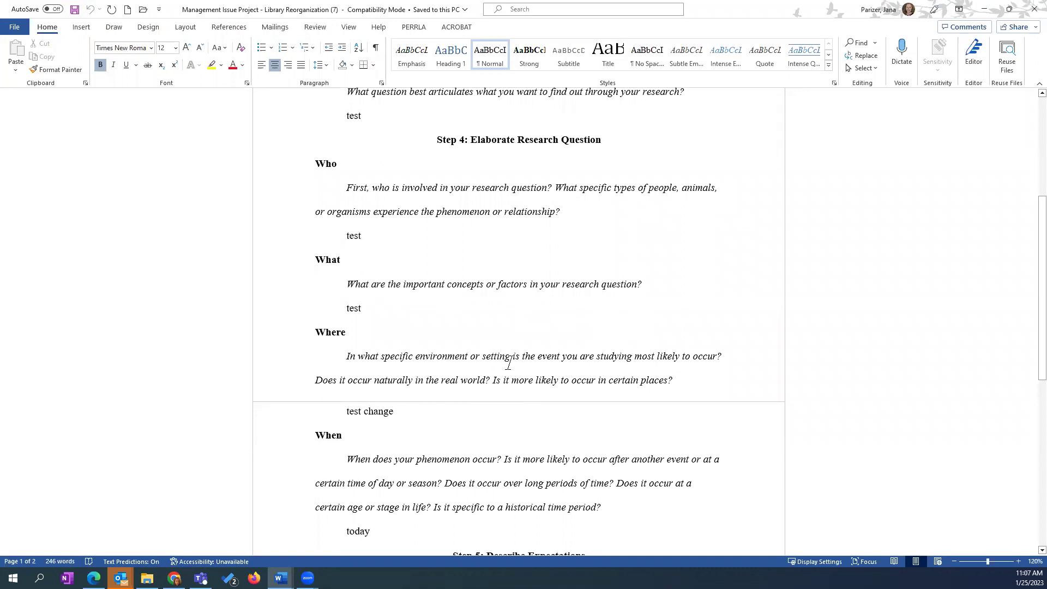
scroll(508, 364, down, 9)
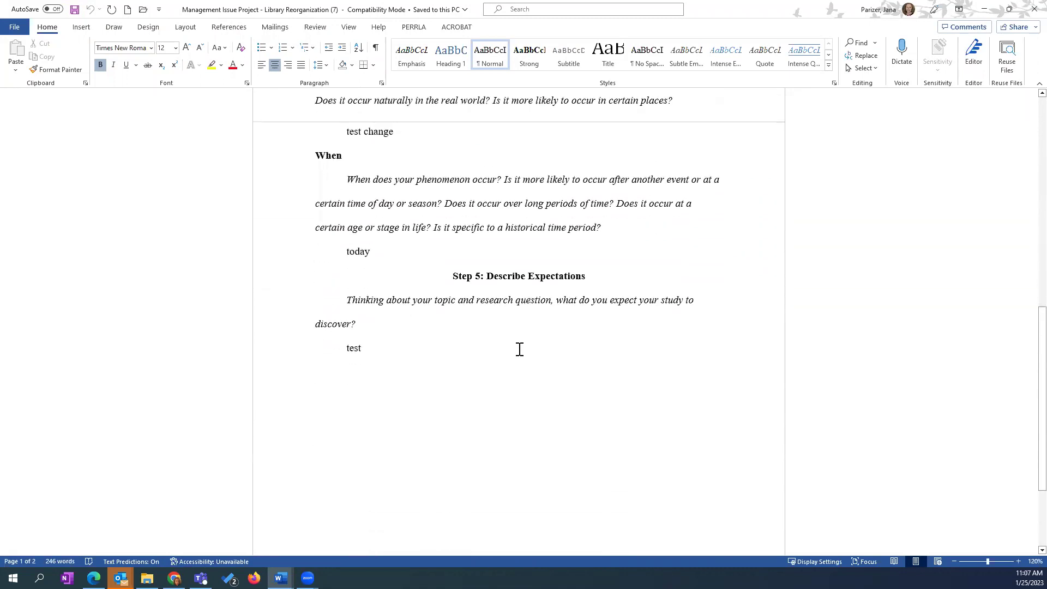
scroll(520, 350, down, 1)
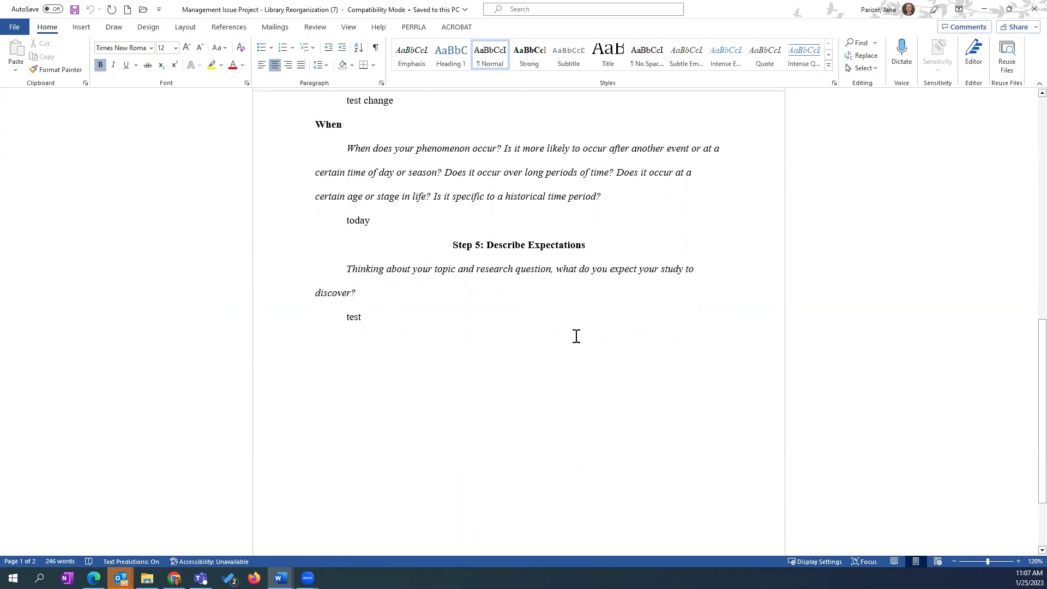
scroll(575, 336, up, 9)
scroll(576, 336, up, 9)
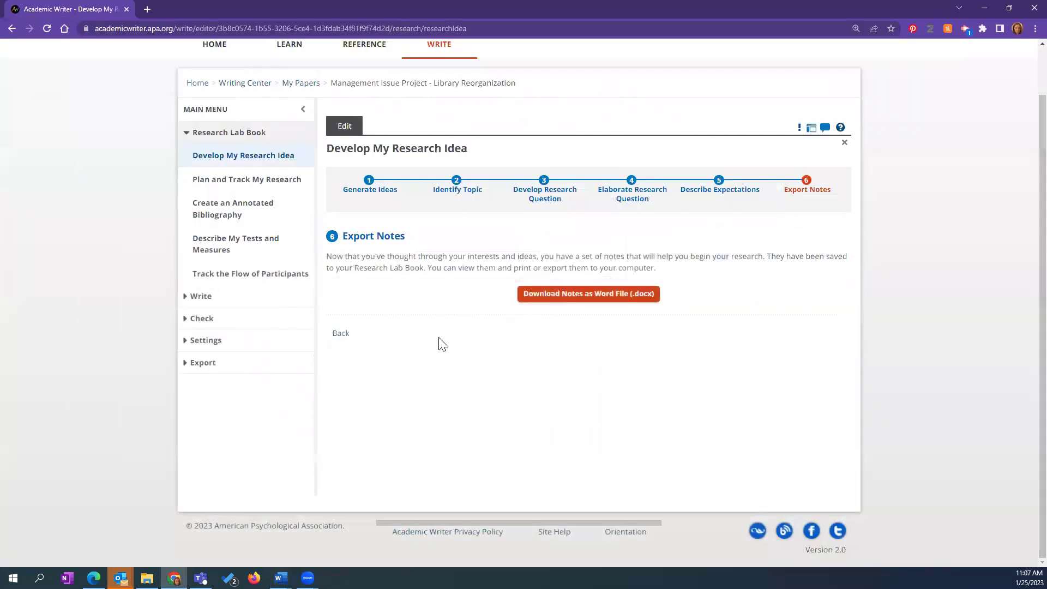
click(983, 11)
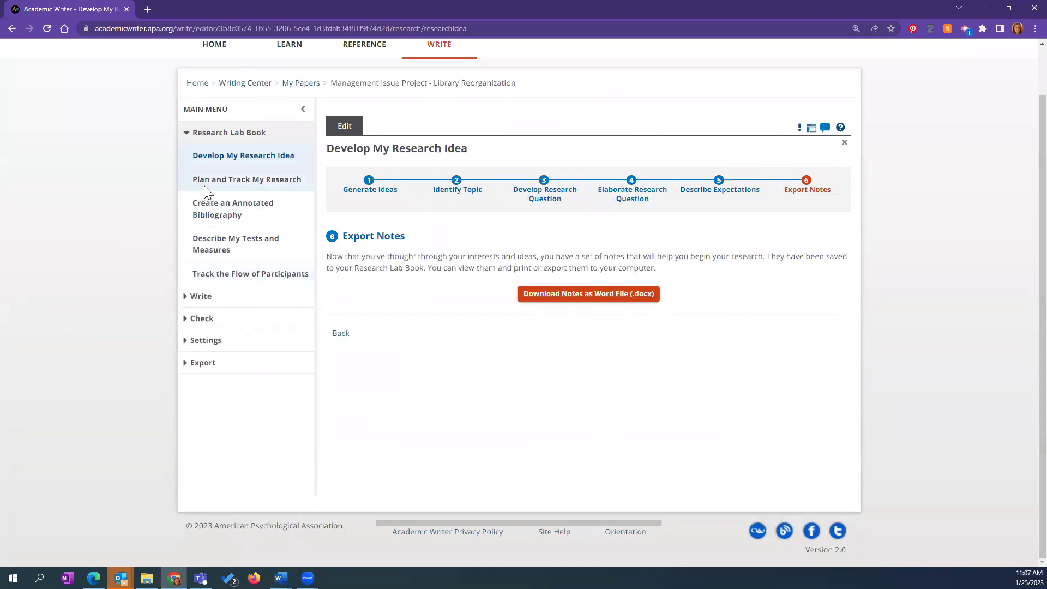
- Open the Plan and Track My Research tool and rename the Hypothesis section as Introduction
click(223, 185)
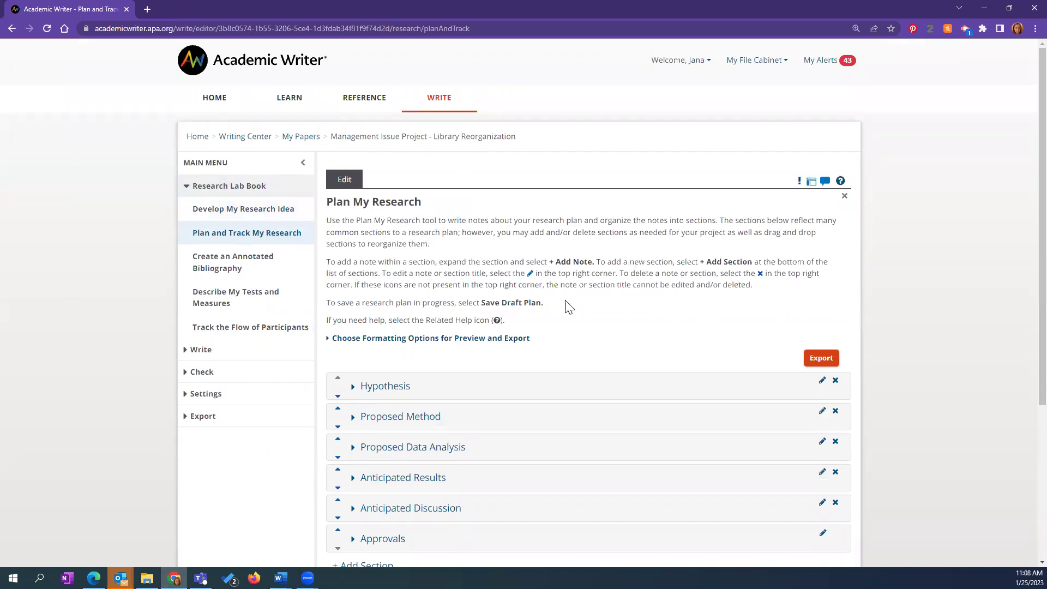
scroll(655, 300, down, 2)
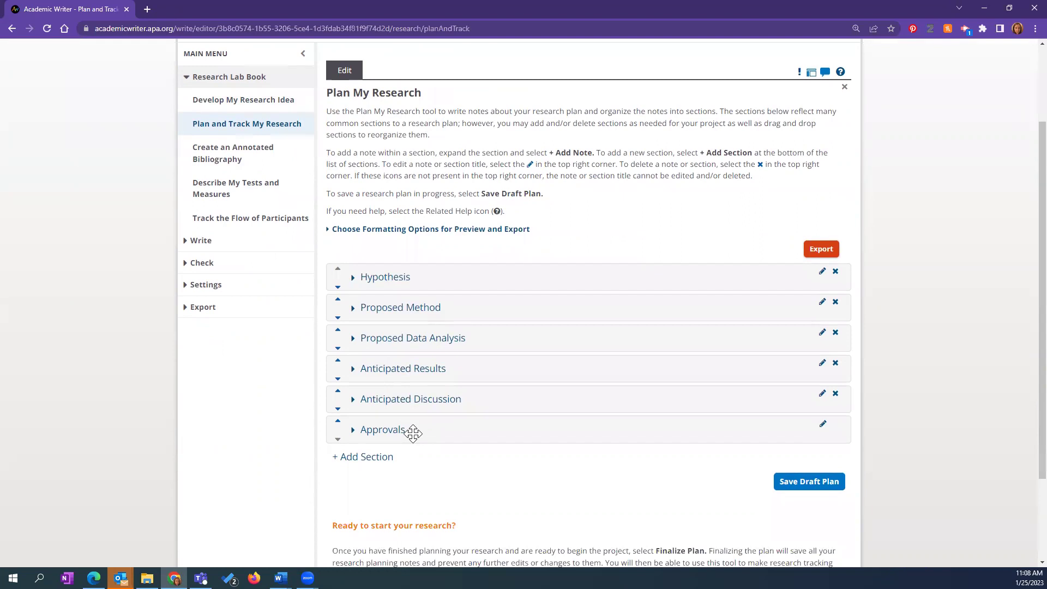
click(822, 273)
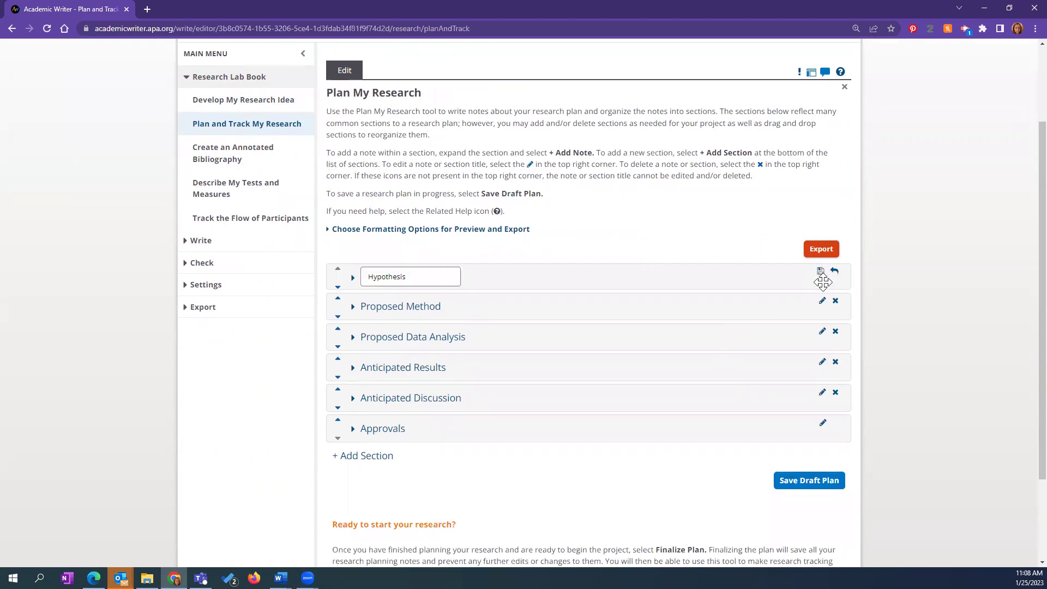
click(423, 279)
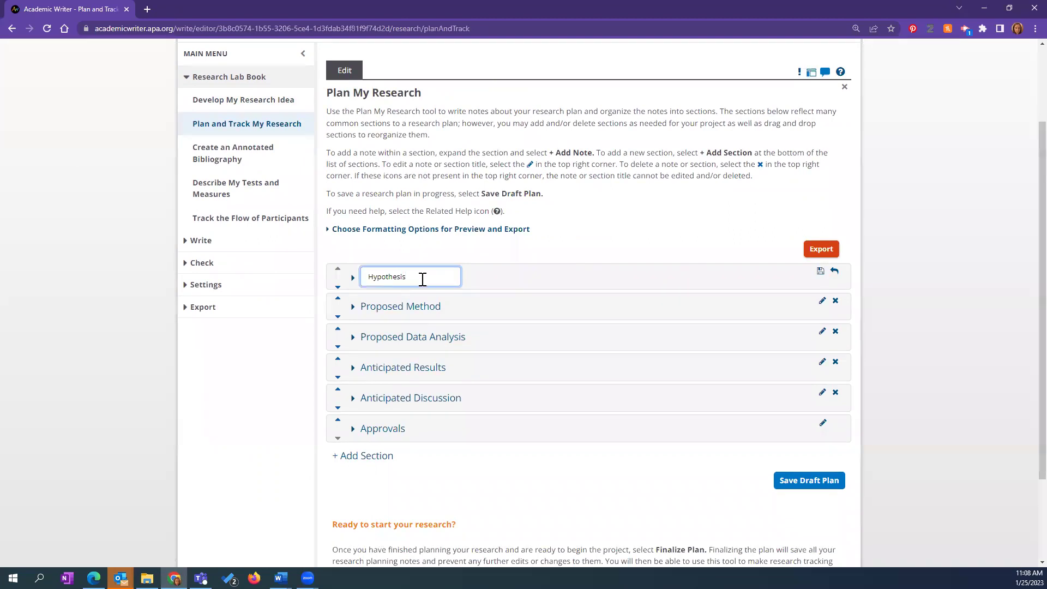
mouse_move(420, 276)
mouse_down()
mouse_move(433, 281)
mouse_move(416, 290)
mouse_move(430, 297)
mouse_move(413, 277)
mouse_up()
click(412, 276)
key(BackSpace)
key(BackSpace)
key(BackSpace)
key(BackSpace)
key(BackSpace)
key(BackSpace)
key(BackSpace)
key(BackSpace)
key(BackSpace)
text(Int)
click(820, 272)
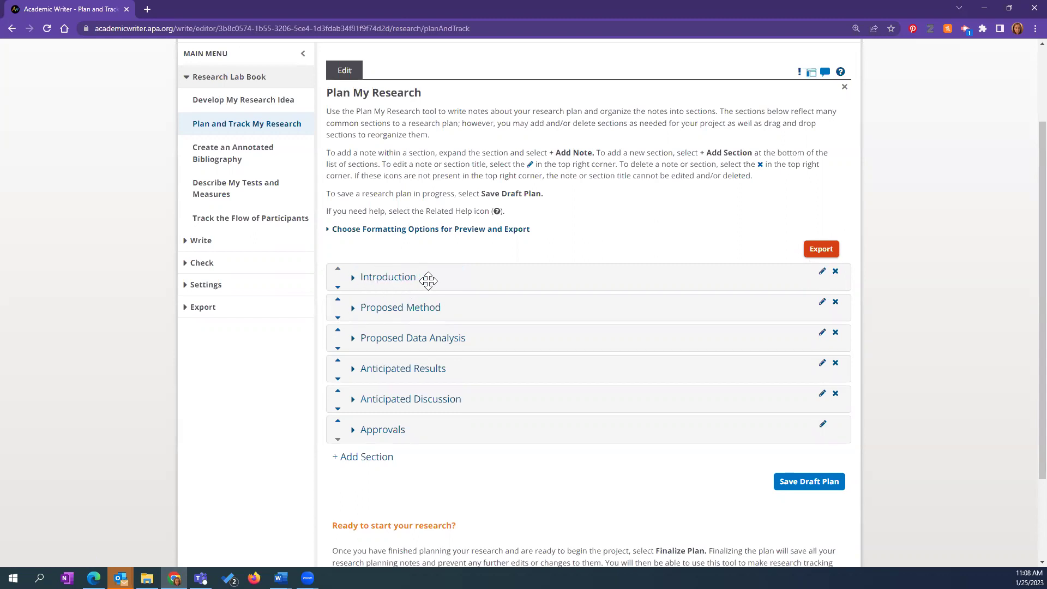
- Add the note "this my additional note" to the Introduction section and save it
click(400, 282)
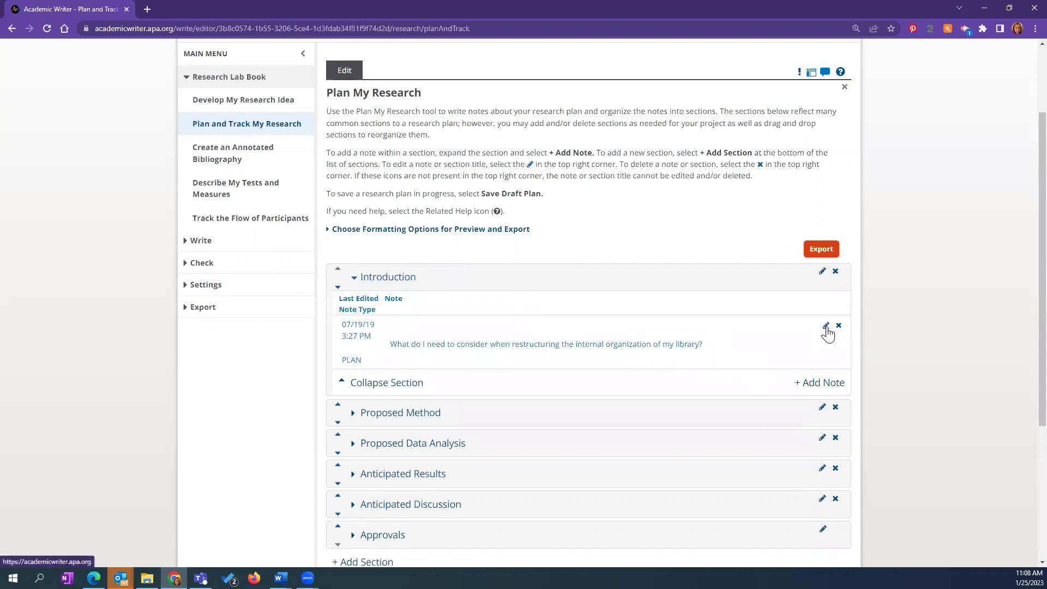
click(827, 385)
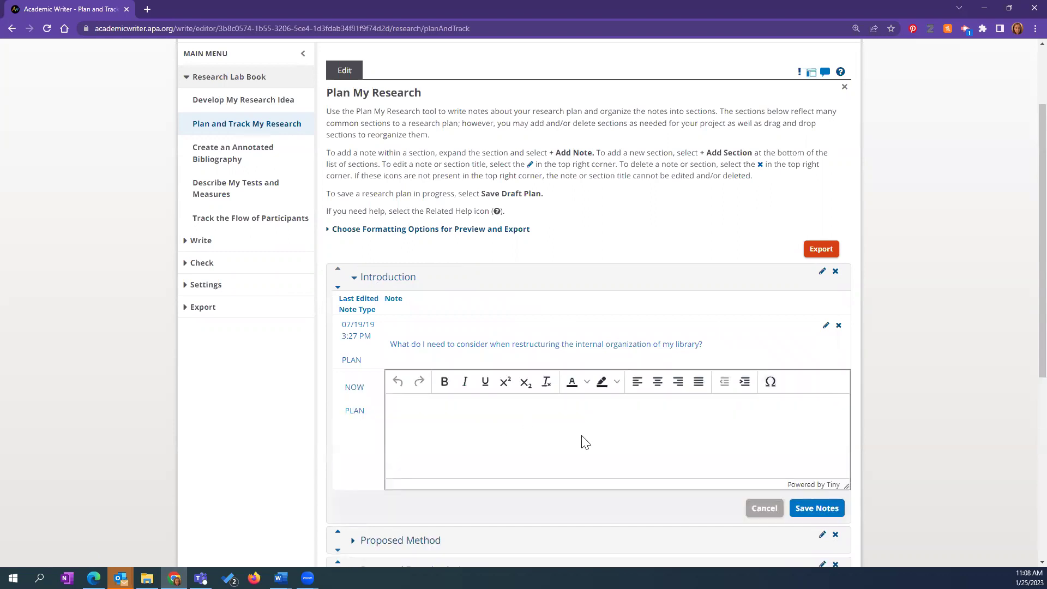
click(426, 430)
text(this my additional note)
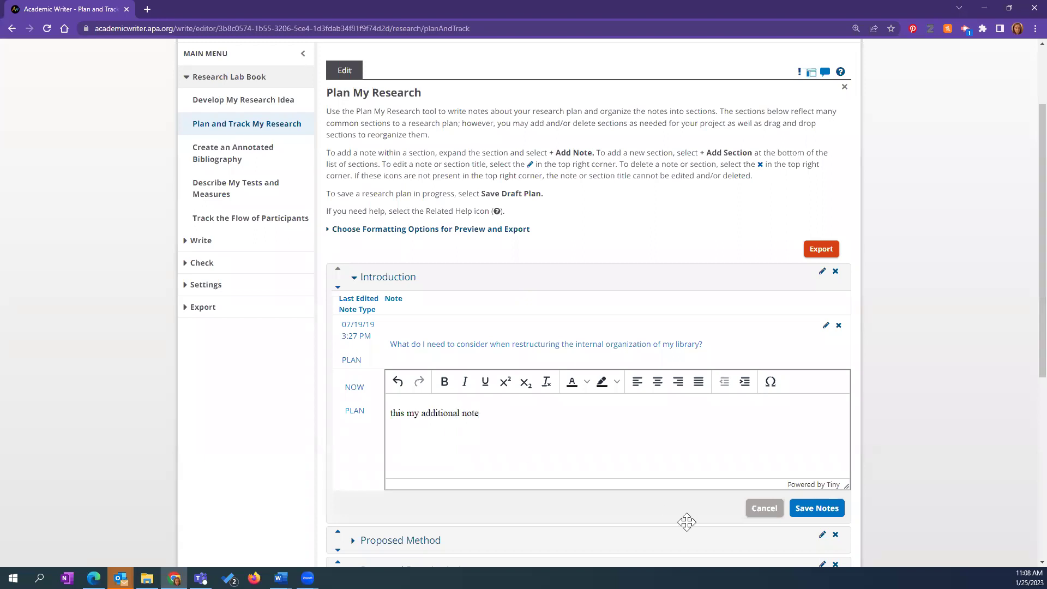
click(817, 508)
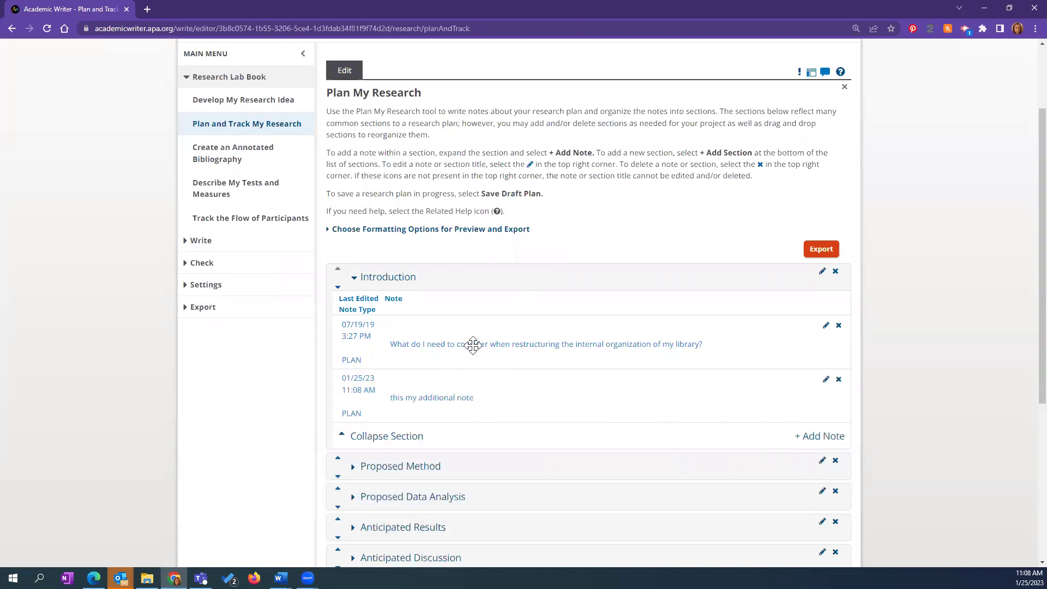
scroll(453, 344, down, 1)
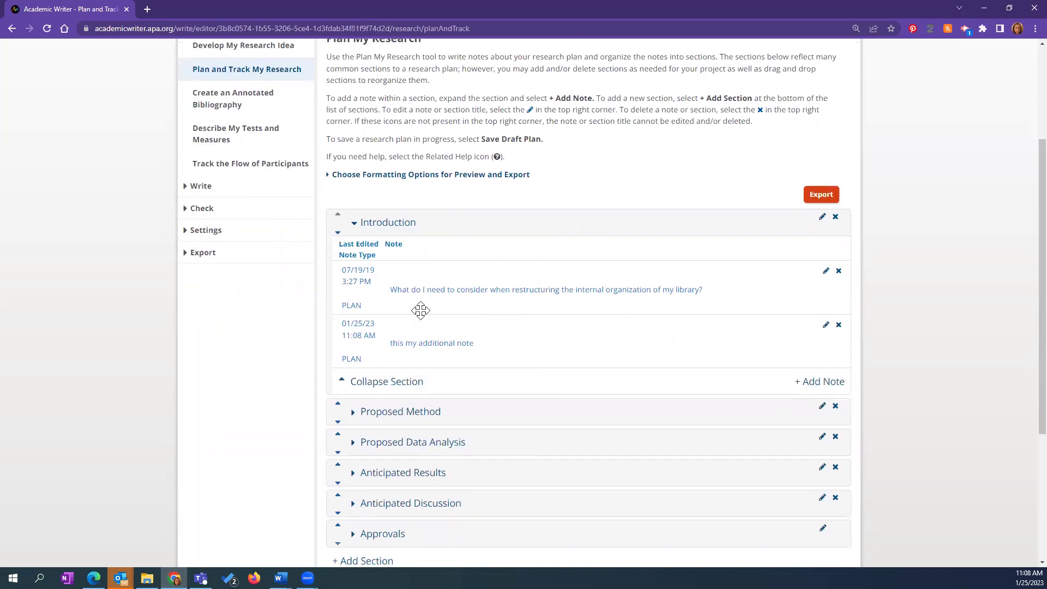
scroll(545, 315, down, 1)
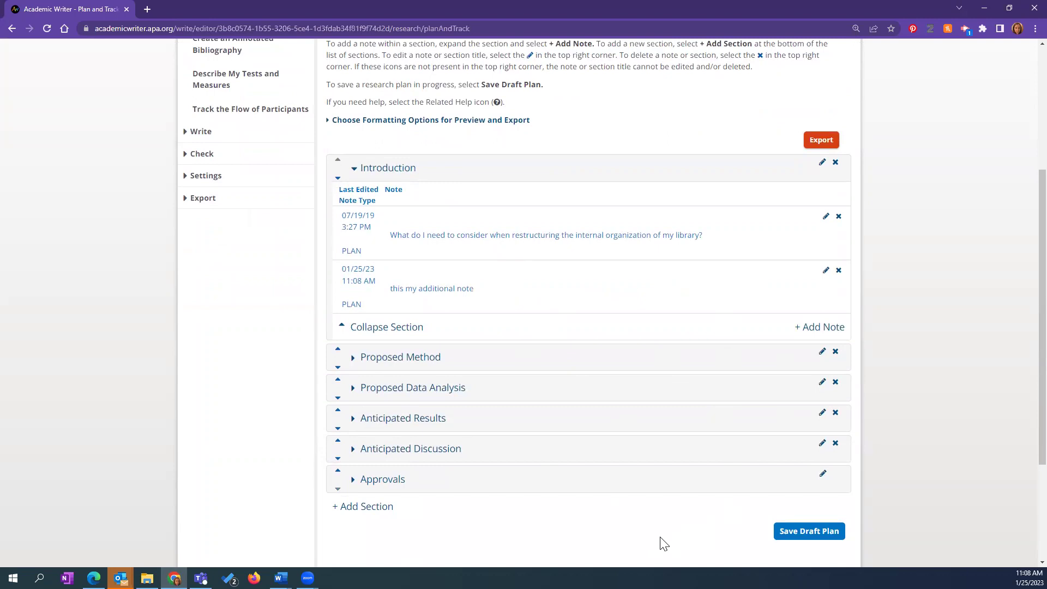
- Review the research plan's sections and finalizing instructions, confirm saving the changes, and save the draft plan
scroll(664, 544, down, 3)
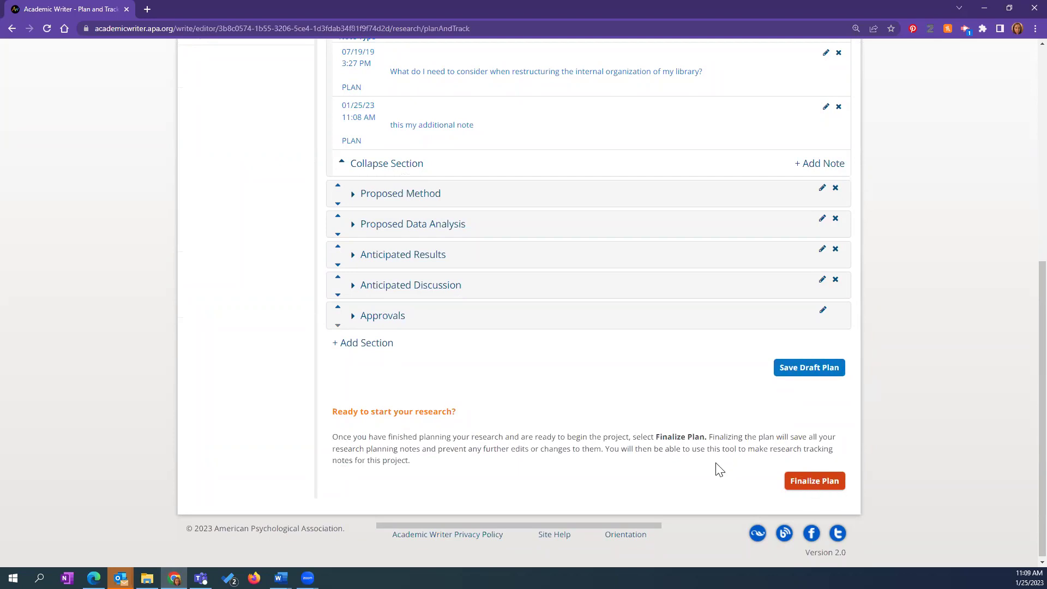
scroll(628, 428, up, 4)
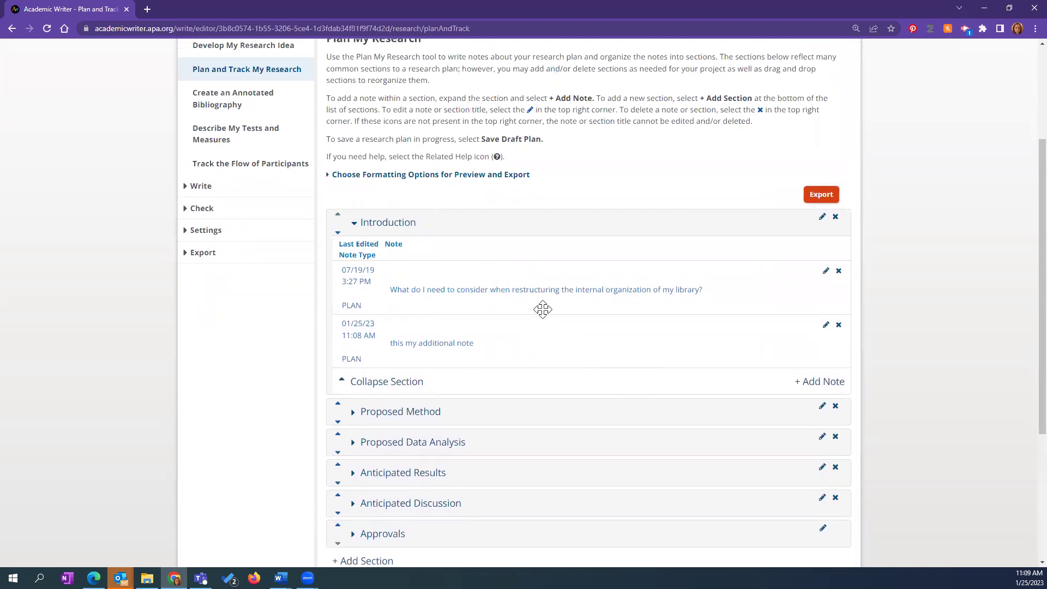
scroll(553, 324, up, 3)
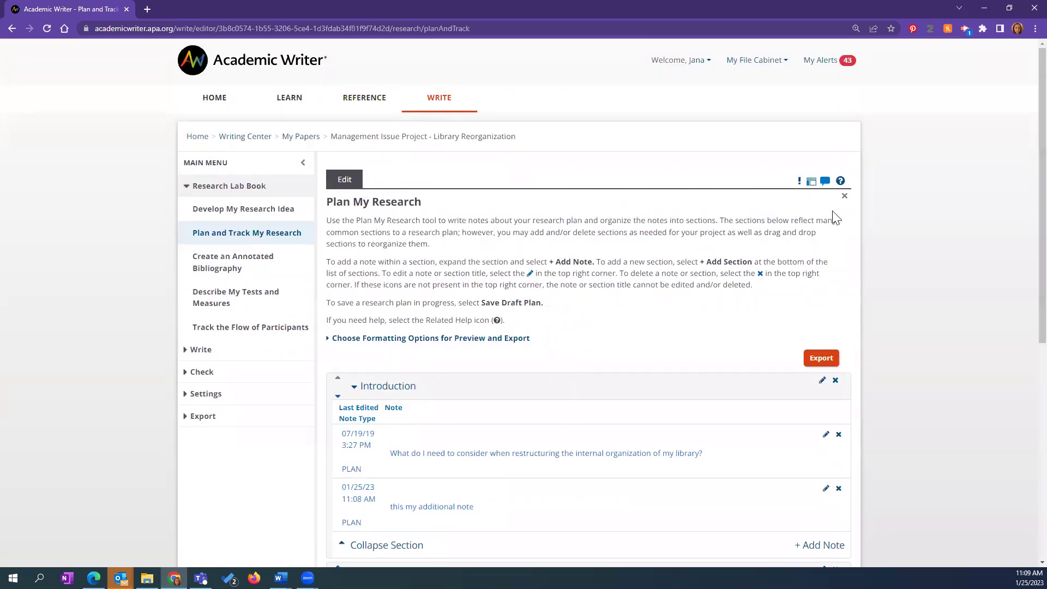
click(236, 267)
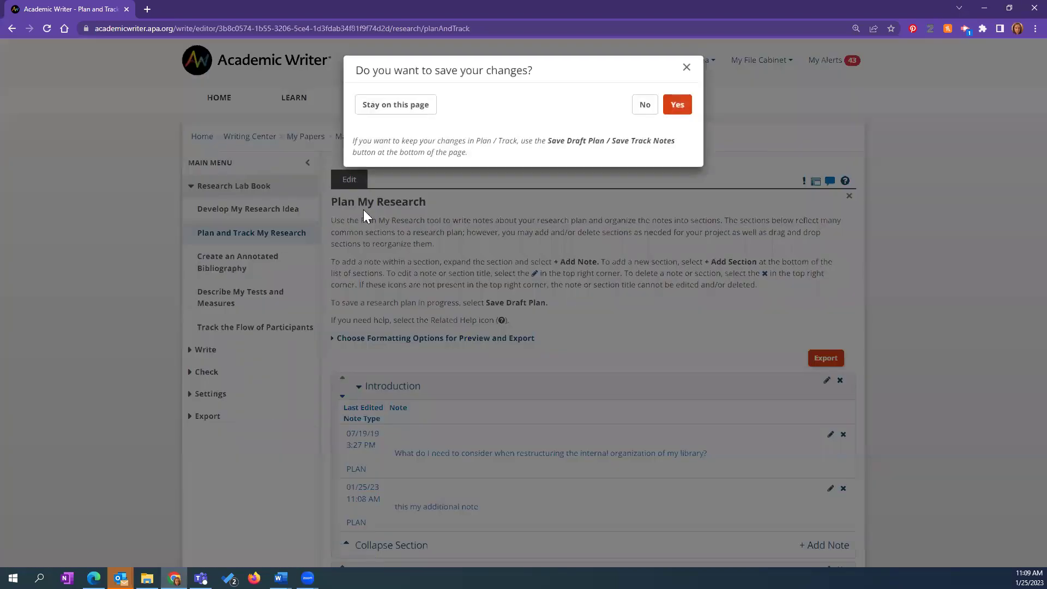
click(678, 109)
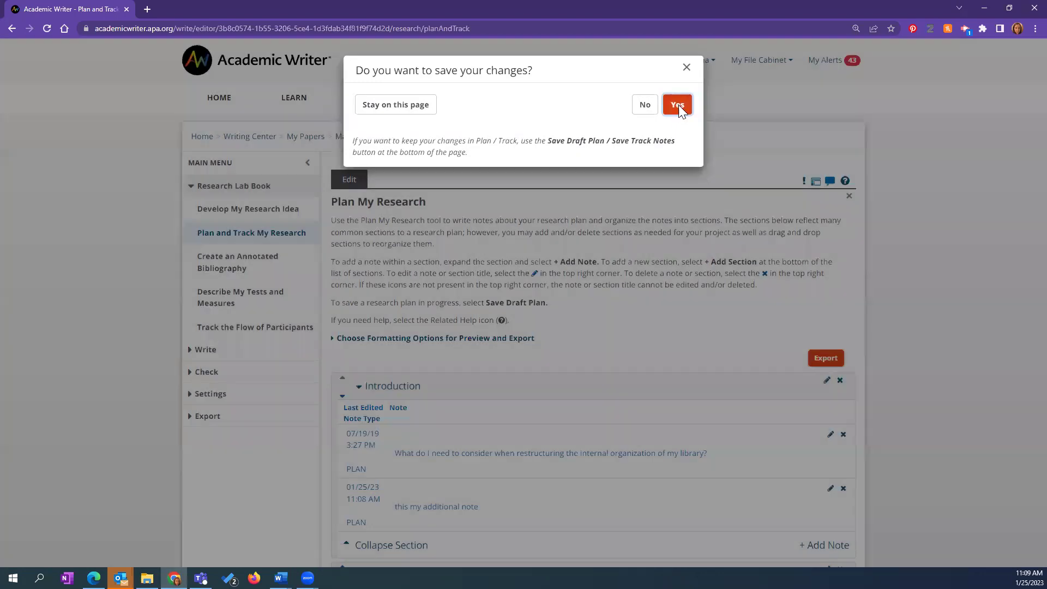
scroll(687, 327, down, 7)
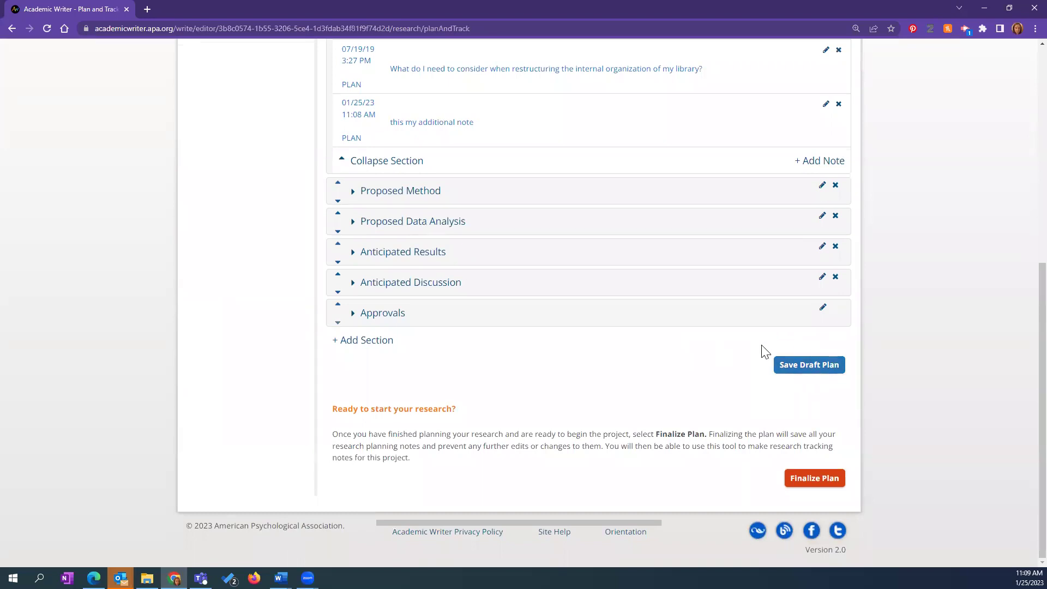
click(813, 368)
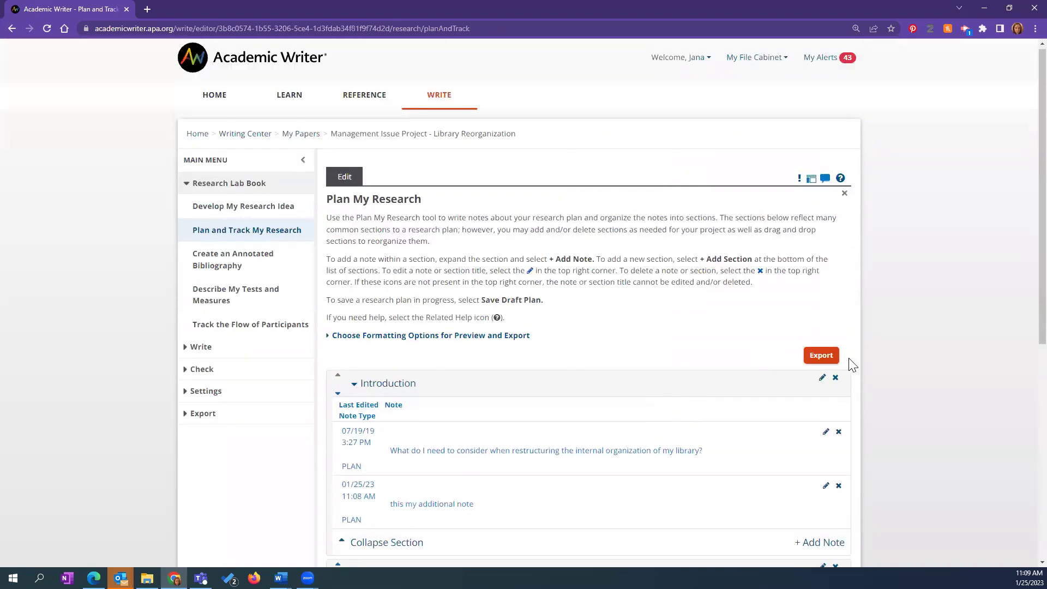
- Leave the plan for the Create an Annotated Bibliography tool, declining another save, and look through the listed references and annotations
click(227, 254)
click(643, 104)
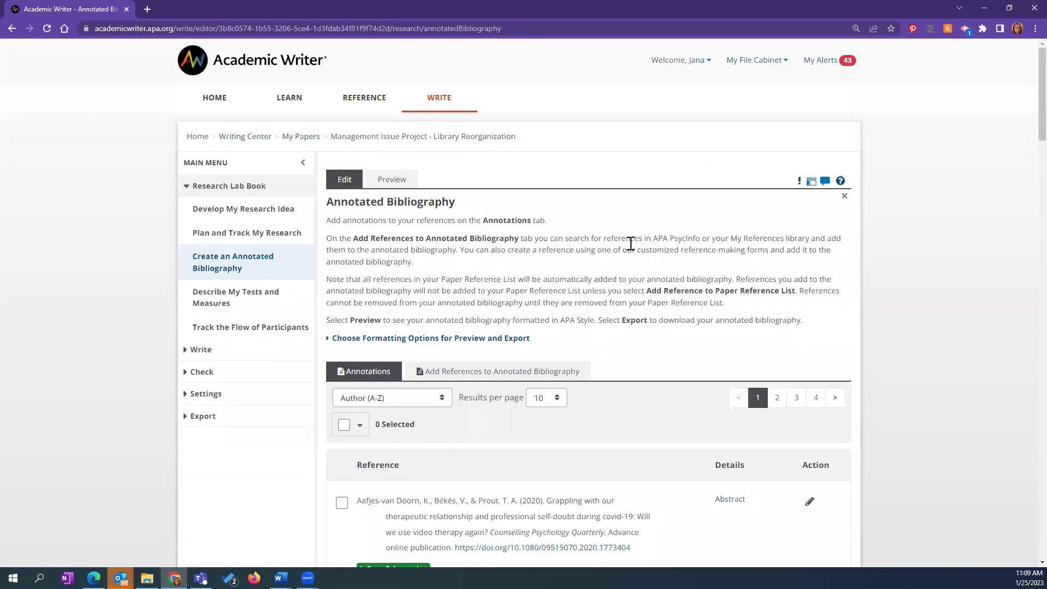
scroll(667, 338, down, 1)
scroll(666, 310, down, 3)
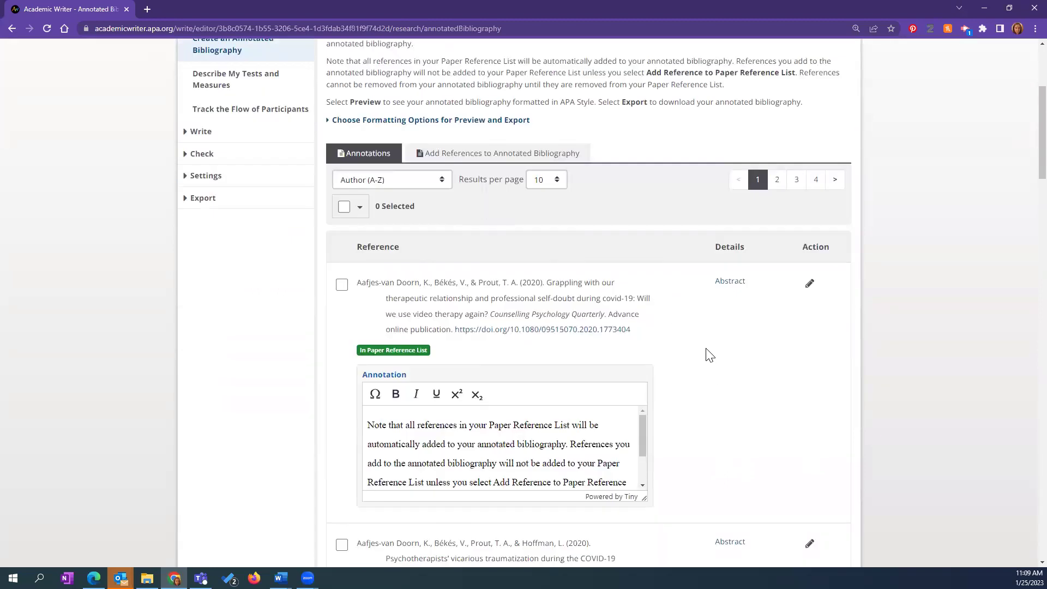
scroll(709, 354, down, 8)
scroll(709, 344, down, 2)
scroll(709, 344, up, 15)
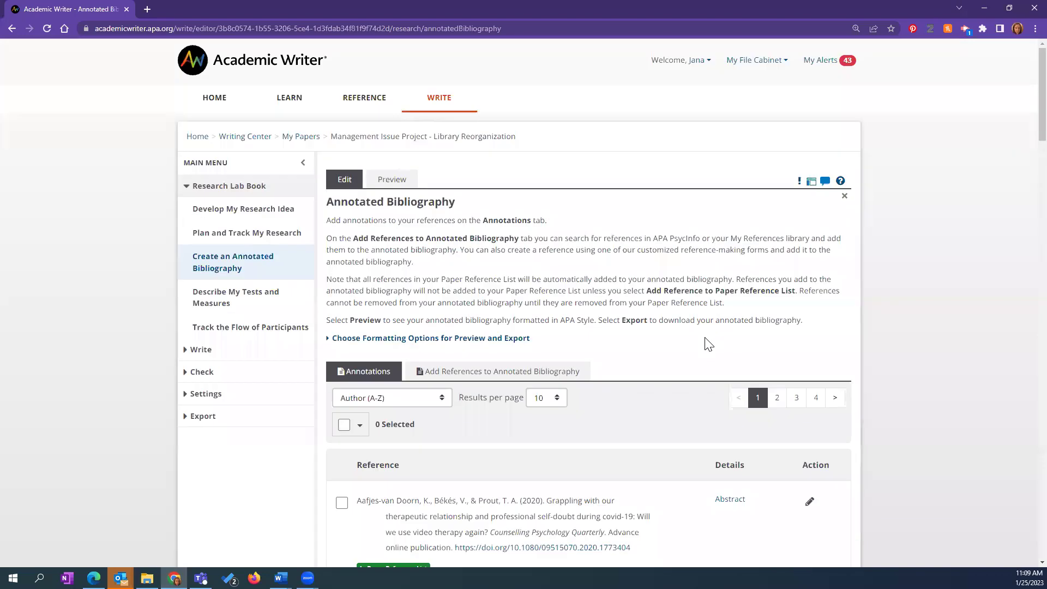
- Search only My References, with APA PsycInfo excluded, for "vermeer" to find references for the annotated bibliography
click(476, 377)
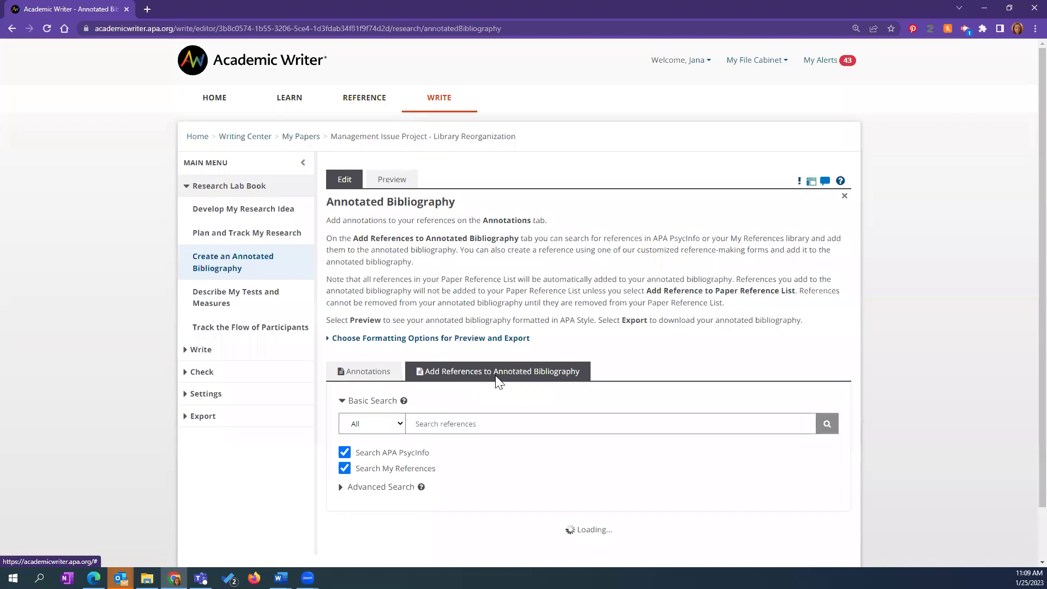
scroll(682, 316, down, 4)
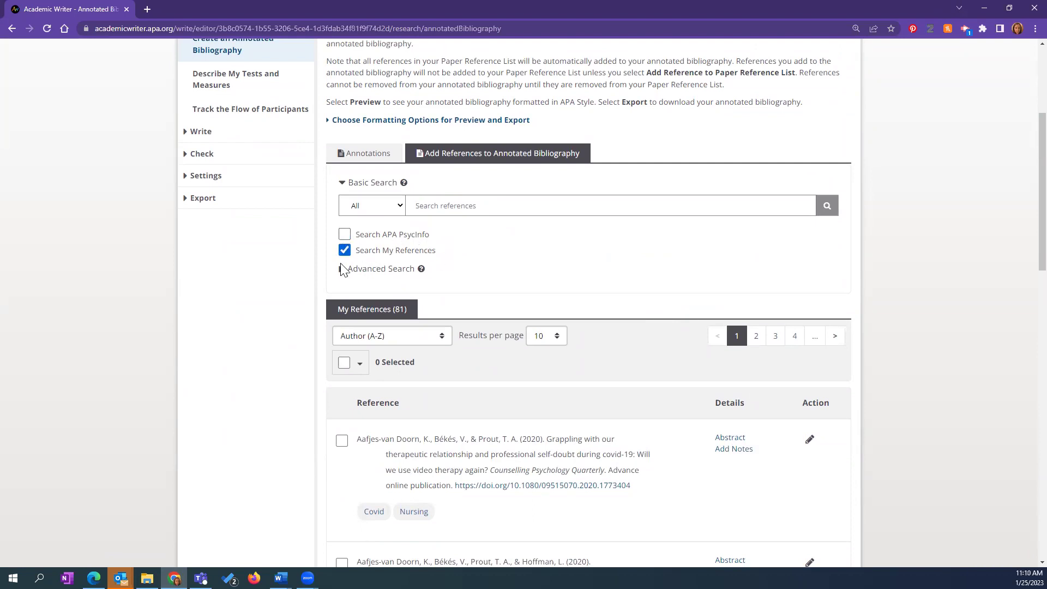
click(436, 211)
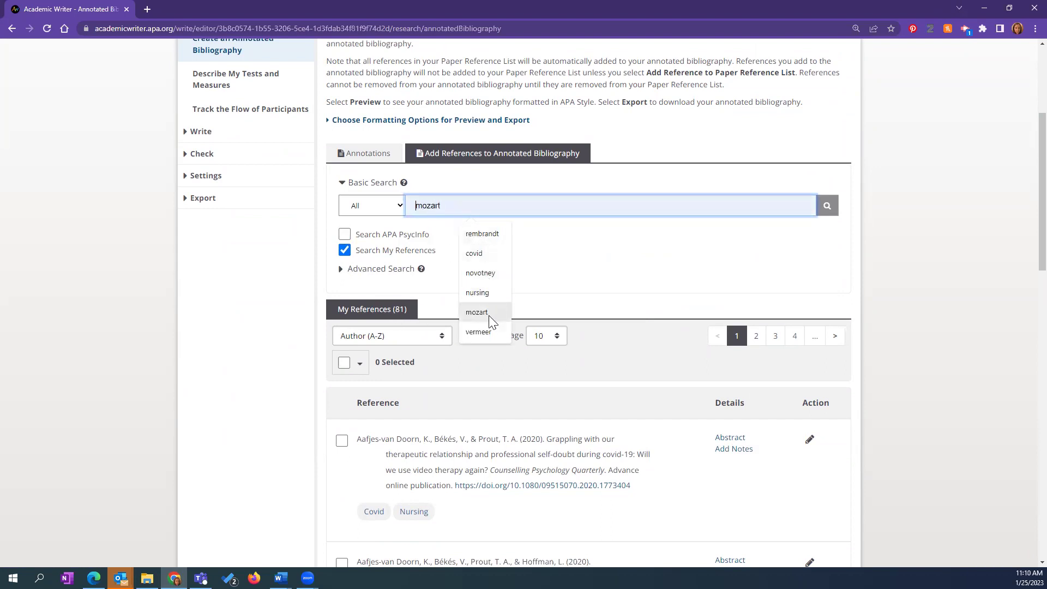
click(480, 331)
click(827, 205)
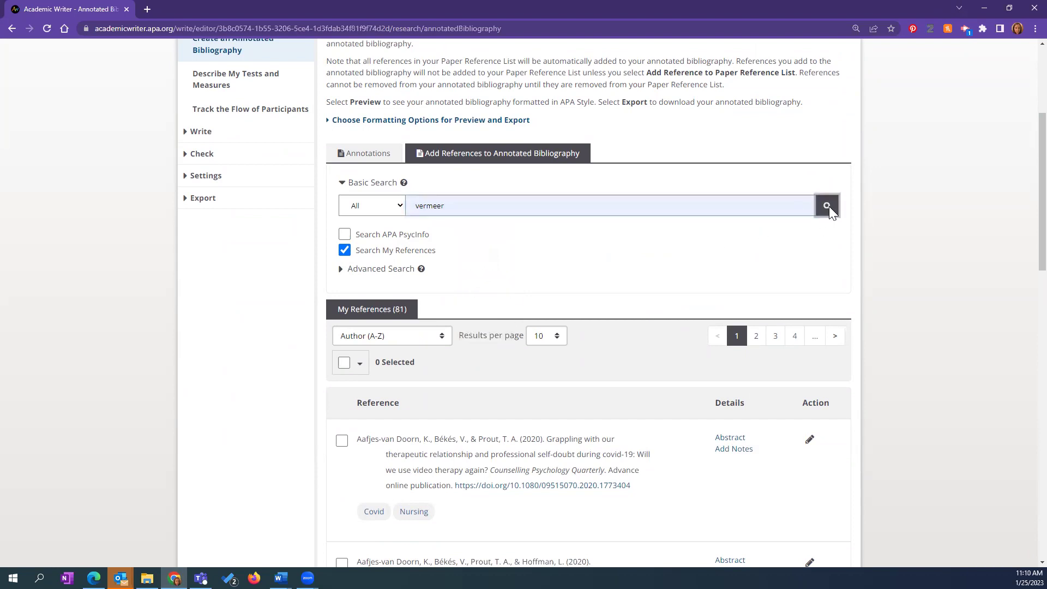
scroll(674, 399, down, 5)
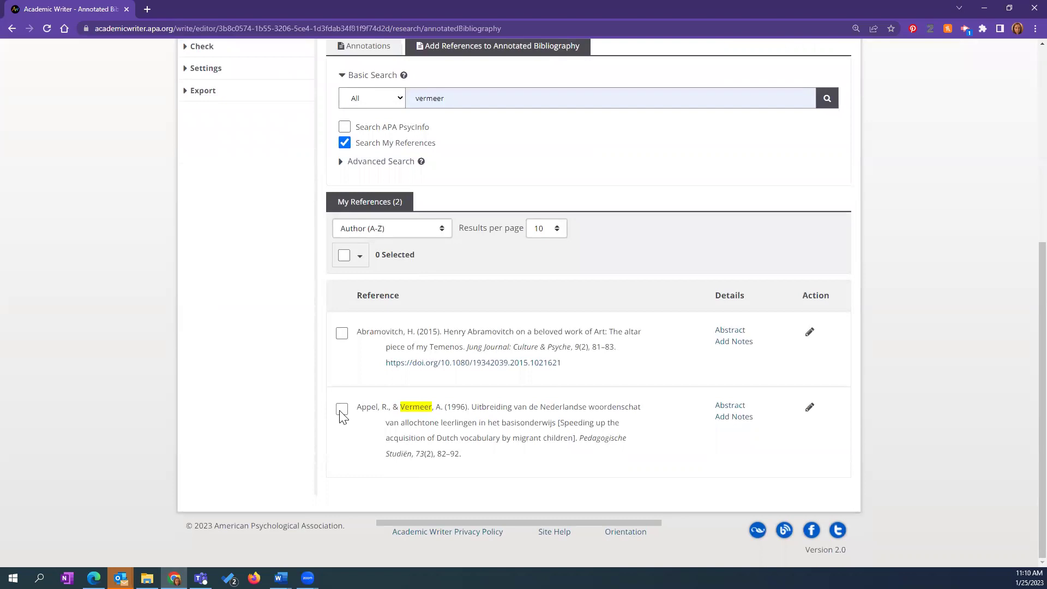
- Select the 1996 reference on migrant children's Dutch vocabulary, review the basic and advanced search options, and add it to the annotated bibliography
click(342, 409)
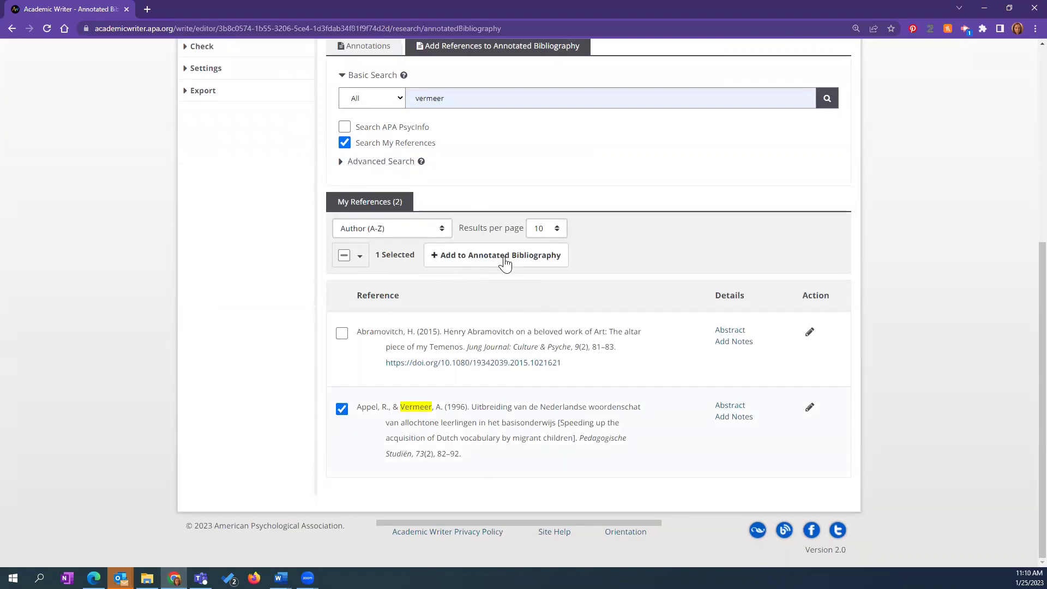
scroll(622, 264, up, 1)
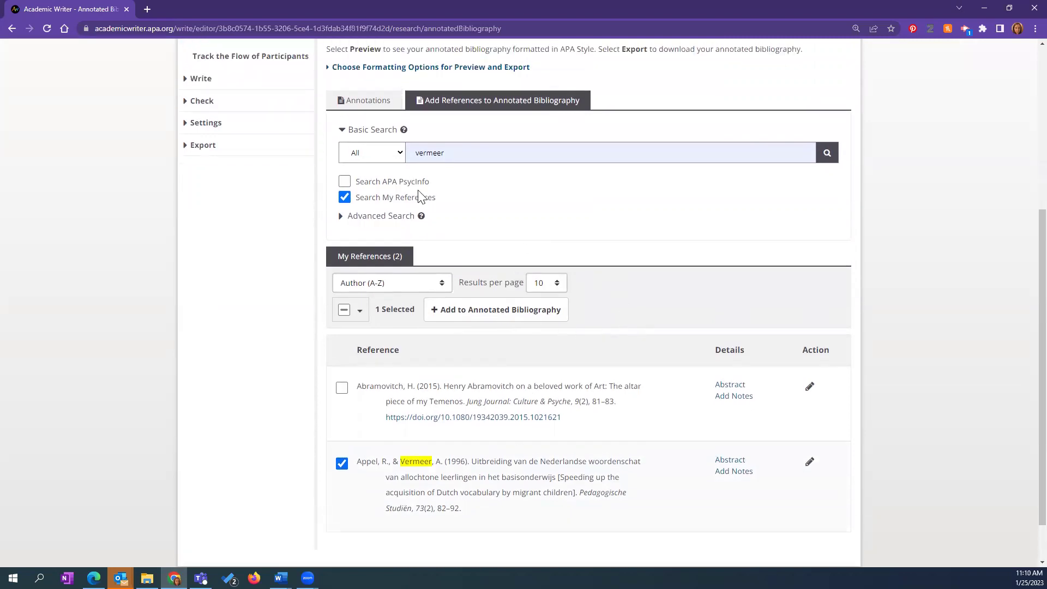
click(401, 154)
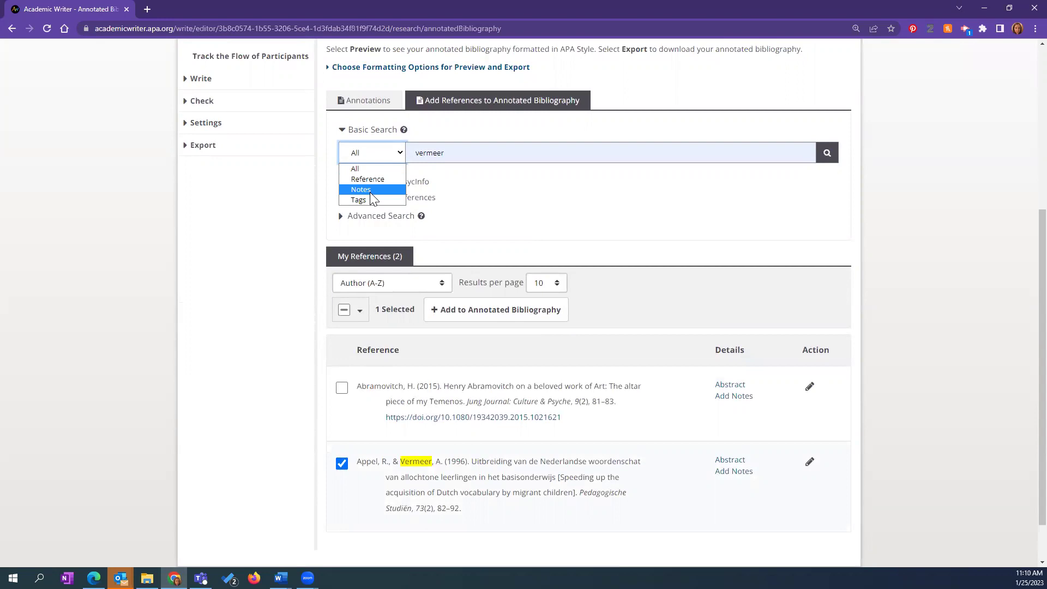
click(514, 182)
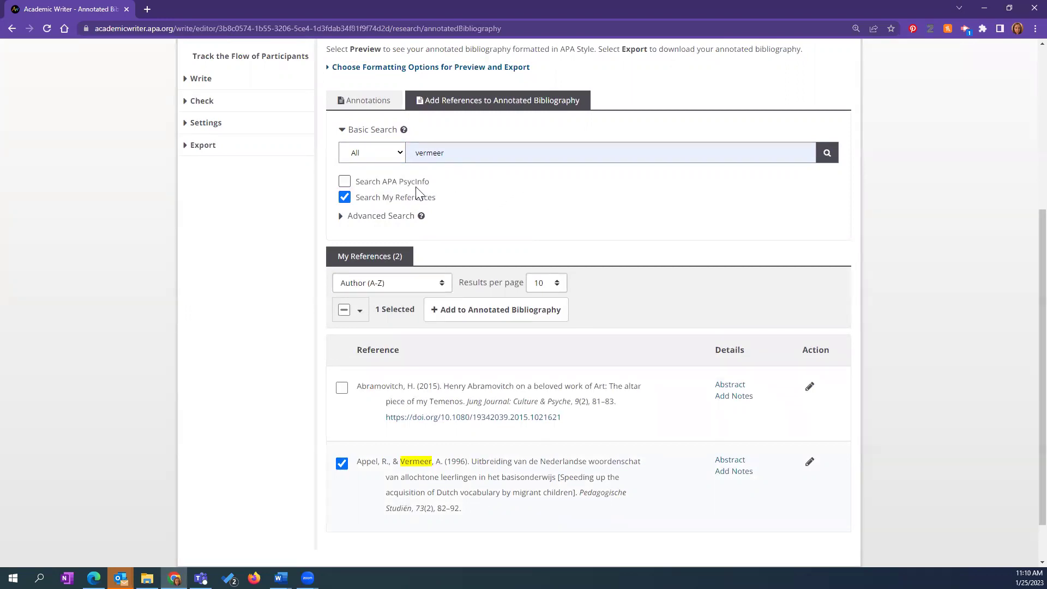
click(362, 216)
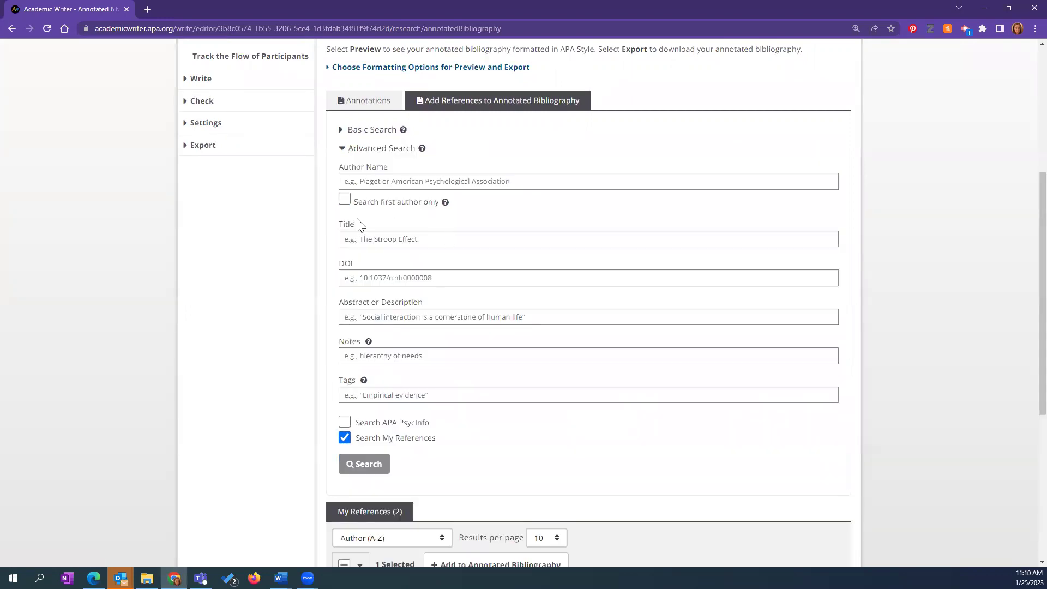
scroll(443, 272, up, 1)
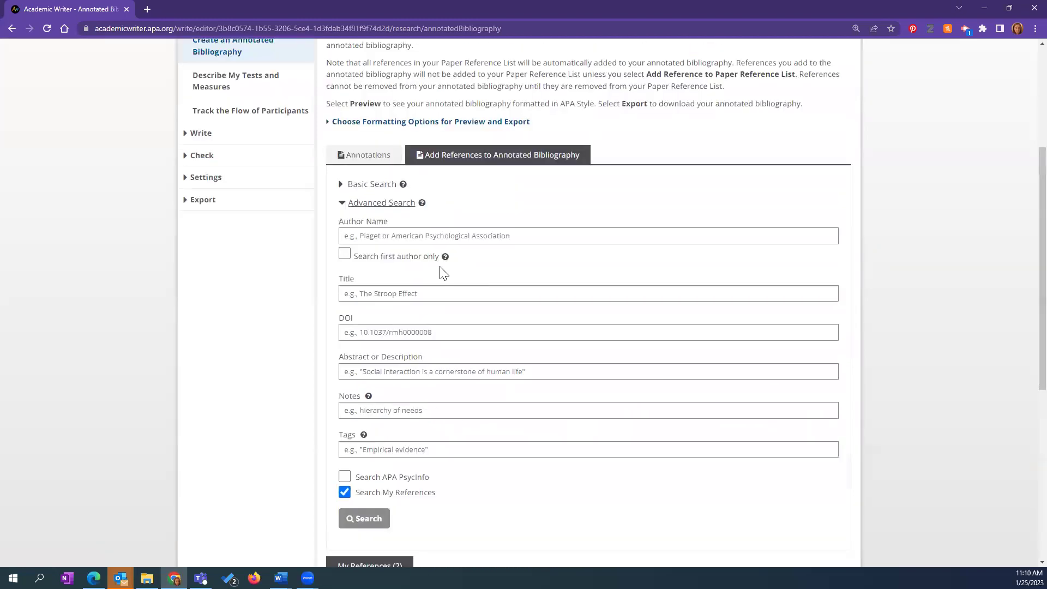
click(363, 184)
scroll(581, 415, down, 2)
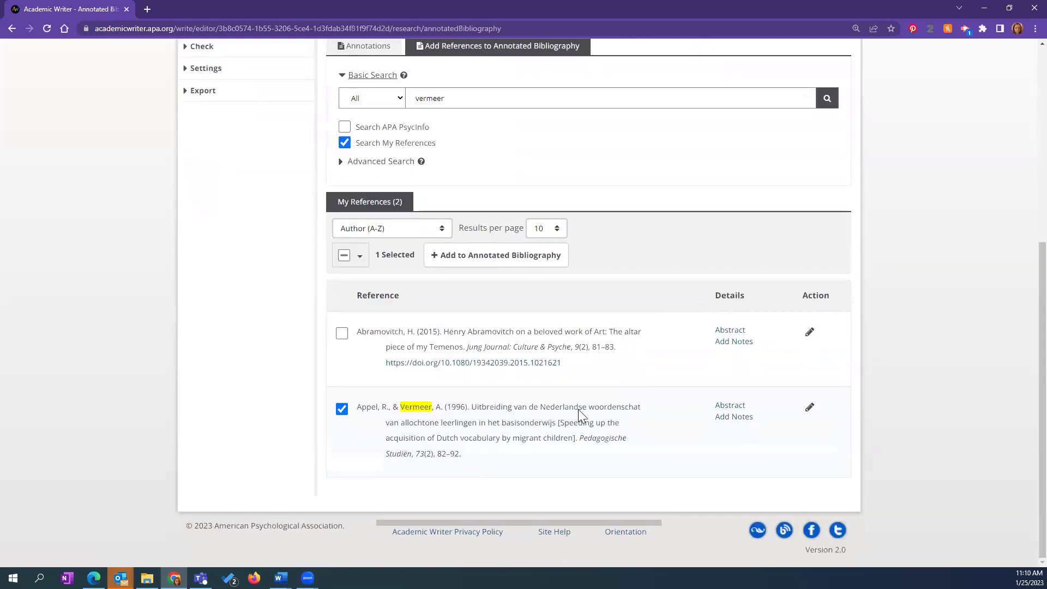
click(472, 262)
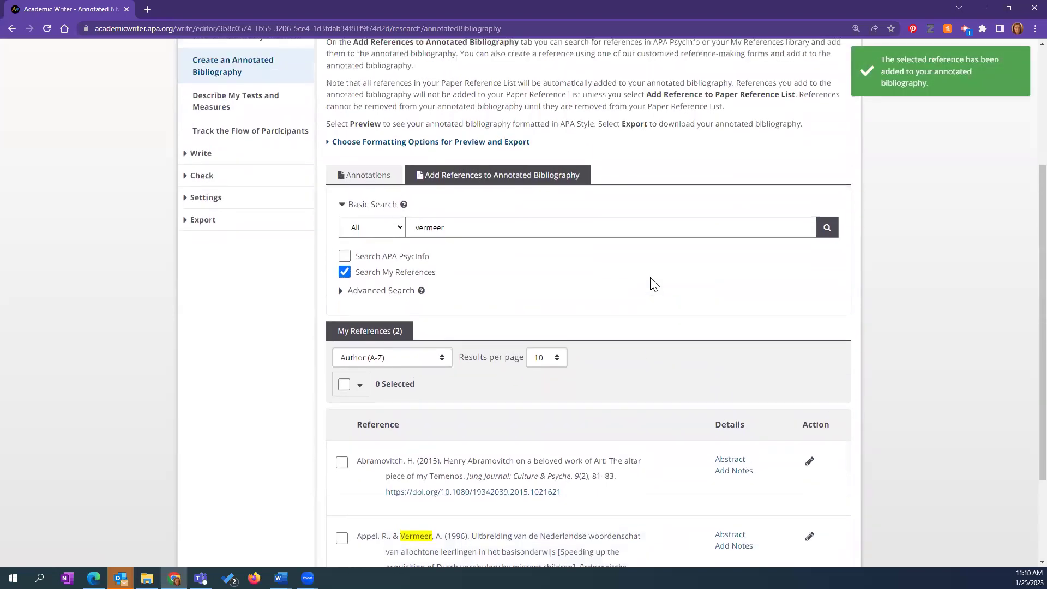
- Return to the Annotations list and examine the references together with their annotation text boxes
click(361, 263)
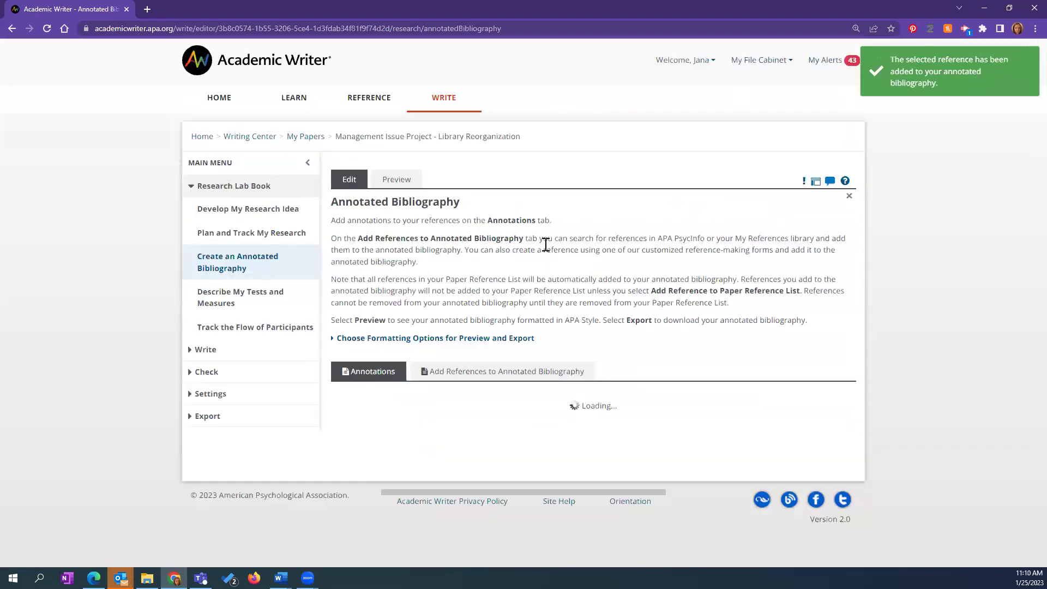
scroll(694, 291, down, 5)
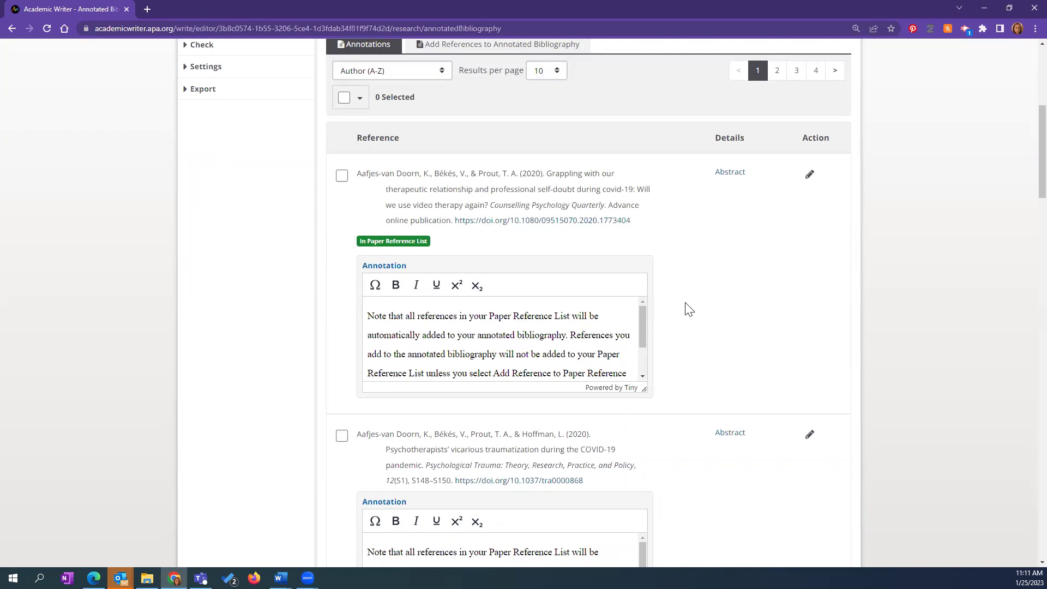
scroll(700, 304, down, 1)
scroll(698, 299, down, 1)
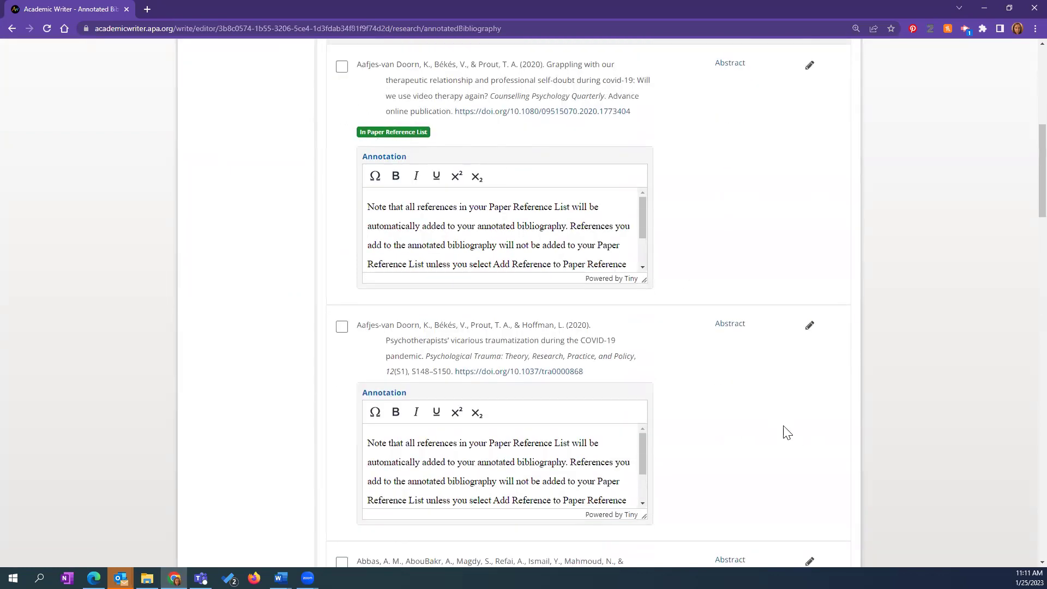
scroll(743, 387, down, 4)
scroll(731, 307, up, 6)
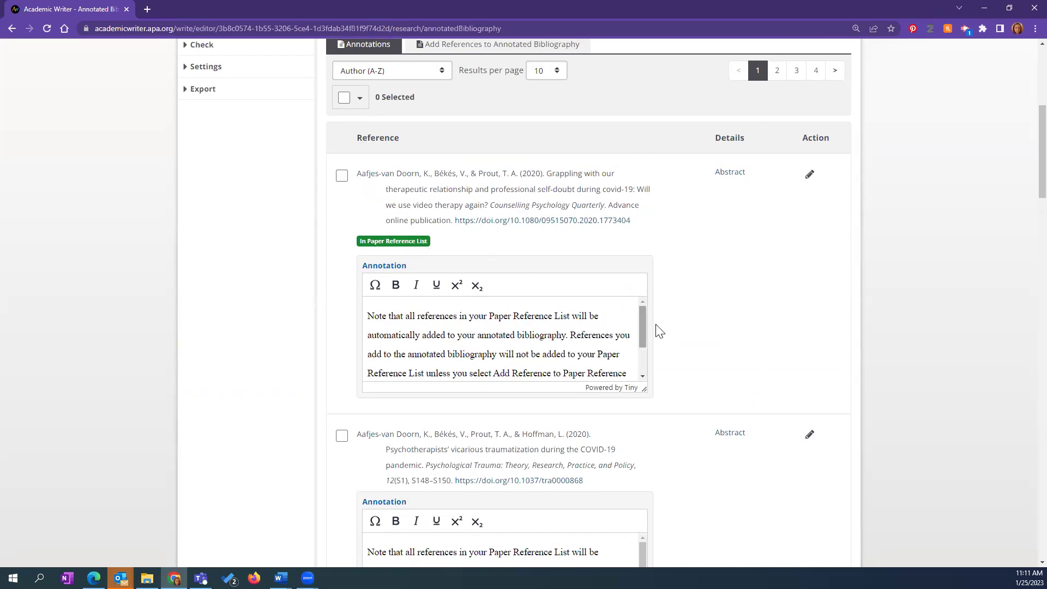
scroll(679, 322, down, 7)
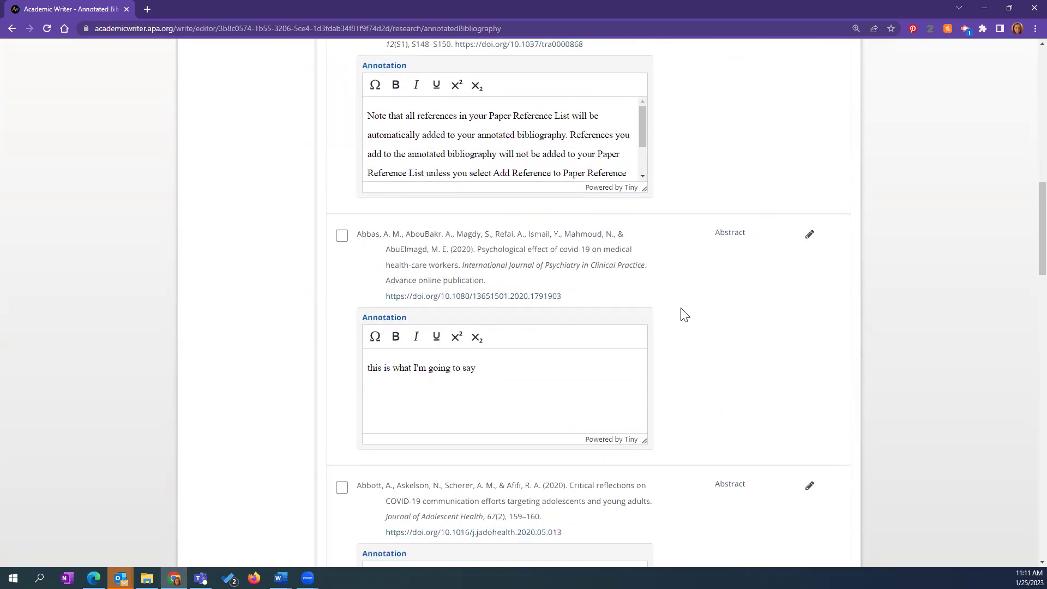
scroll(679, 317, up, 11)
scroll(681, 307, up, 3)
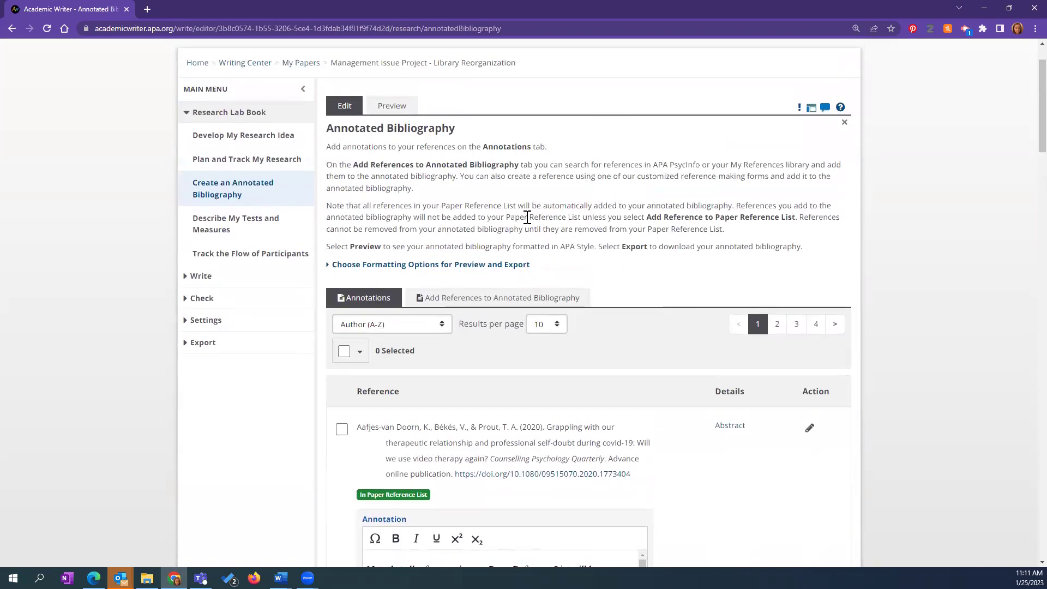
- Preview the formatted annotated bibliography and read through its first page
click(398, 179)
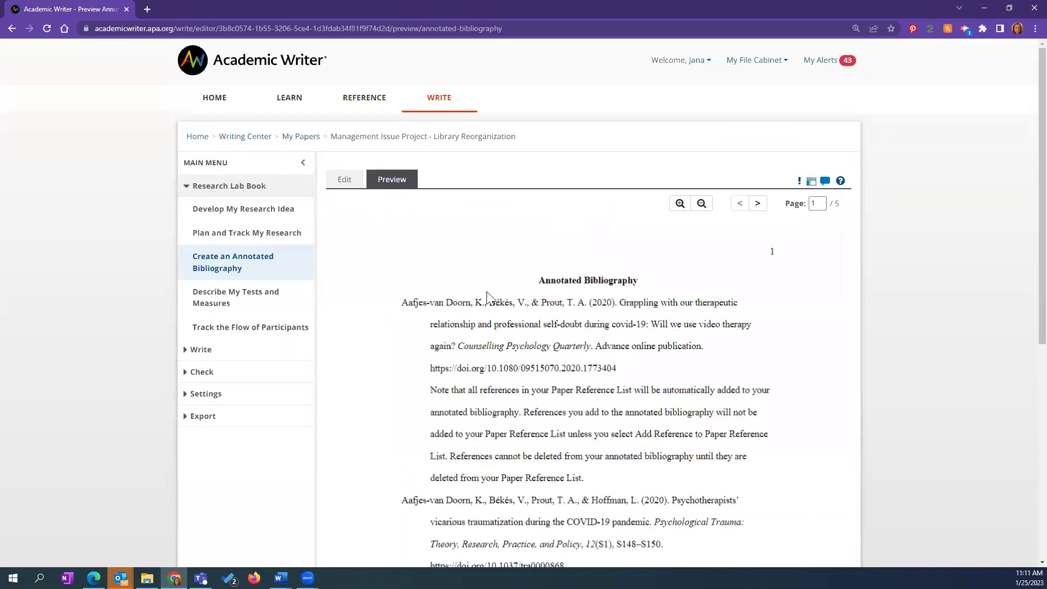
scroll(662, 344, down, 2)
scroll(707, 242, down, 1)
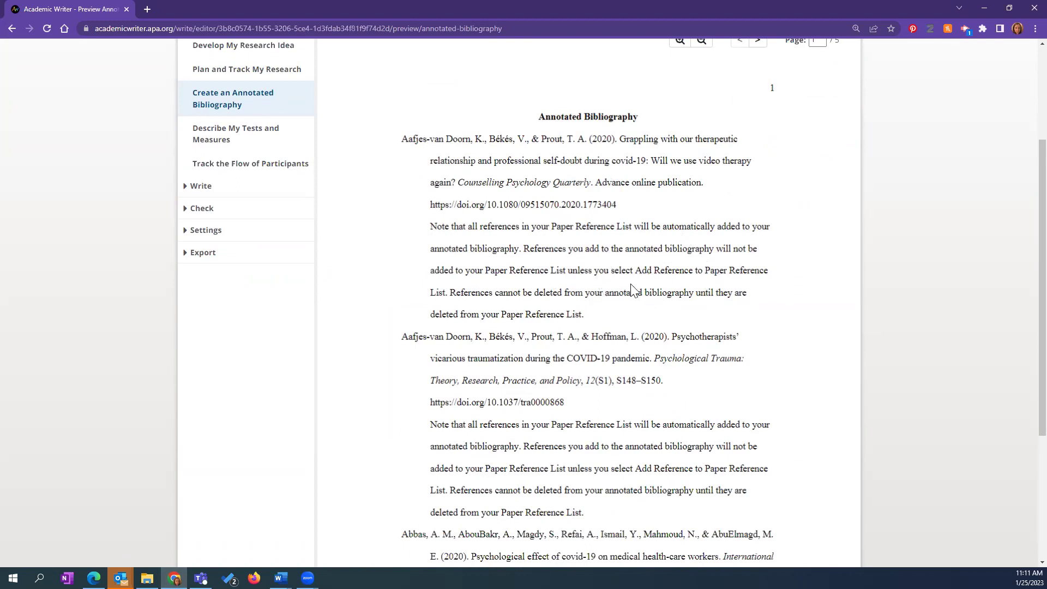
scroll(633, 289, up, 1)
scroll(632, 289, up, 2)
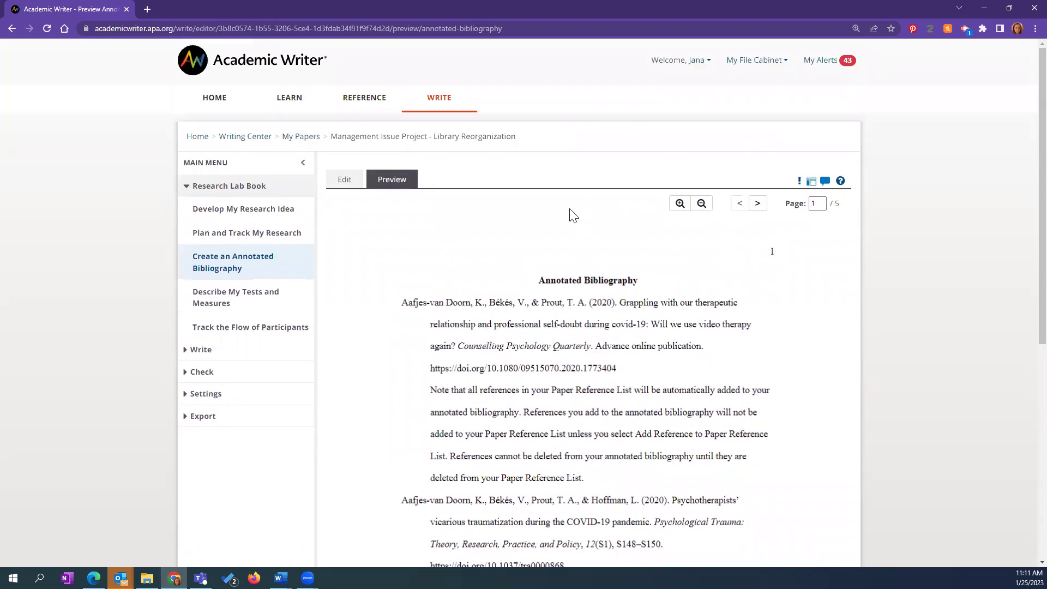
- Return to editing the annotated bibliography and review the formatting options for preview and export
click(354, 185)
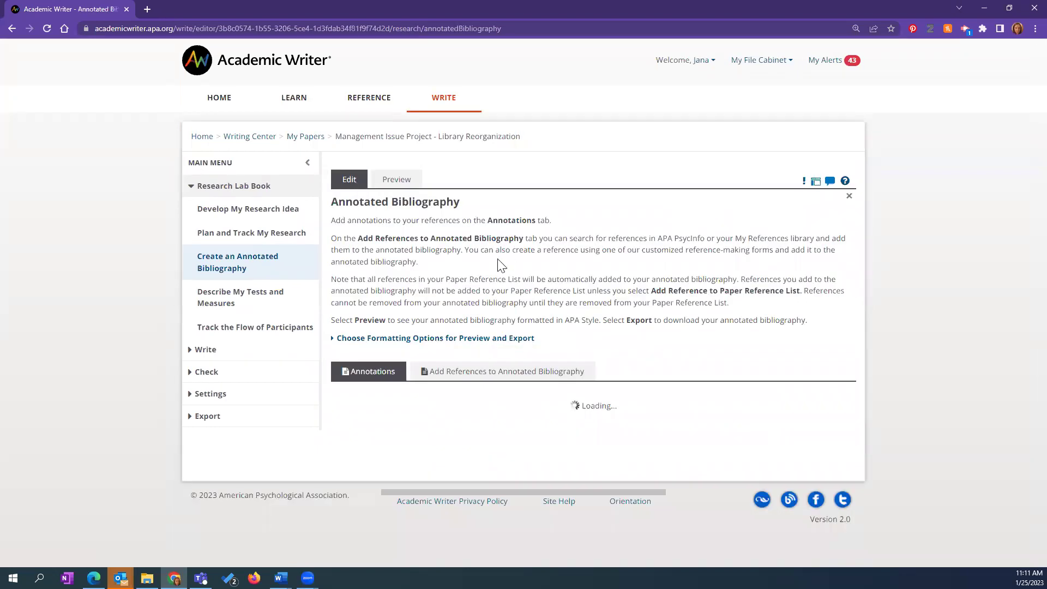
click(418, 338)
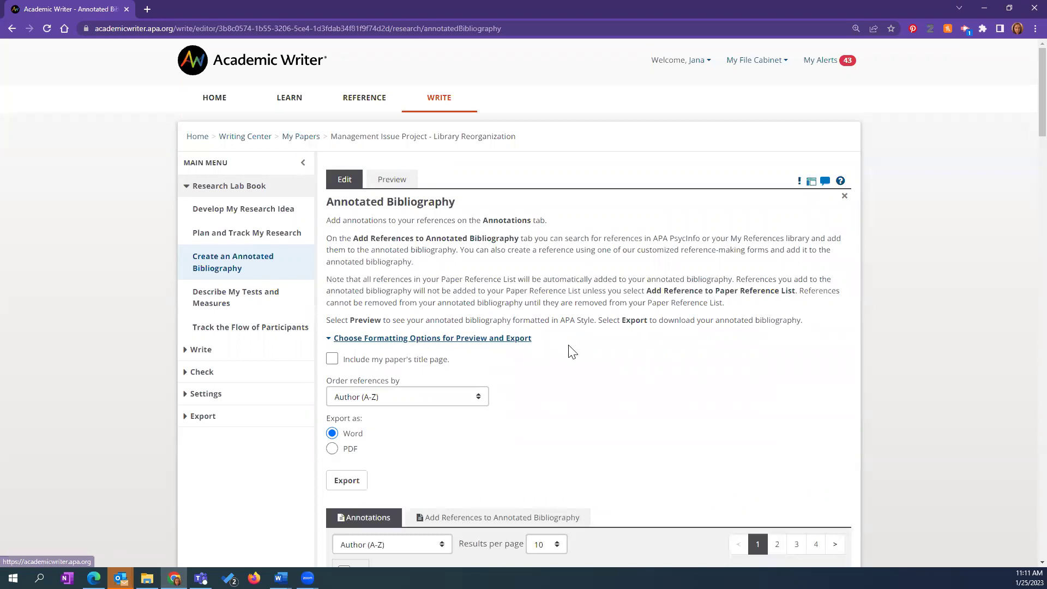
scroll(570, 344, down, 2)
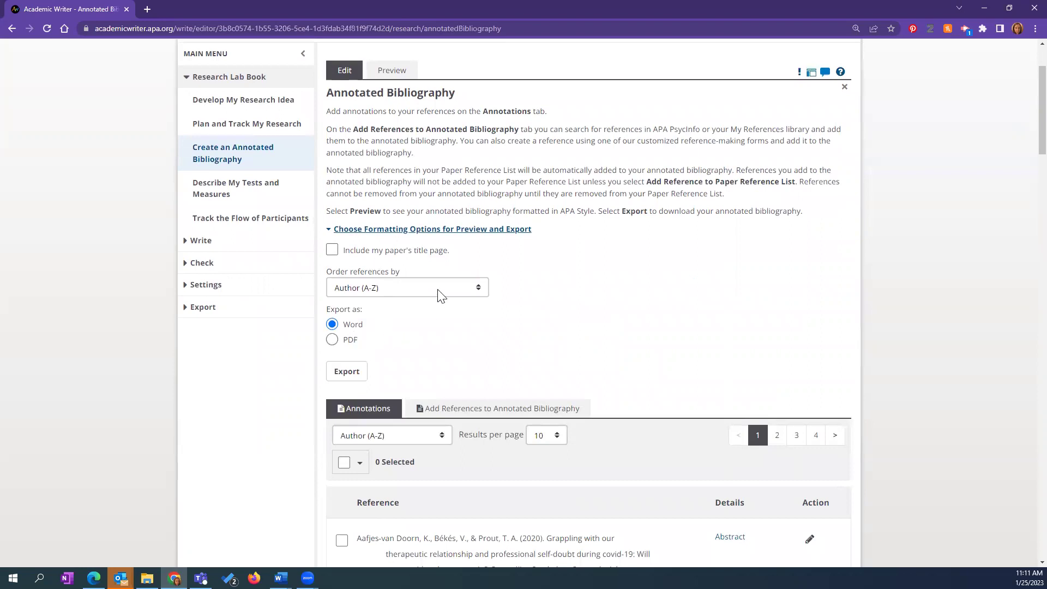
- Review the reference ordering choices for preview and export, and look over the annotated reference list
click(480, 291)
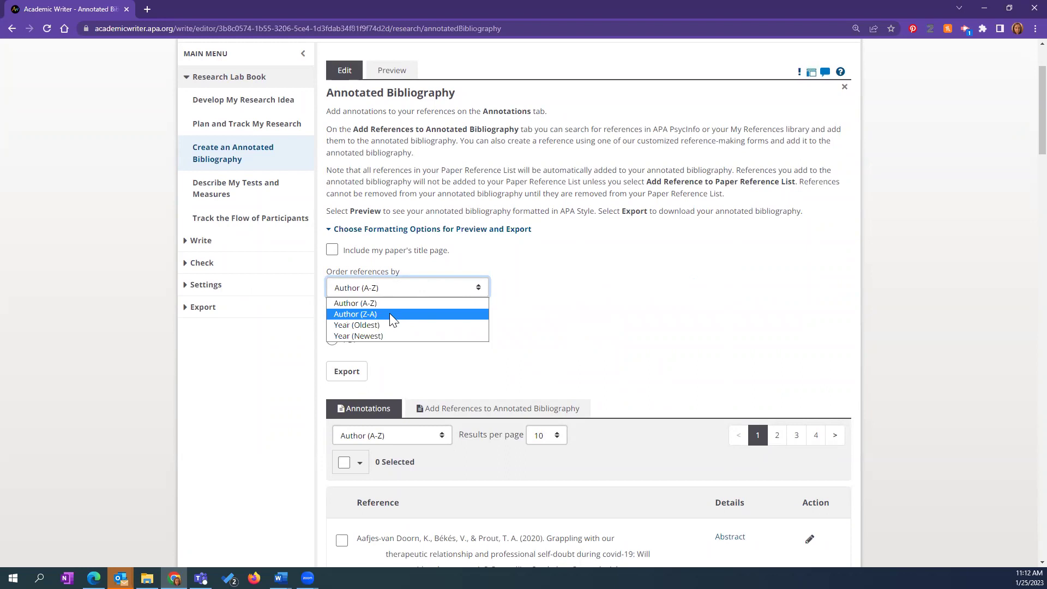
click(535, 289)
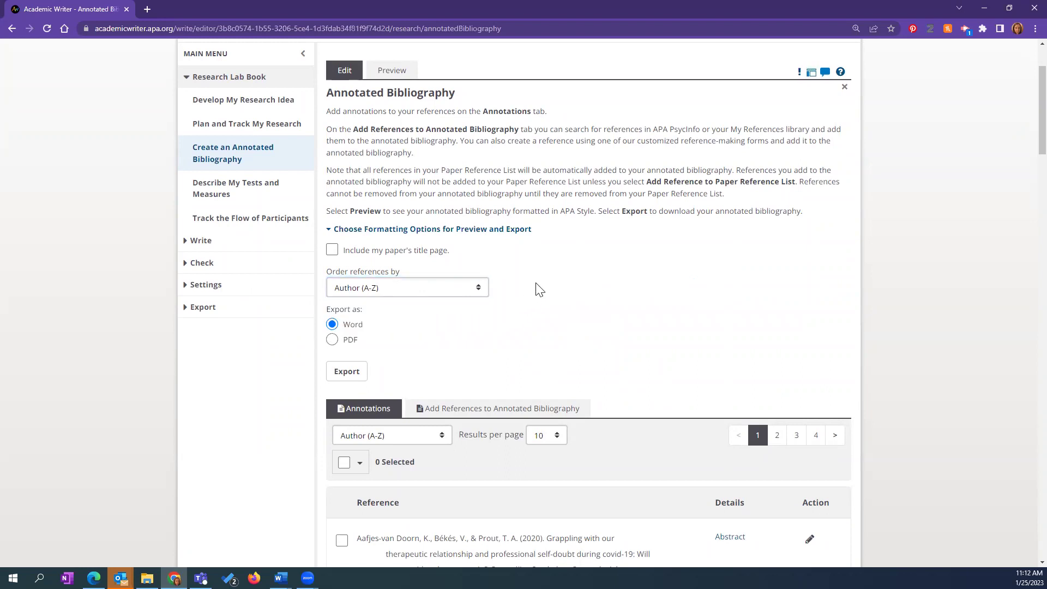
scroll(602, 267, up, 2)
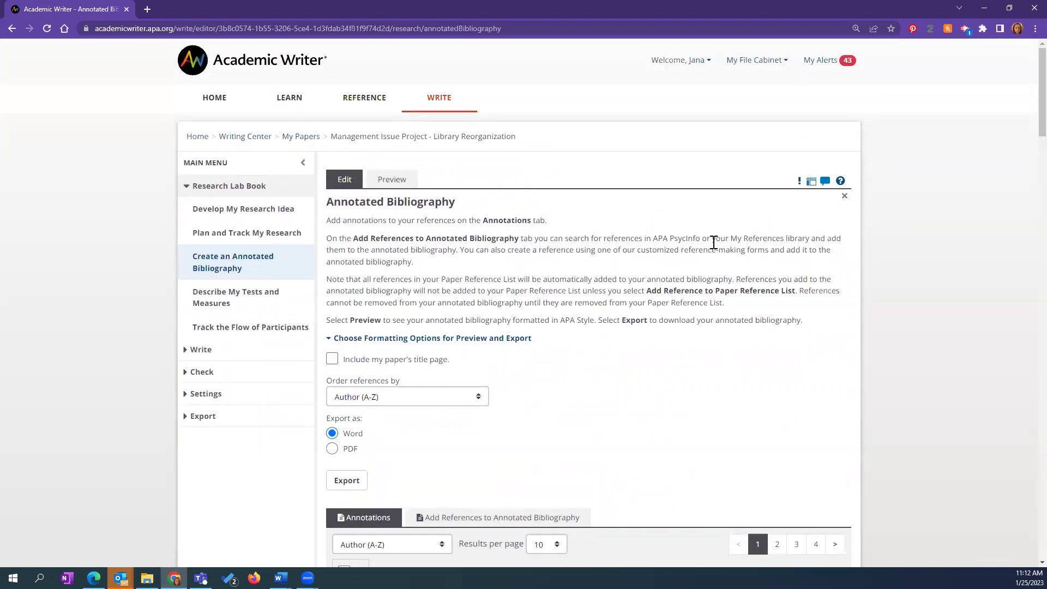
scroll(615, 318, down, 15)
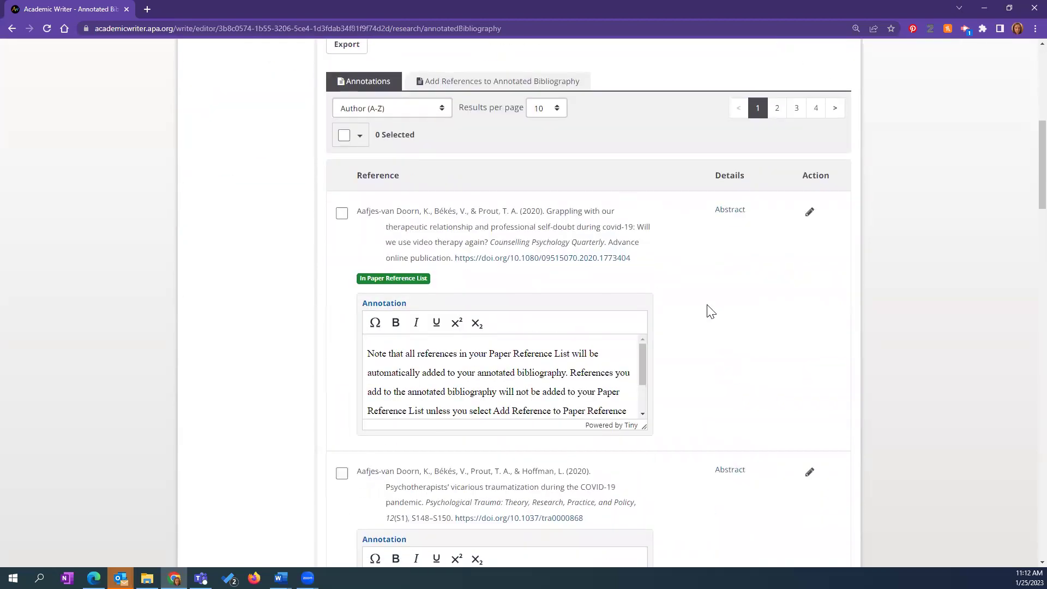
scroll(709, 310, up, 12)
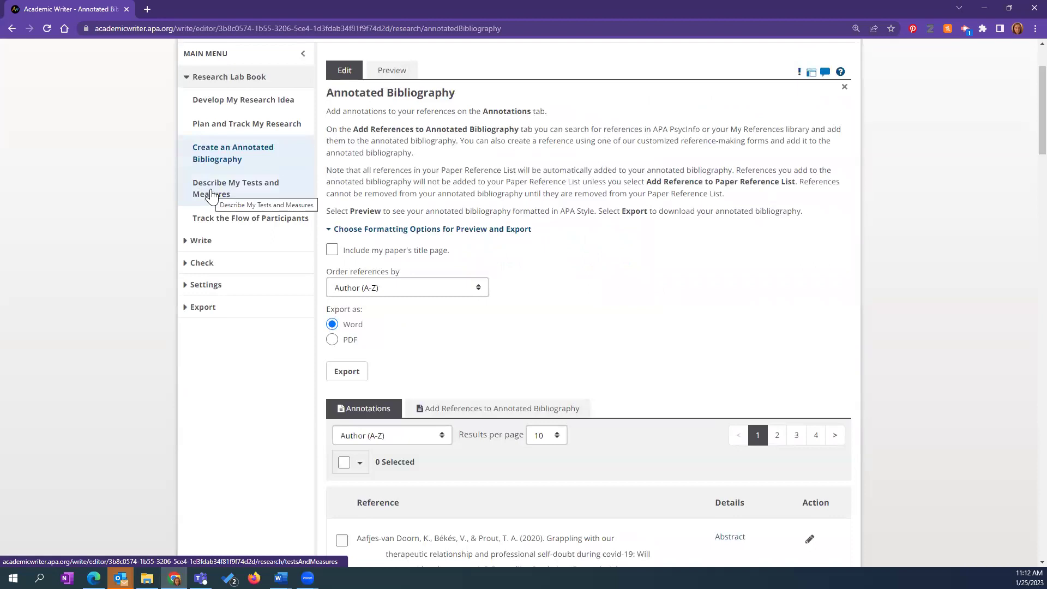
- Open Describe My Tests and Measures and start a new measure in Paragraph Mode
click(211, 196)
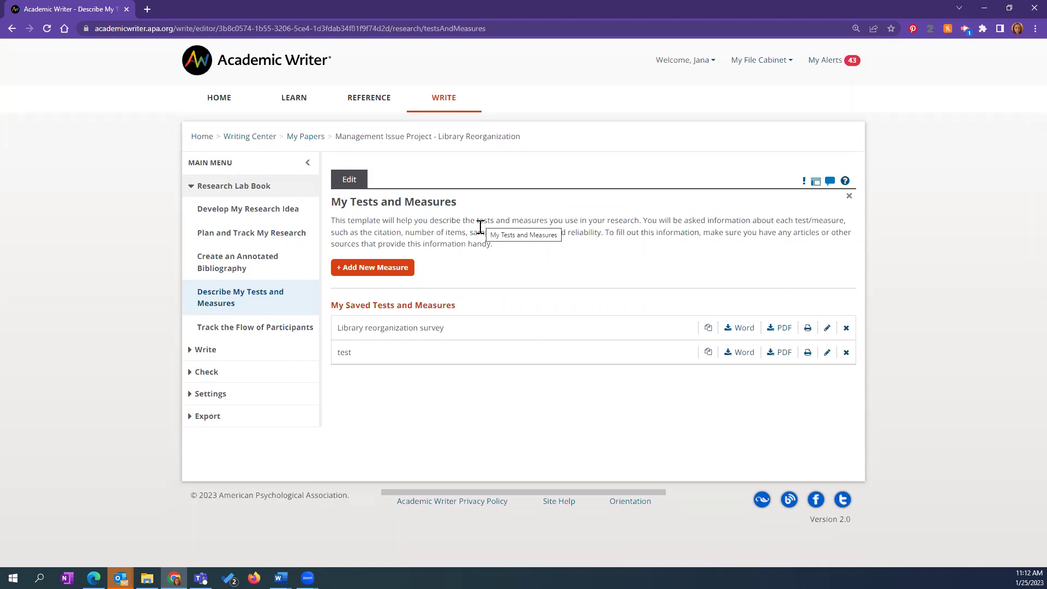
click(373, 271)
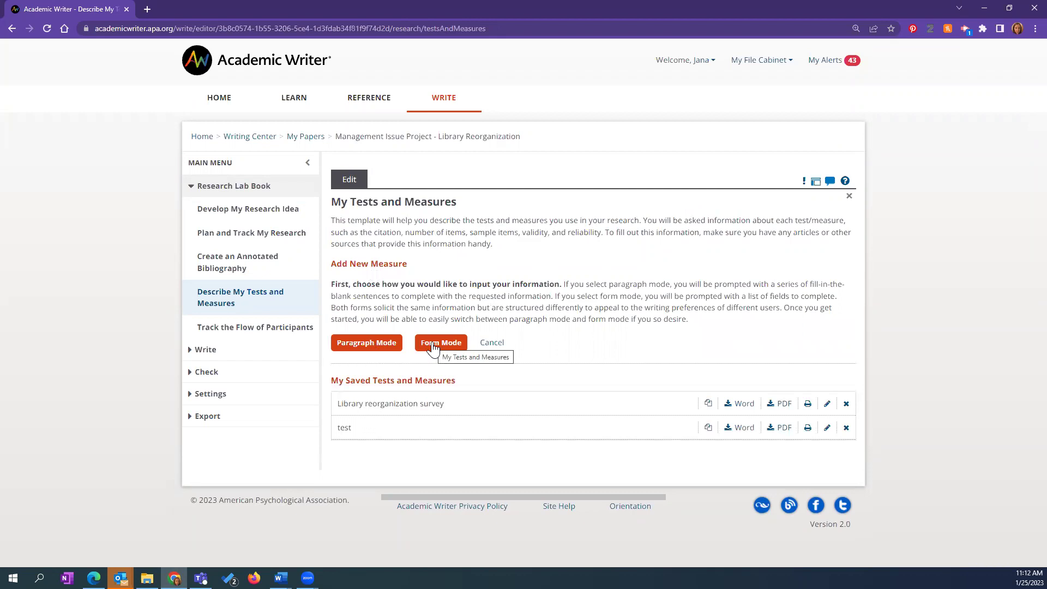
click(379, 345)
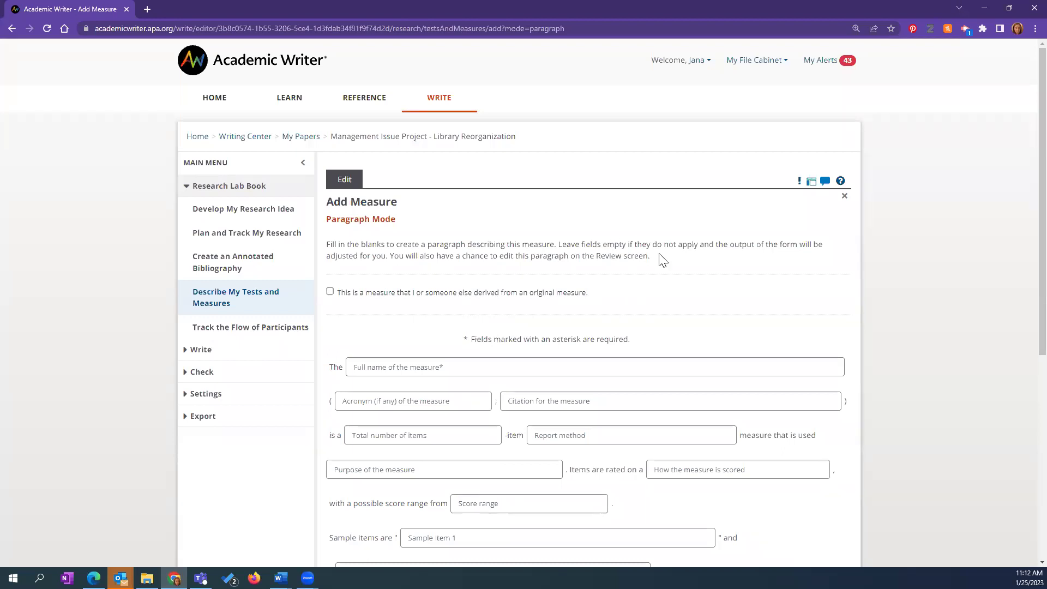
- Examine the fill-in-the-blank fields for describing a measure in Paragraph Mode, from the full name to the optional information
scroll(660, 259, down, 2)
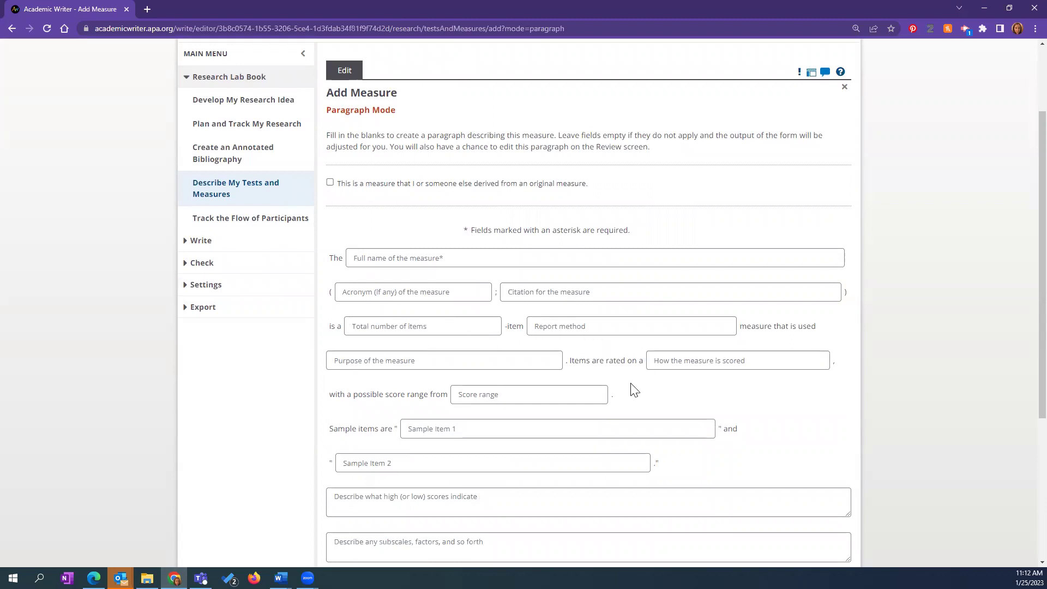
scroll(855, 388, down, 5)
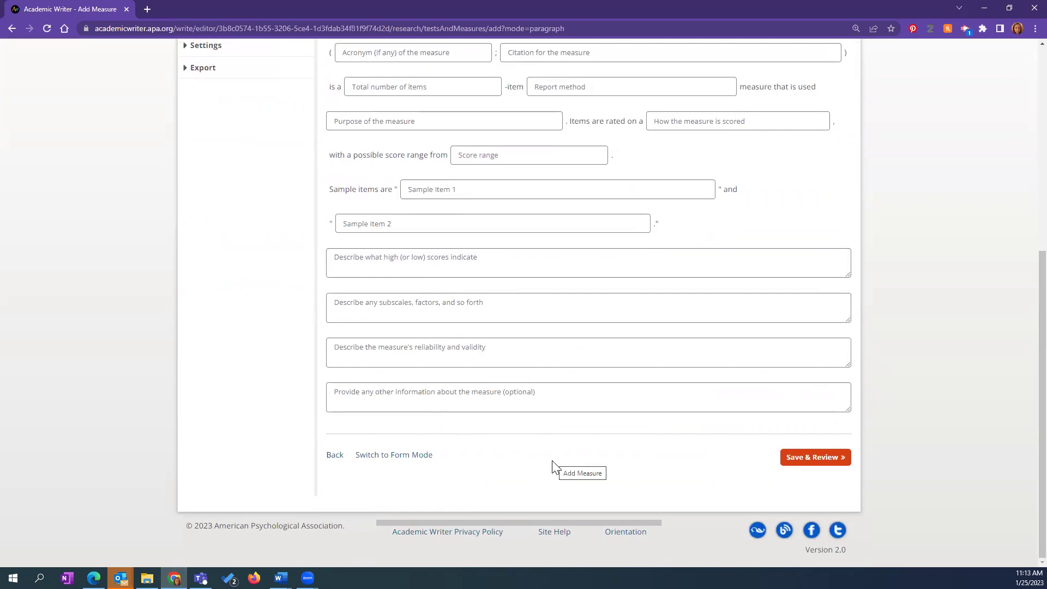
scroll(562, 458, up, 3)
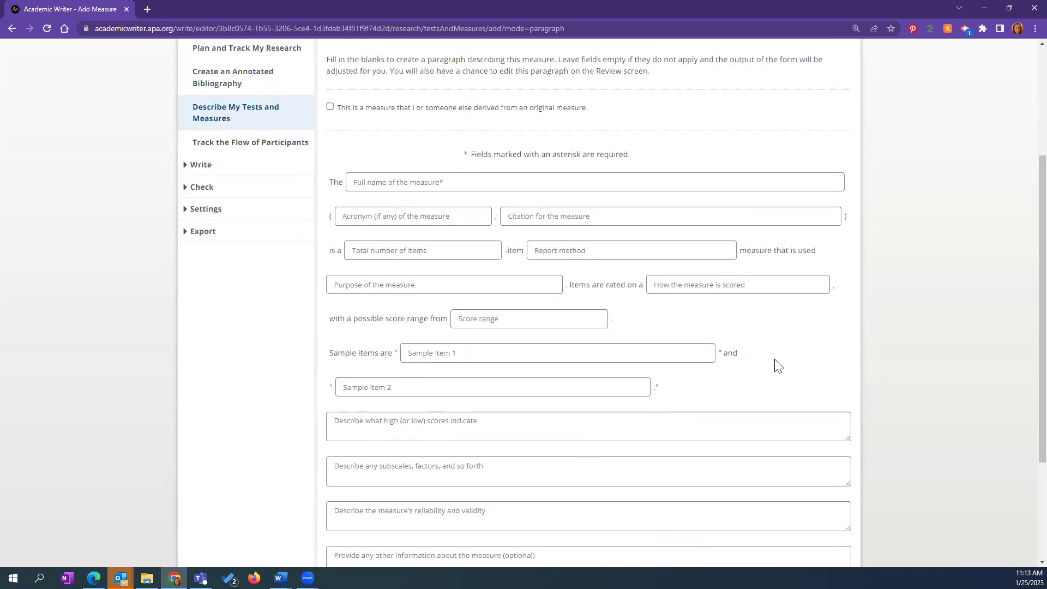
scroll(778, 357, up, 1)
scroll(818, 387, down, 4)
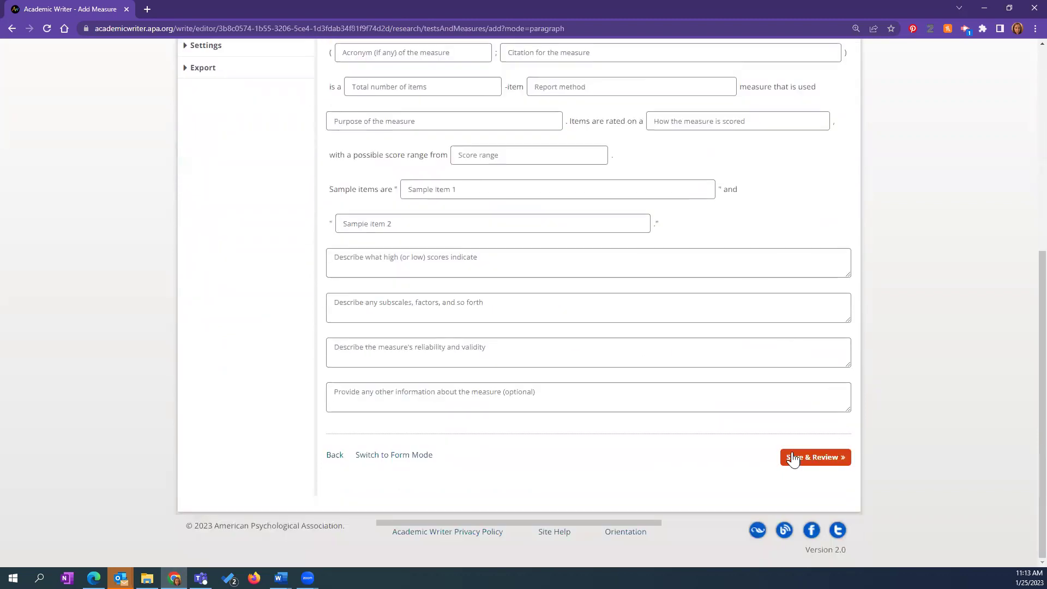
scroll(758, 436, up, 4)
scroll(715, 418, up, 2)
scroll(715, 417, down, 5)
- Switch the new measure to Form Mode and review its instructions and fields
click(403, 461)
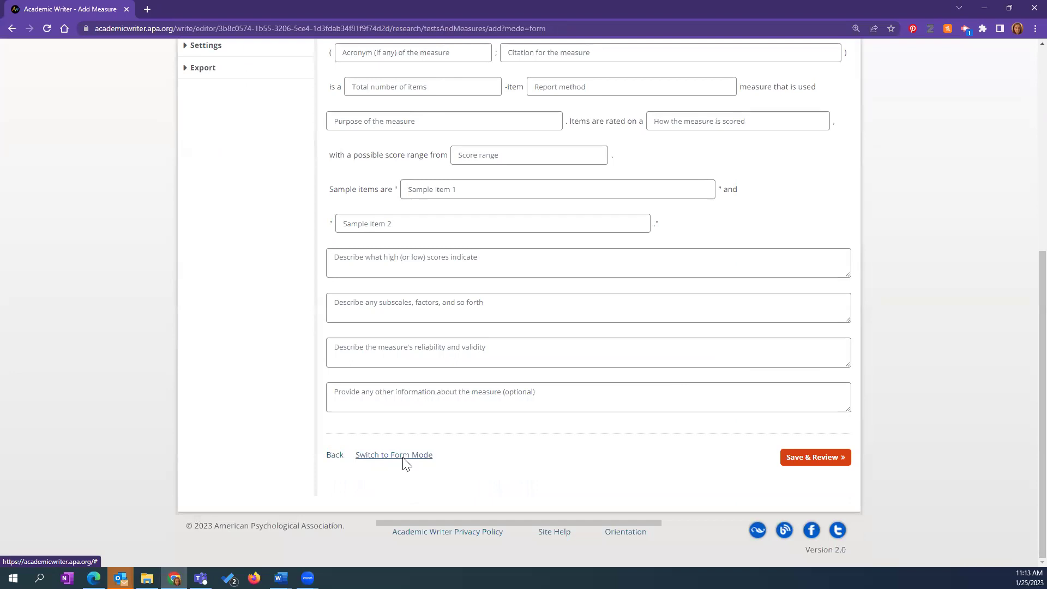
scroll(544, 252, down, 3)
scroll(543, 252, down, 2)
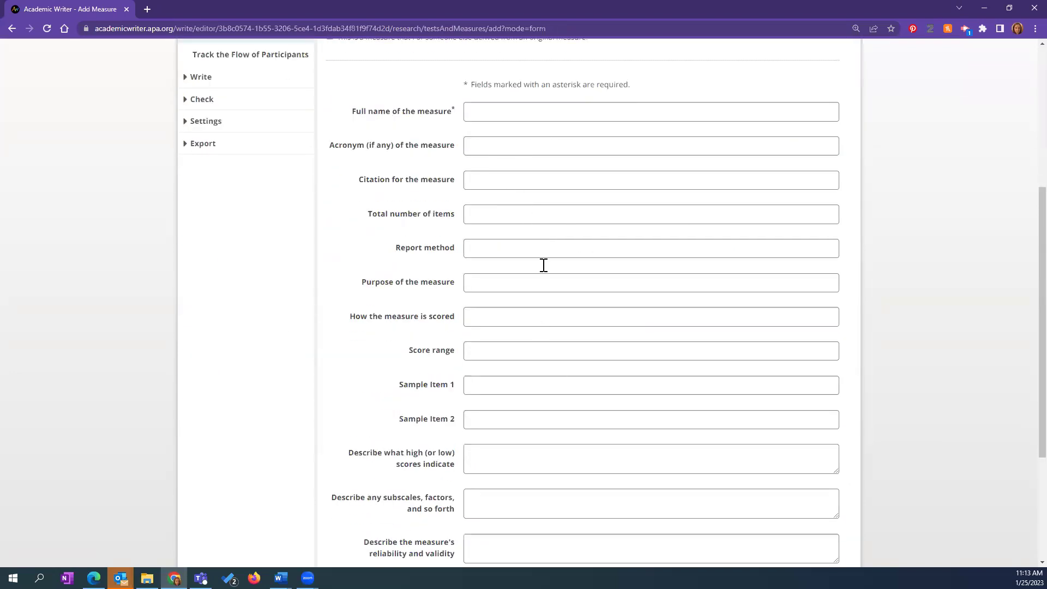
scroll(499, 466, down, 4)
scroll(518, 428, up, 9)
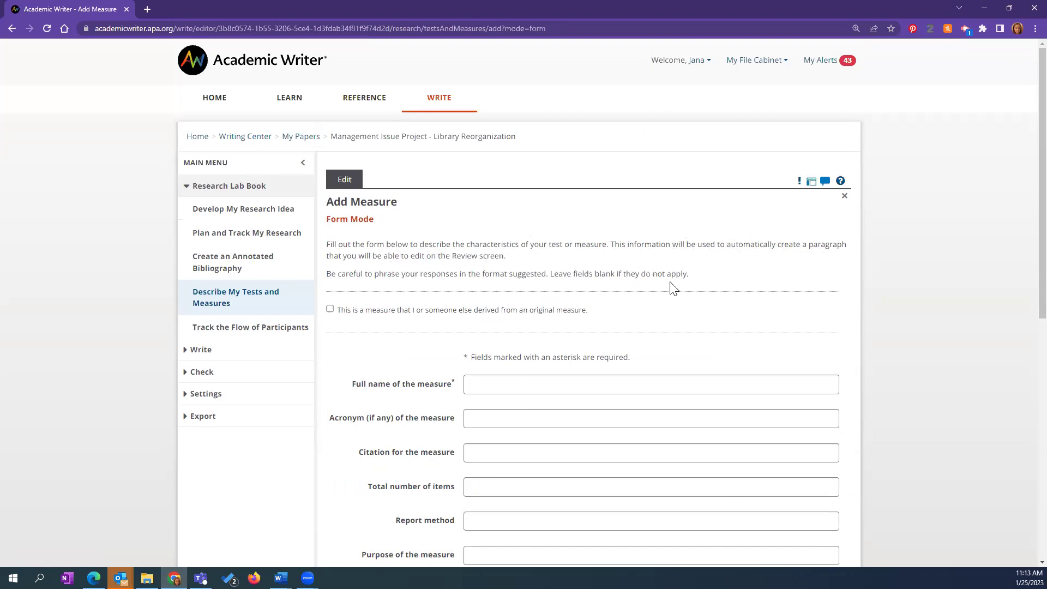
scroll(674, 287, down, 9)
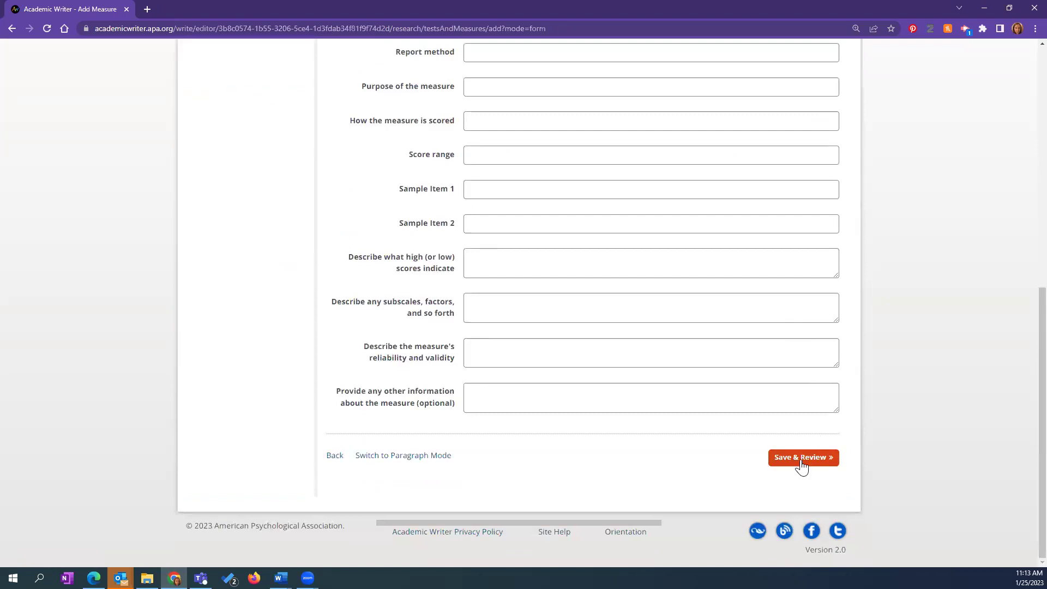
- Try to save the empty form, then enter "This is my study" as the full name, "test" as the acronym and the suggested 1996 citation
click(802, 461)
click(487, 92)
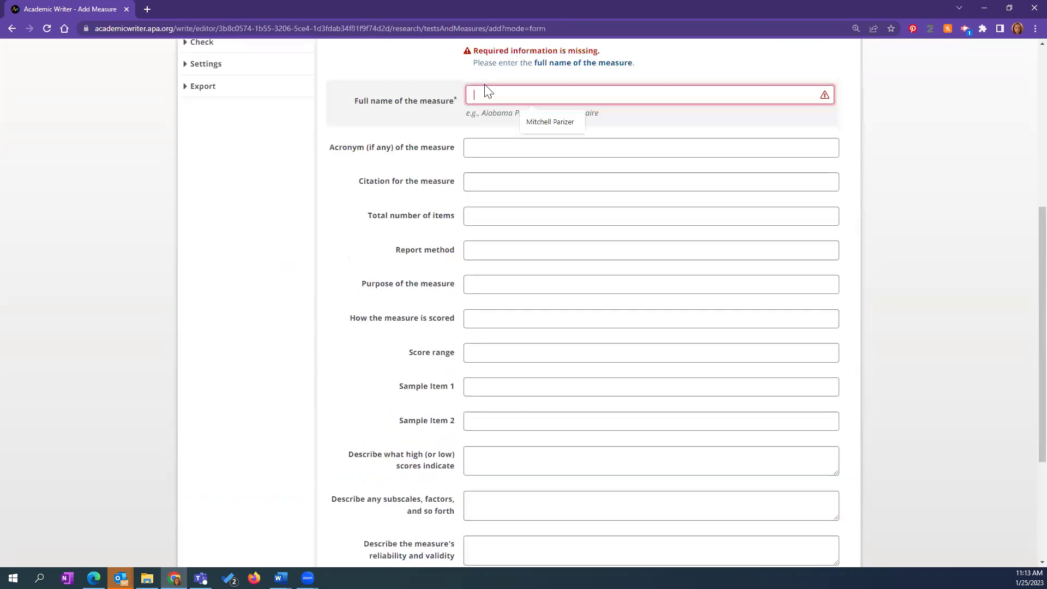
text(This is my study)
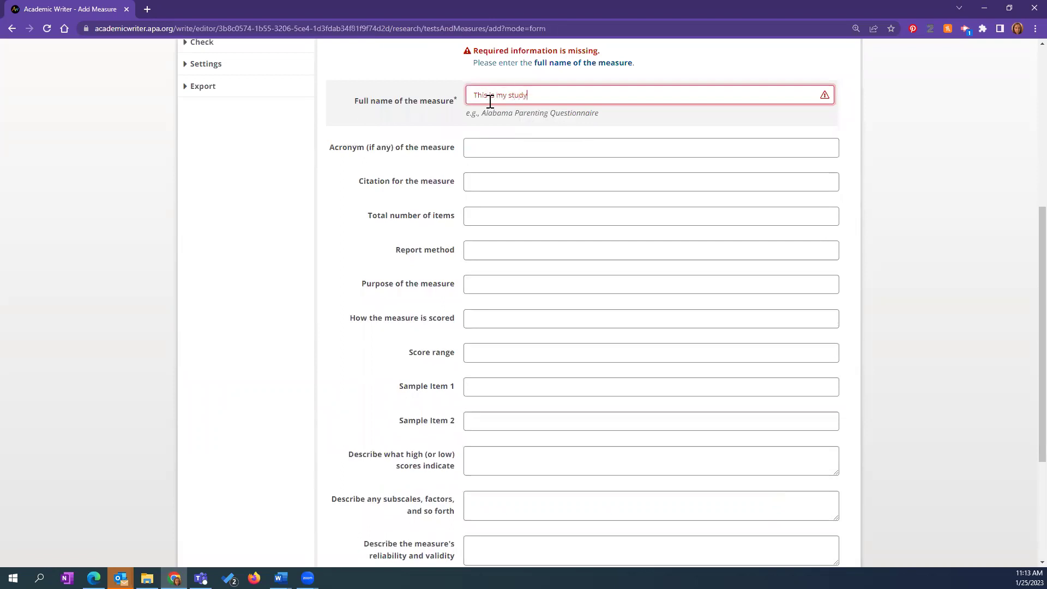
key(Tab)
text(test)
key(Tab)
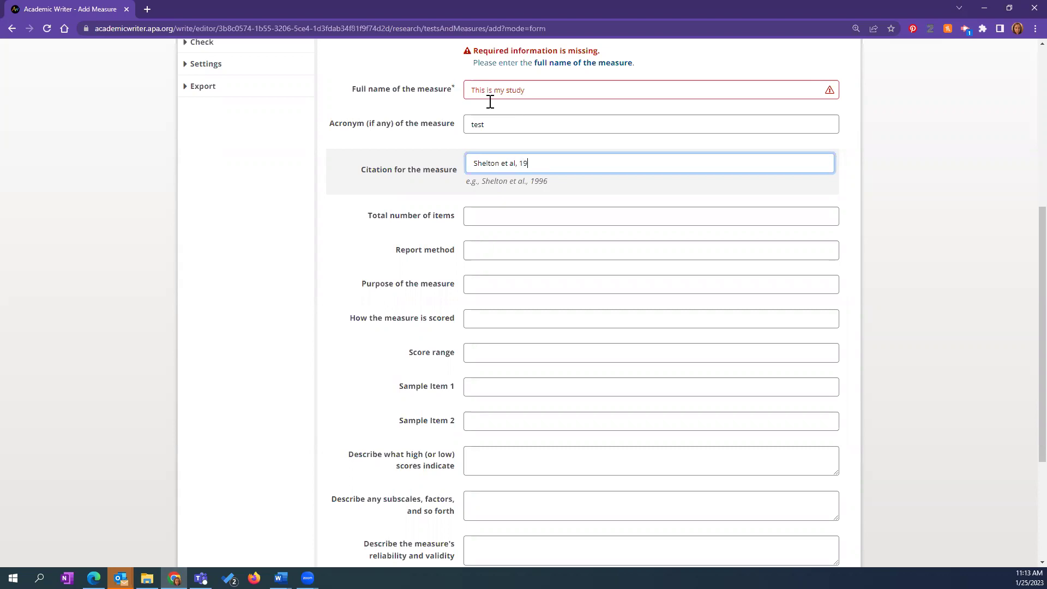
text(6)
- Set the measure's total number of items to 43, report method to "sel-report" and purpose to "to assess parenting"
click(500, 212)
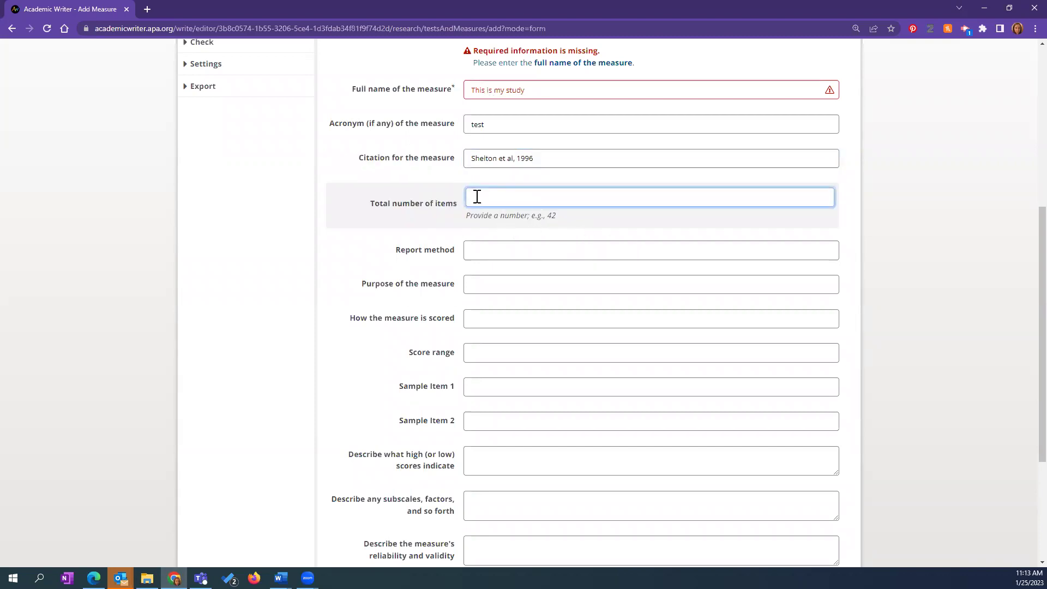
text(43)
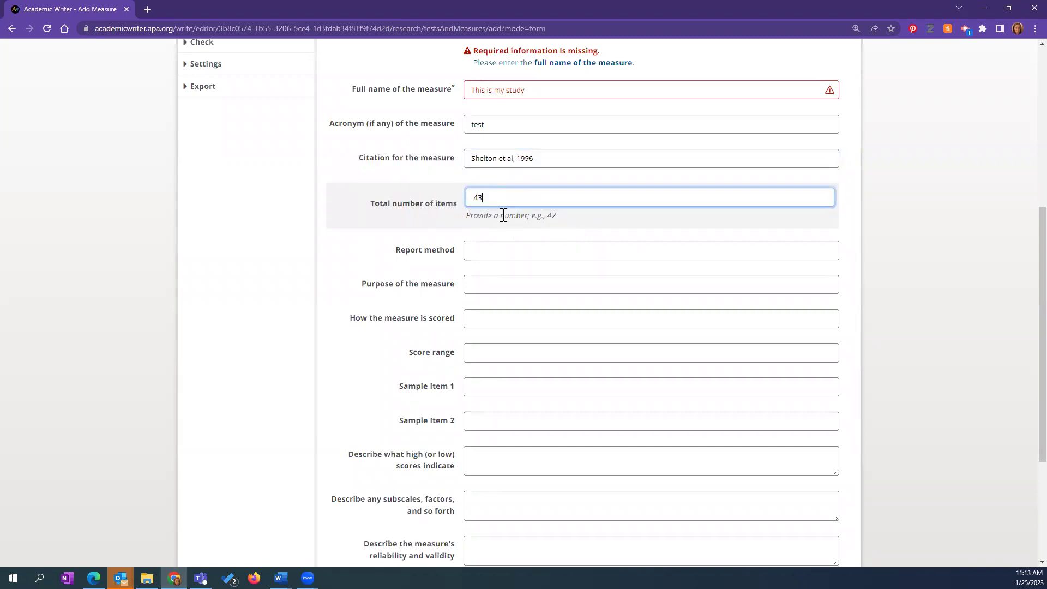
click(490, 252)
text(sel-report)
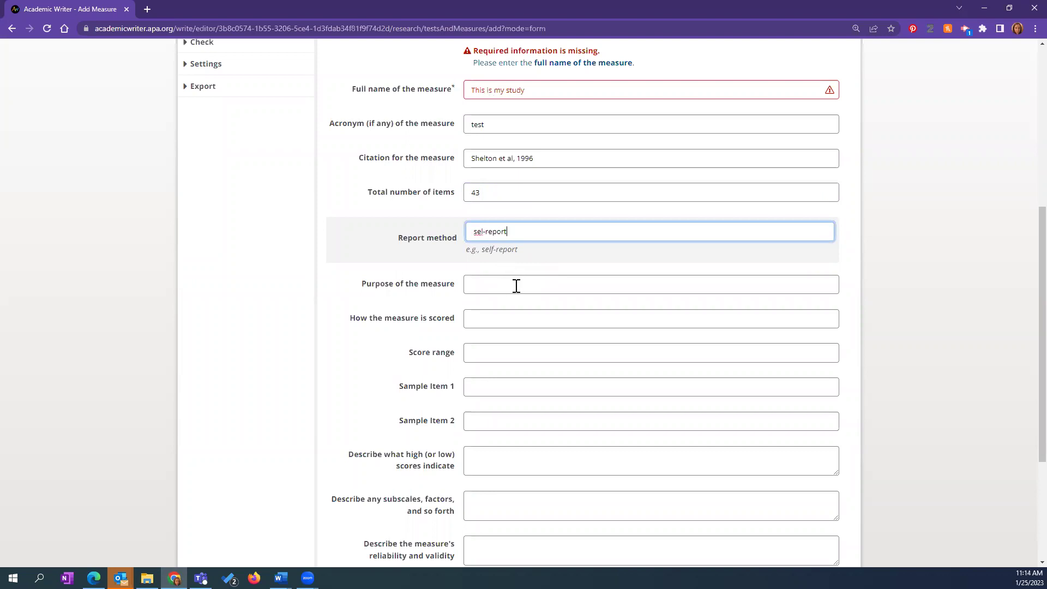
click(516, 284)
click(709, 289)
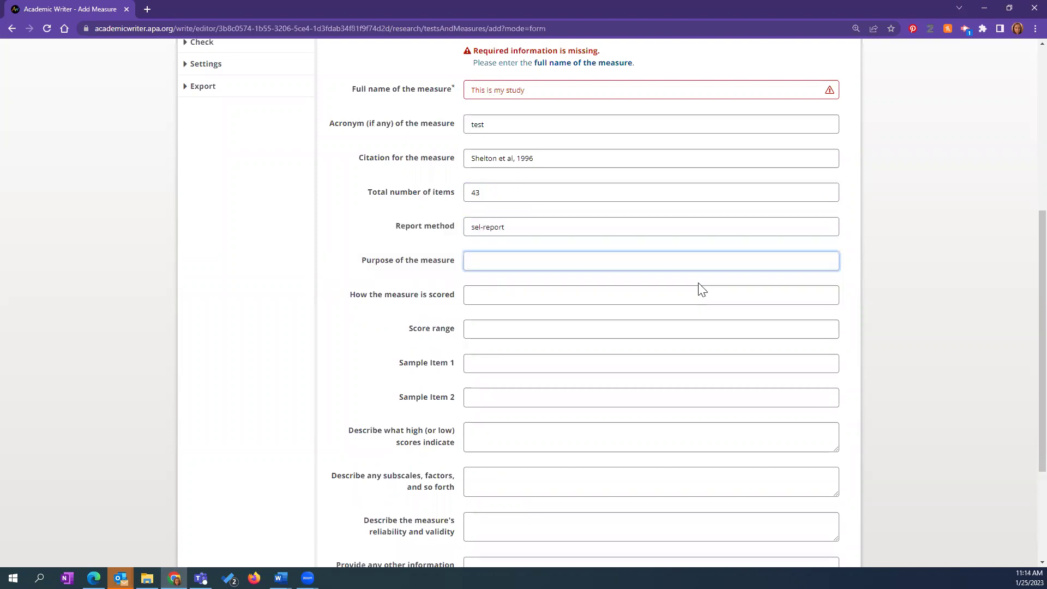
click(546, 259)
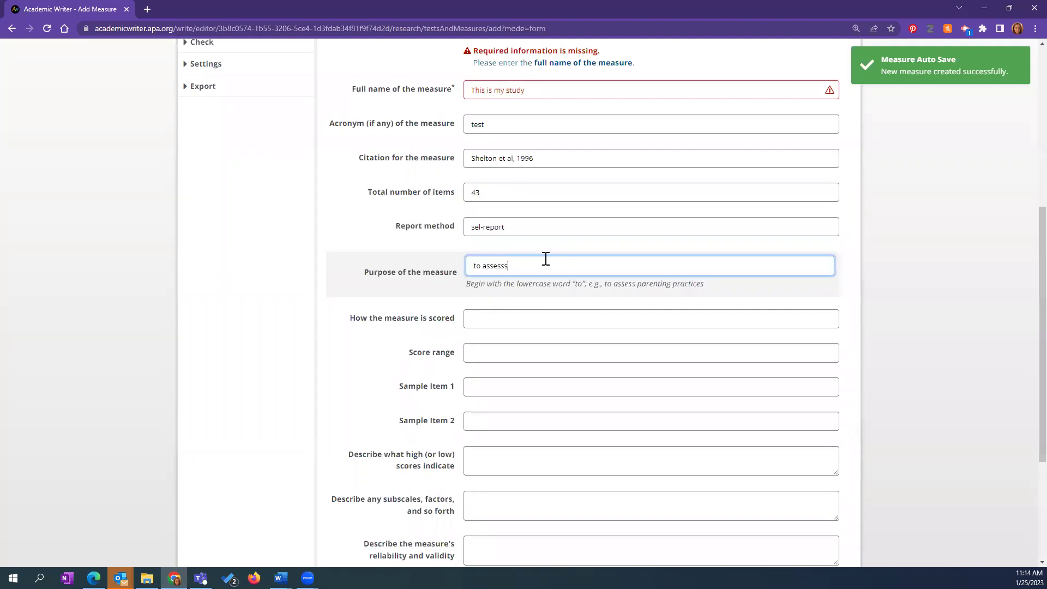
text(to assess parenting)
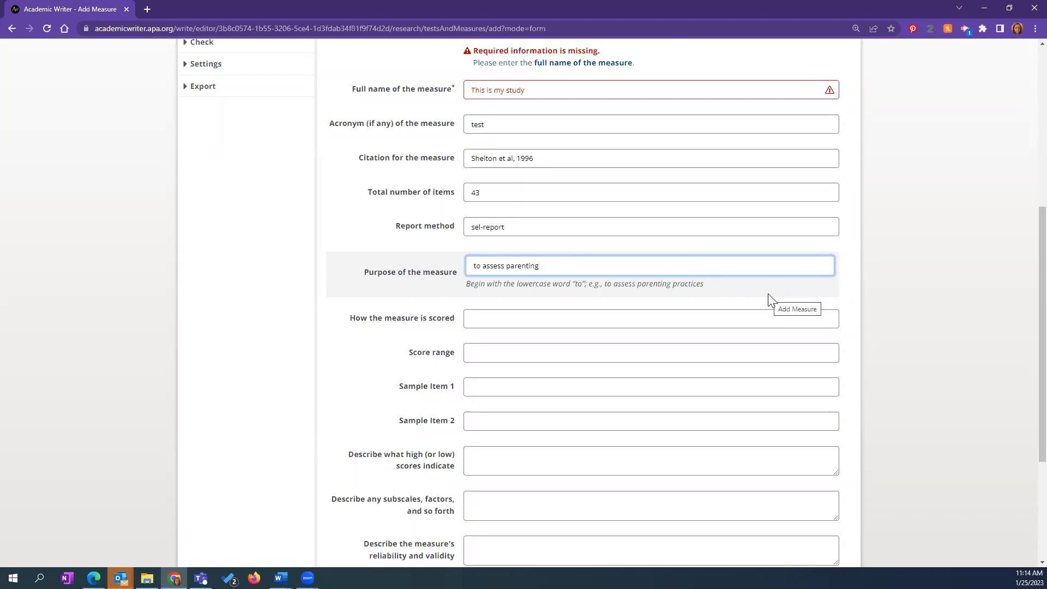
- Save the measure, review its generated paragraph, and finish with the changes saved
scroll(764, 289, down, 4)
click(823, 460)
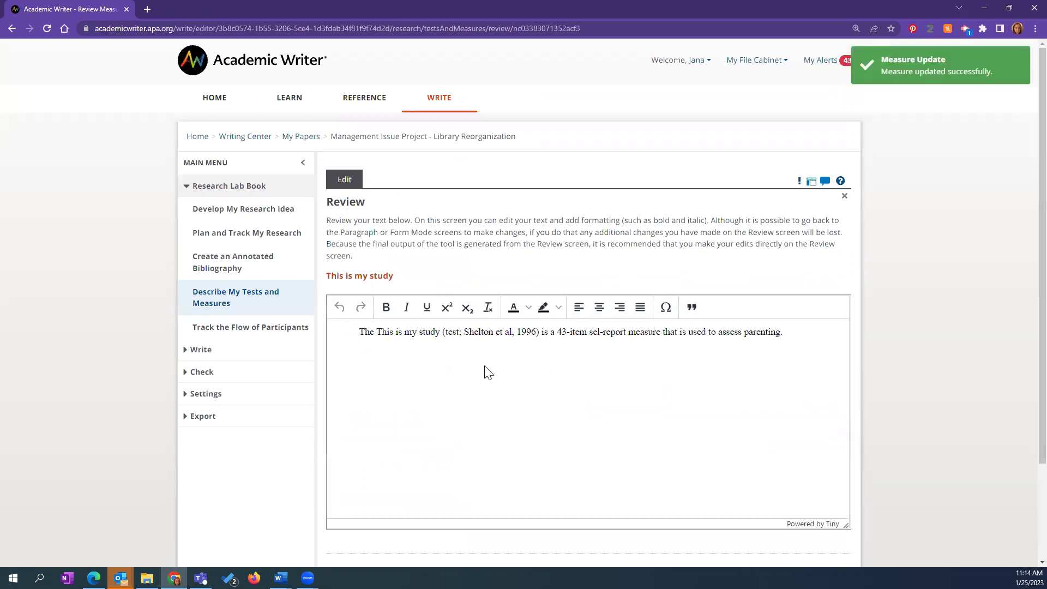
scroll(746, 412, down, 2)
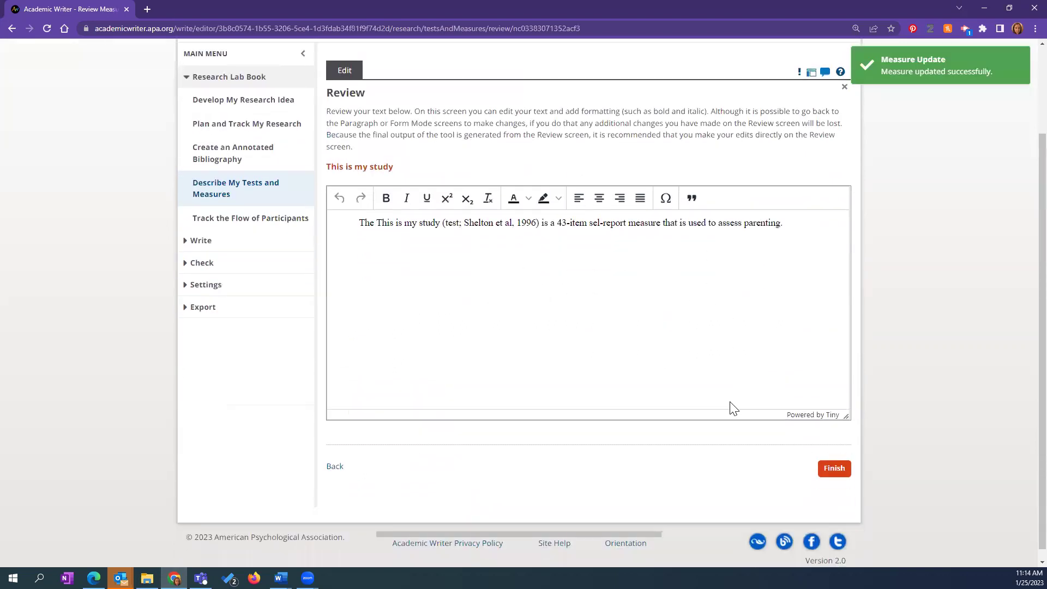
click(835, 470)
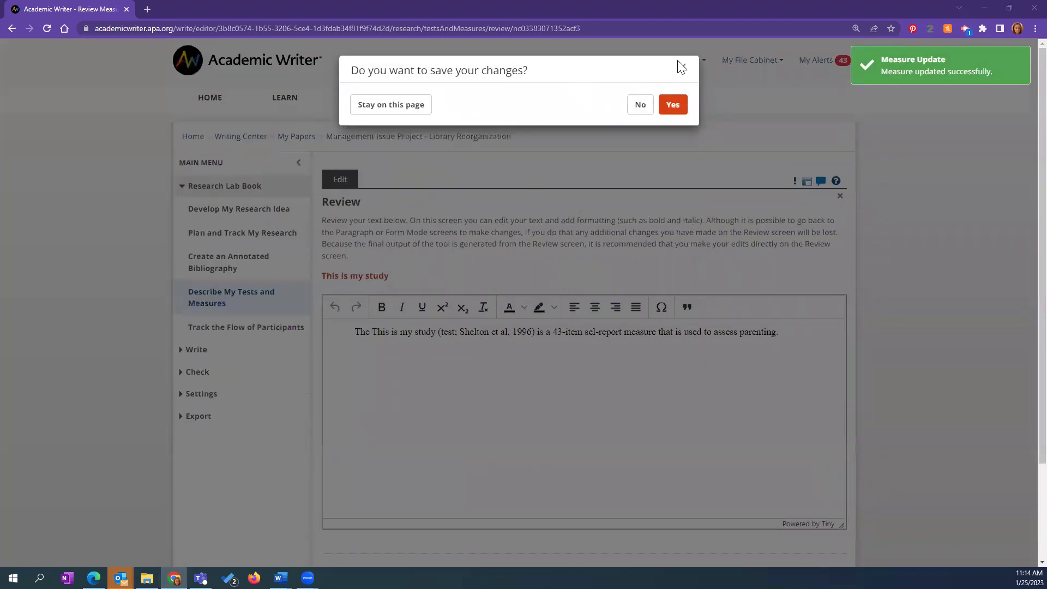
click(683, 109)
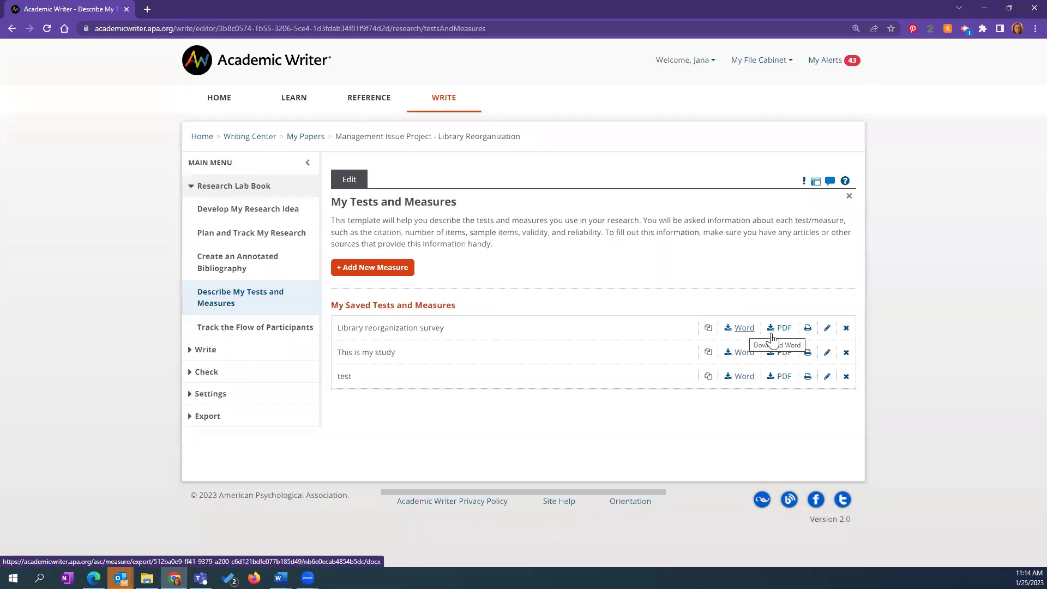
- View the print preview of the Library reorganization survey and close it without printing
click(807, 328)
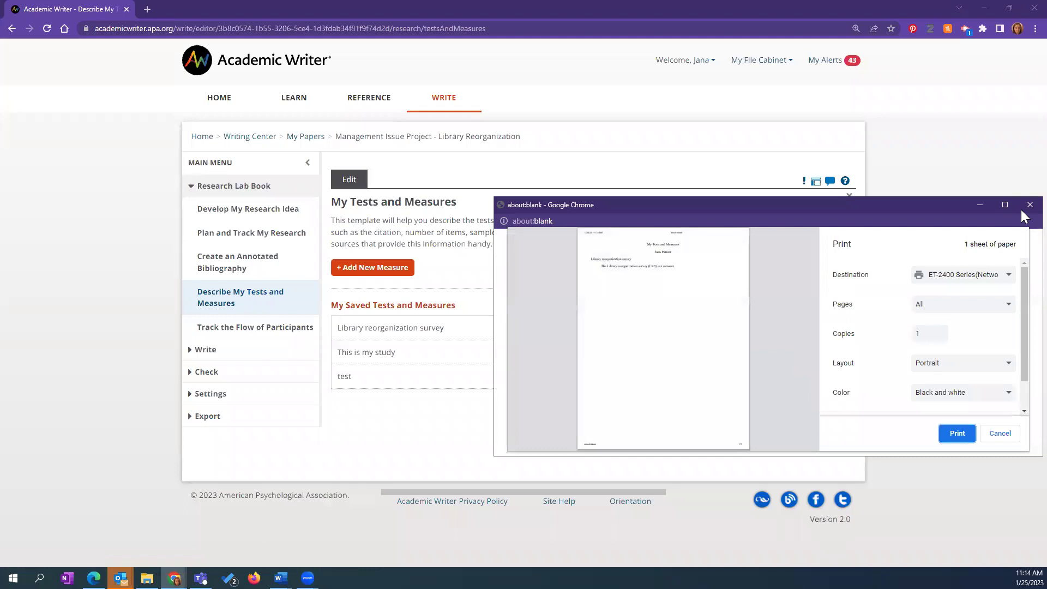
click(1028, 206)
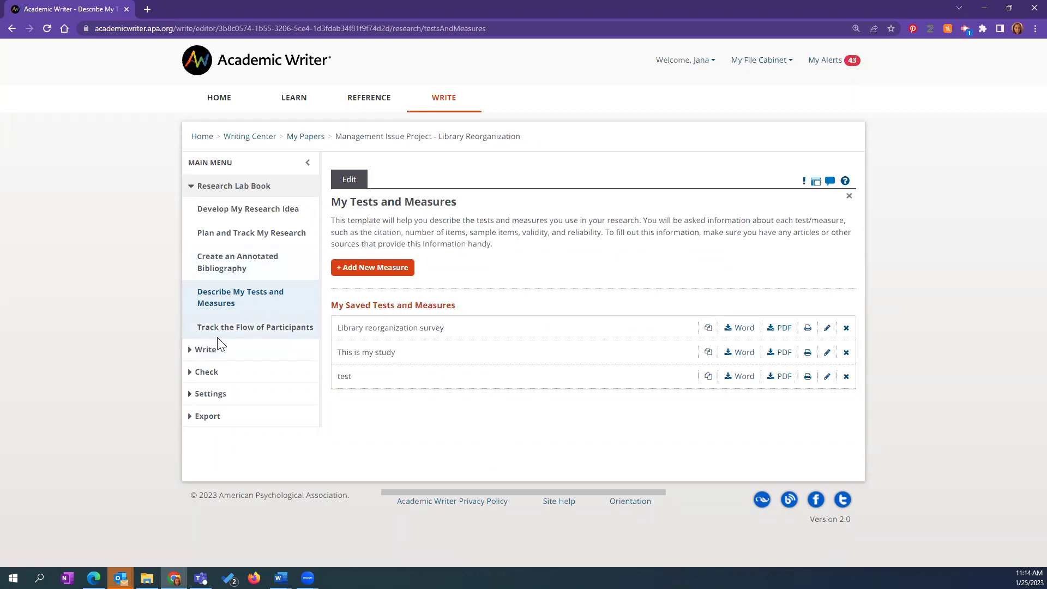
- Leave the saved tests and measures and start a participant flowchart with Track the Flow of Participants
click(850, 196)
click(218, 197)
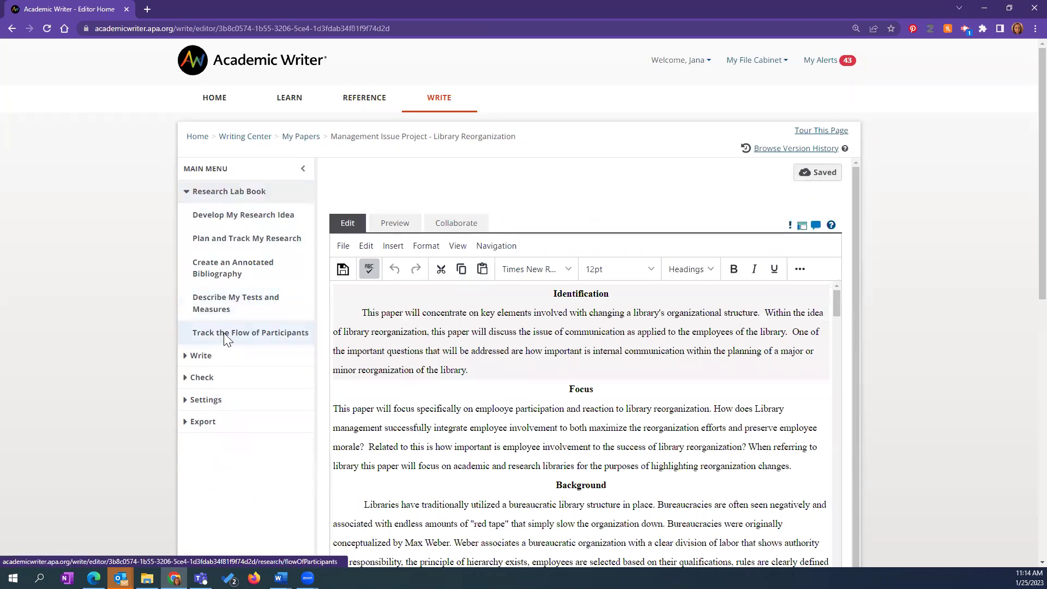
click(224, 332)
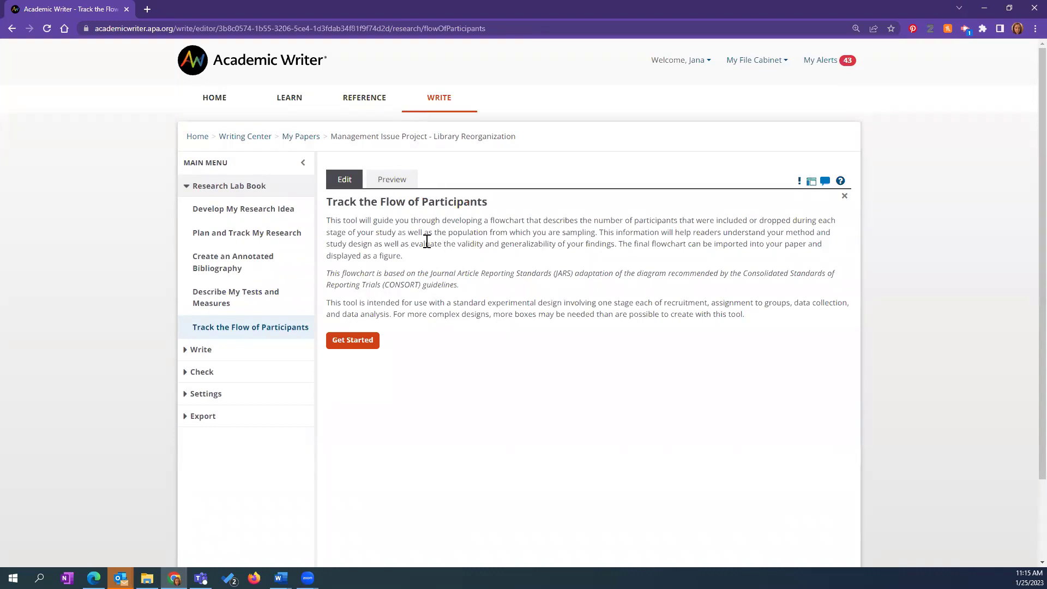
click(355, 338)
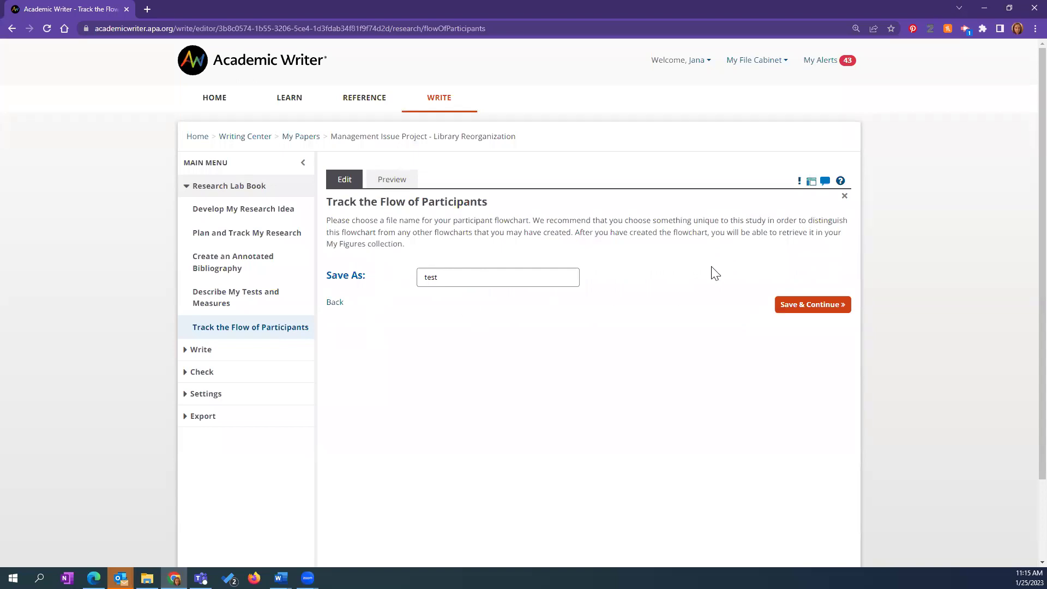
scroll(719, 270, down, 1)
scroll(721, 270, down, 1)
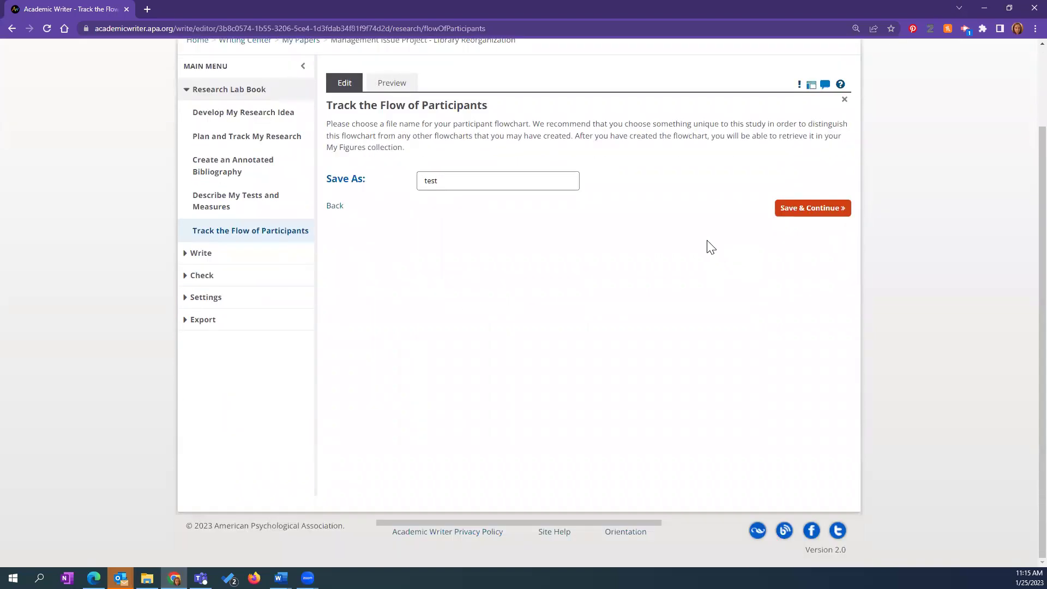
- Save the participant flowchart as "test" and continue through the Population and Eligibility stages to the Enrollment Stage, keeping their entries
click(813, 210)
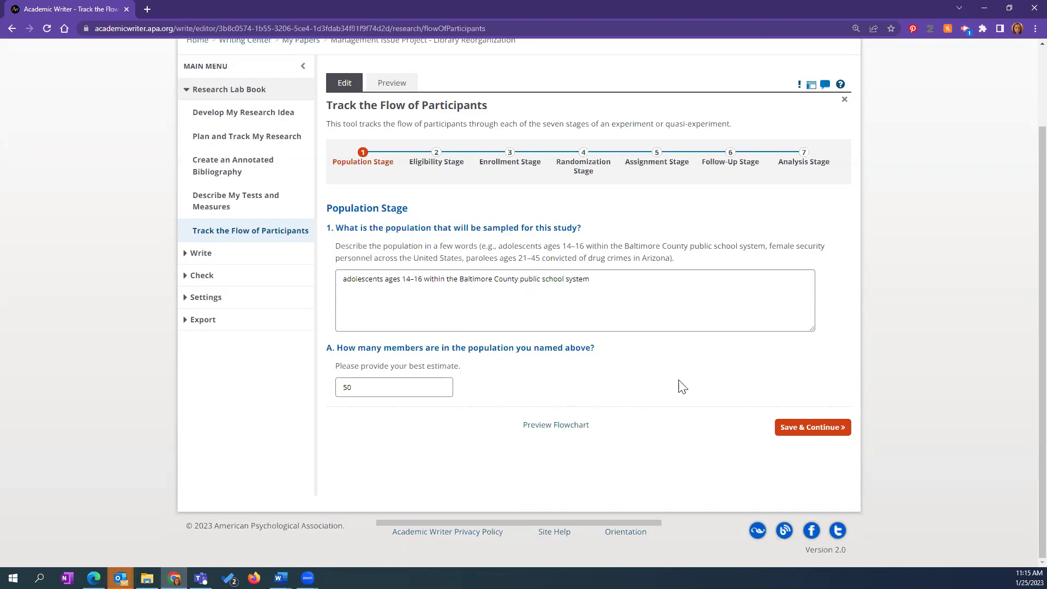
click(825, 428)
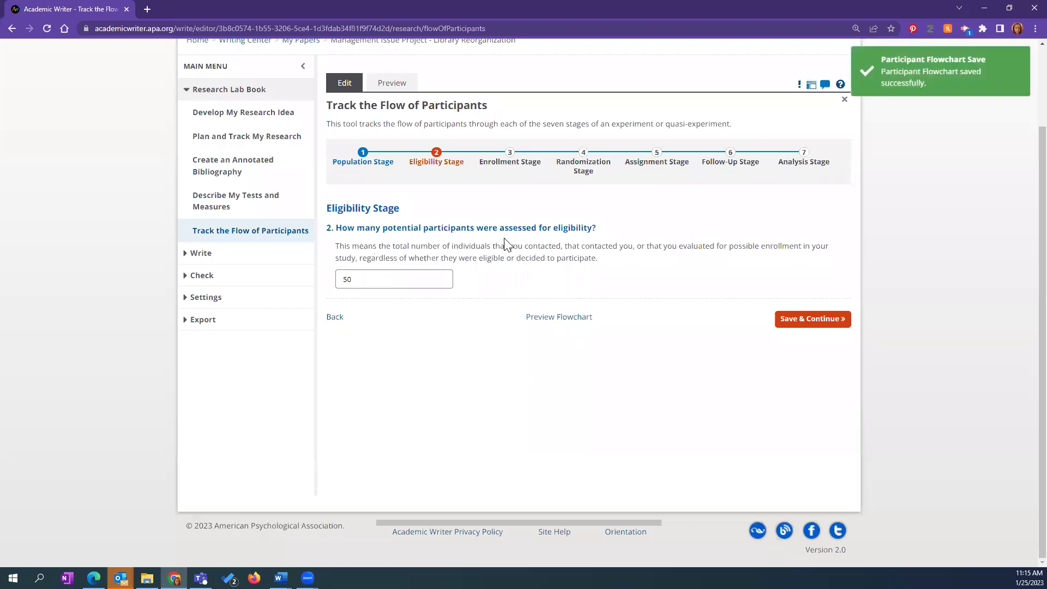
click(816, 321)
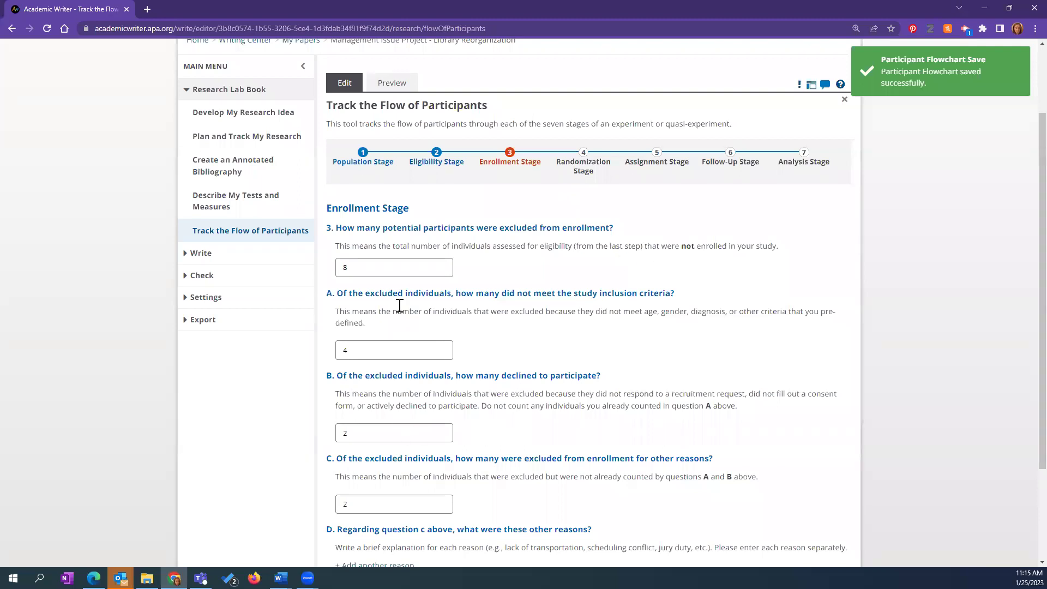
- Review the Enrollment Stage questions and preview the participant flowchart through to its Analysis Stage
scroll(562, 311, down, 3)
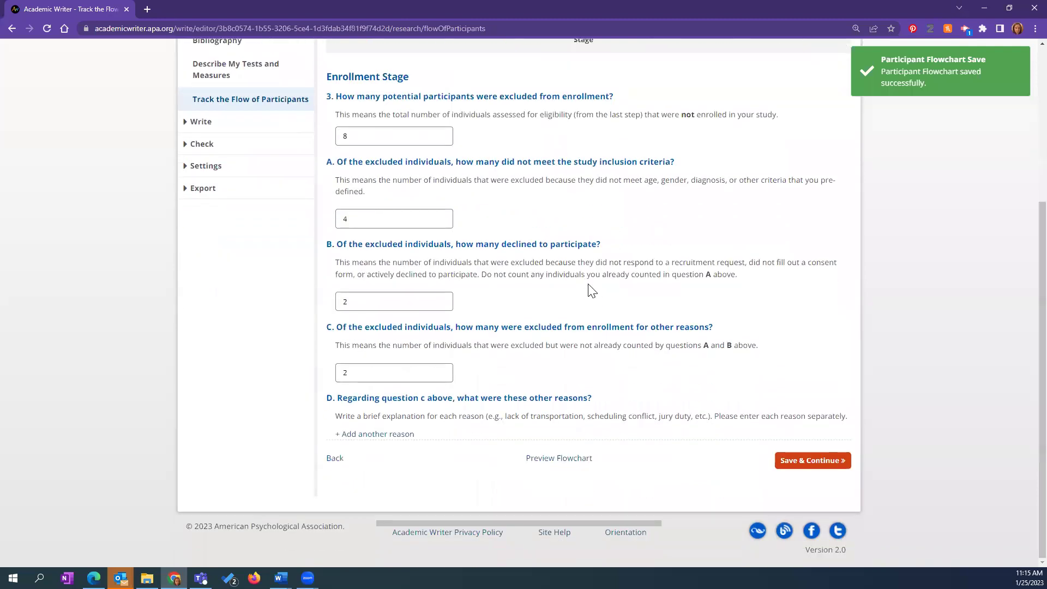
scroll(646, 275, up, 1)
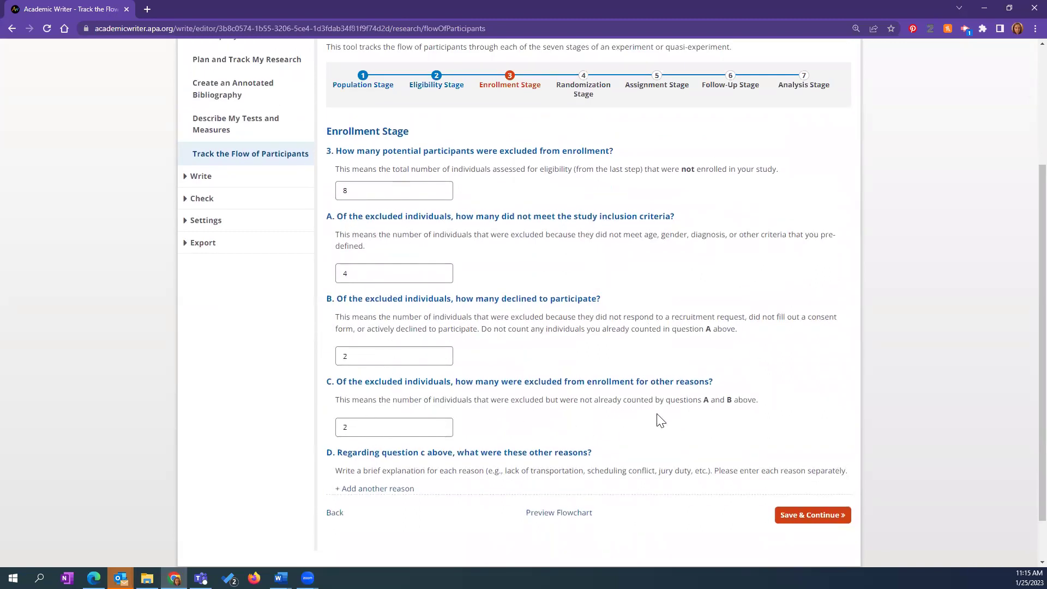
scroll(657, 417, down, 1)
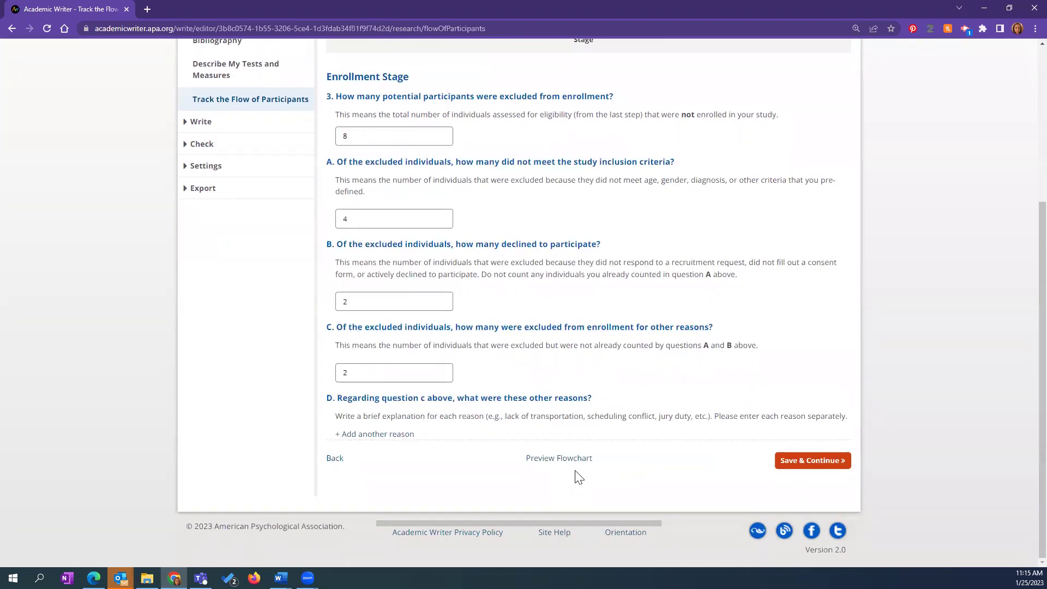
scroll(641, 461, up, 3)
scroll(600, 462, down, 3)
click(574, 465)
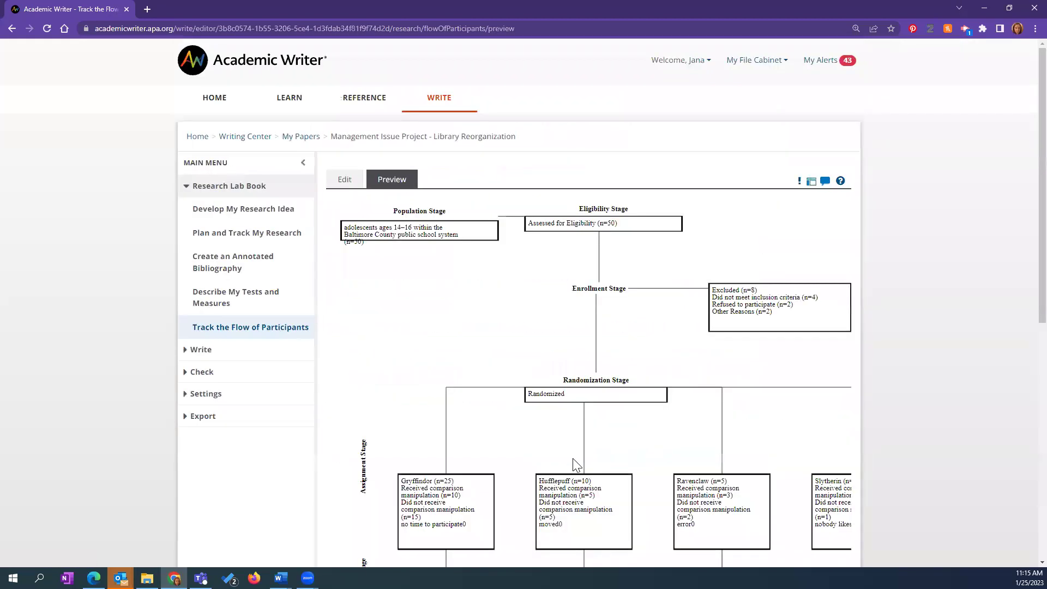
scroll(654, 404, down, 6)
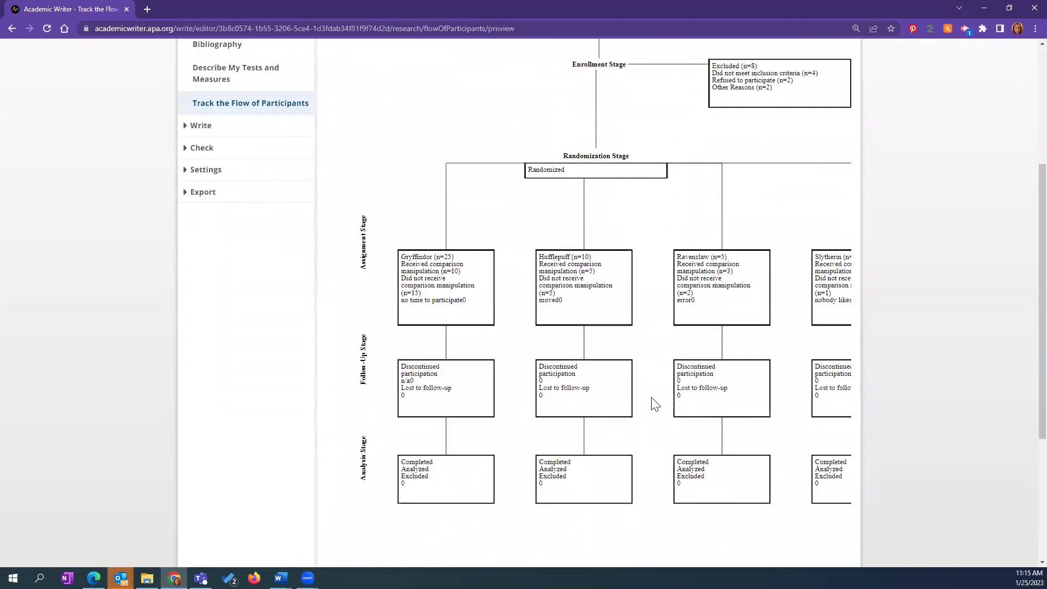
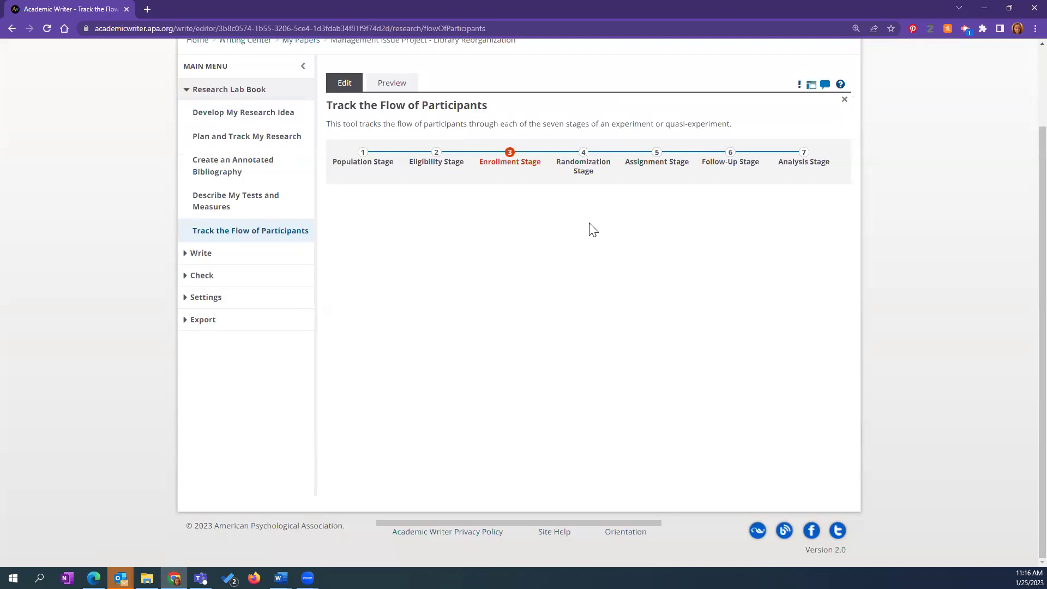
- Return to the Enrollment Stage and look over its questions about excluded participants
click(511, 159)
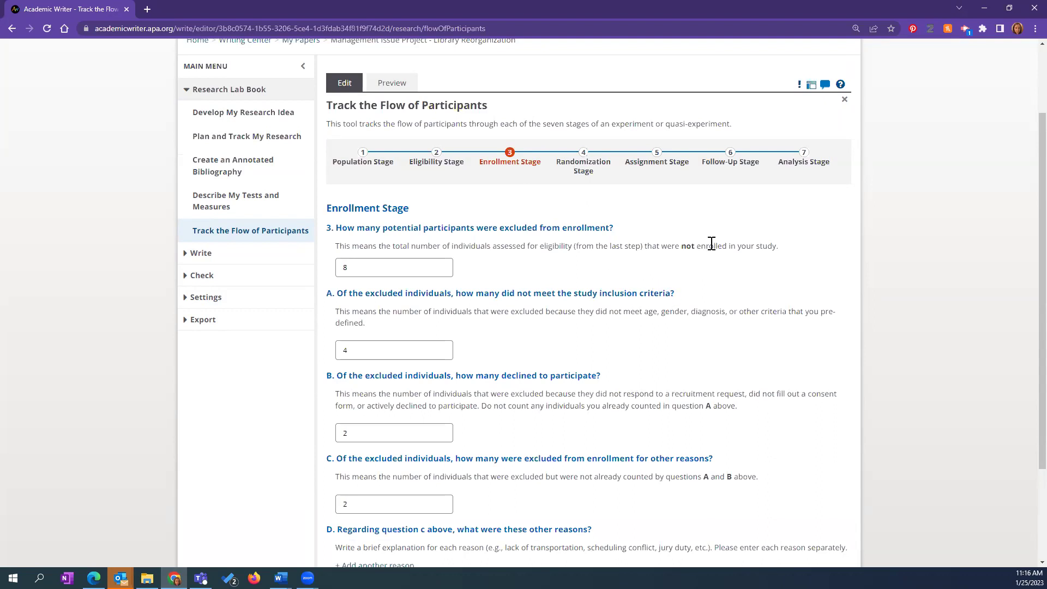
scroll(708, 289, down, 2)
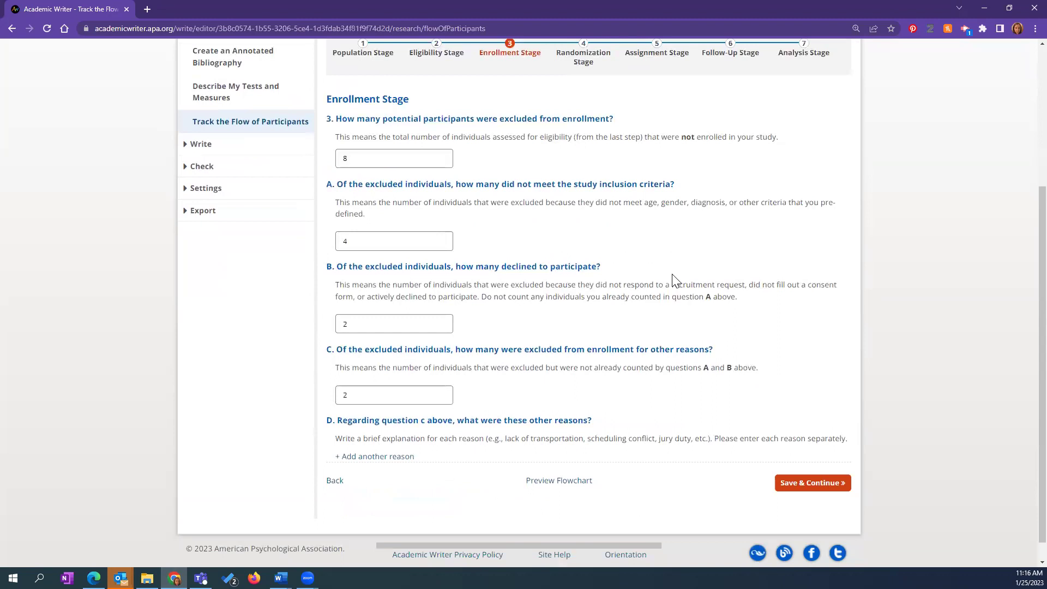
scroll(729, 339, up, 4)
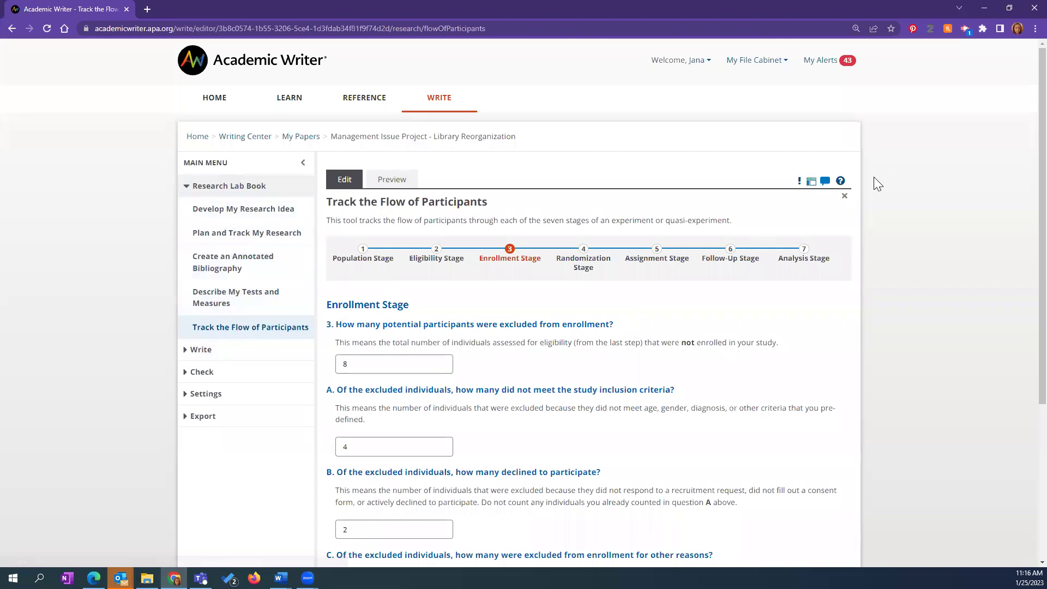
- Check the related help for the participant flow tool and for Describe My Tests and Measures
click(840, 182)
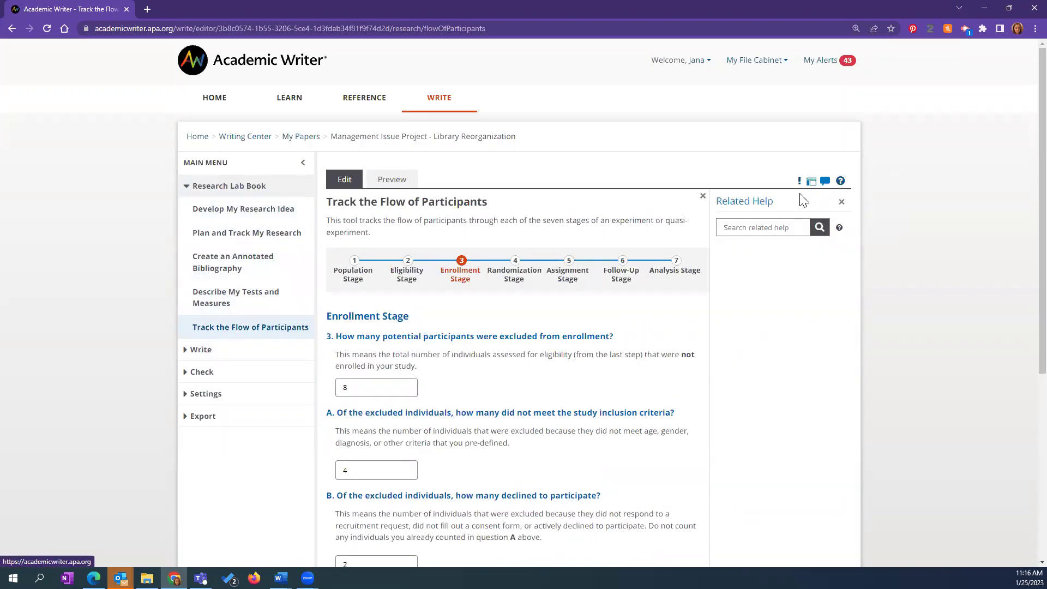
click(227, 302)
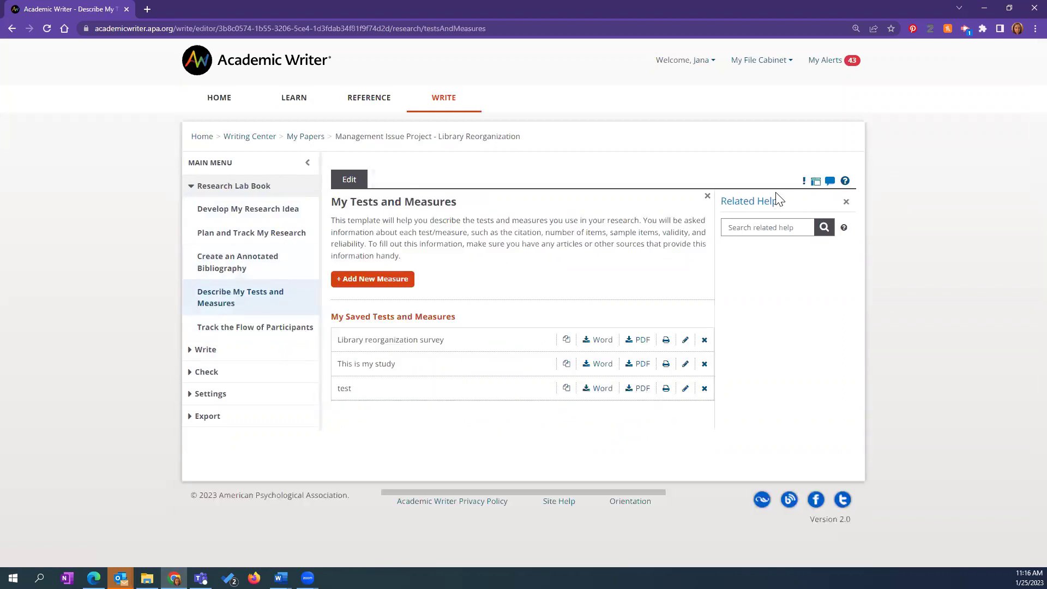
click(845, 184)
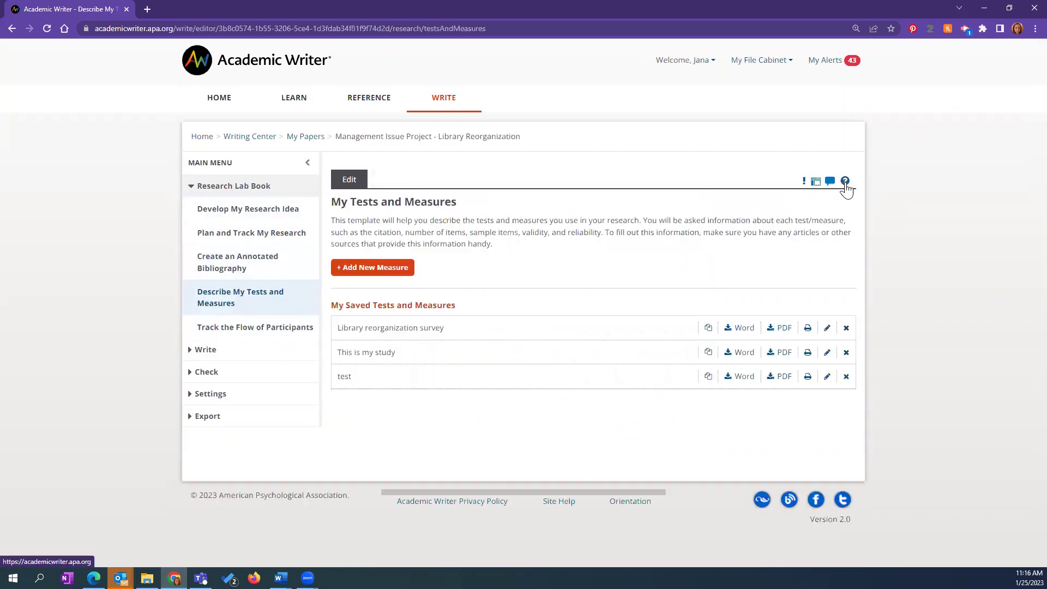
click(846, 182)
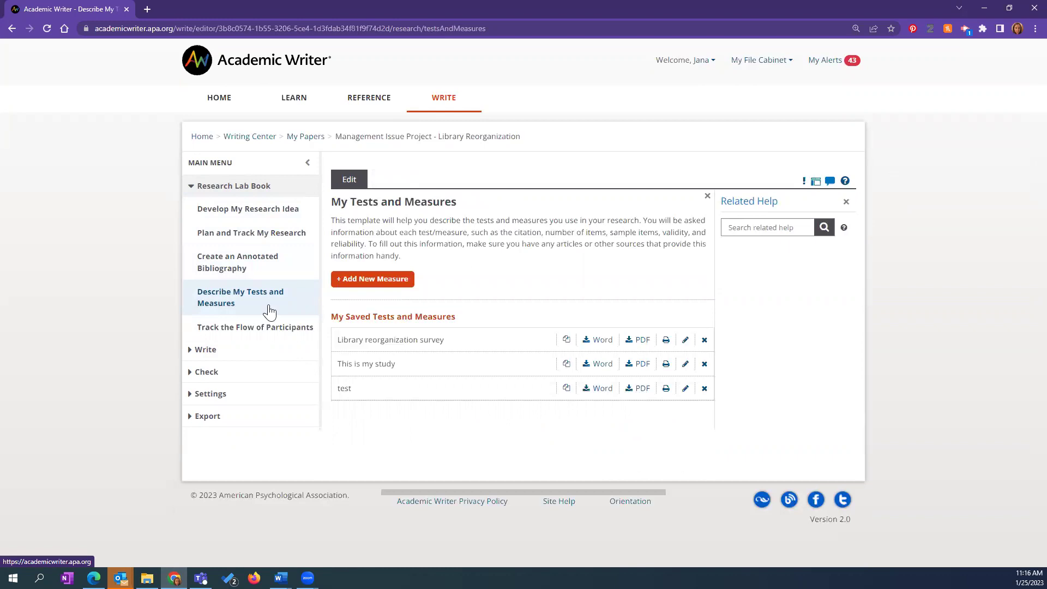
- Go to Plan and Track My Research and read the Data Diagnostics topic in its related help
click(250, 231)
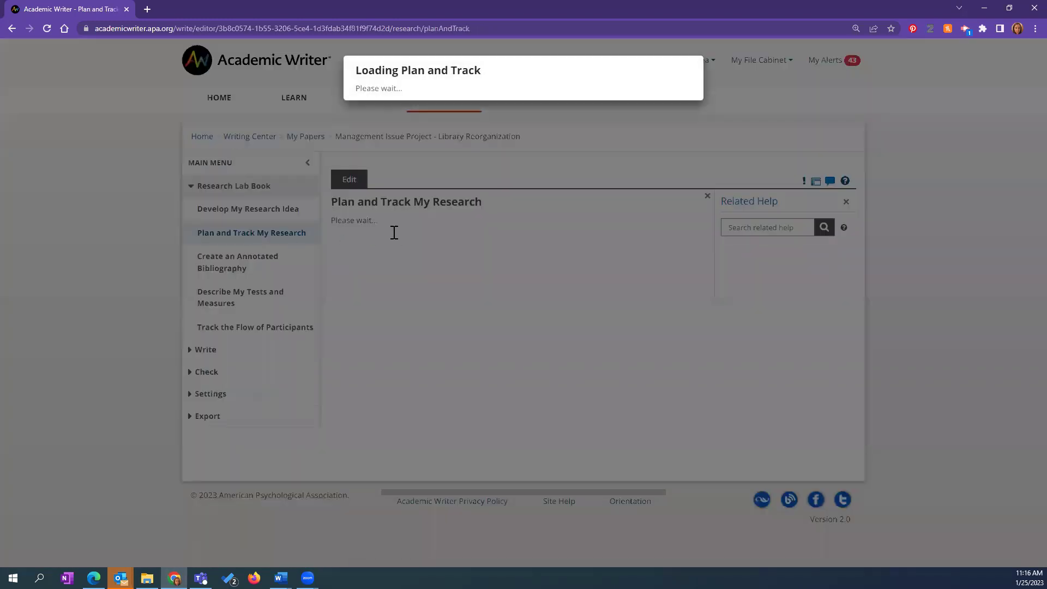
scroll(809, 346, down, 5)
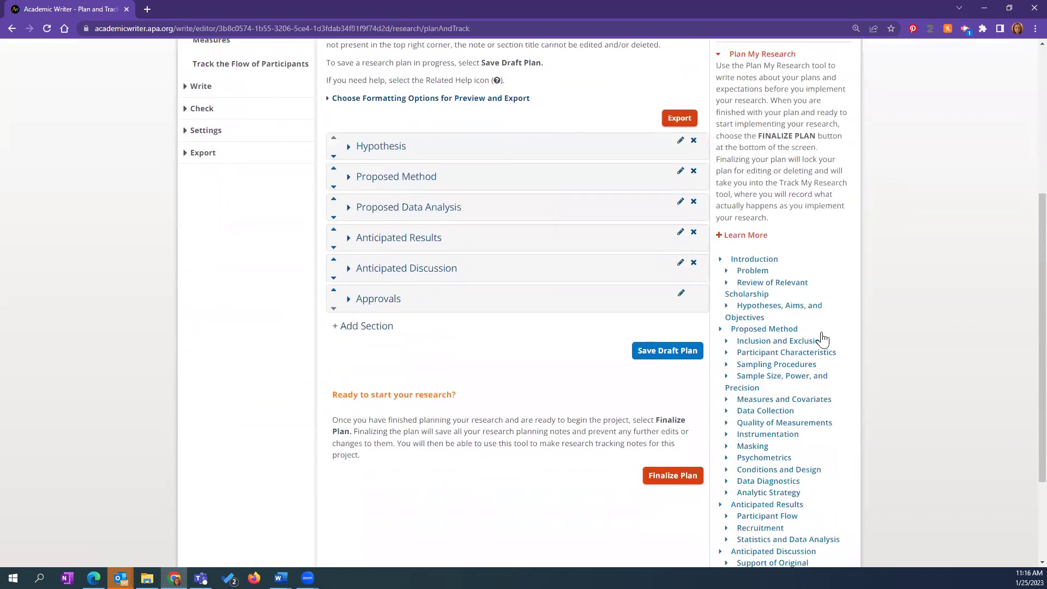
scroll(777, 376, down, 3)
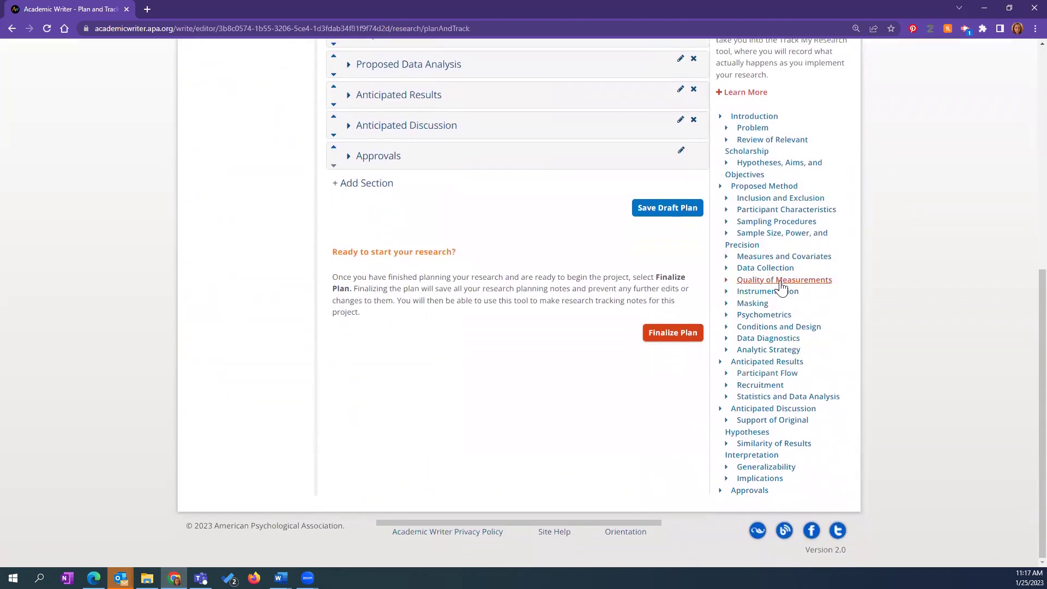
click(757, 338)
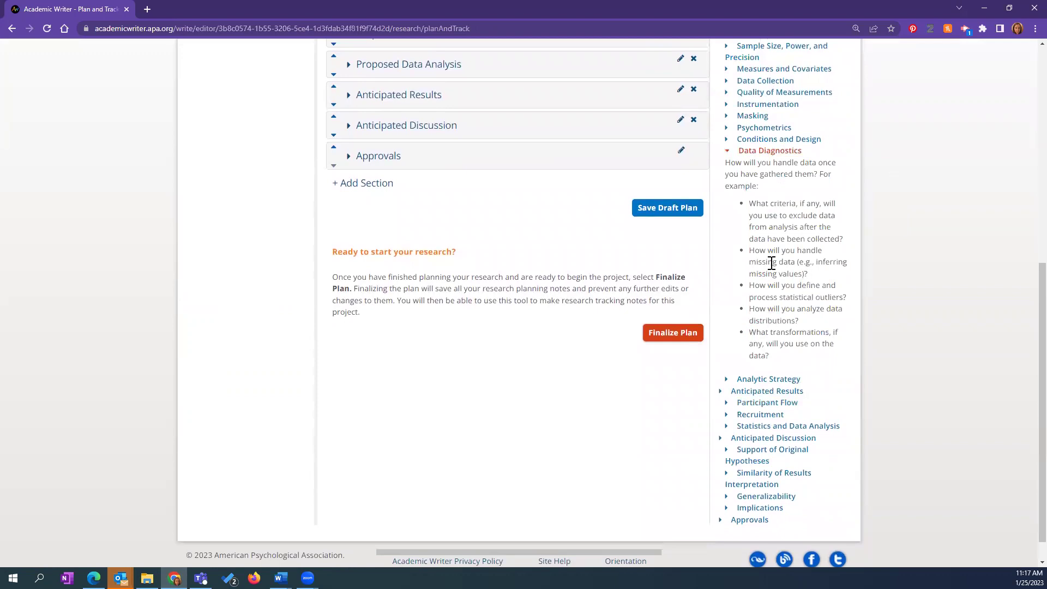
scroll(810, 278, up, 2)
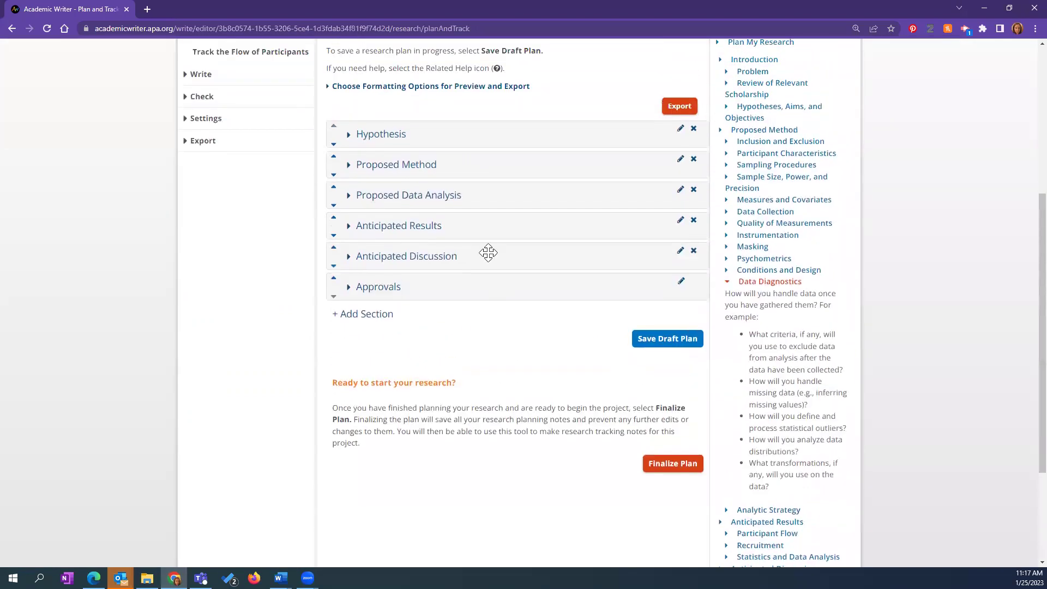
scroll(826, 365, up, 3)
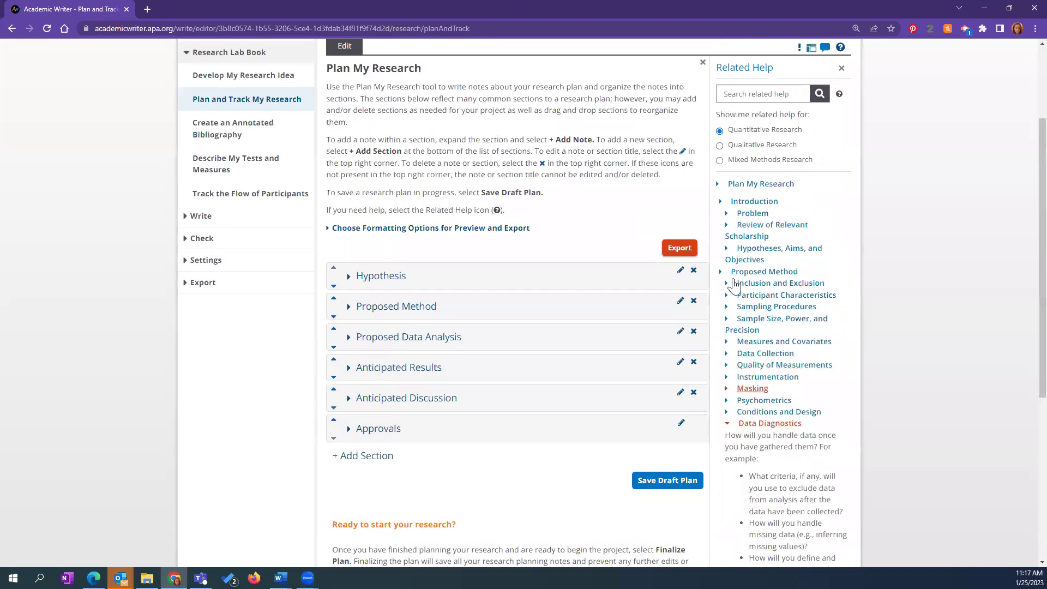
- Show the related help for Qualitative Research and look through its planning topics
click(761, 144)
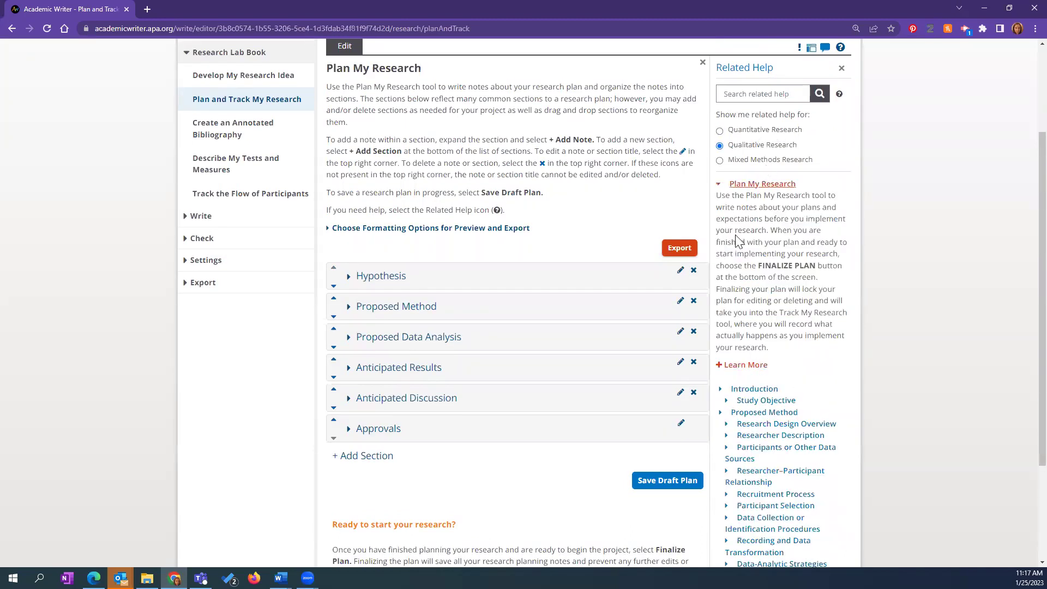
scroll(818, 339, down, 1)
scroll(820, 340, down, 3)
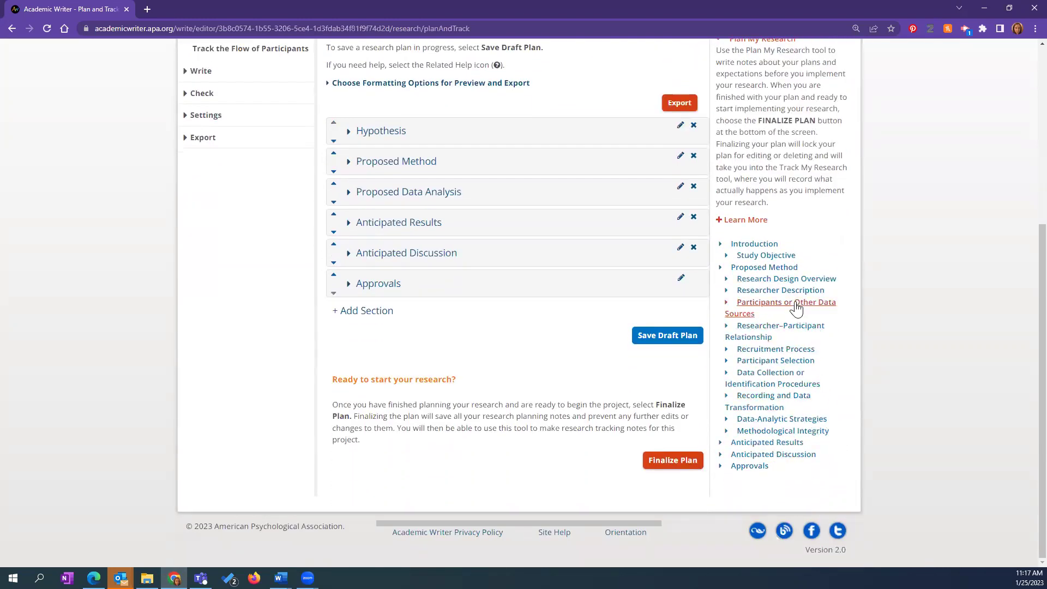
- Show the related help for Mixed Methods Research, look through its topics, and close the help
scroll(800, 304, up, 4)
click(740, 232)
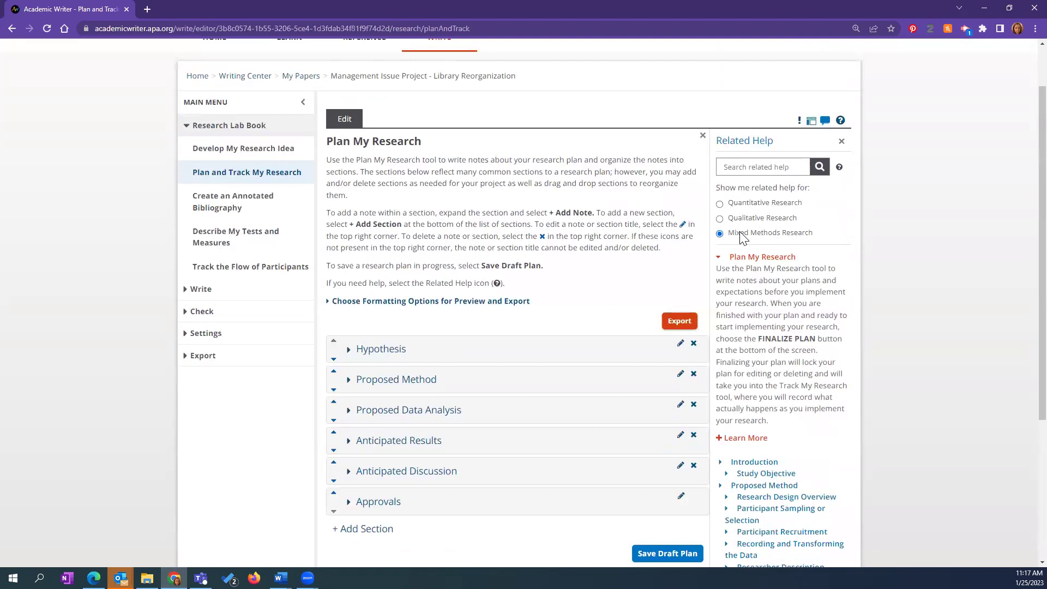
scroll(821, 297, down, 2)
scroll(824, 285, down, 3)
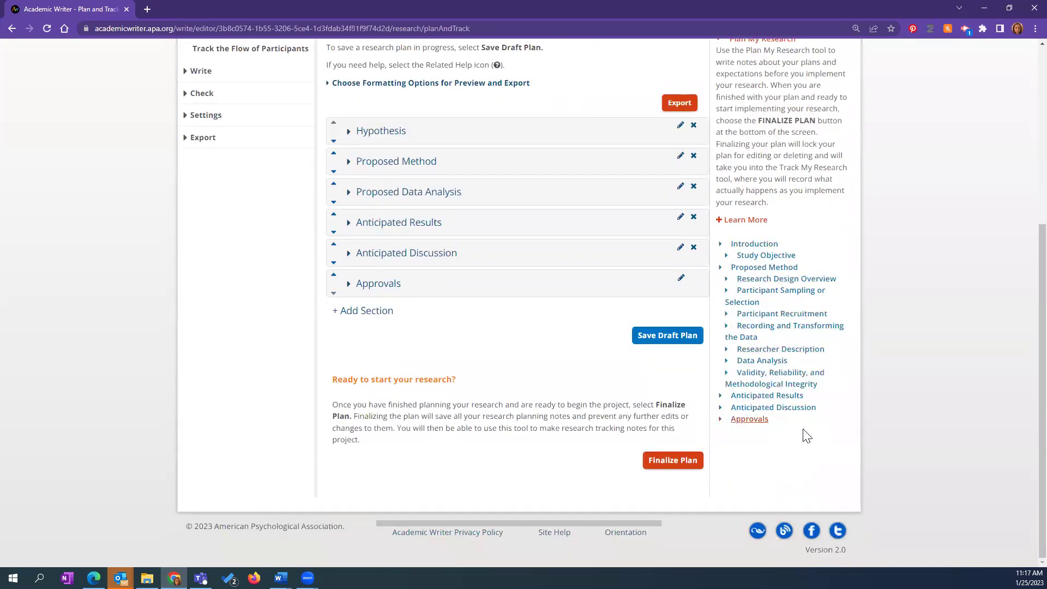
scroll(810, 407, up, 3)
scroll(807, 398, up, 2)
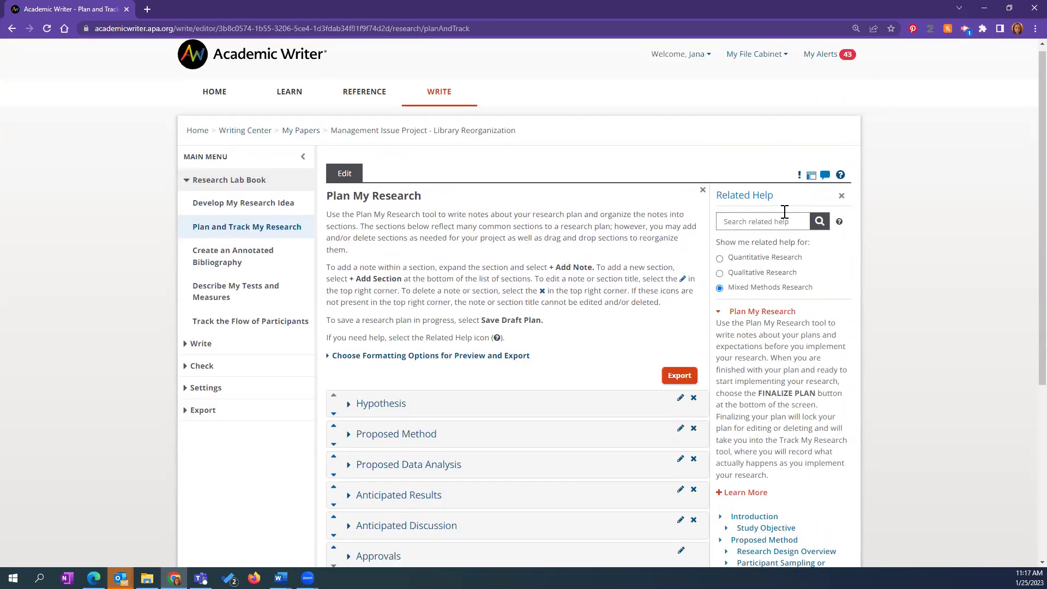
click(842, 198)
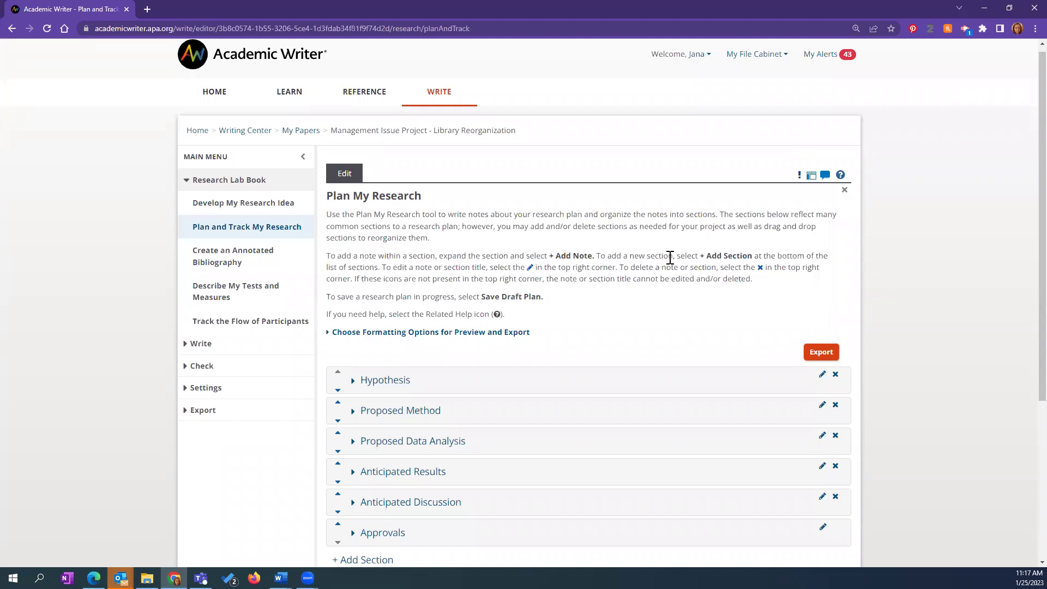
- Close Plan My Research and open the Title form of the paper's title page
click(845, 191)
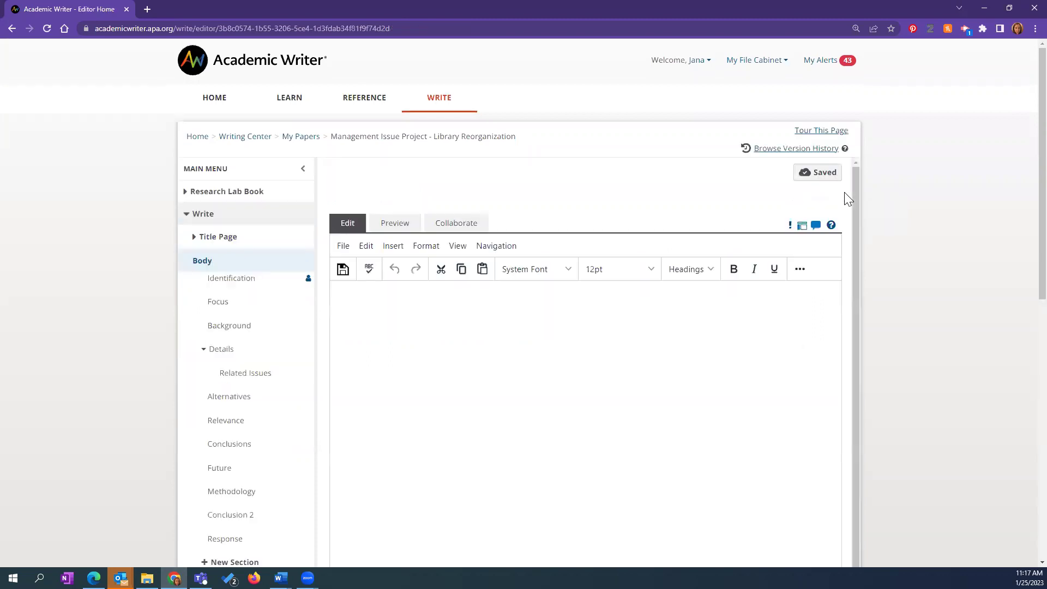
click(208, 239)
click(212, 262)
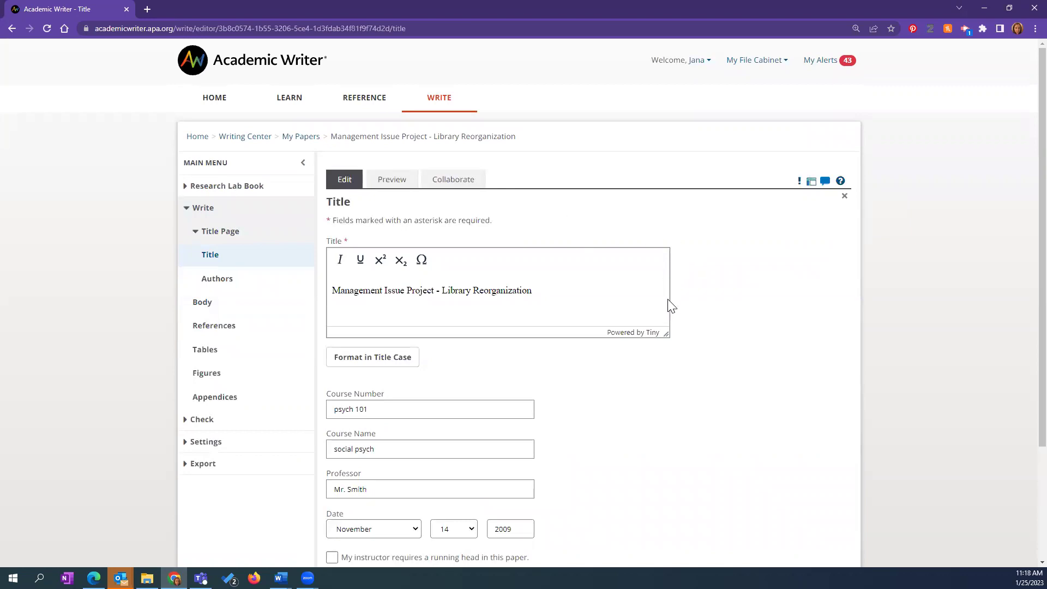
- Review the title page fields and enable the instructor-required running head for the paper
scroll(672, 300, down, 3)
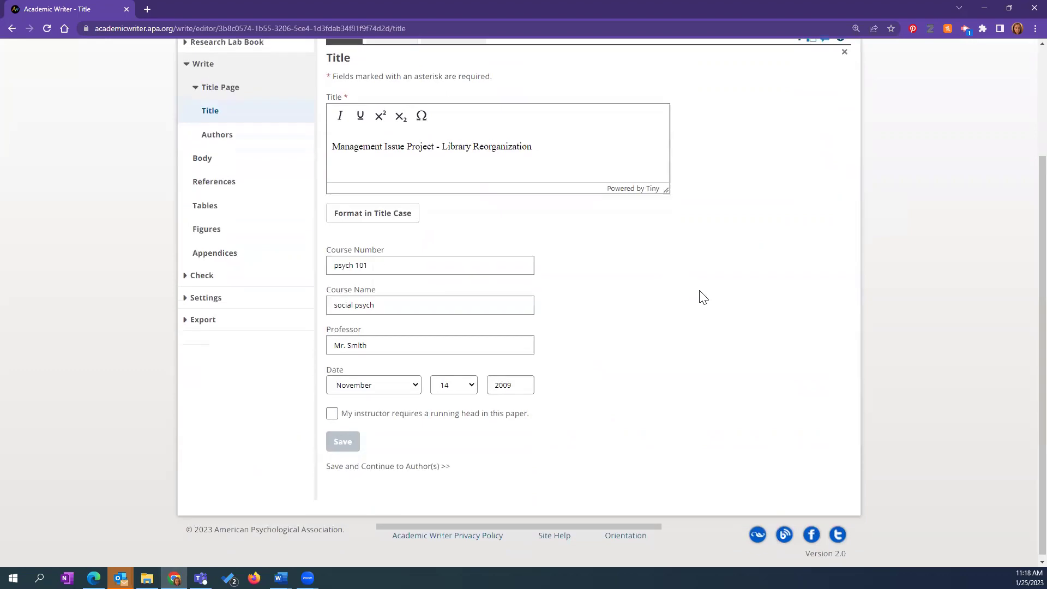
scroll(700, 298, up, 3)
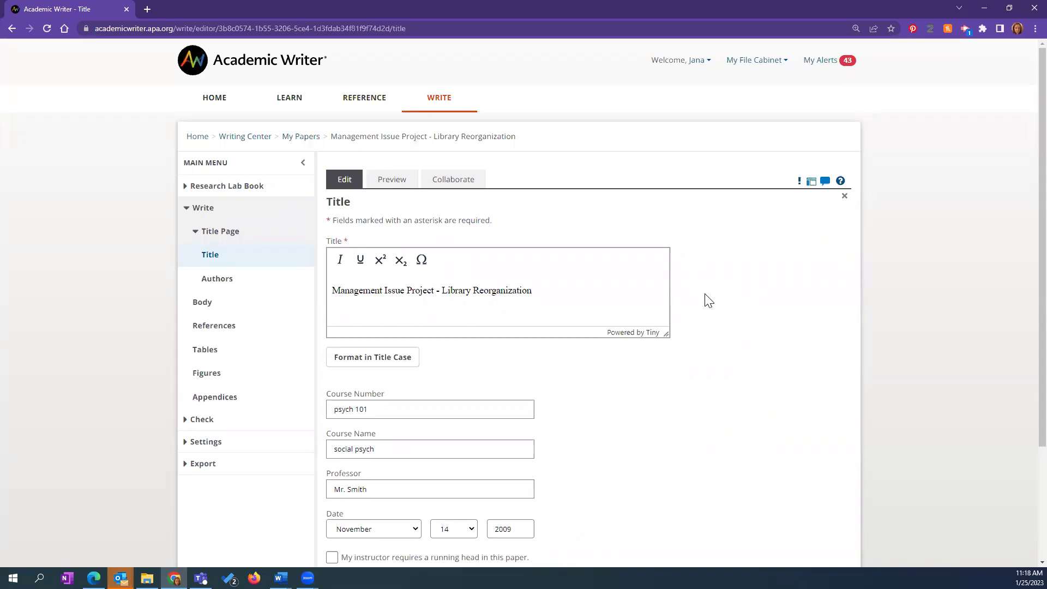
scroll(709, 300, down, 3)
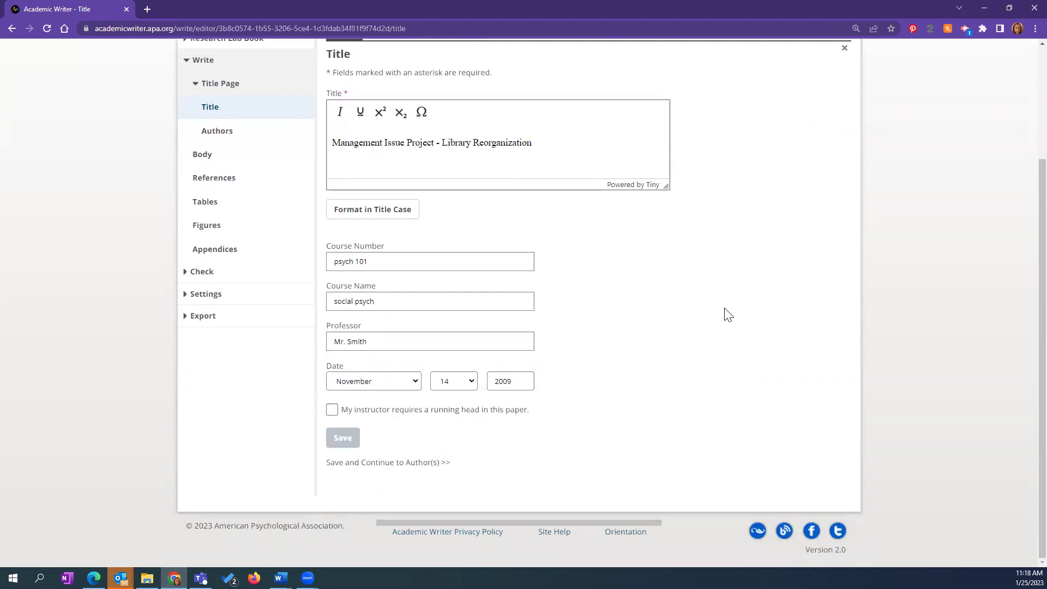
scroll(652, 316, up, 1)
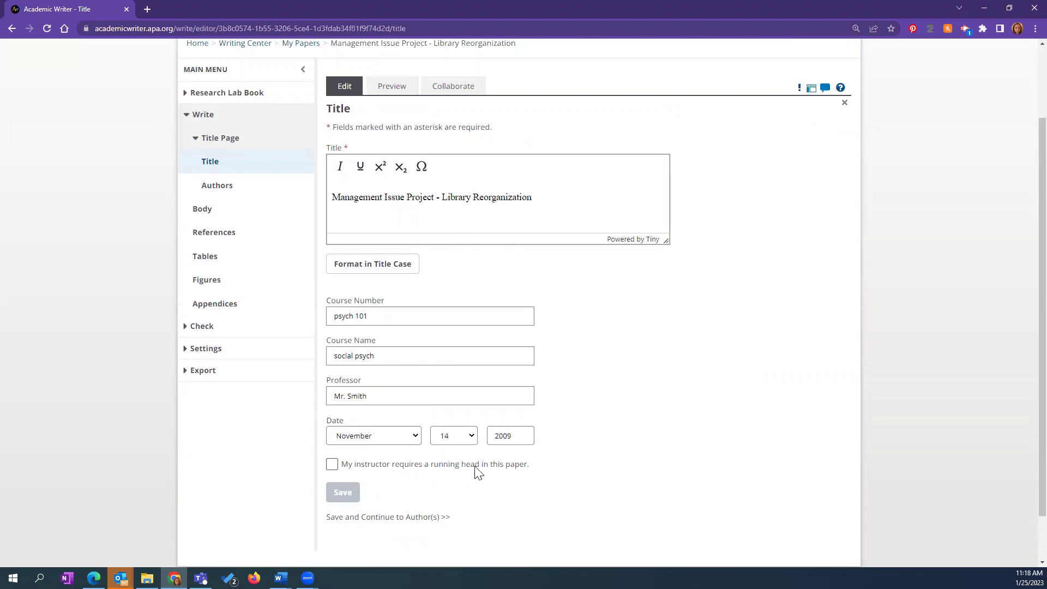
click(333, 465)
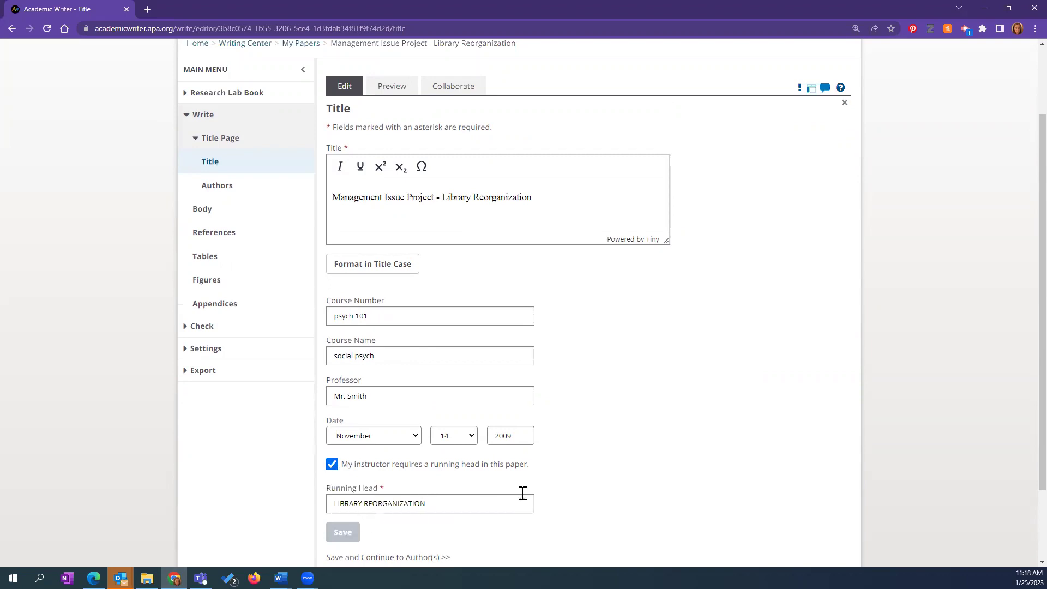
- Save the title form, continue to the Authors form, and look through its name, affiliation and author list areas
scroll(622, 442, down, 2)
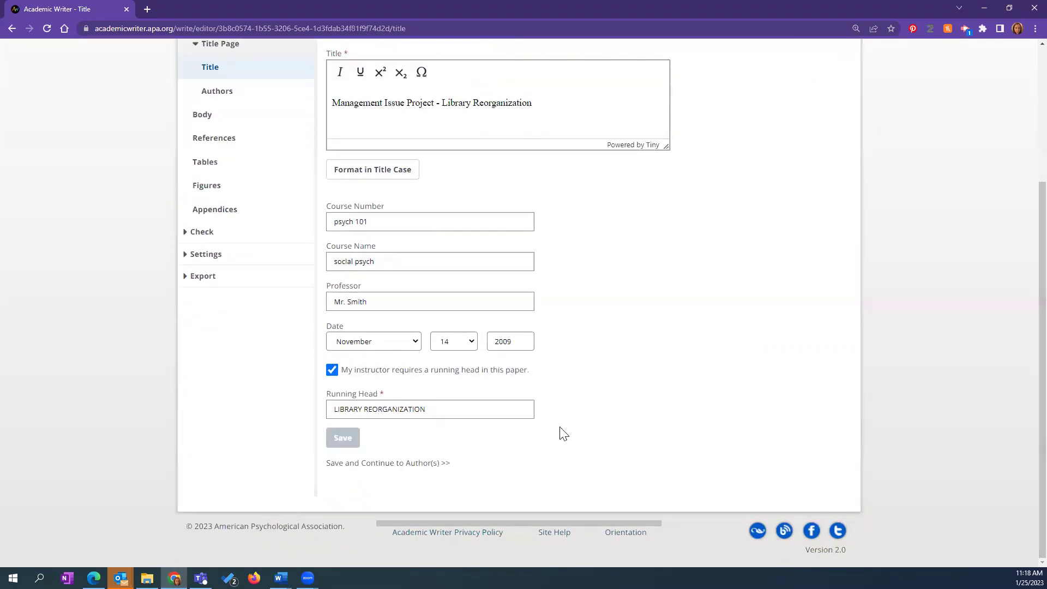
click(400, 463)
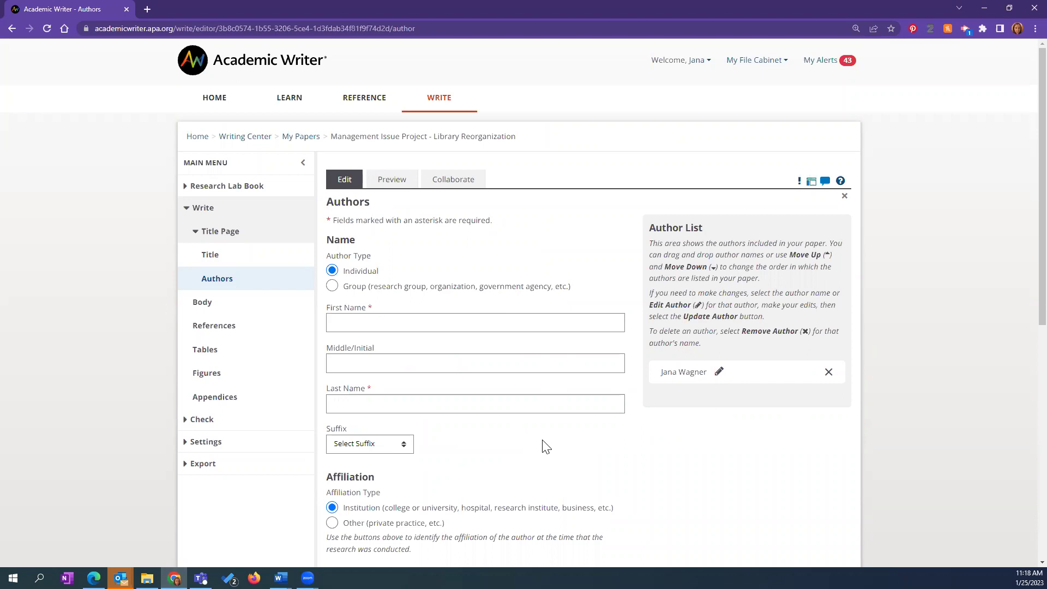
click(385, 319)
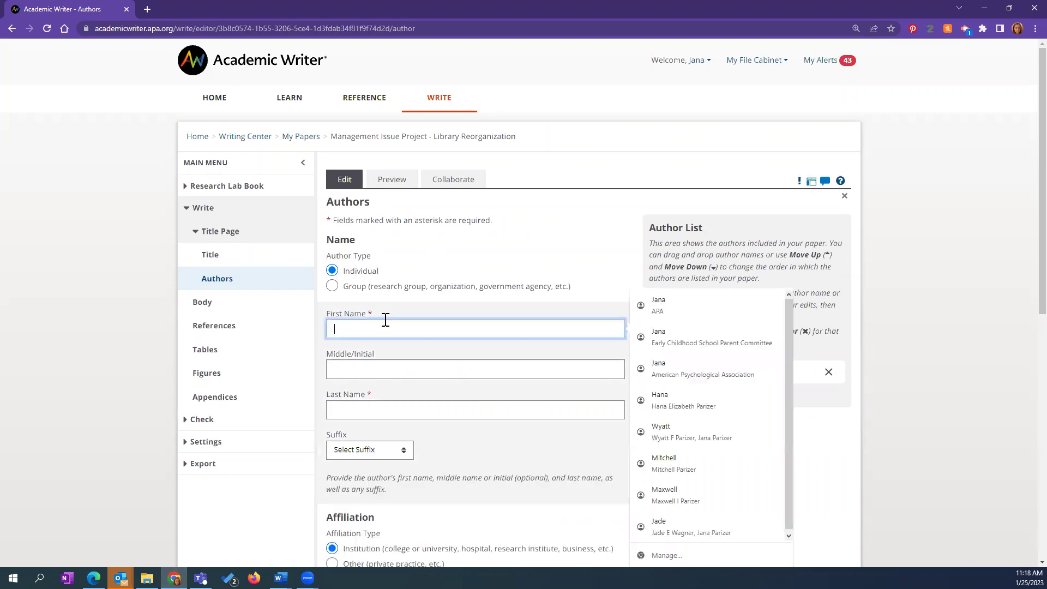
click(517, 262)
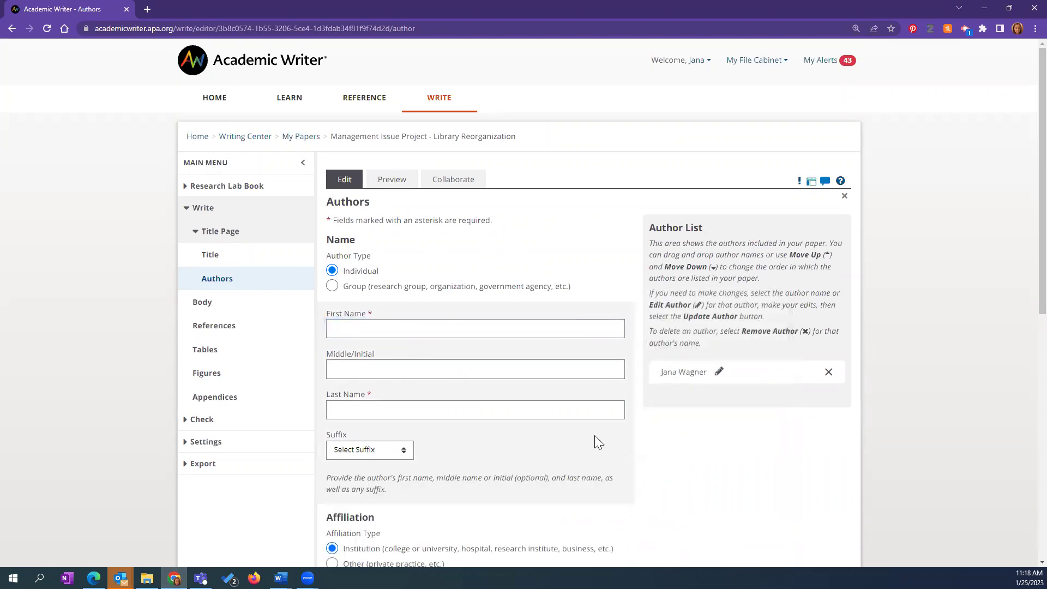
scroll(599, 442, down, 4)
scroll(392, 350, down, 3)
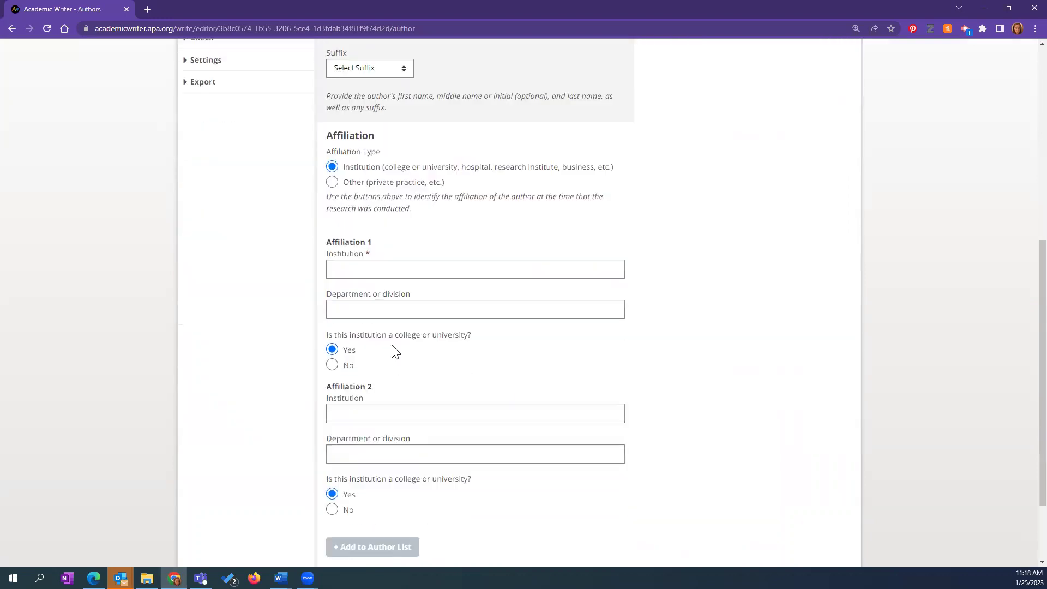
scroll(535, 412, down, 2)
scroll(598, 442, up, 9)
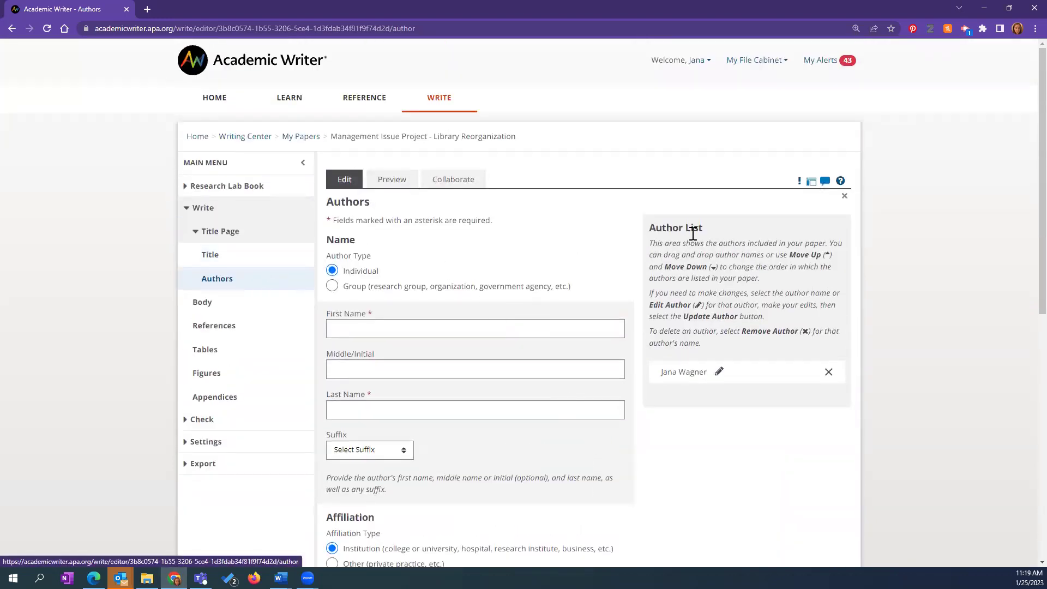
- Customize the paper sections to include the Author Note, Abstract and Keywords
click(811, 183)
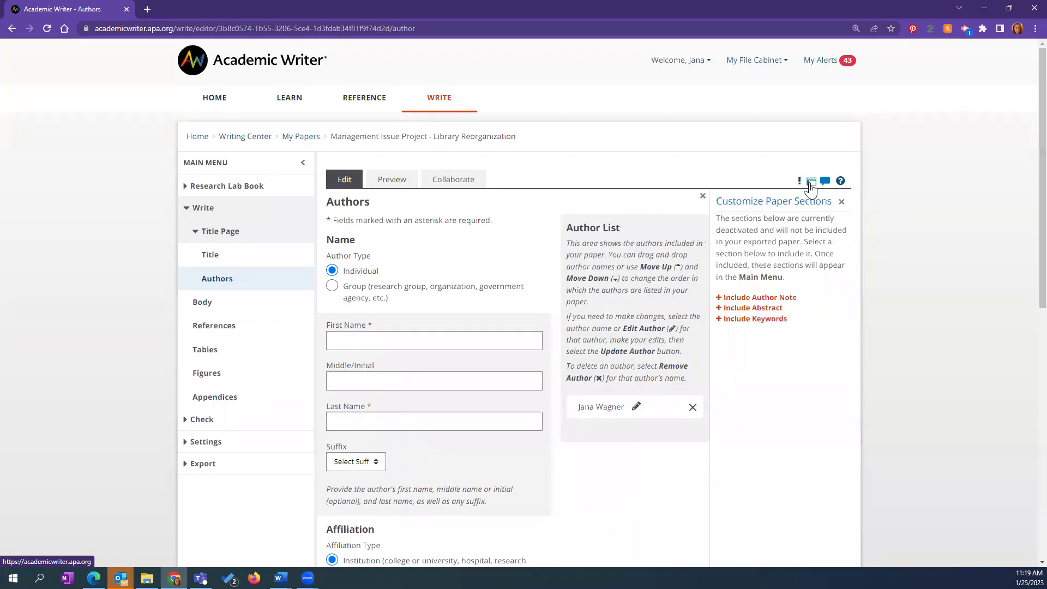
click(774, 298)
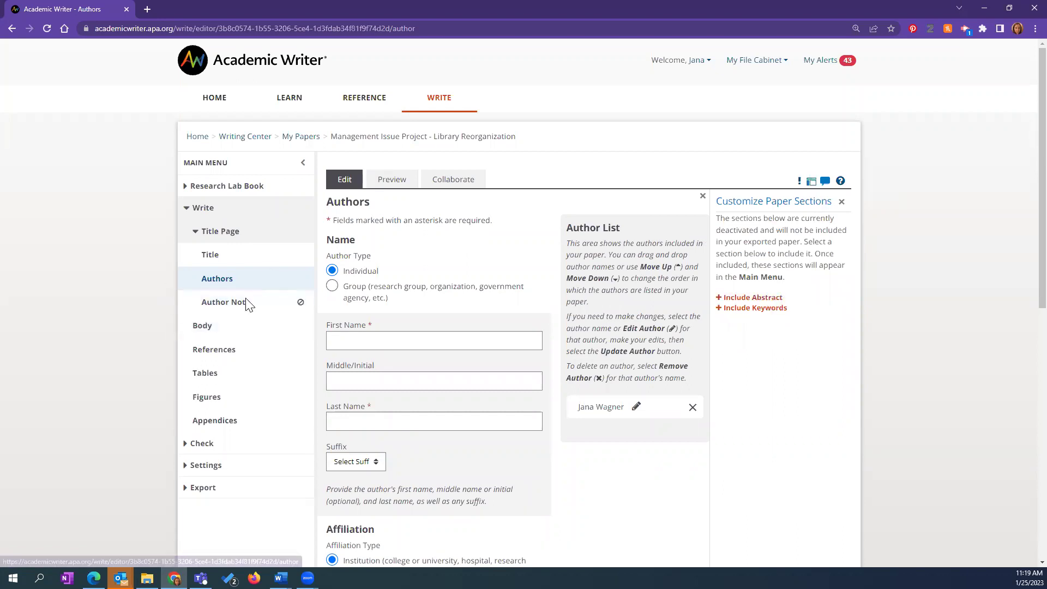
click(760, 299)
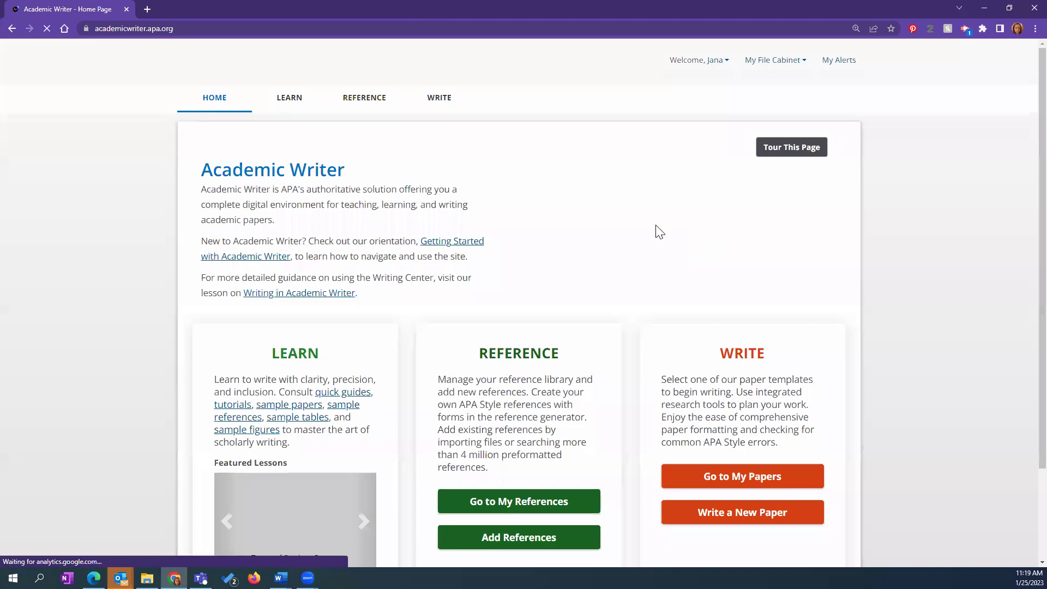
- Reopen the Management Issue Project - Library Reorganization paper from My Papers in the Writing Center, dismissing the tour and trash notices
click(577, 323)
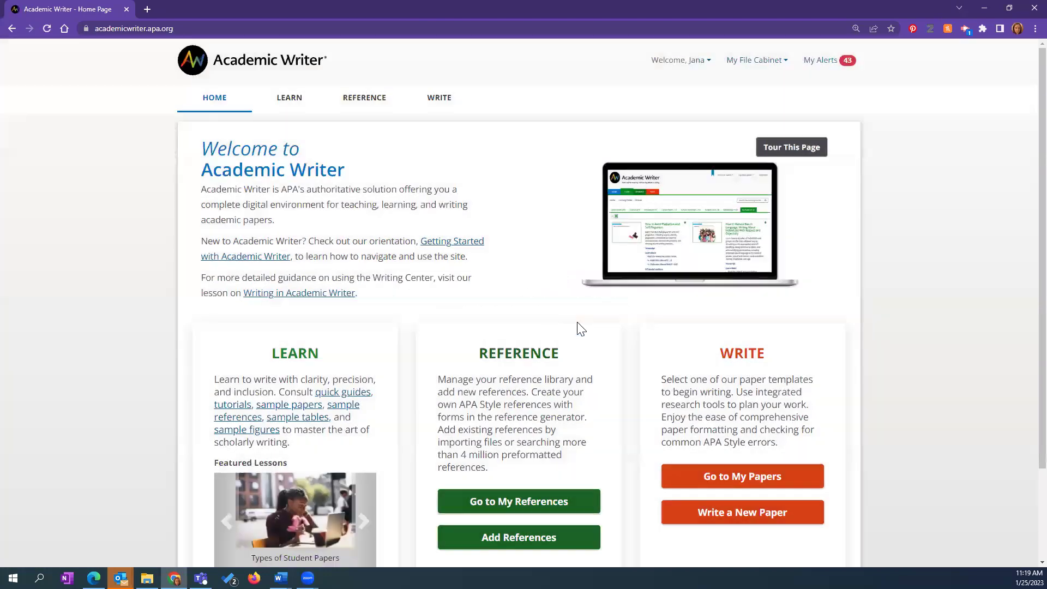
click(442, 98)
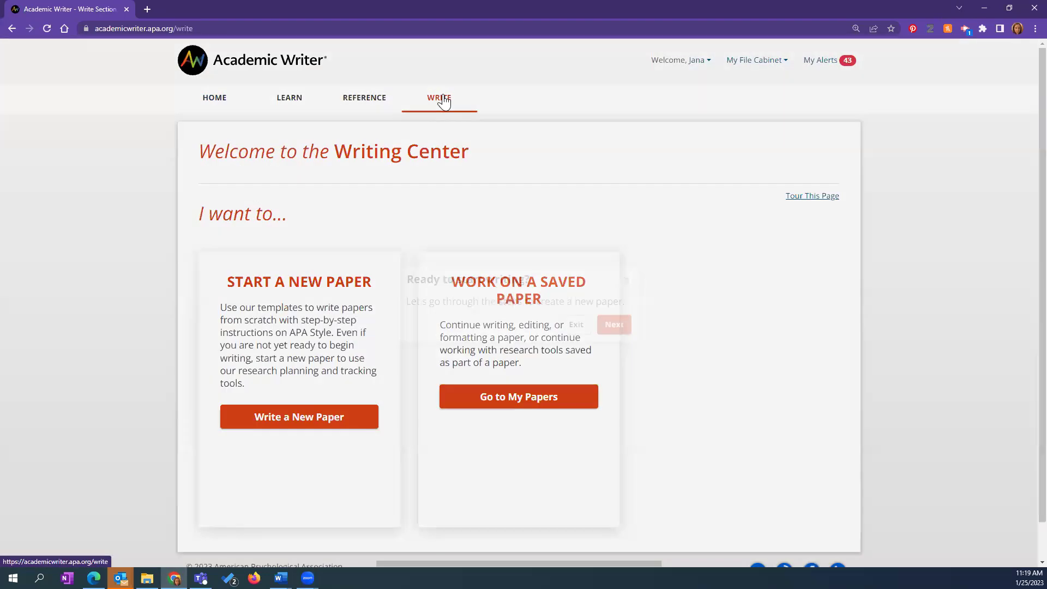
click(576, 324)
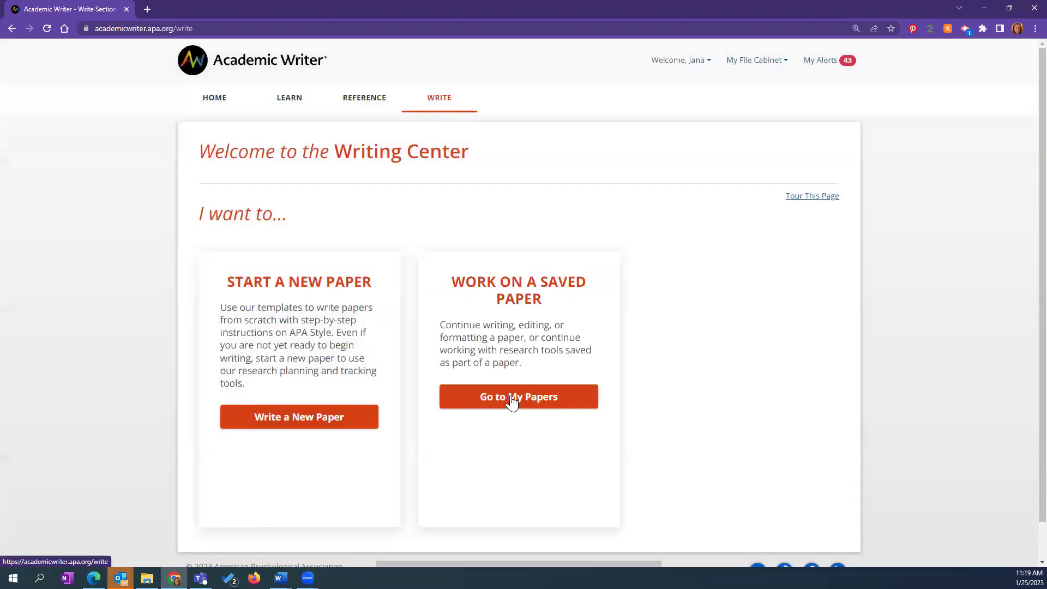
click(512, 402)
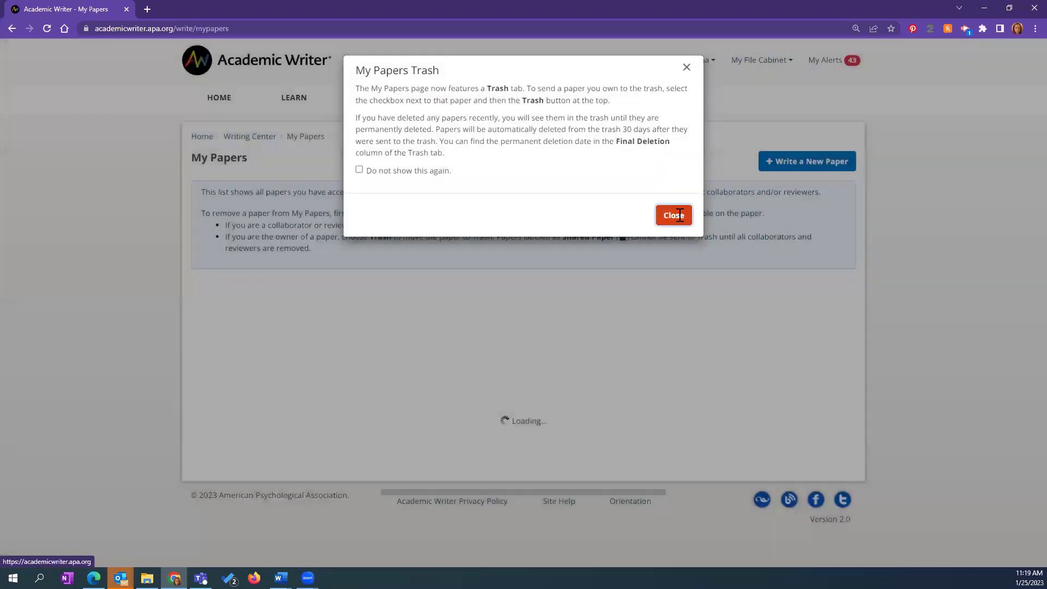
click(674, 215)
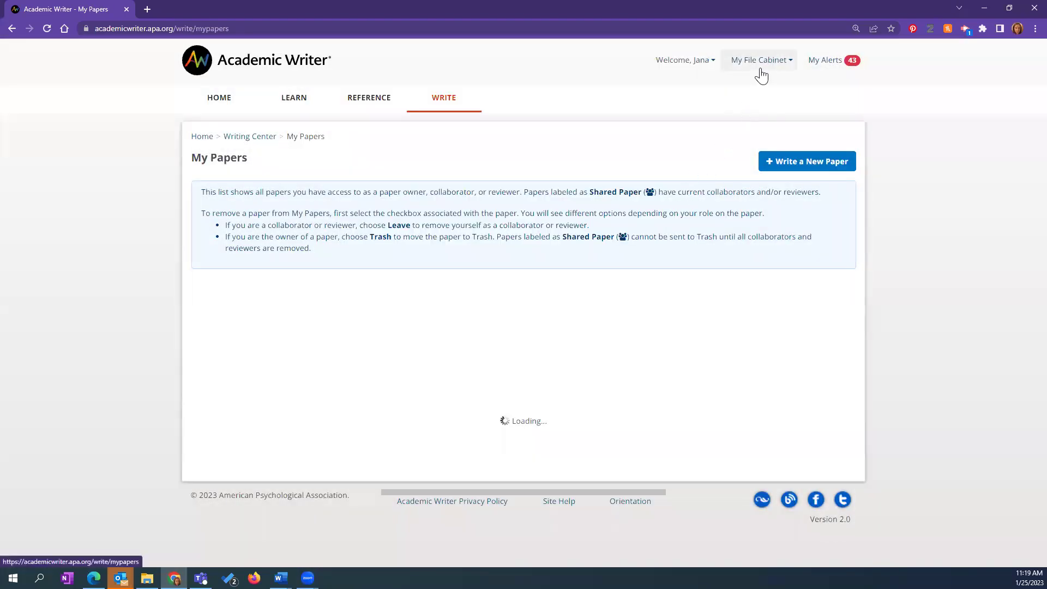
click(266, 371)
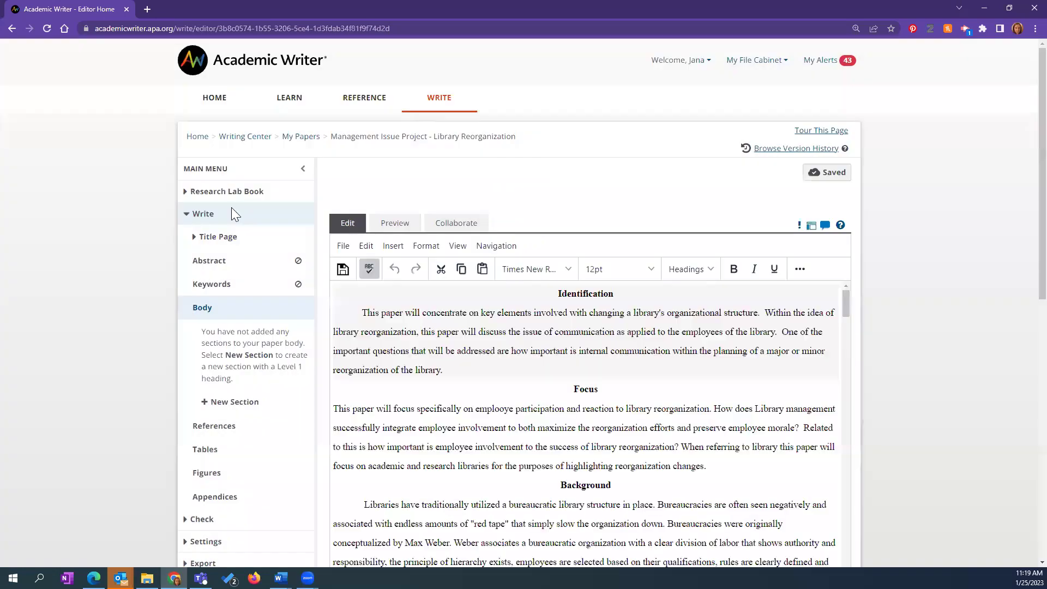
- Review the title page's Author Note form from the ORCID iDs through the correspondence details, and return to the Authors form
click(211, 238)
click(223, 309)
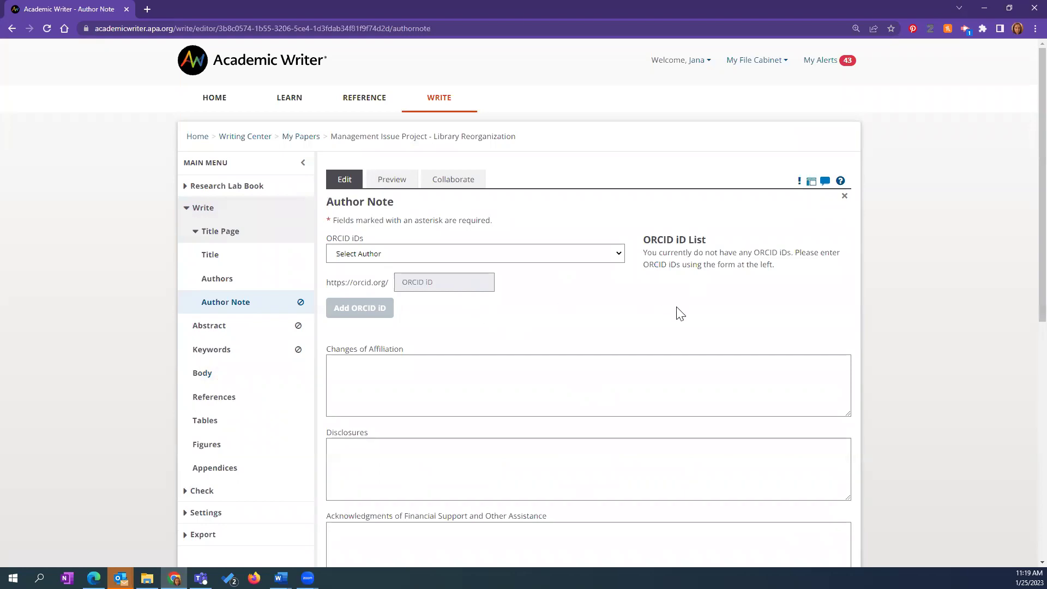
scroll(709, 298, down, 1)
scroll(709, 297, down, 3)
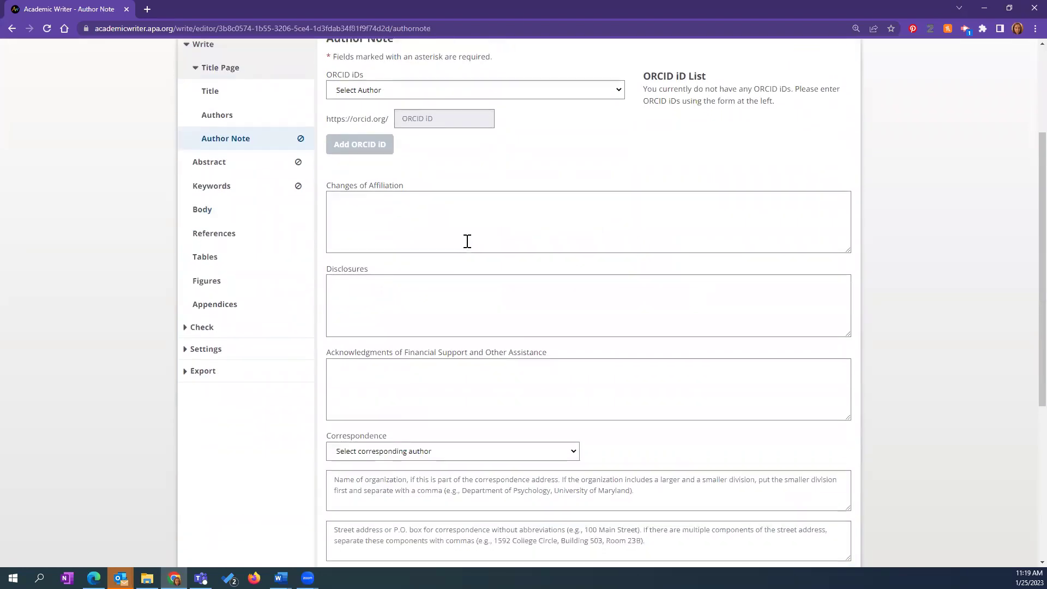
scroll(685, 396, down, 3)
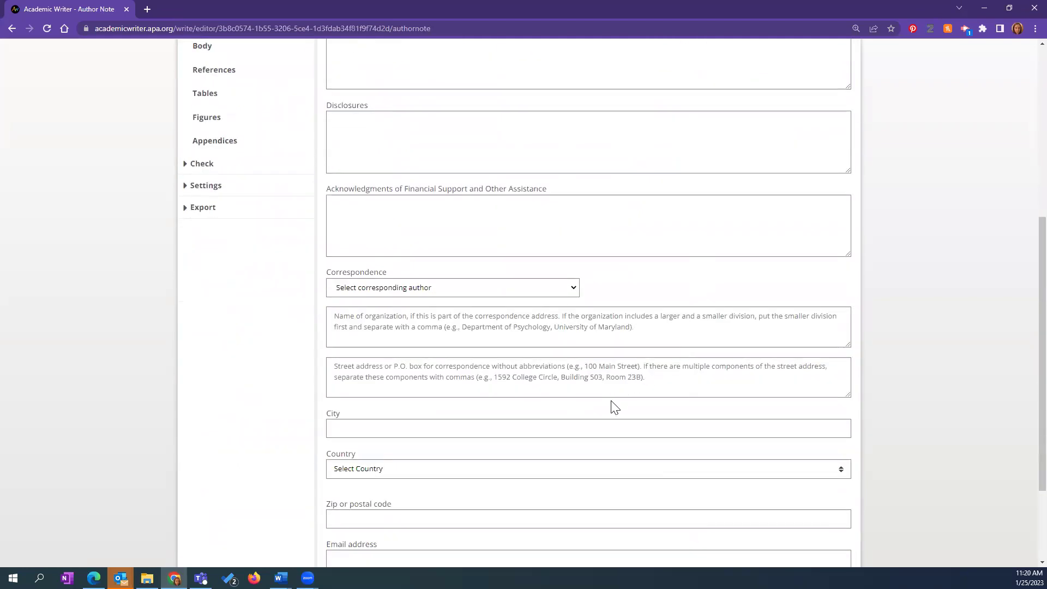
scroll(615, 407, down, 2)
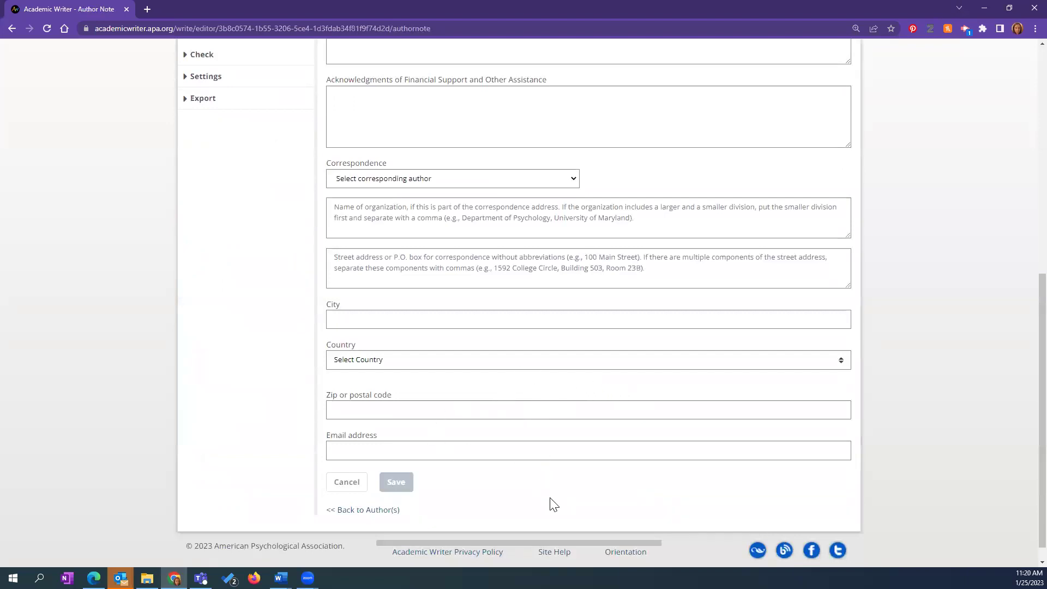
scroll(554, 504, up, 5)
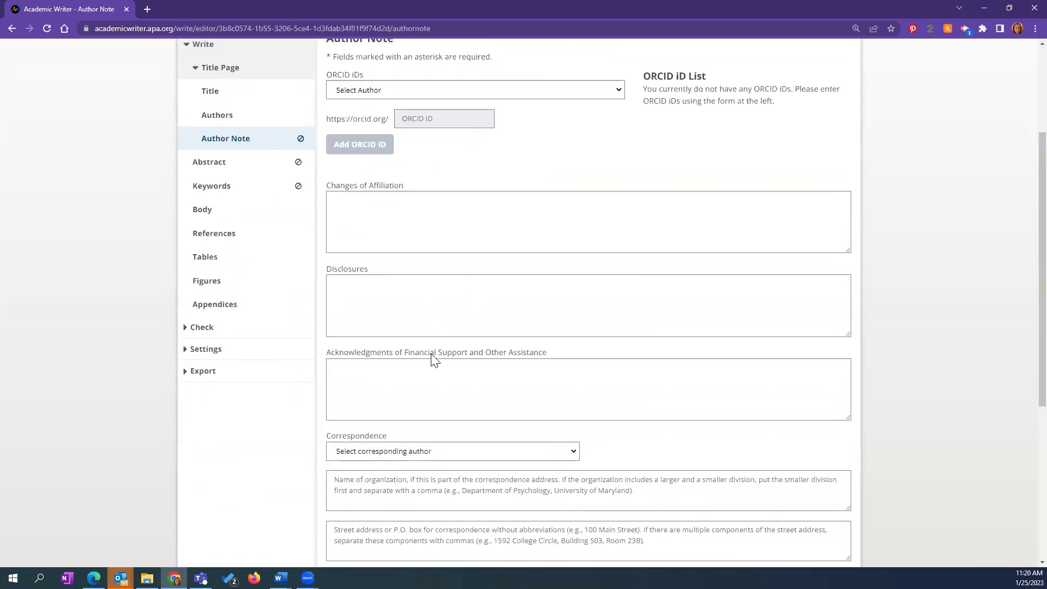
scroll(518, 365, up, 1)
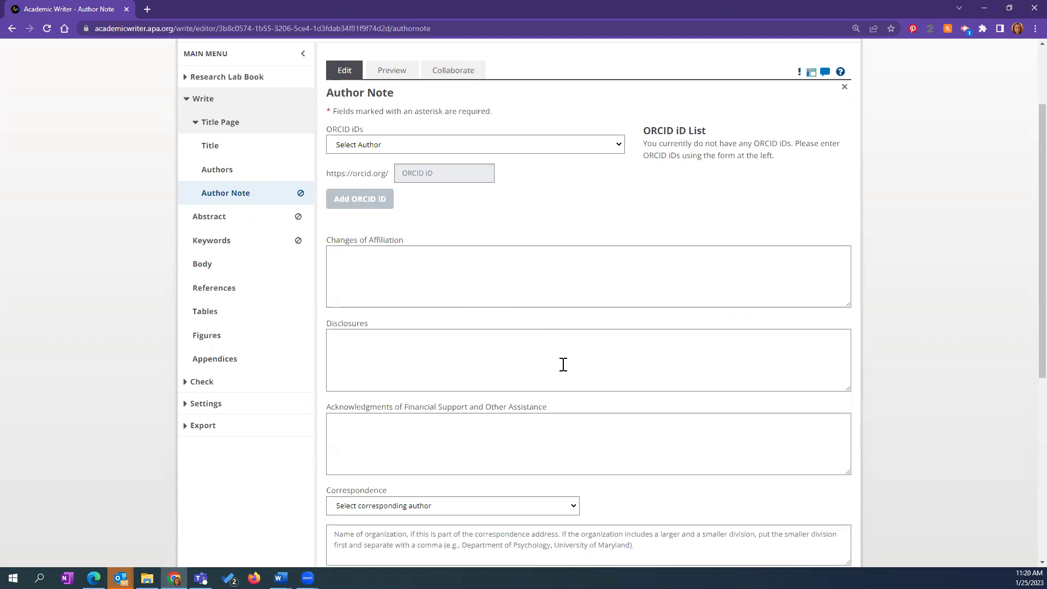
scroll(716, 412, down, 4)
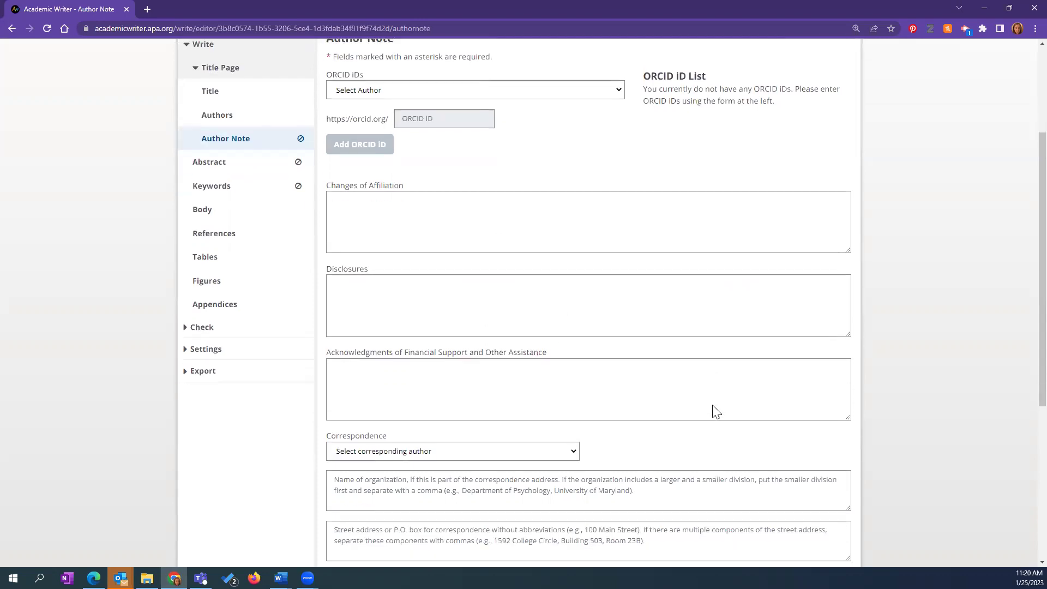
scroll(716, 386, down, 3)
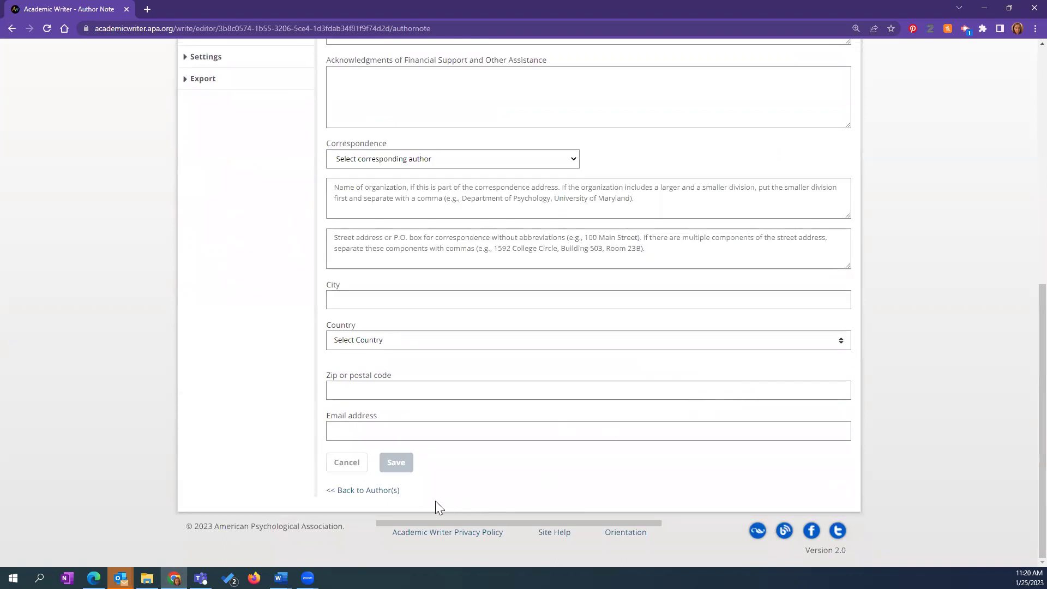
click(388, 491)
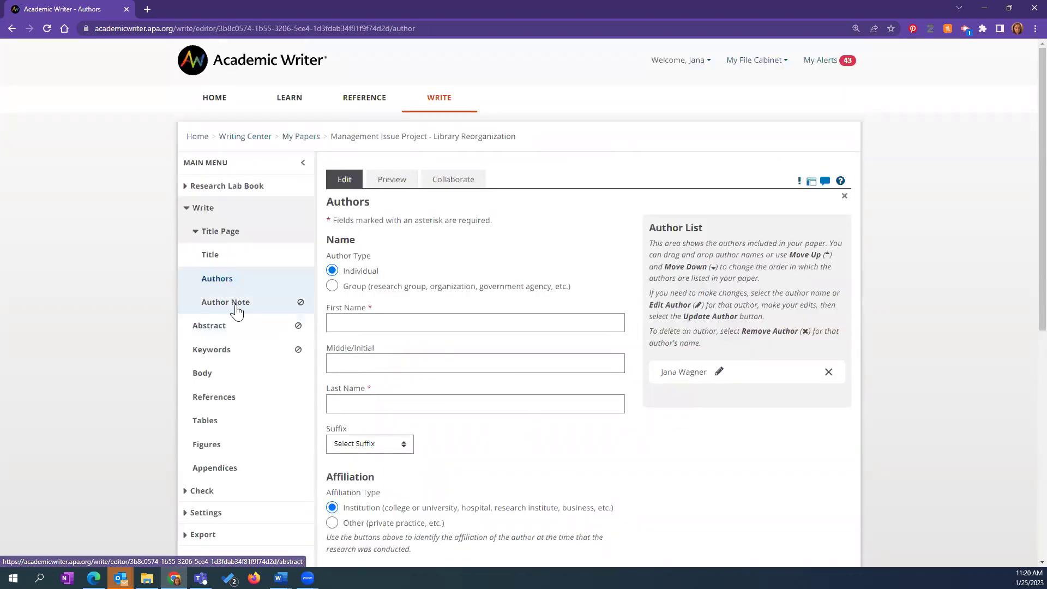
- Open the Abstract section, change it to structured format, and look through the Objective, Method, Results and Conclusions fields
click(226, 327)
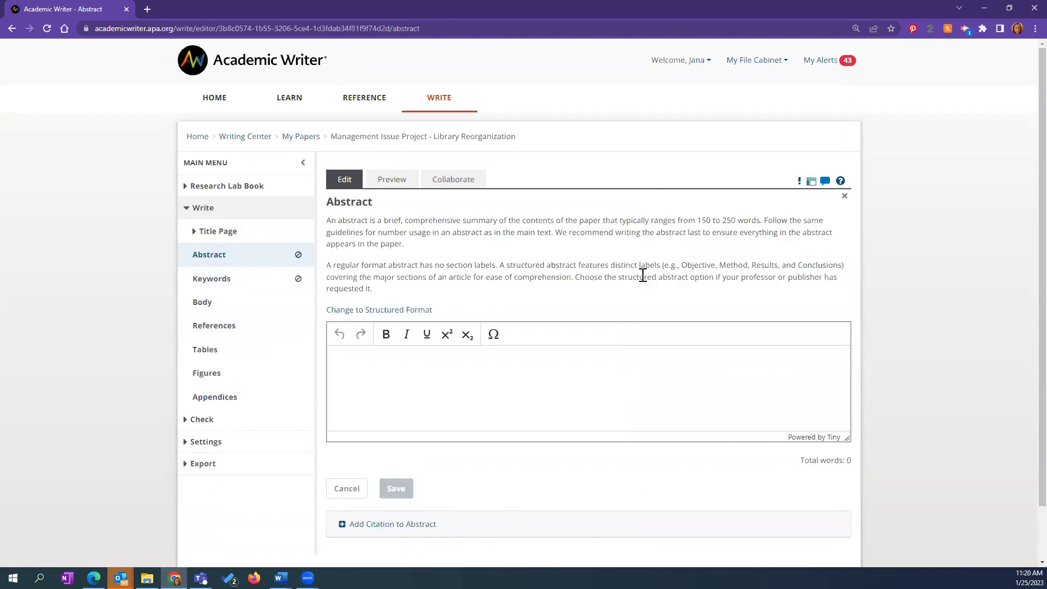
click(391, 389)
click(389, 310)
scroll(596, 292, down, 3)
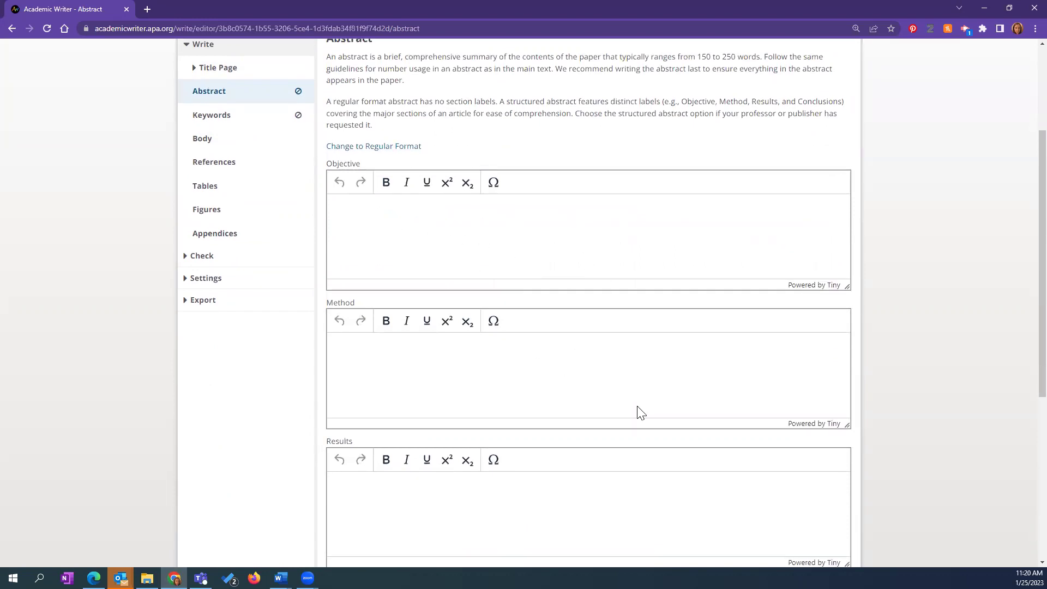
scroll(638, 412, down, 4)
scroll(624, 407, up, 4)
scroll(621, 376, down, 5)
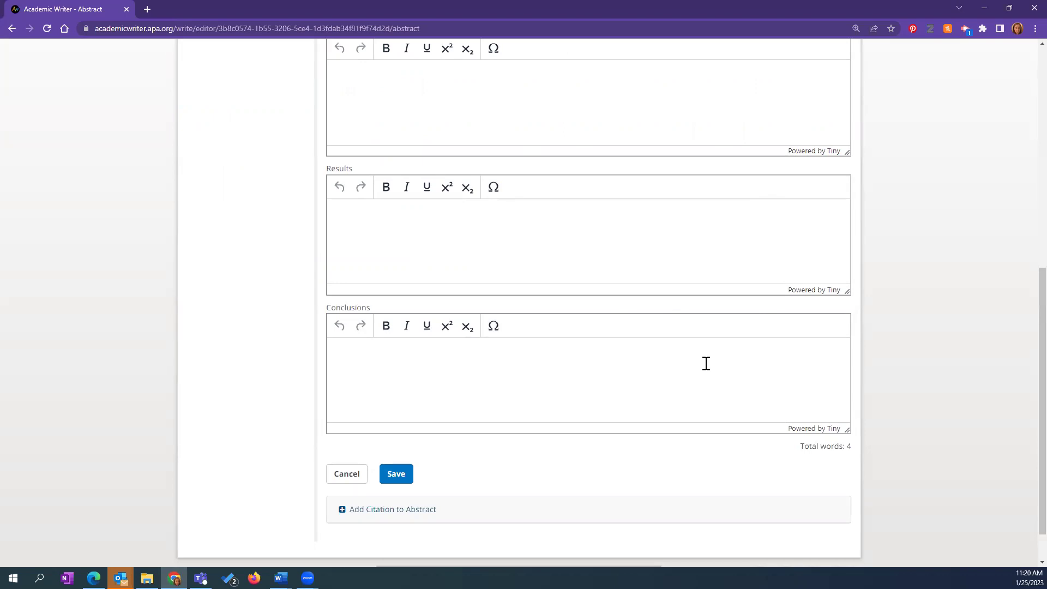
scroll(704, 360, up, 4)
scroll(705, 360, up, 3)
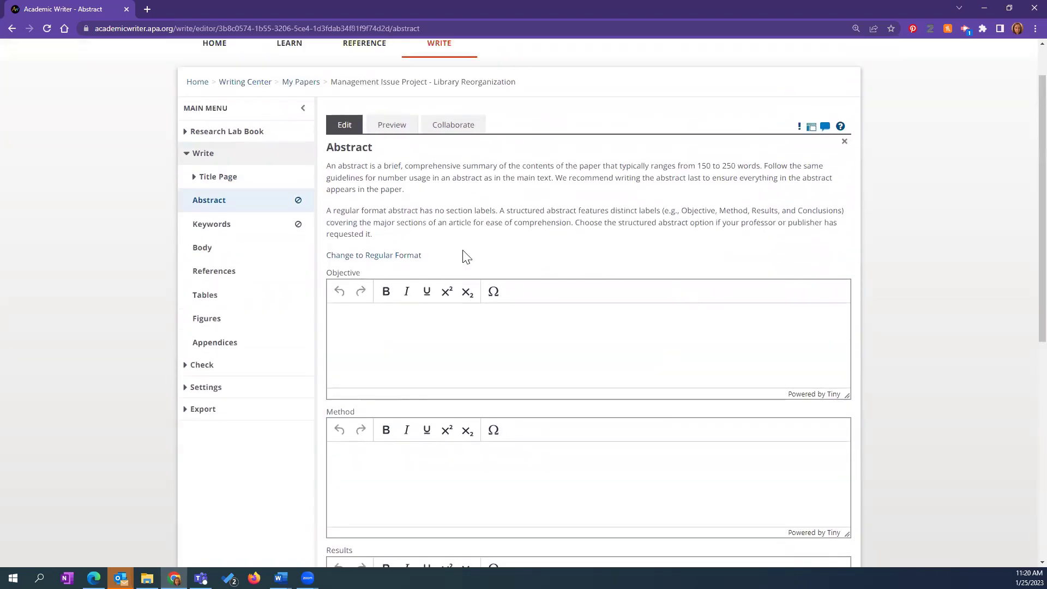
- Switch the abstract to regular format and back to structured format, and look over its labeled fields again
click(404, 256)
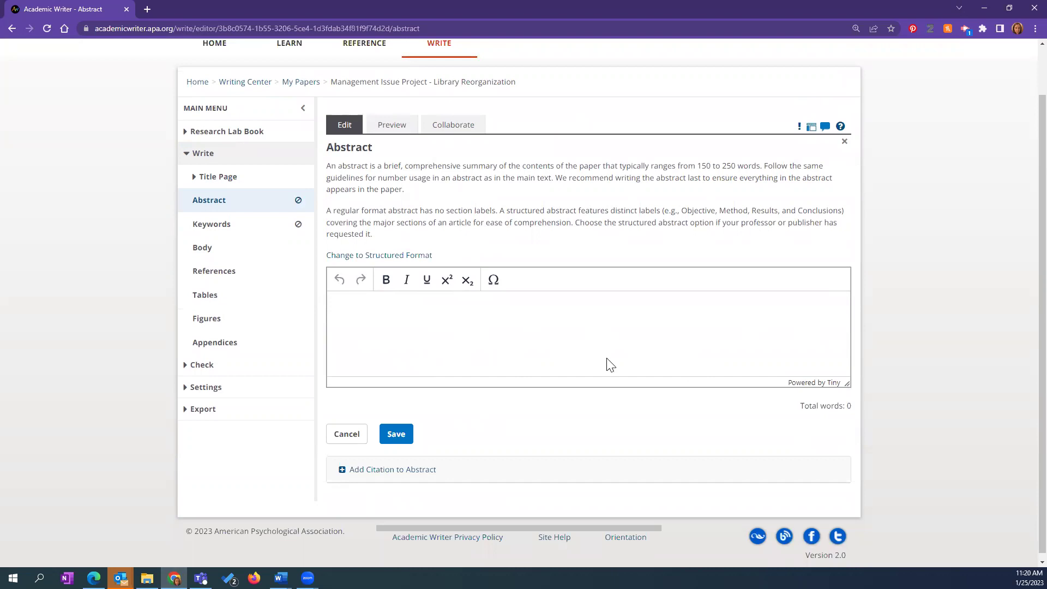
click(385, 257)
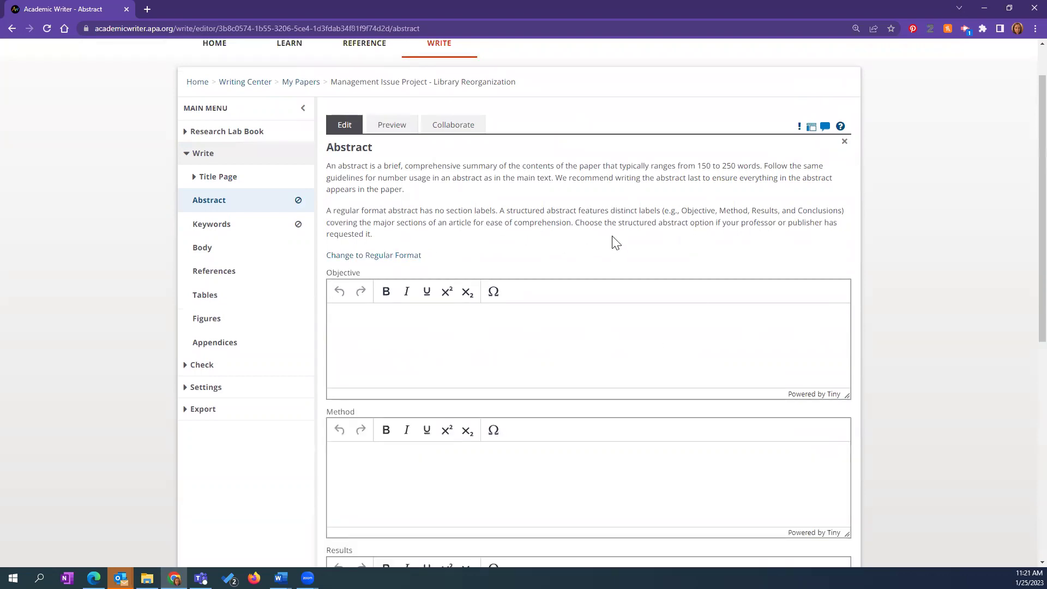
scroll(573, 357, down, 2)
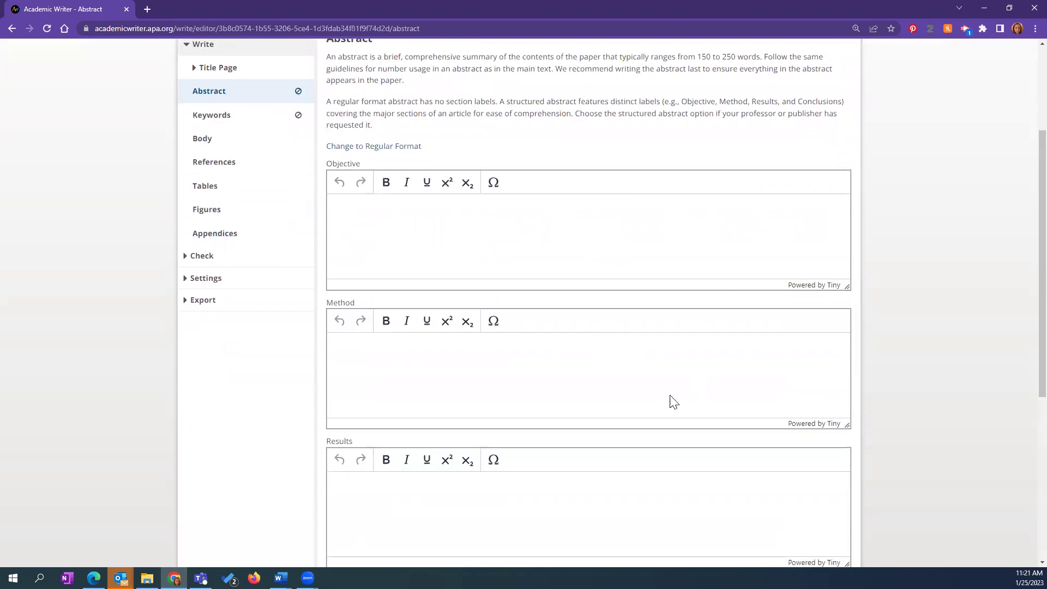
scroll(674, 402, down, 4)
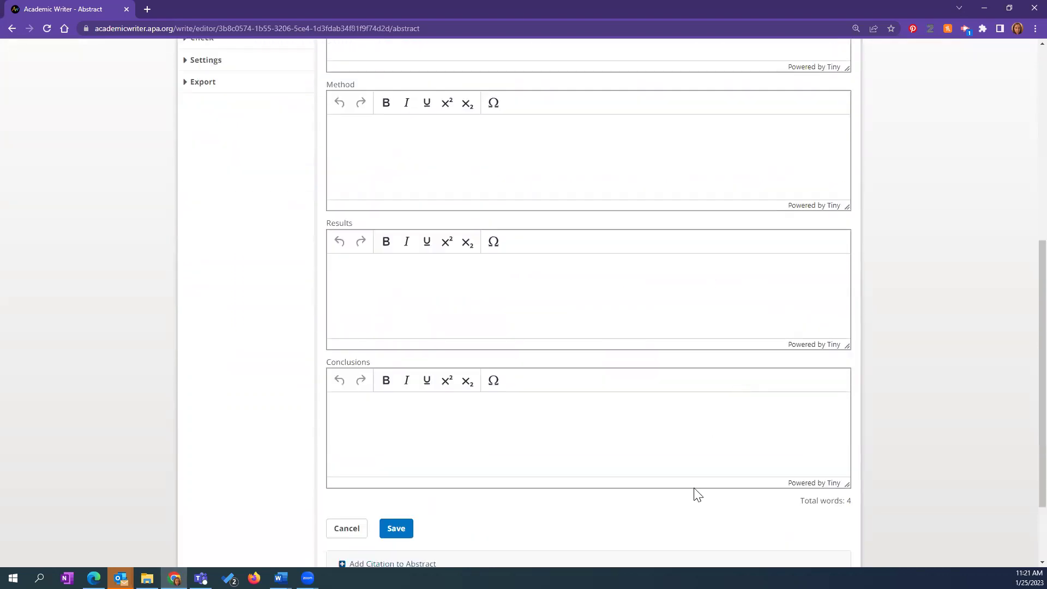
scroll(715, 477, up, 7)
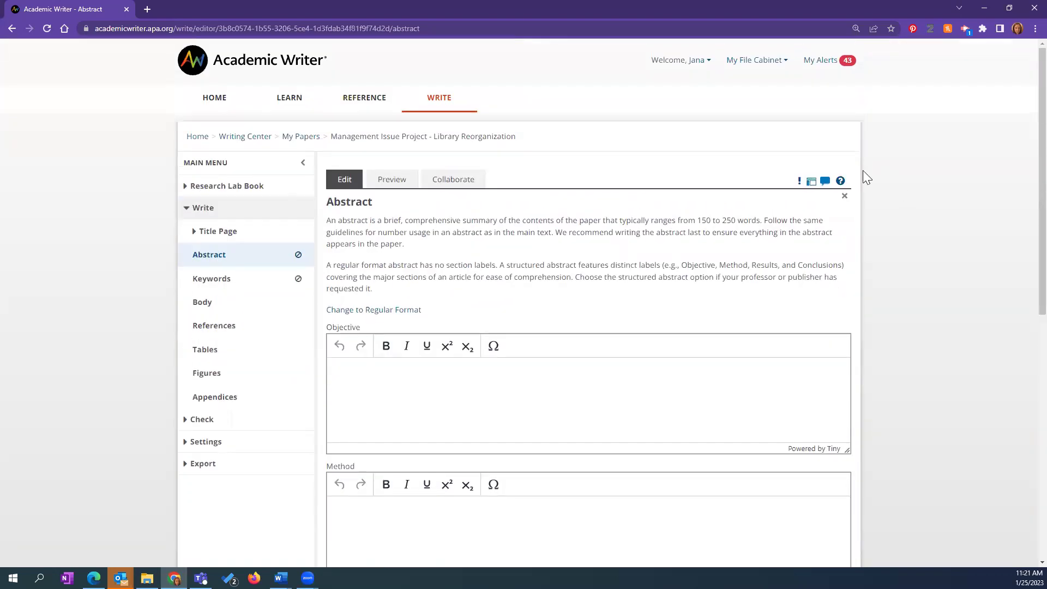
- Show the related help for the Abstract section and read its guidance on abstract formats and requirements
click(840, 181)
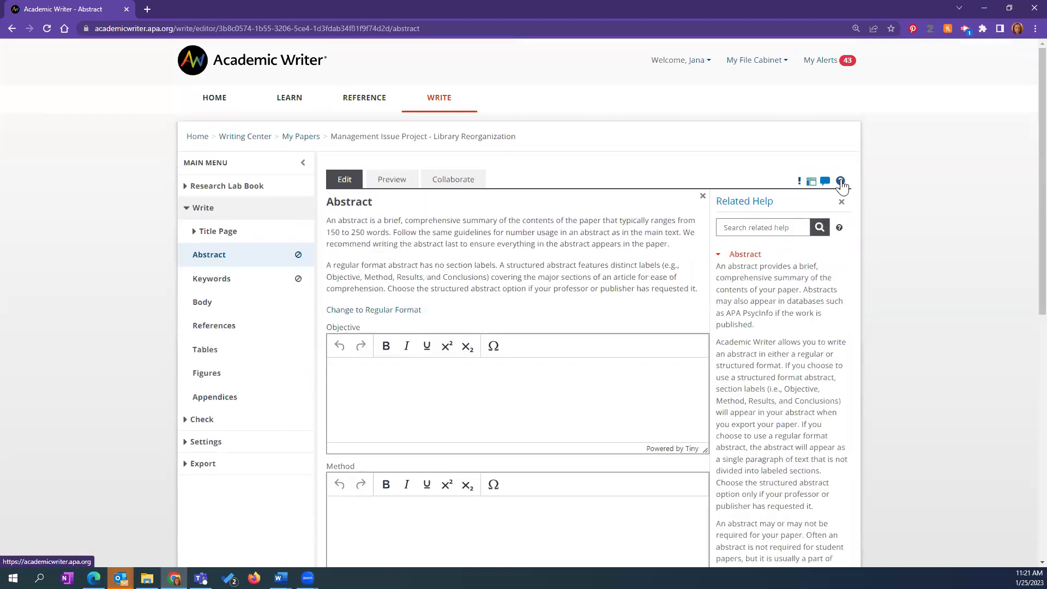
scroll(802, 338, down, 4)
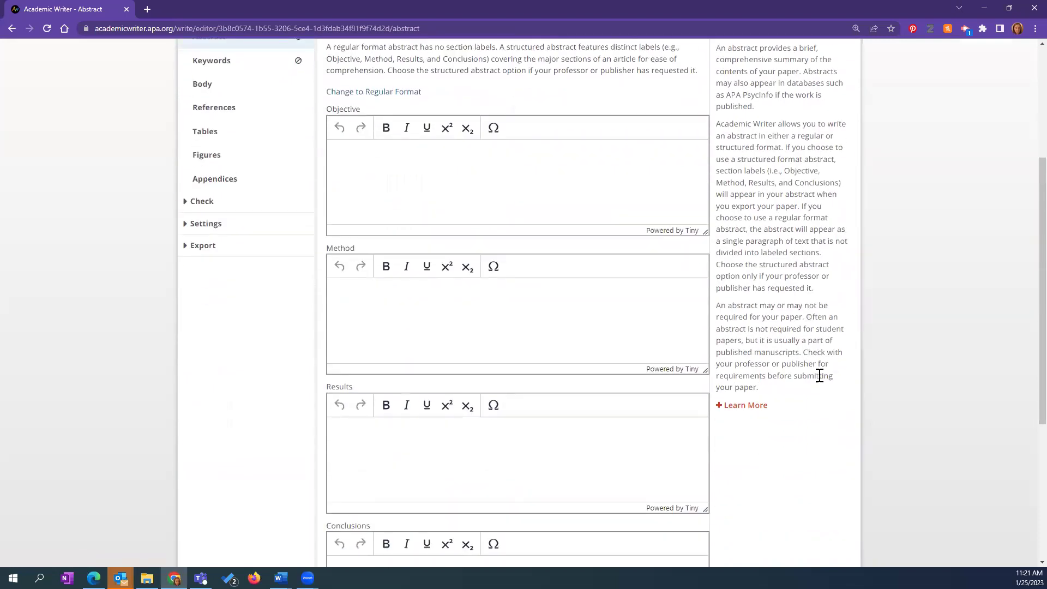
- Expand the Abstract help's additional resources, and go to the Keywords section without saving the abstract changes
click(747, 406)
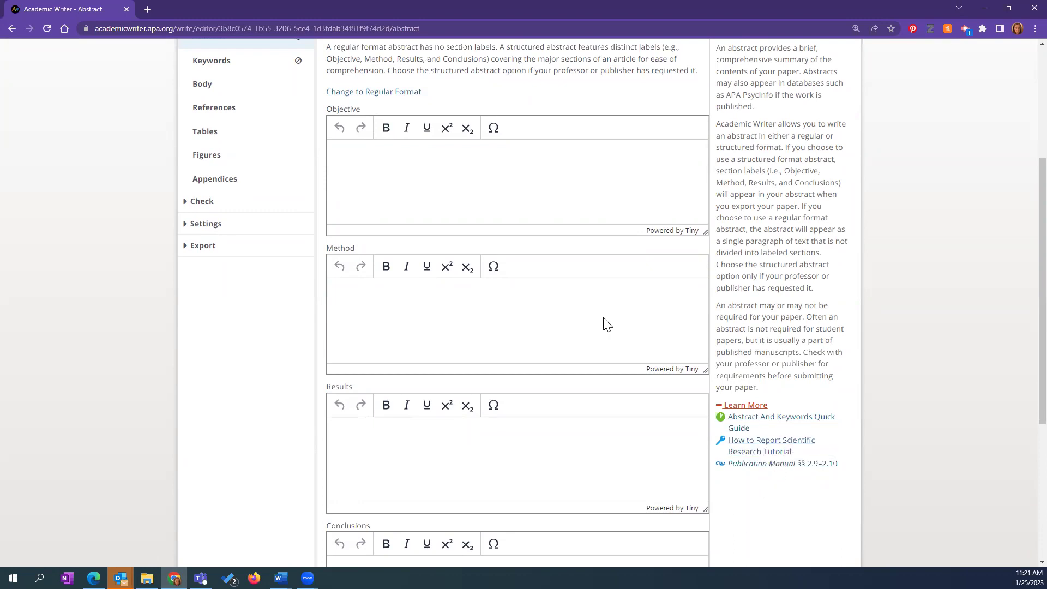
scroll(575, 318, up, 4)
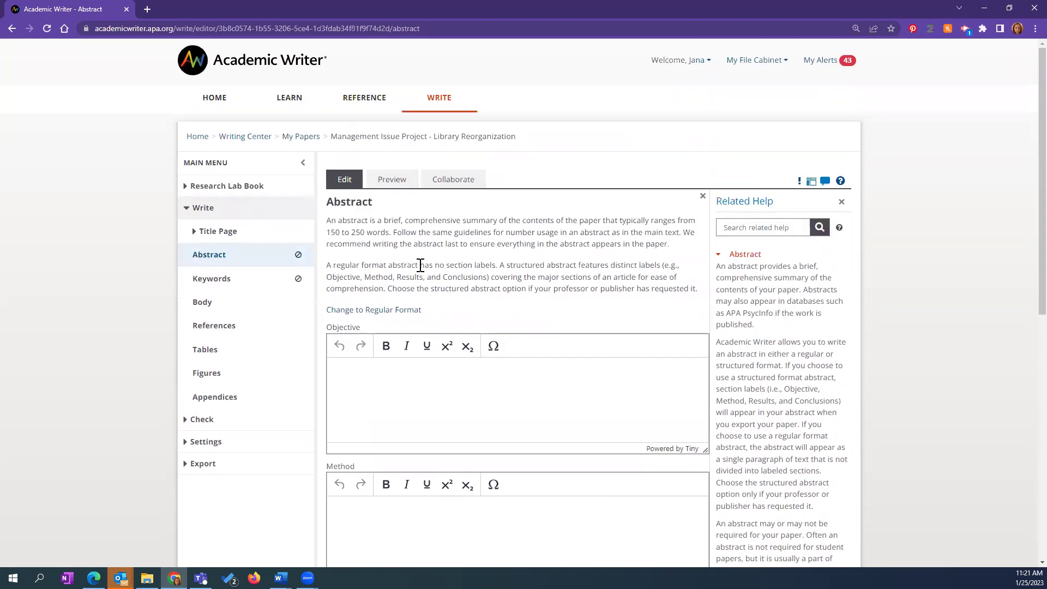
click(217, 280)
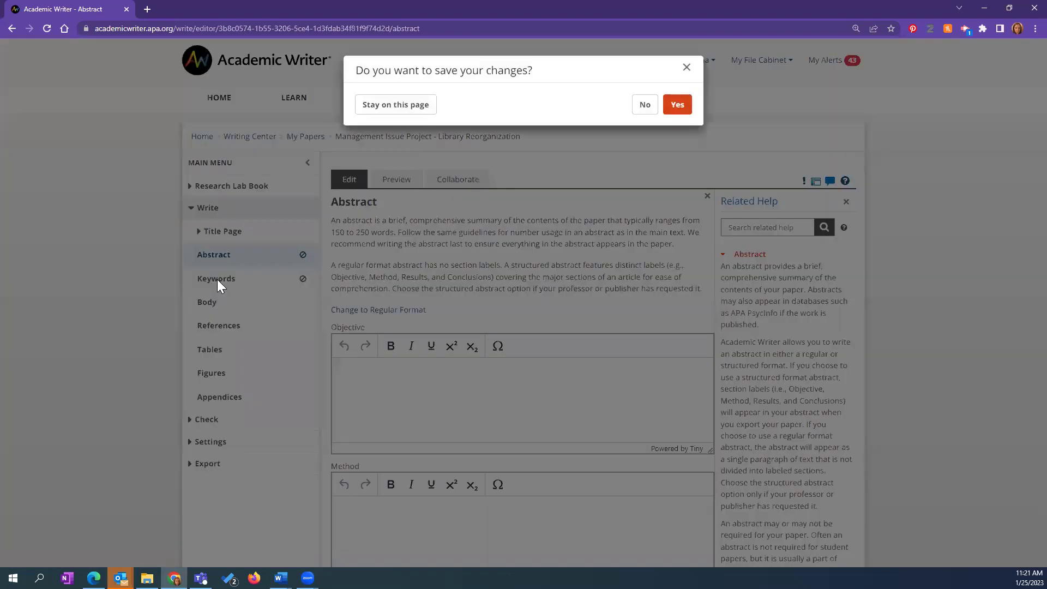
click(645, 106)
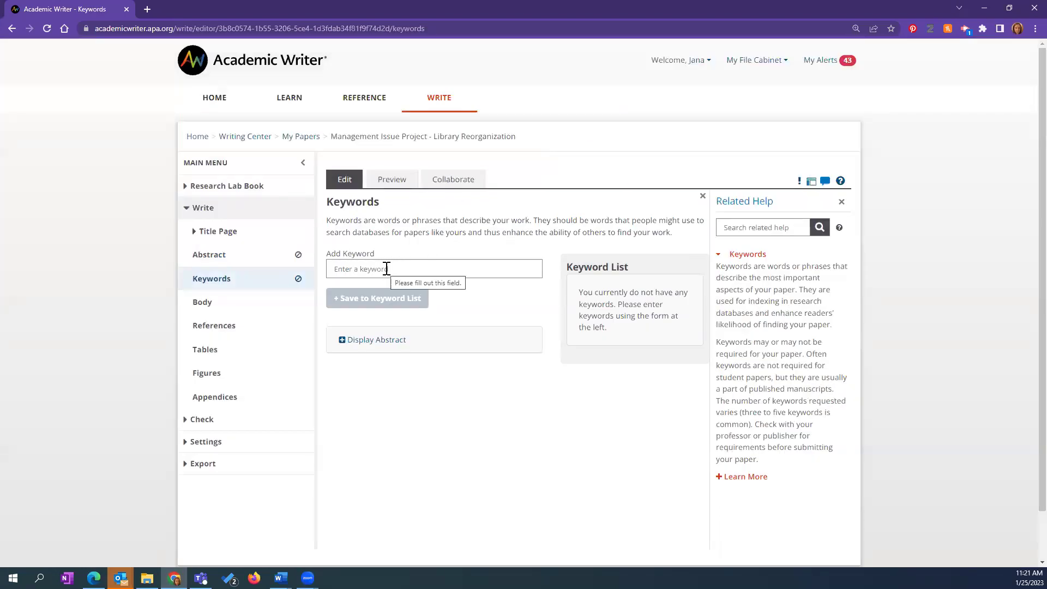
- Add "library services" to the paper's keyword list
click(387, 269)
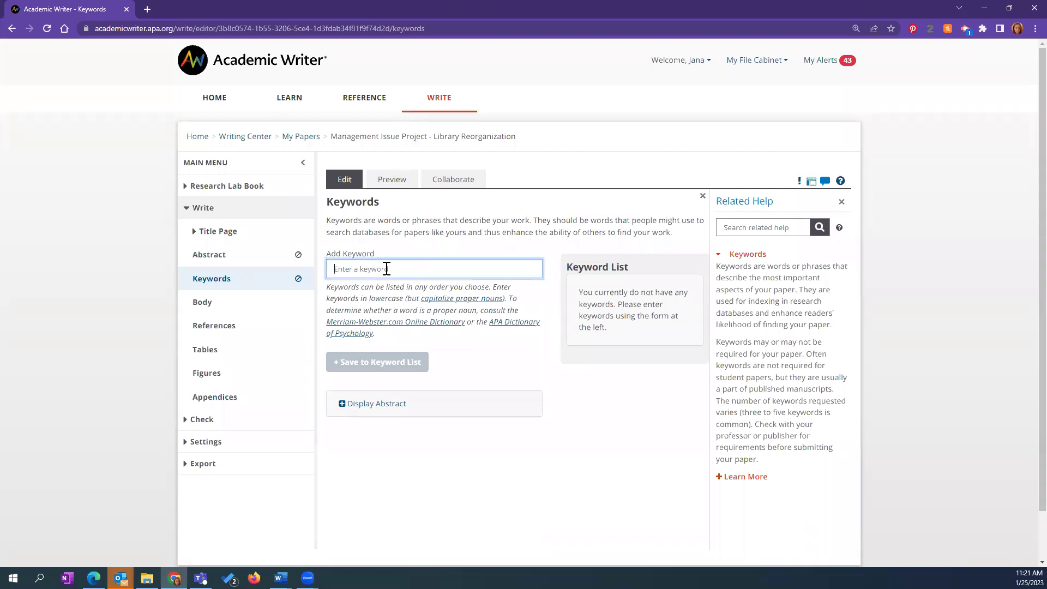
text(Library)
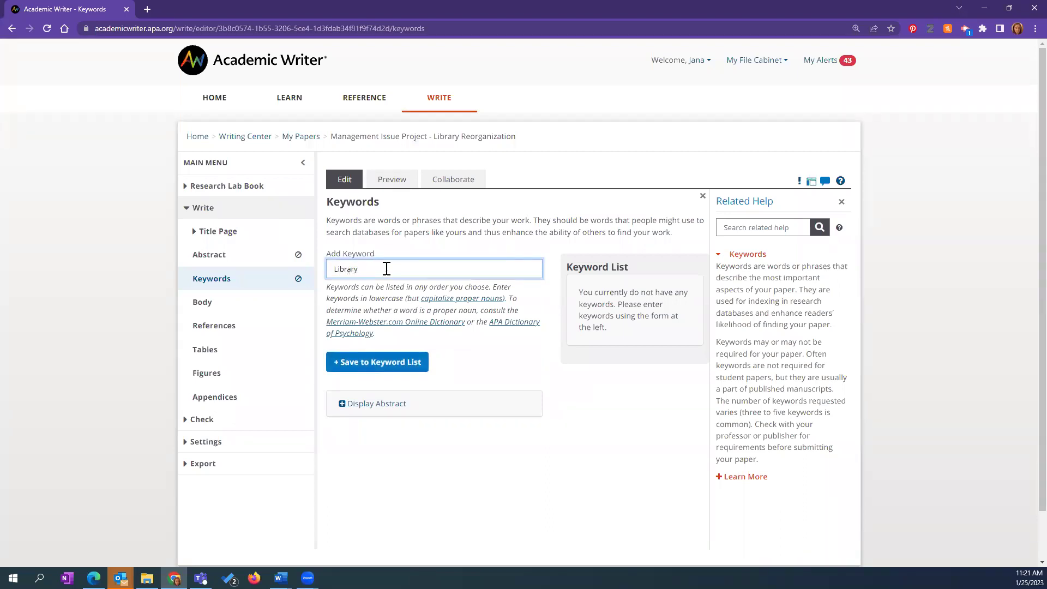
click(378, 297)
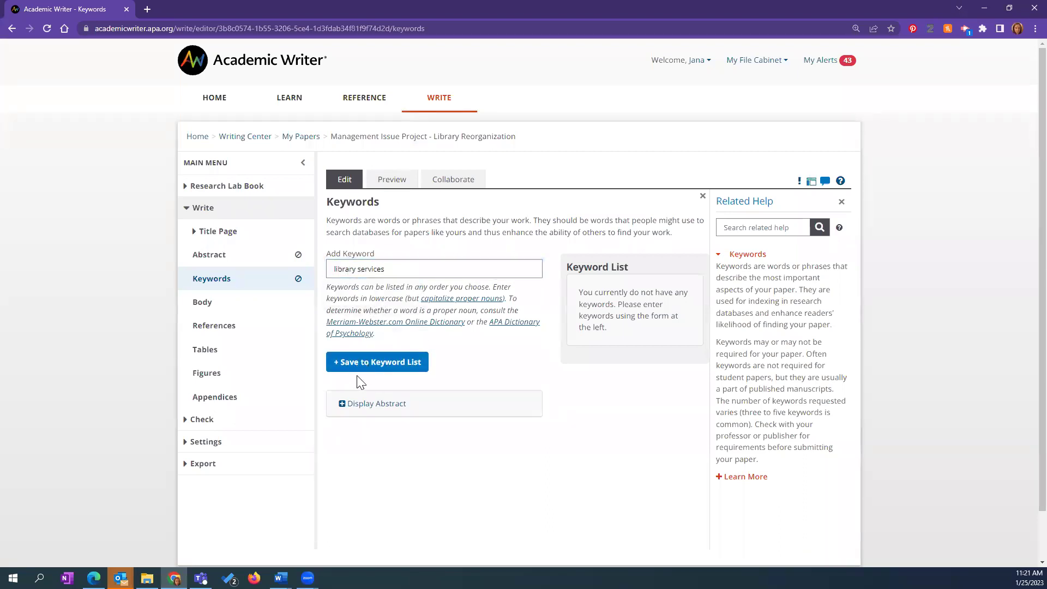
click(366, 361)
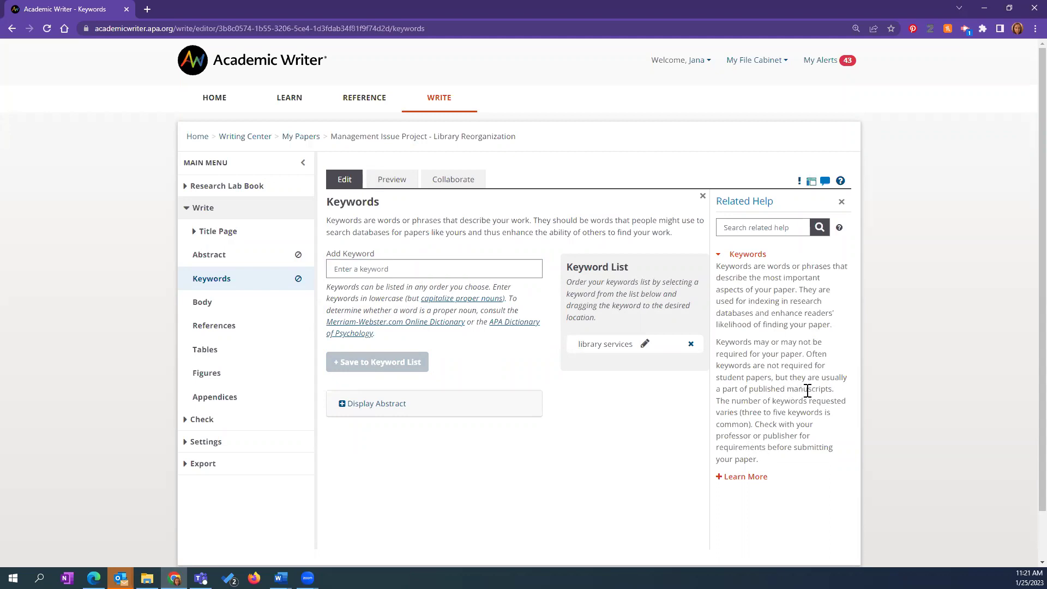
- Expand the additional resources in the Keywords help, look them over, and close the related help
scroll(802, 436, down, 1)
click(748, 423)
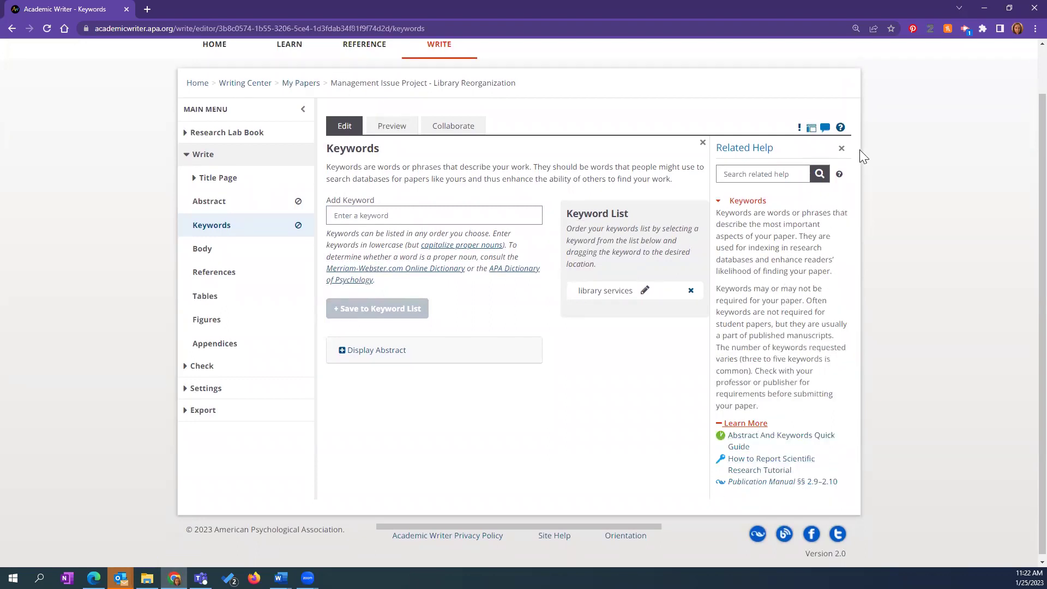
click(841, 148)
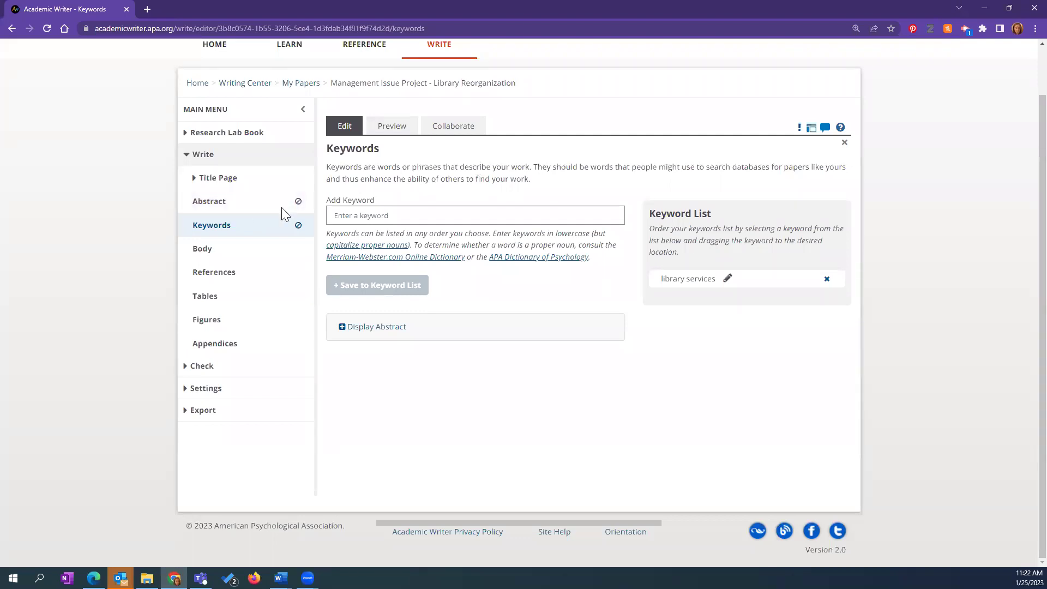
- Open the paper's Body section, bring up its version history, and look through the list of saved versions
click(214, 251)
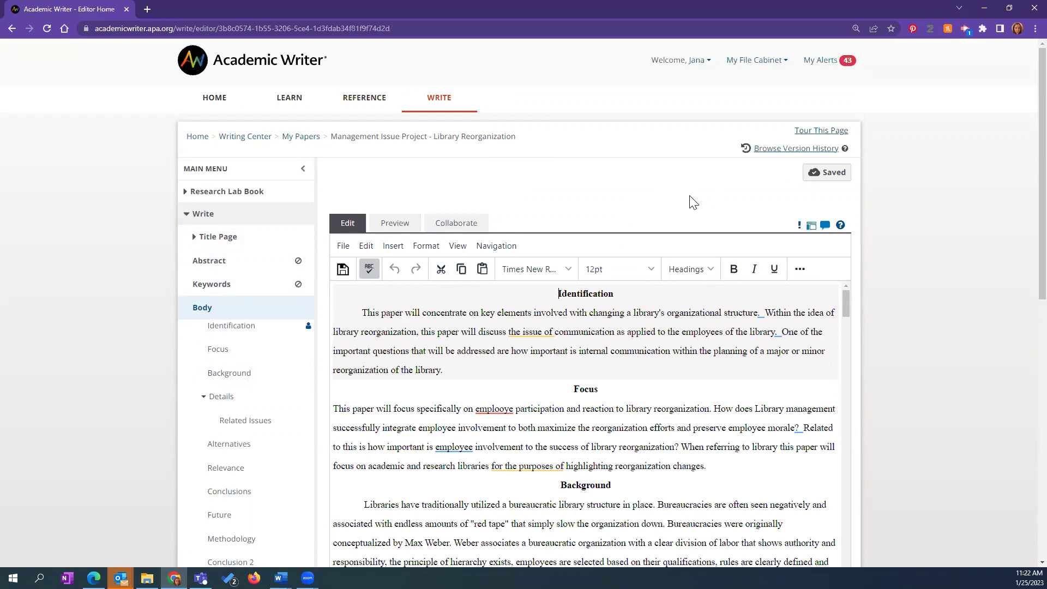
click(763, 149)
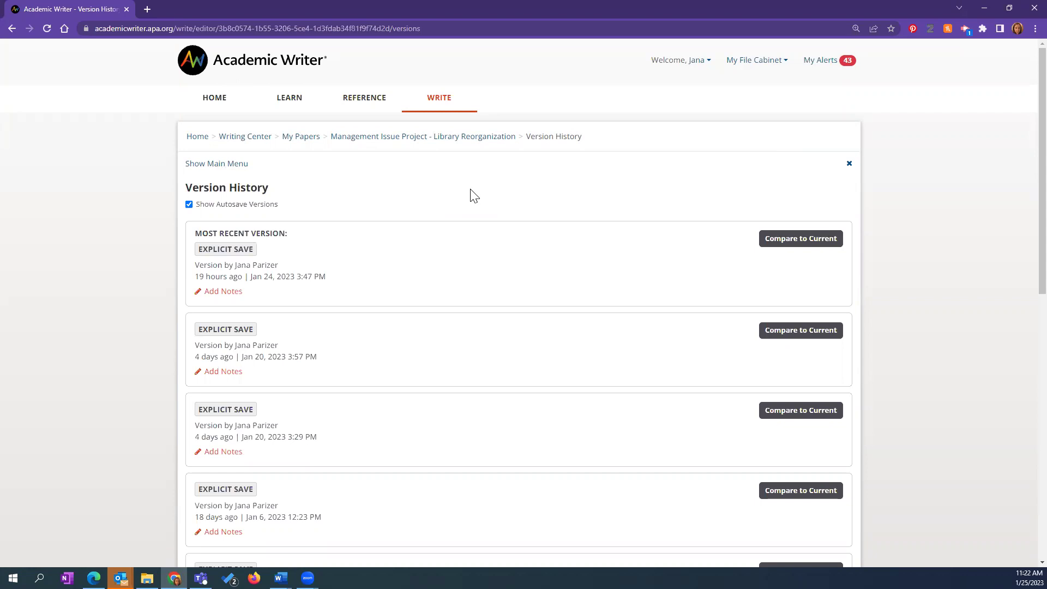
key(Tab)
scroll(491, 246, down, 1)
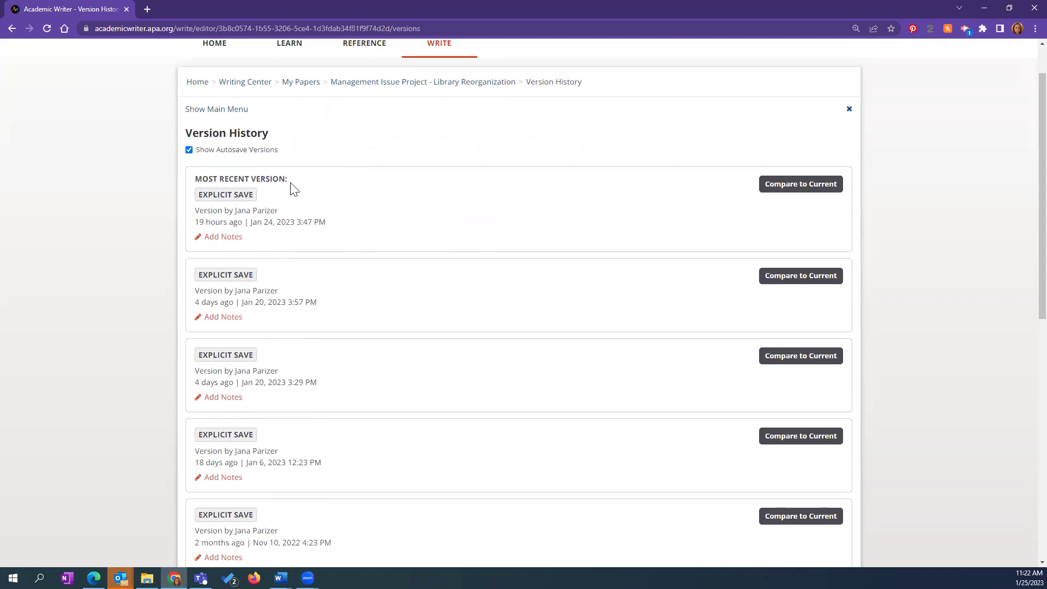
scroll(561, 222, down, 5)
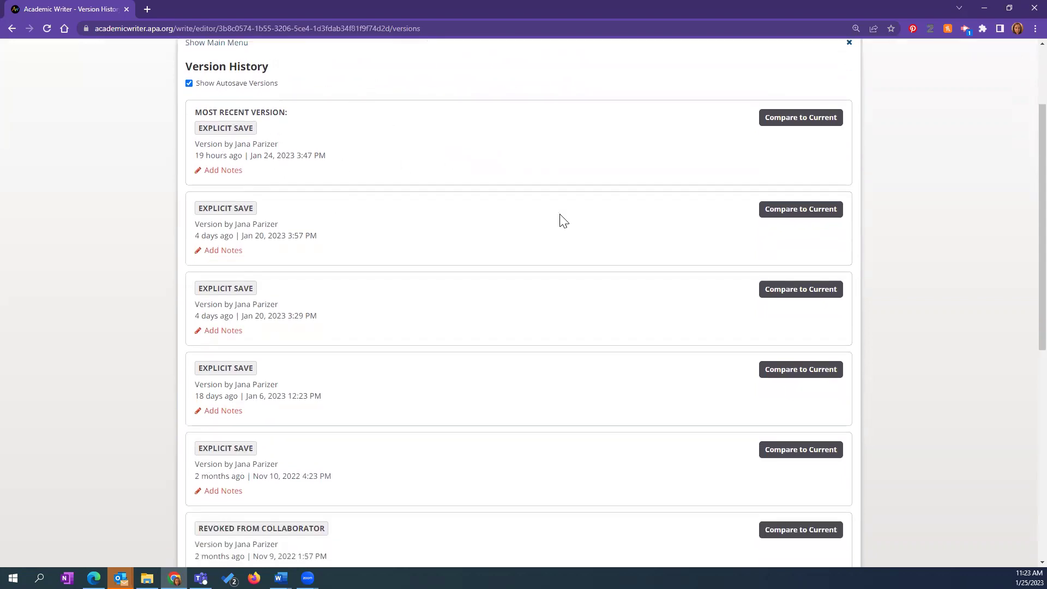
scroll(562, 212, down, 1)
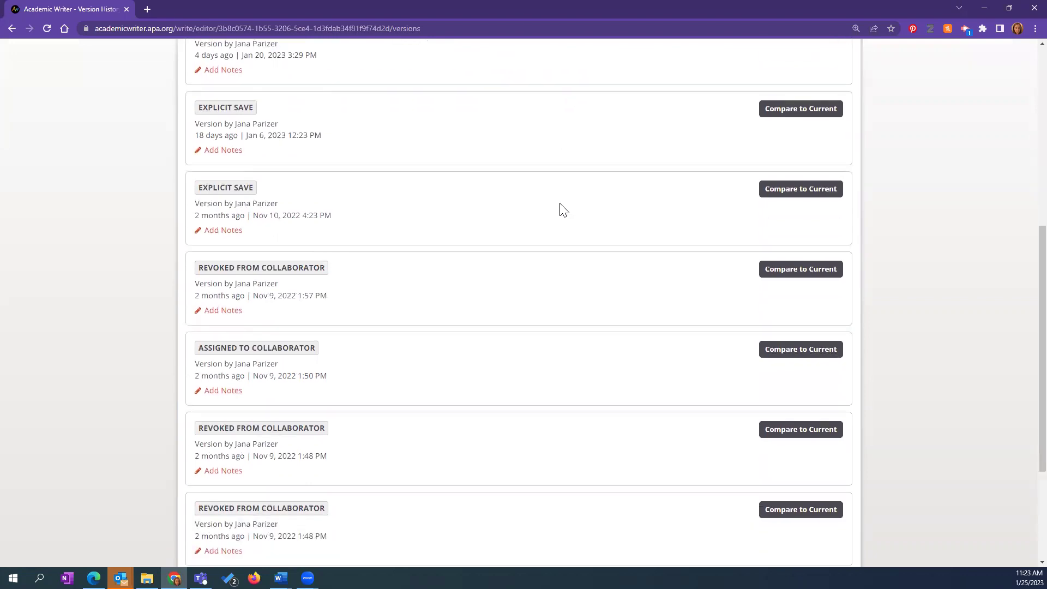
scroll(562, 210, down, 3)
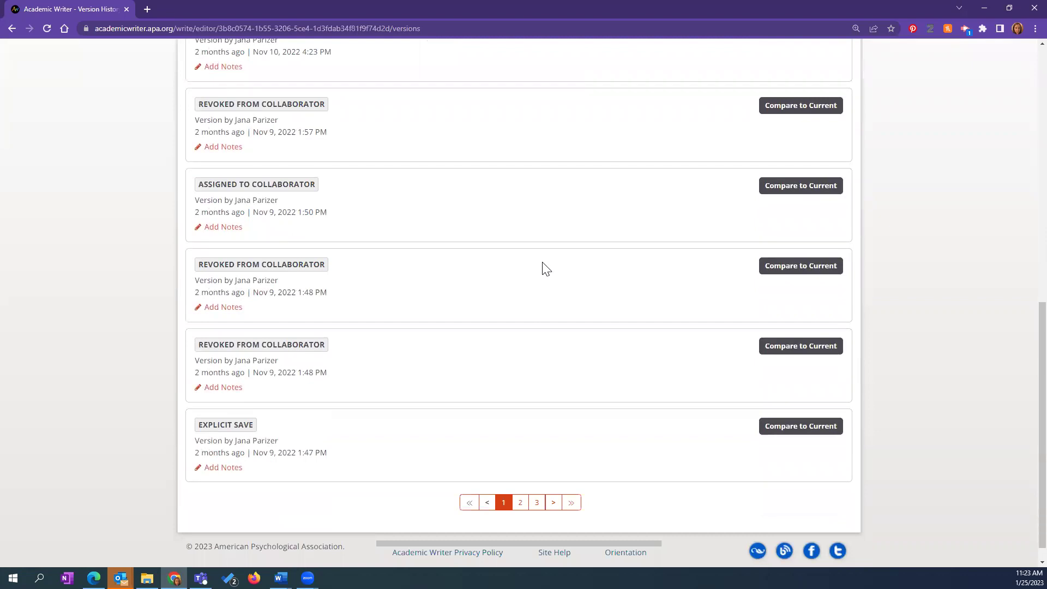
scroll(554, 272, up, 4)
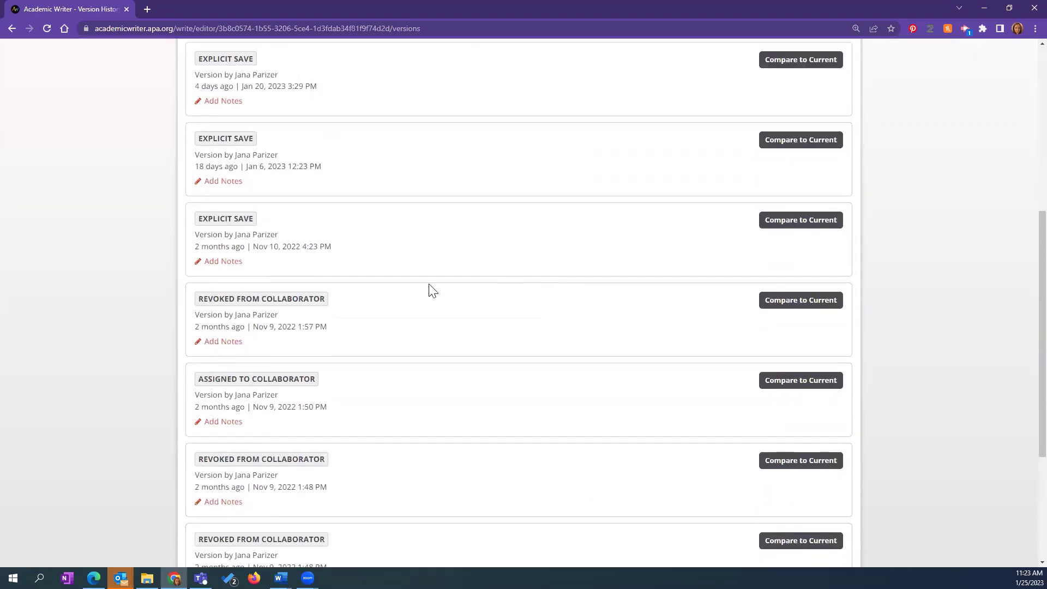
scroll(591, 260, up, 3)
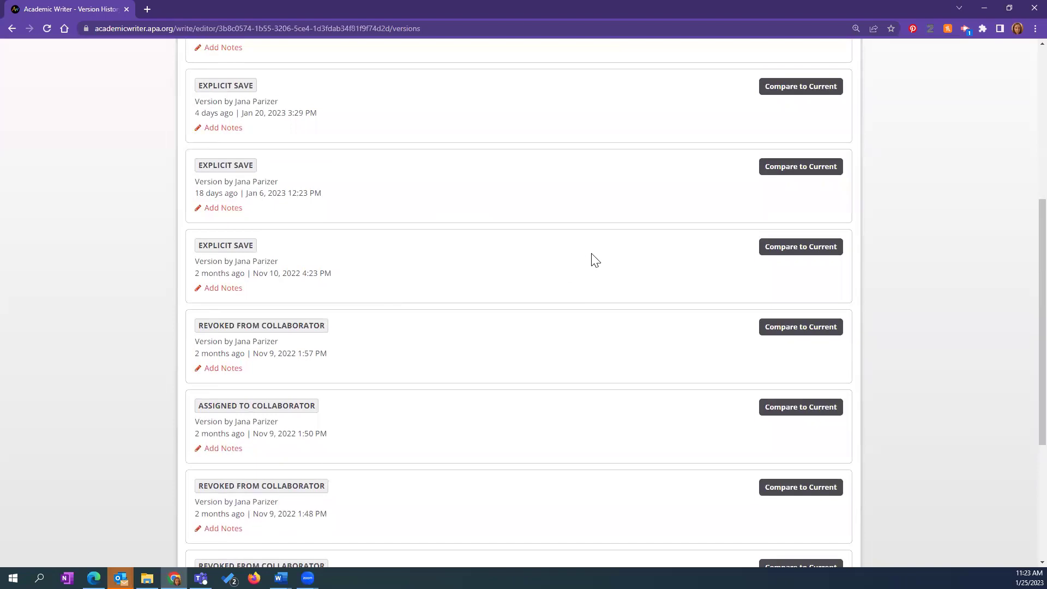
- Compare the explicit save from Jan 20, 2023 3:57 PM with the current version and examine the text around each change
click(794, 172)
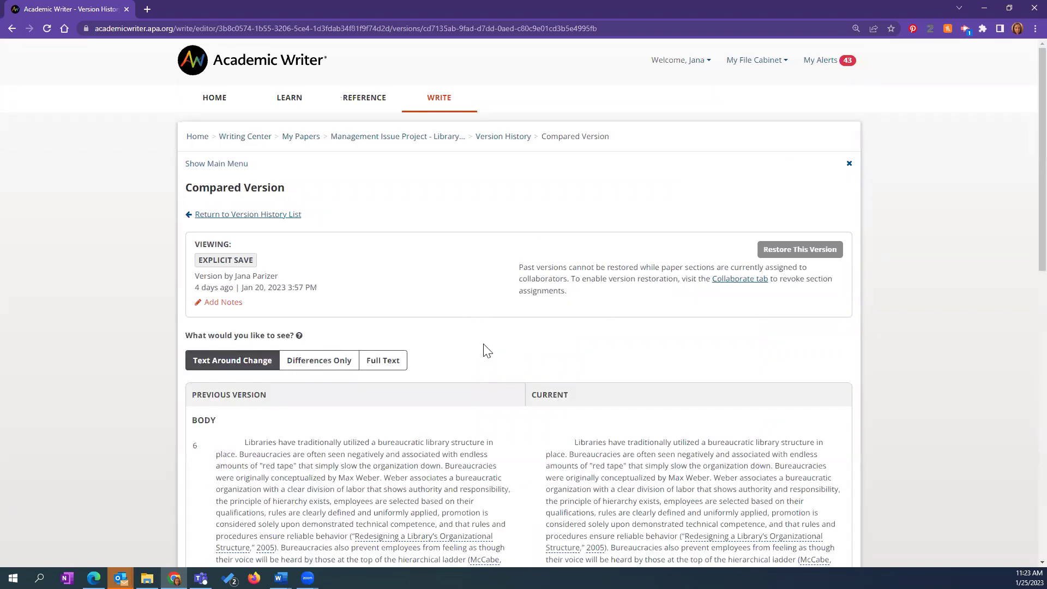
scroll(709, 371, down, 4)
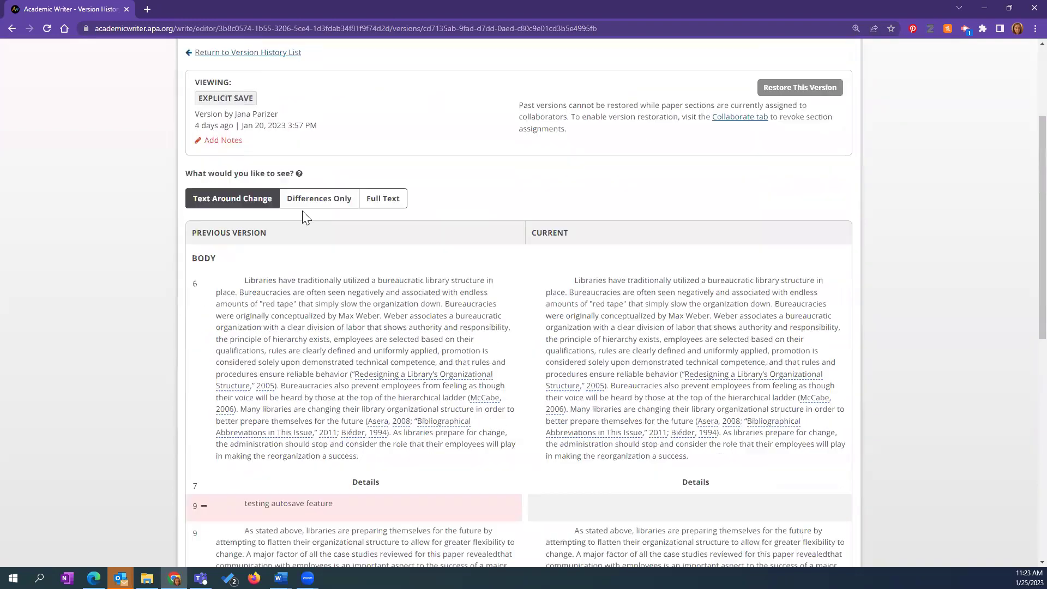
scroll(614, 216, down, 3)
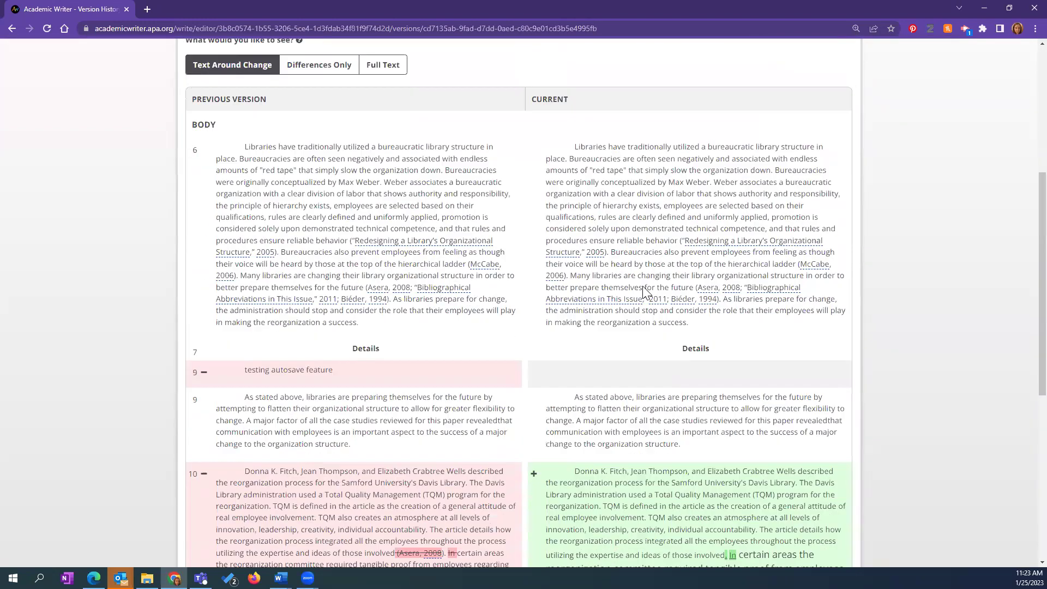
scroll(457, 362, down, 2)
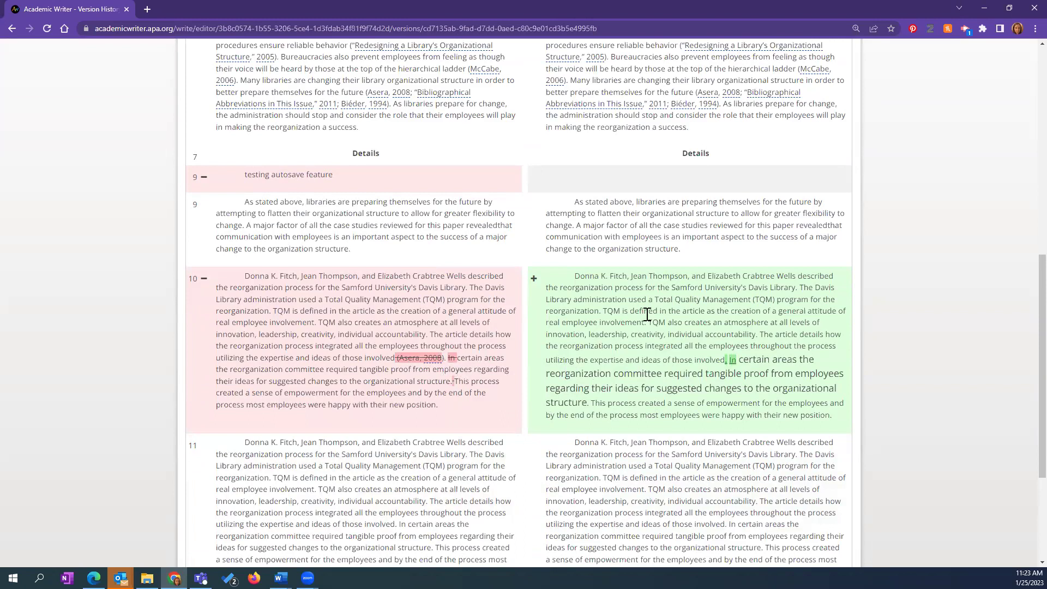
scroll(638, 314, up, 1)
scroll(638, 313, down, 4)
scroll(643, 315, up, 10)
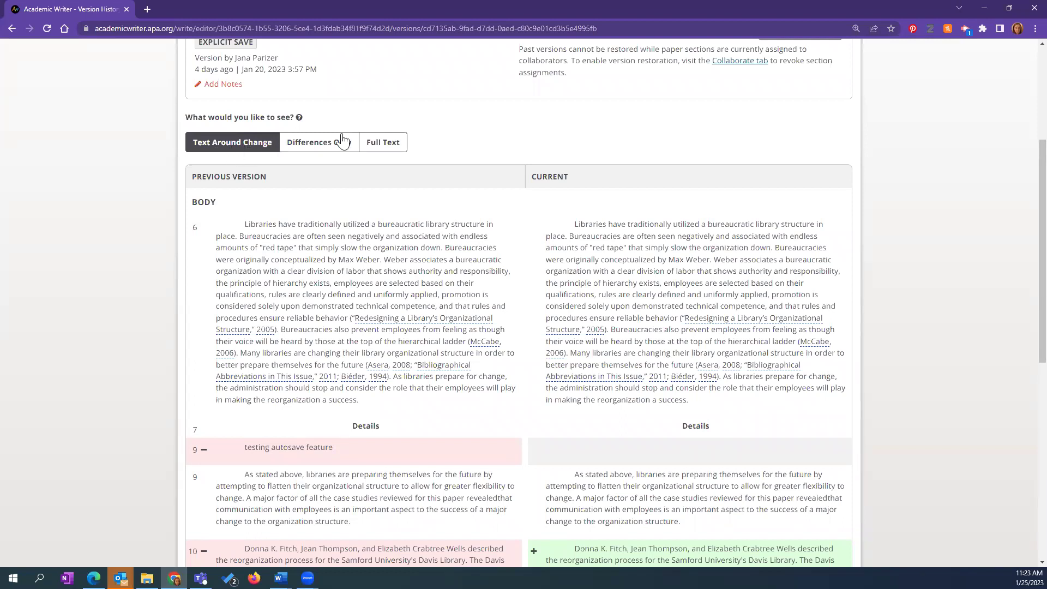
- View the version comparison as differences only and as full text, examining the changed passages and the restore conditions
click(320, 144)
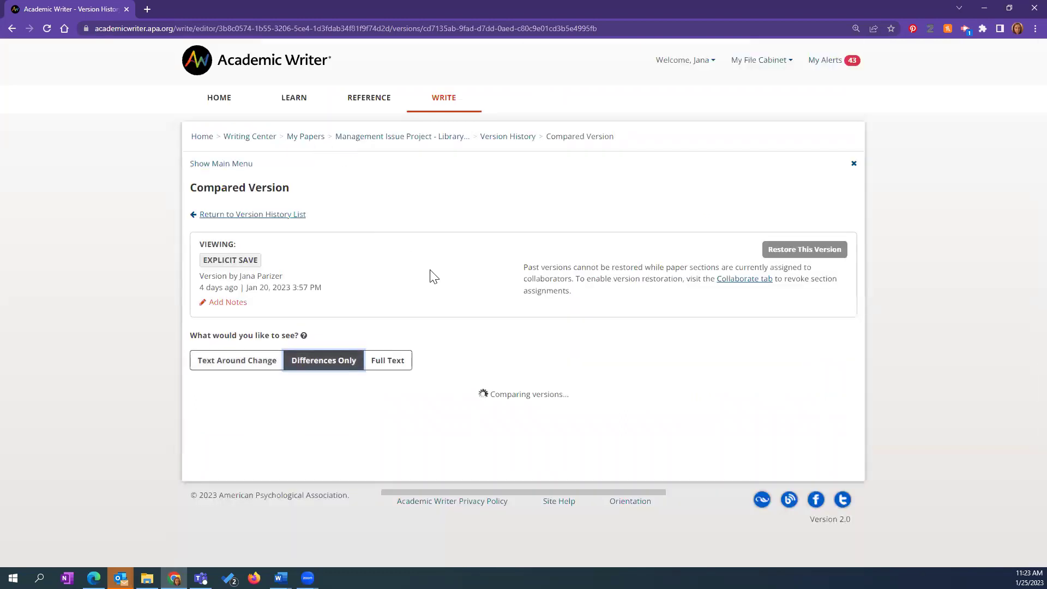
scroll(726, 394, down, 3)
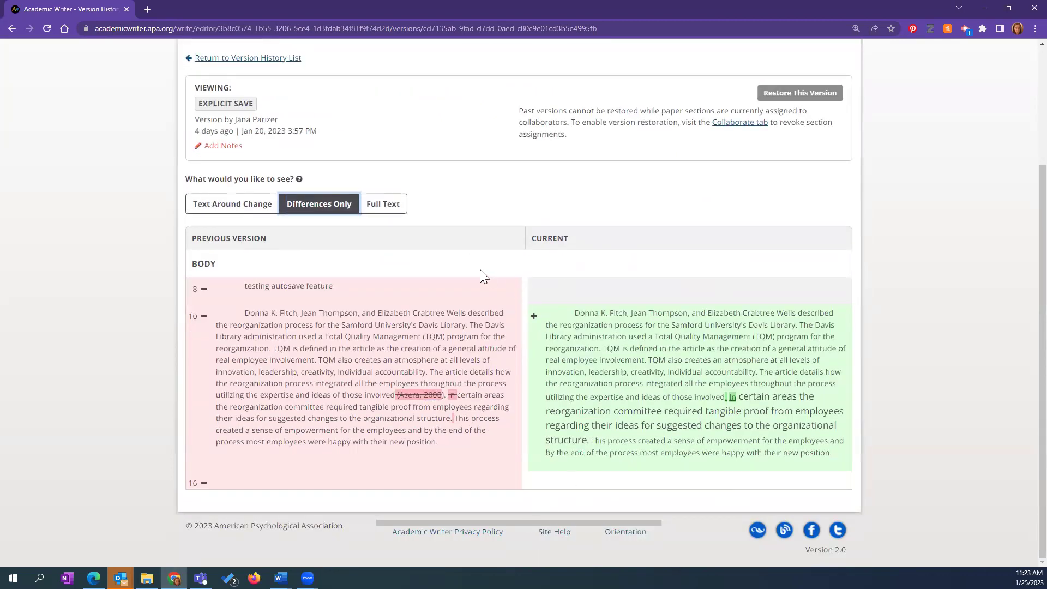
click(379, 204)
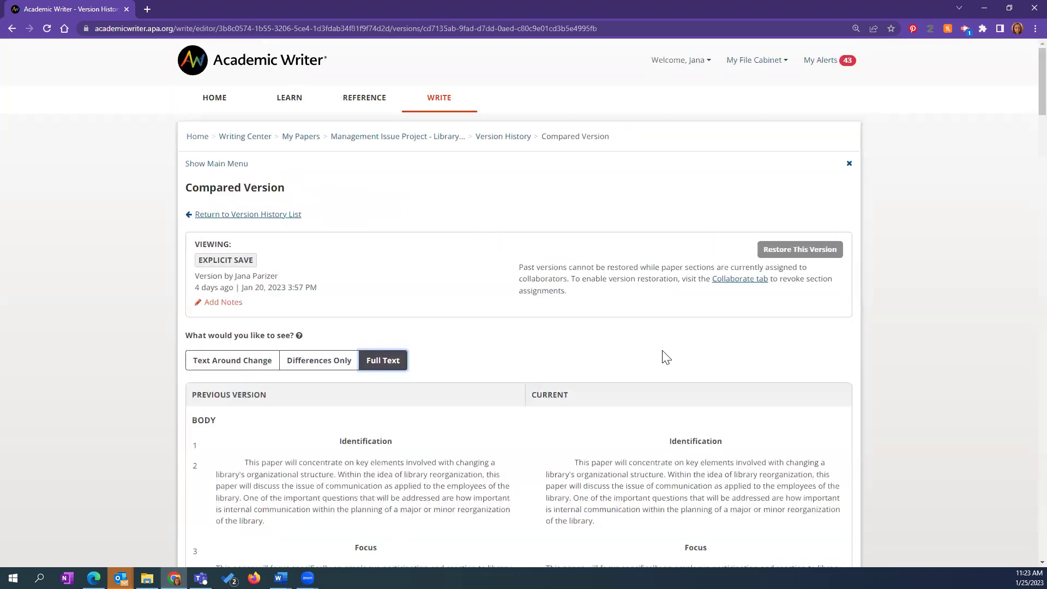
scroll(633, 352, down, 7)
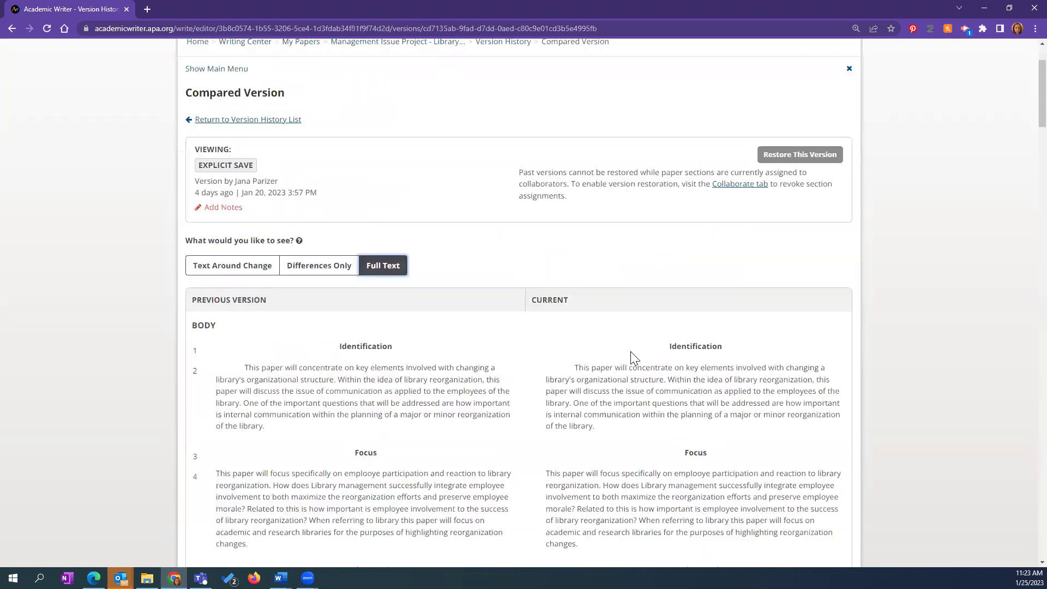
scroll(642, 331, down, 12)
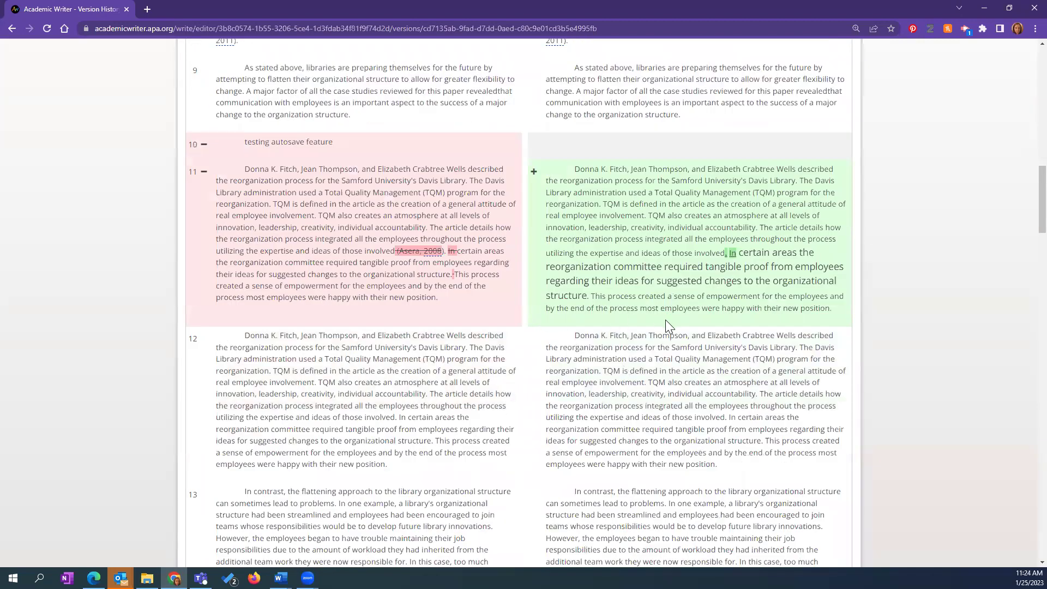
scroll(665, 320, down, 4)
scroll(671, 314, up, 15)
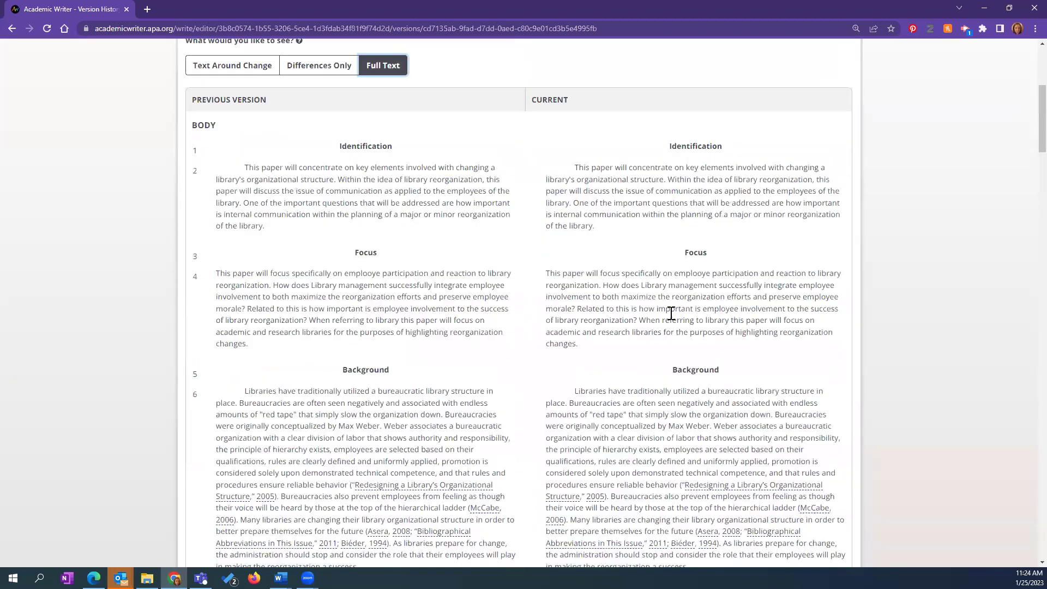
scroll(670, 313, up, 5)
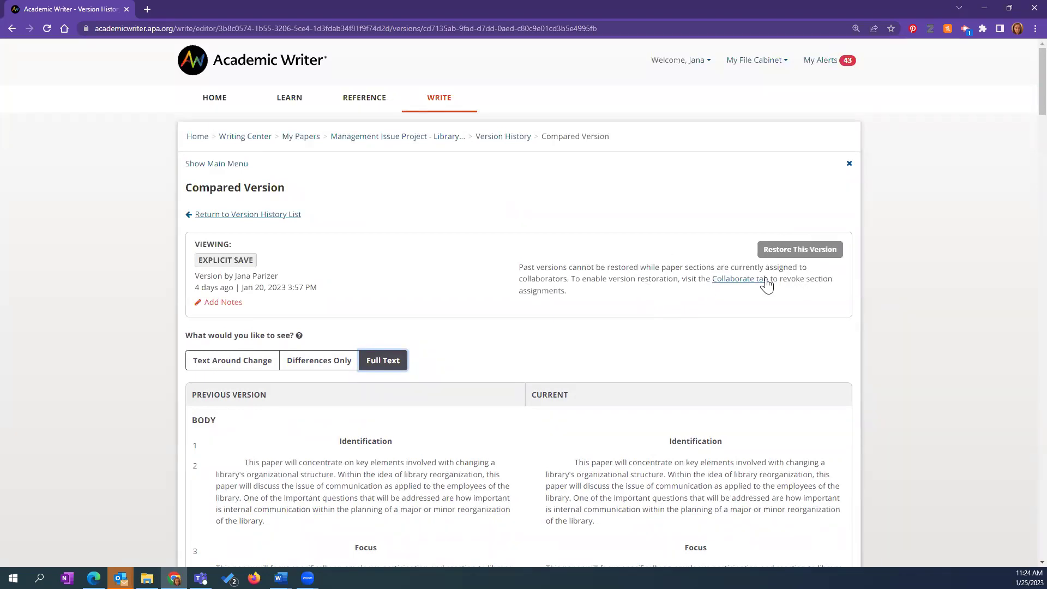
scroll(644, 332, down, 2)
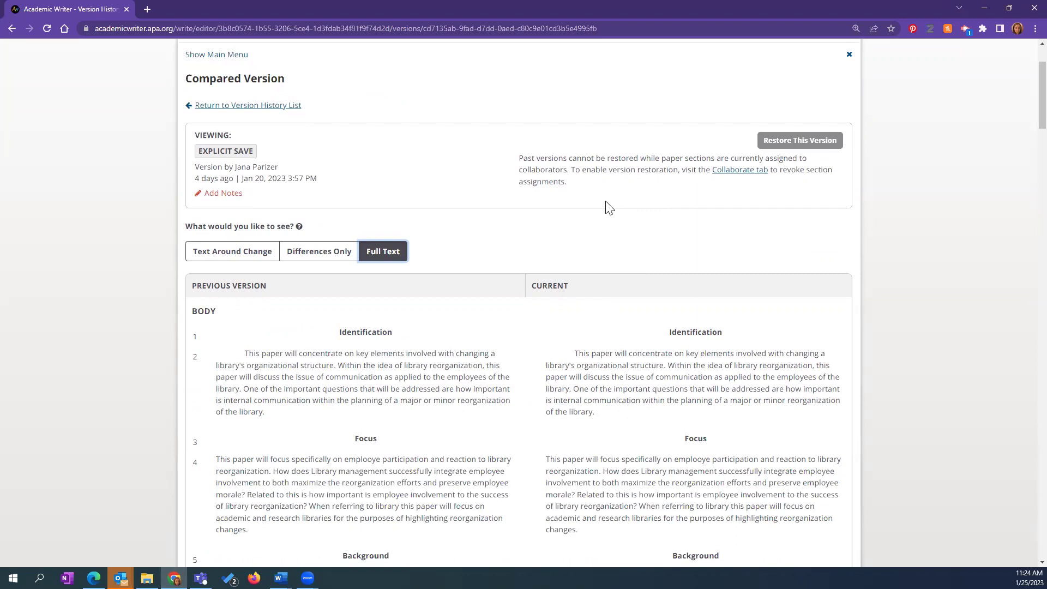
scroll(611, 196, up, 2)
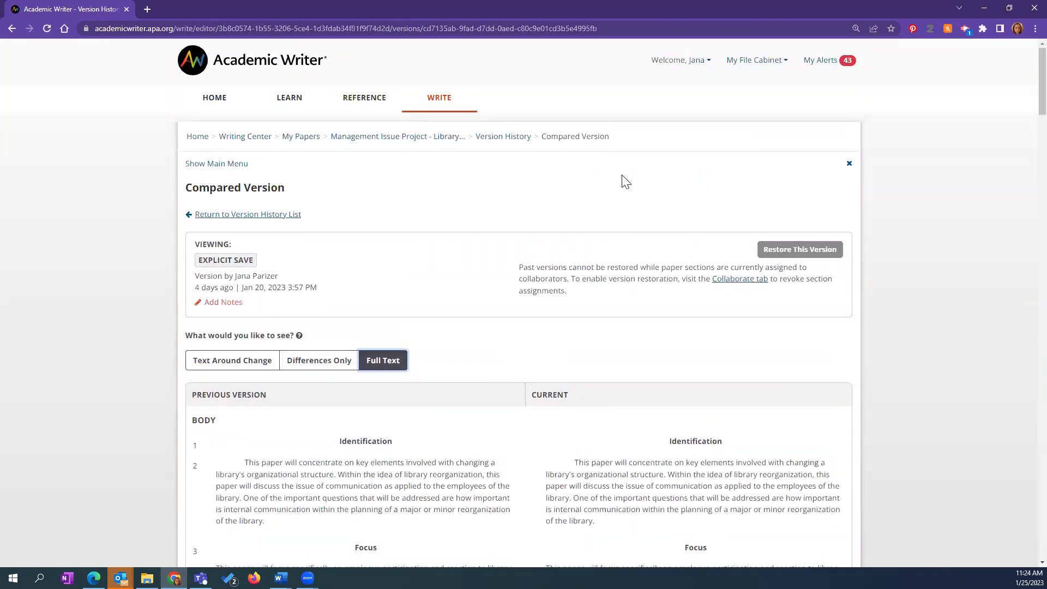
- Close the compared version to return to the Body editor, and look over the opening sections of the paper
click(850, 164)
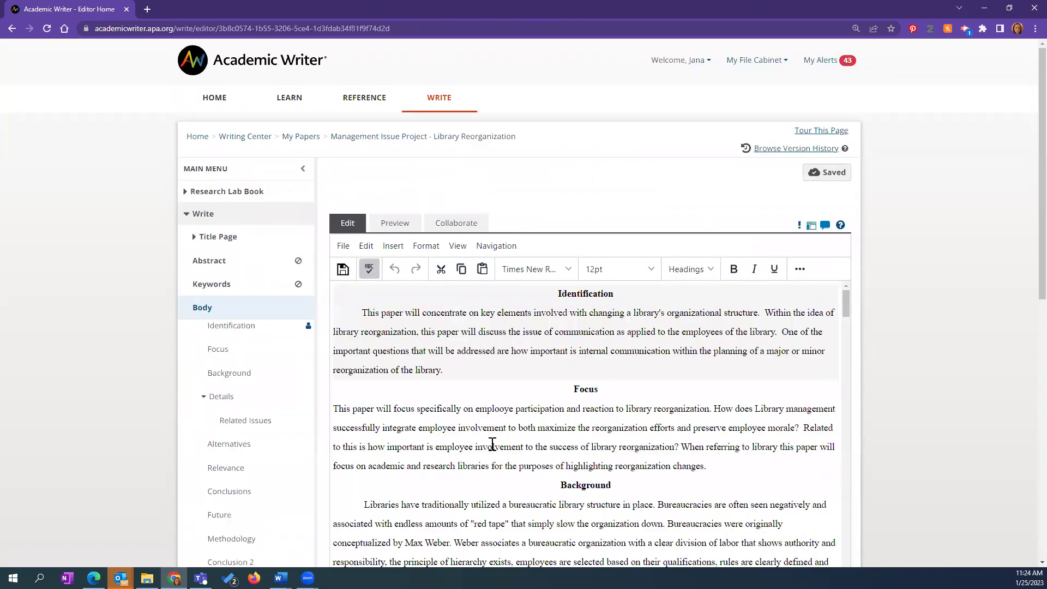
scroll(677, 428, down, 2)
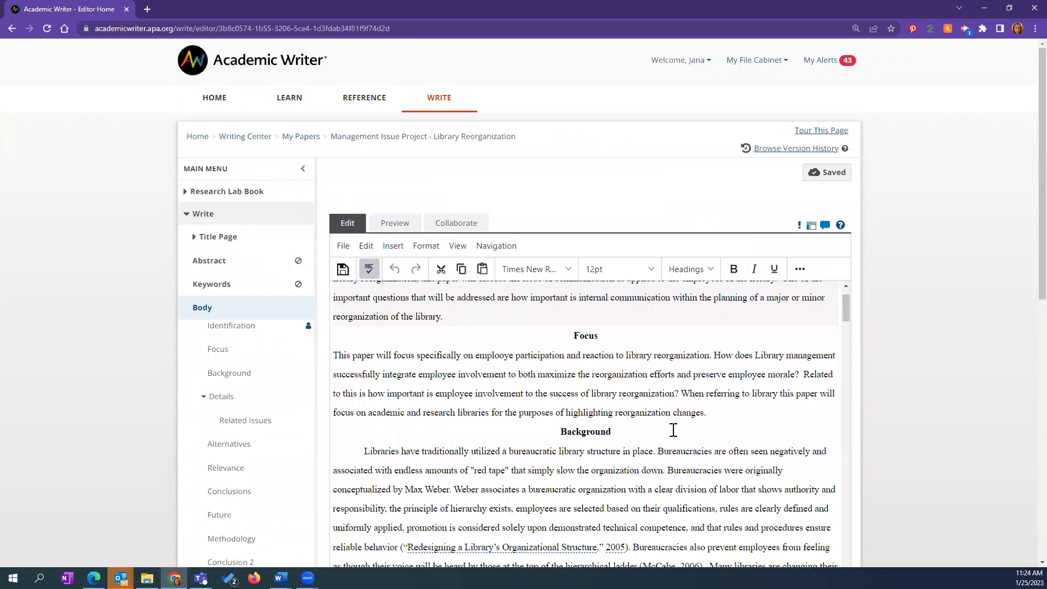
scroll(709, 412, up, 2)
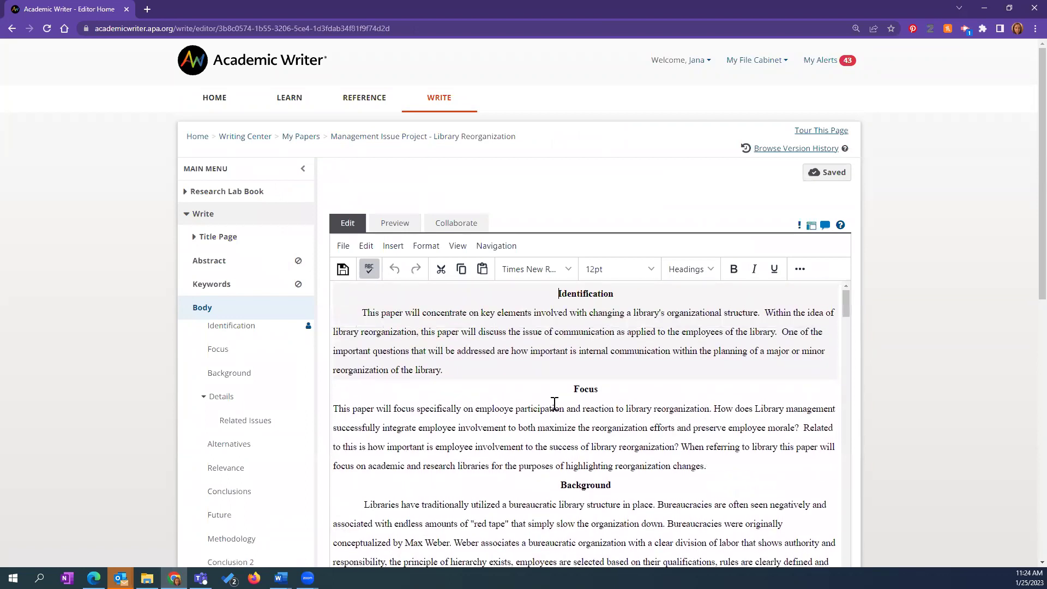
- Open the paper's collaboration settings, bring up the form for adding a new user, and choose the Collaborator role
click(450, 225)
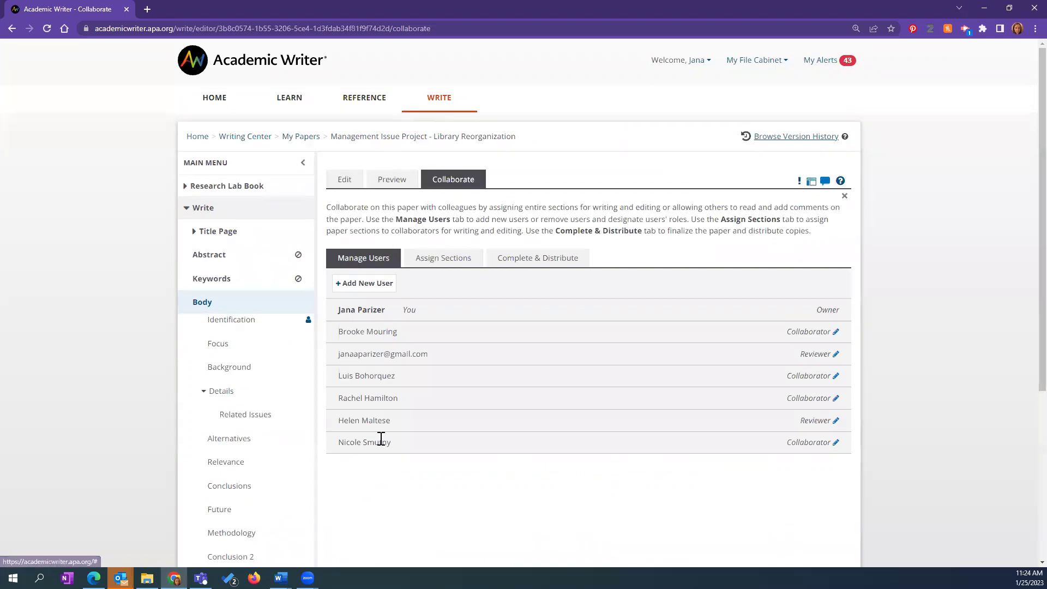
click(347, 288)
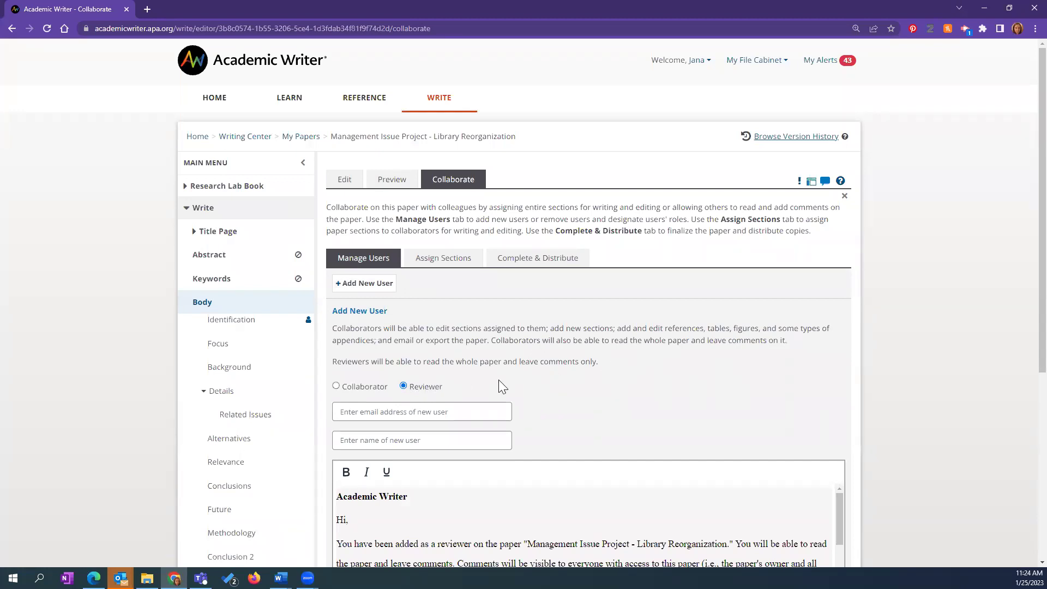
click(340, 389)
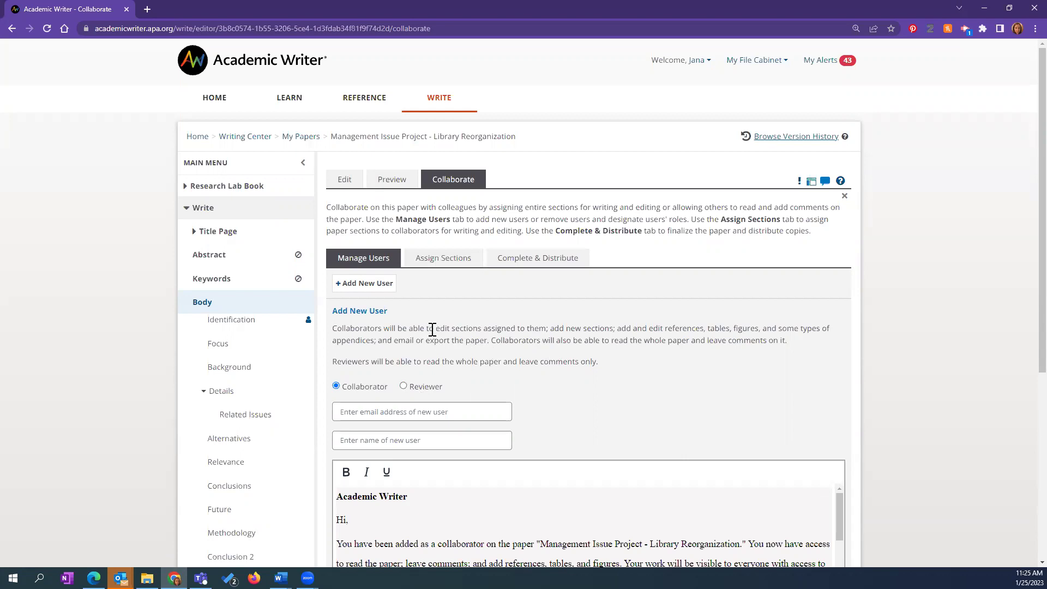
- Look over the section assignments and the Complete & Distribute options, and return to the Body editor
click(437, 260)
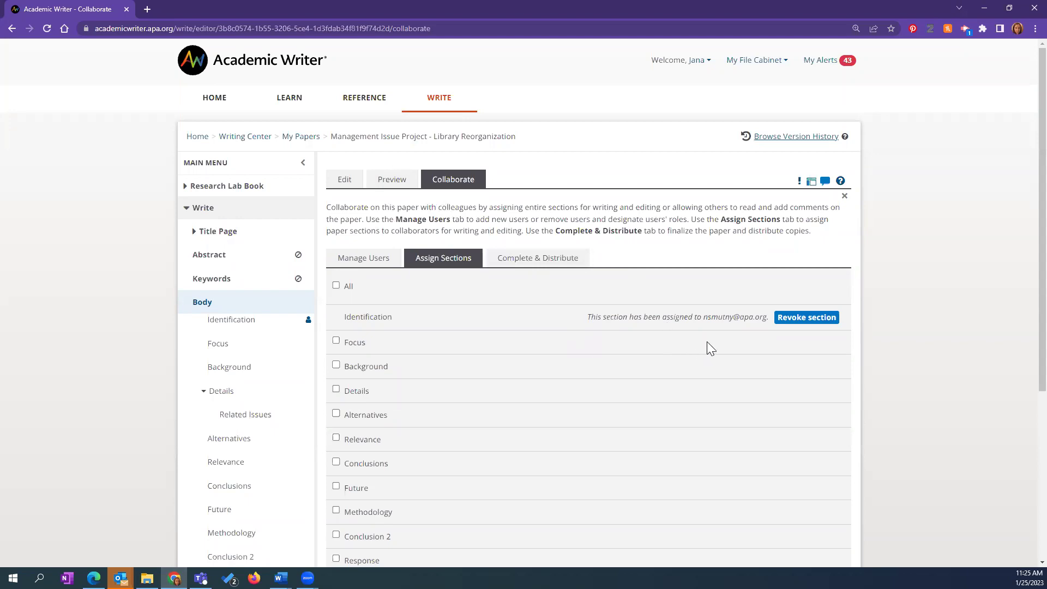
click(540, 258)
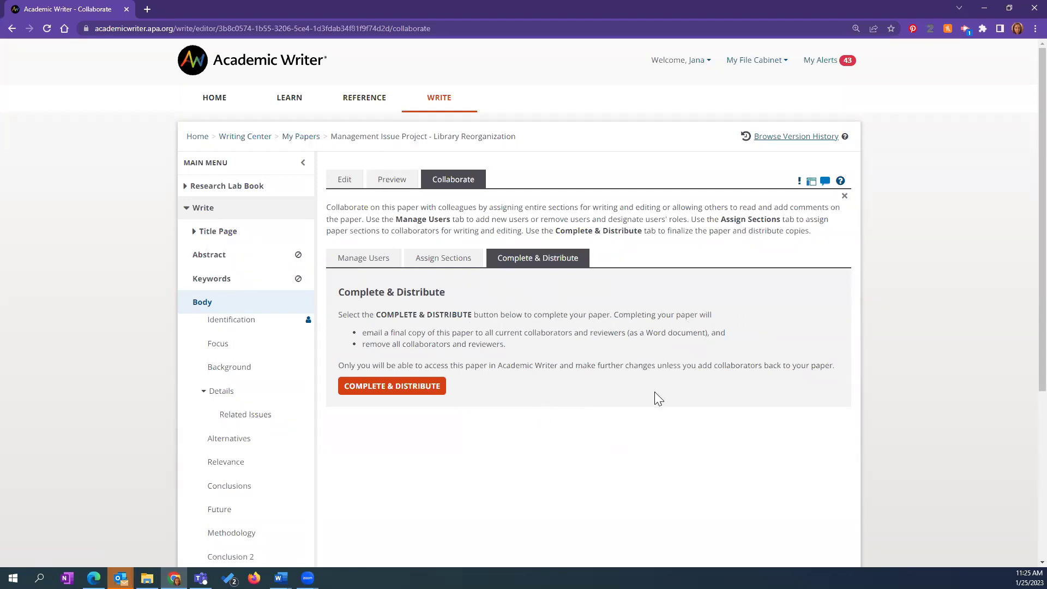
click(369, 254)
click(845, 197)
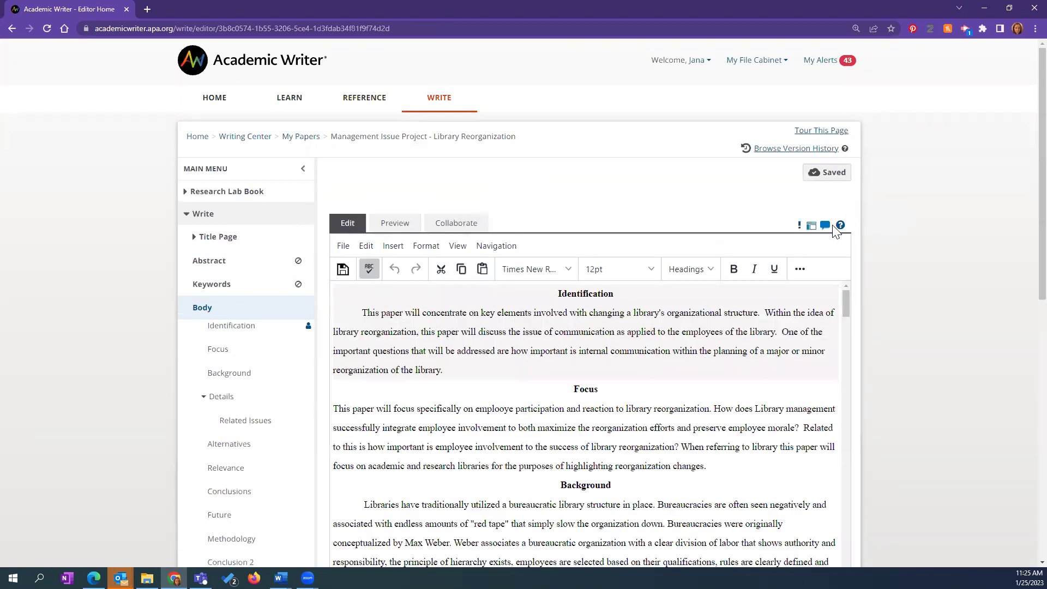
- Show the comments beside the Body text, look over the commented passages, and select the closing sentence of the Focus section
click(825, 226)
scroll(922, 289, down, 4)
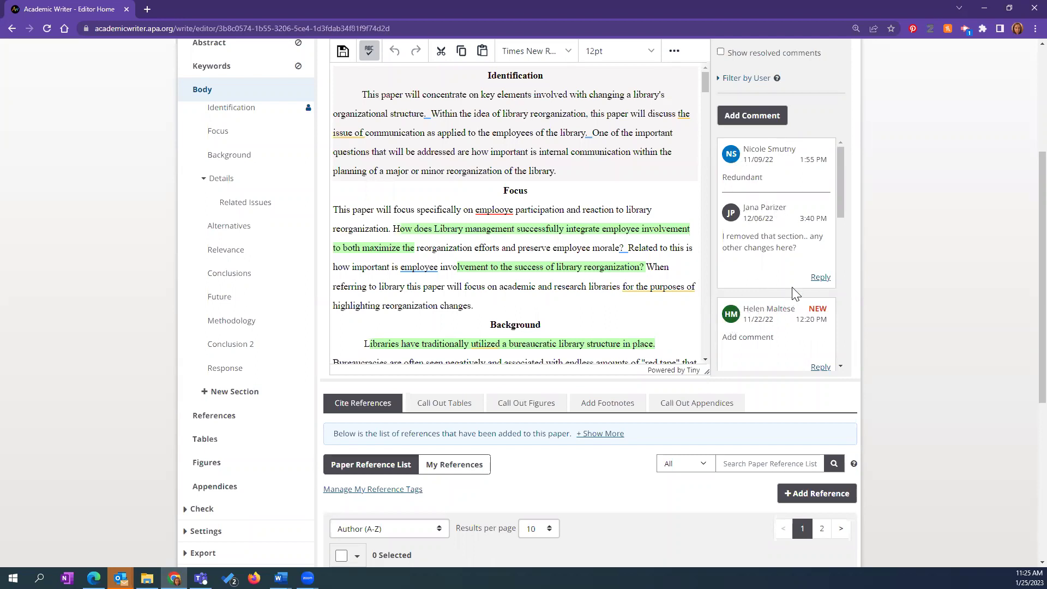
scroll(742, 295, up, 1)
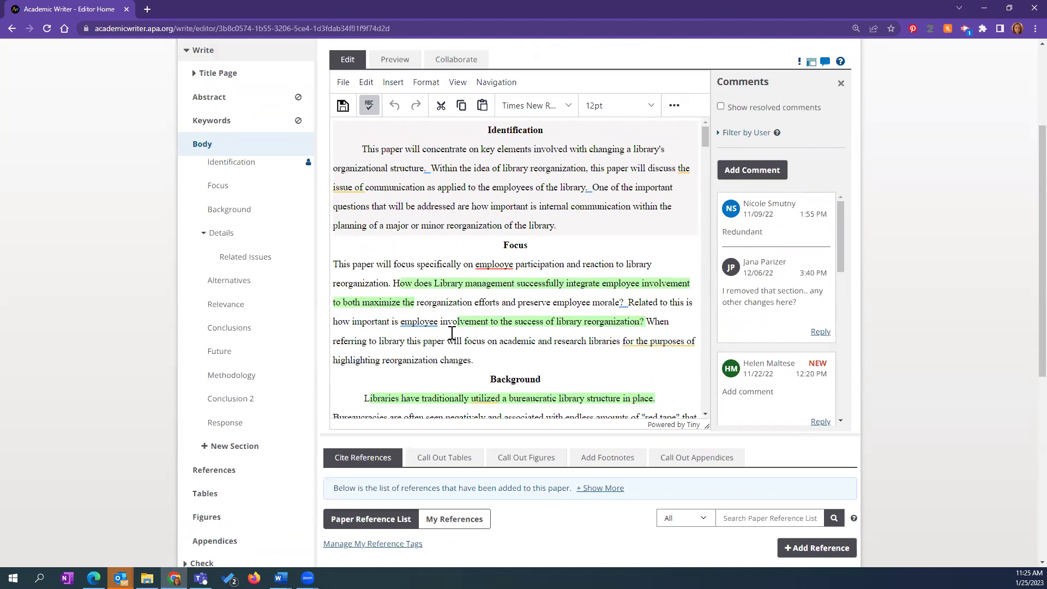
drag(472, 361, 349, 334)
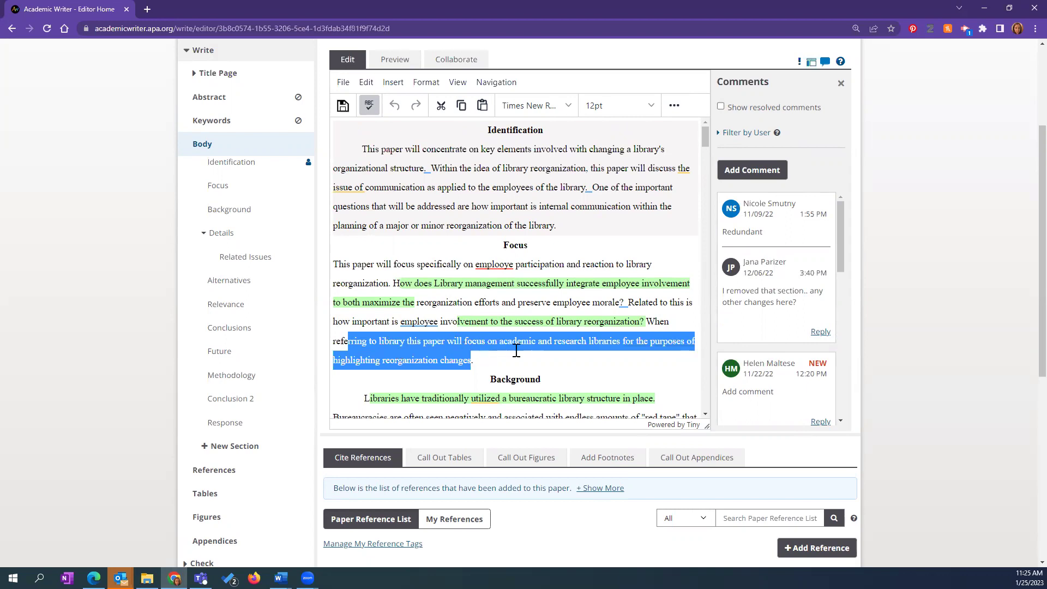
scroll(804, 221, up, 1)
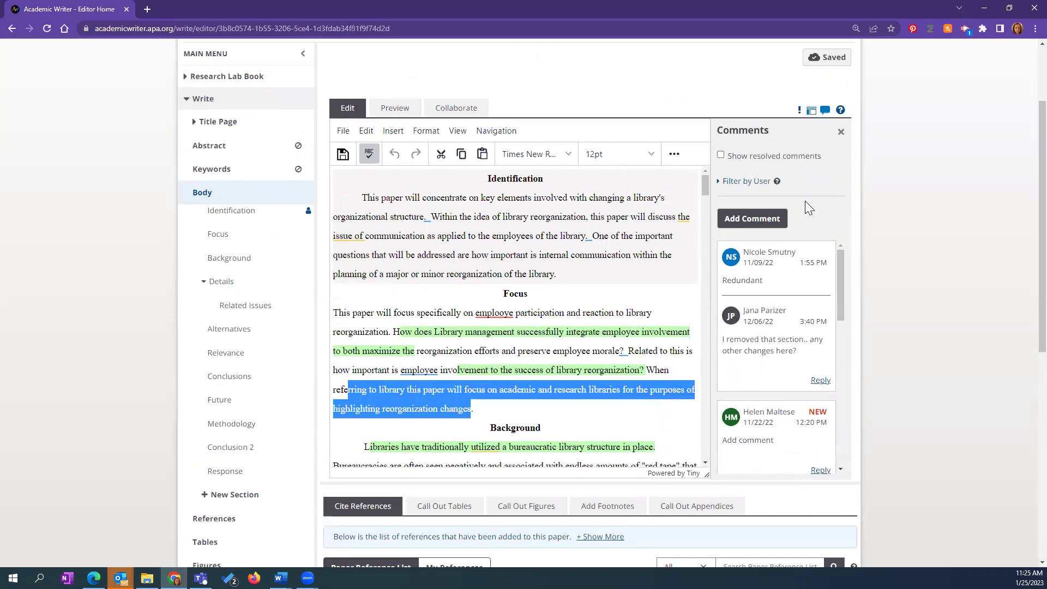
- Filter the comments to only those by the first listed user, and look through that reviewer's comments
click(755, 190)
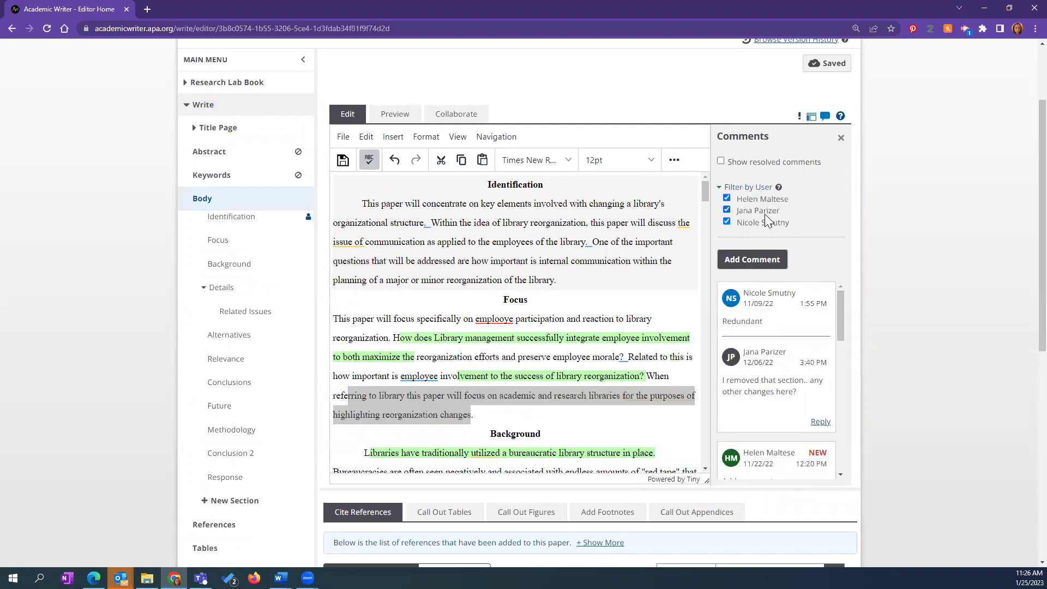
click(726, 211)
click(727, 222)
scroll(800, 419, down, 5)
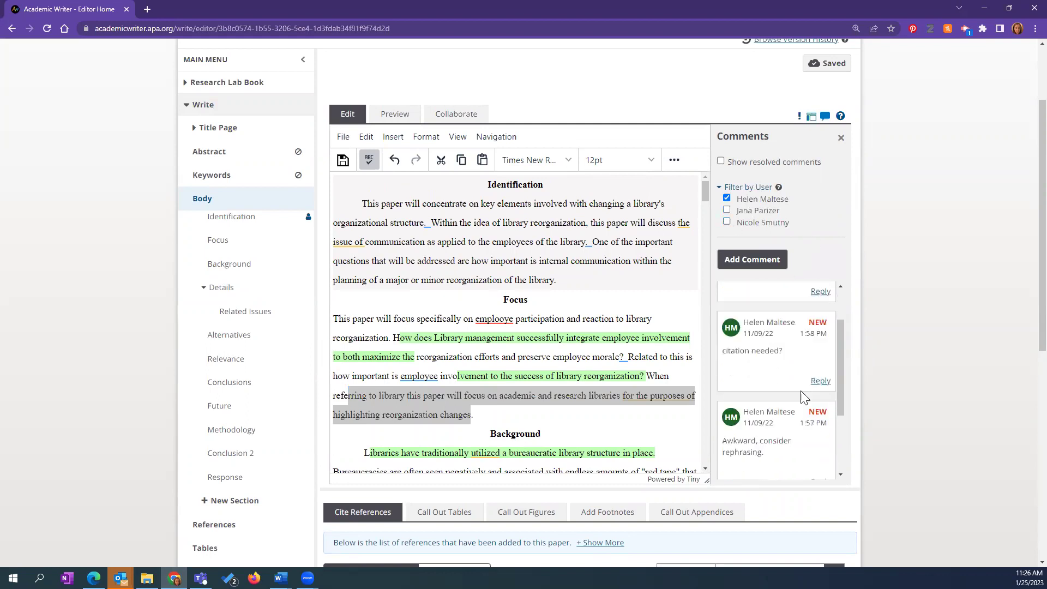
scroll(800, 364, down, 3)
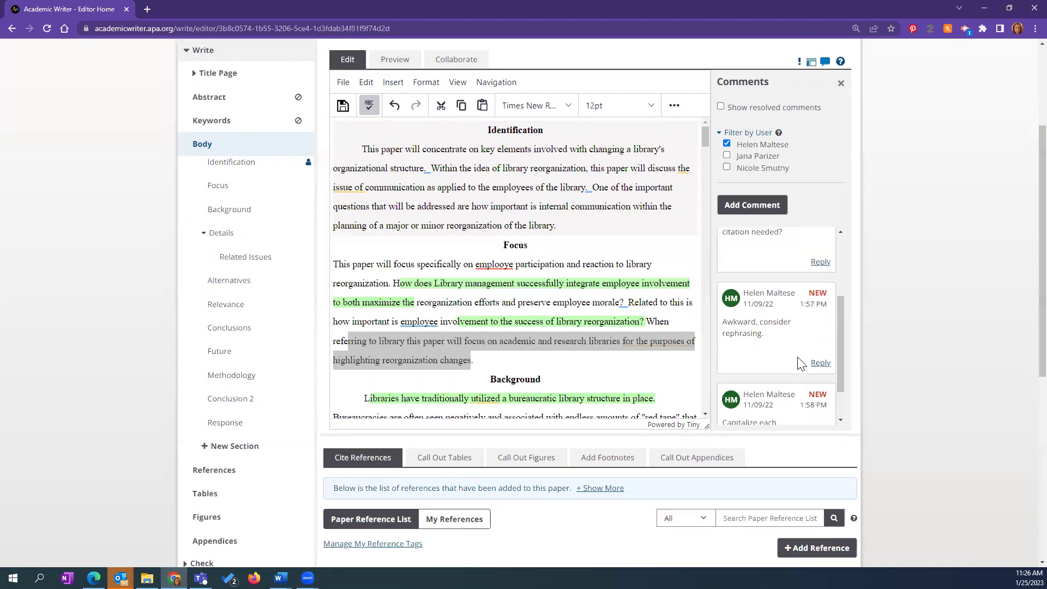
scroll(824, 244, up, 2)
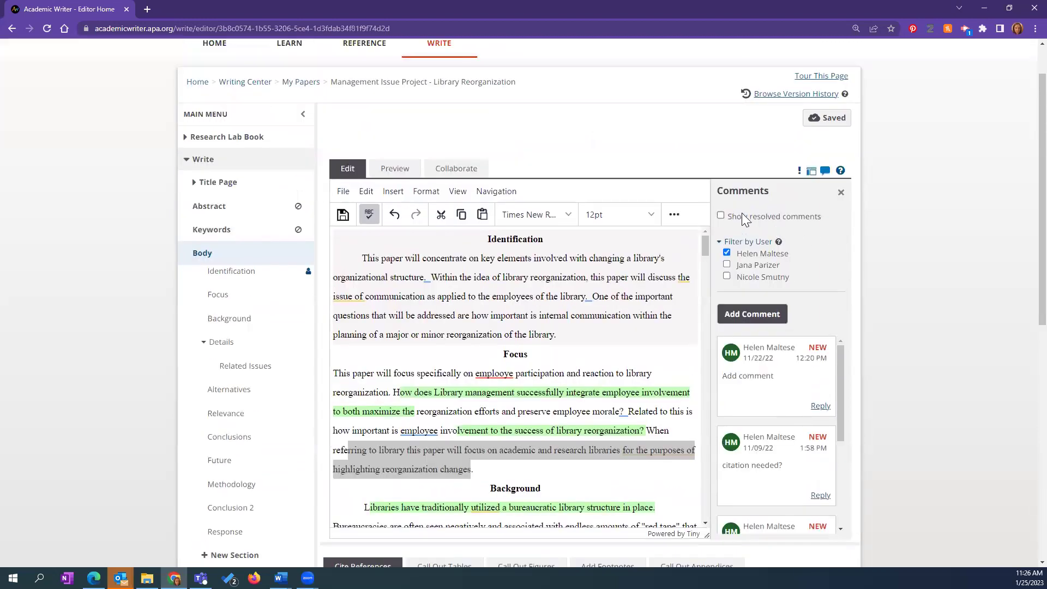
- Include resolved comments in the comment list and look over the reopening option
click(722, 216)
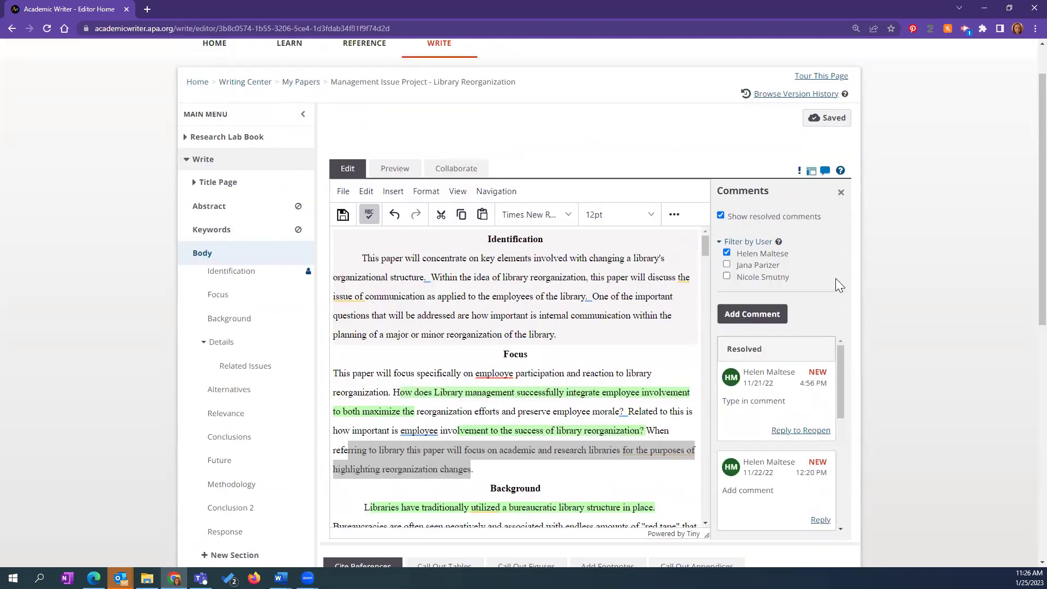
scroll(802, 262, down, 2)
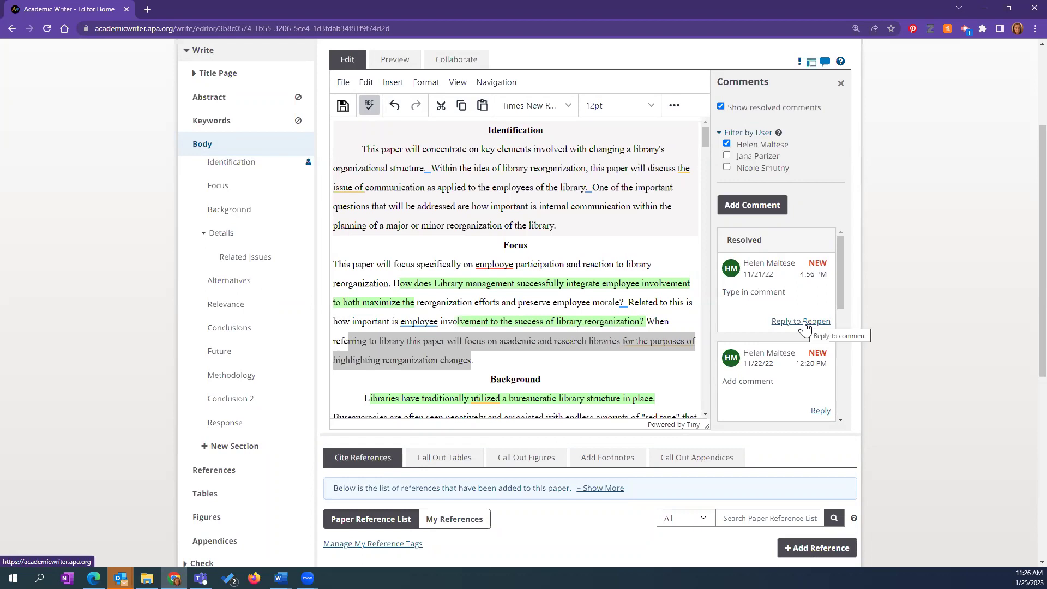
scroll(813, 316, down, 2)
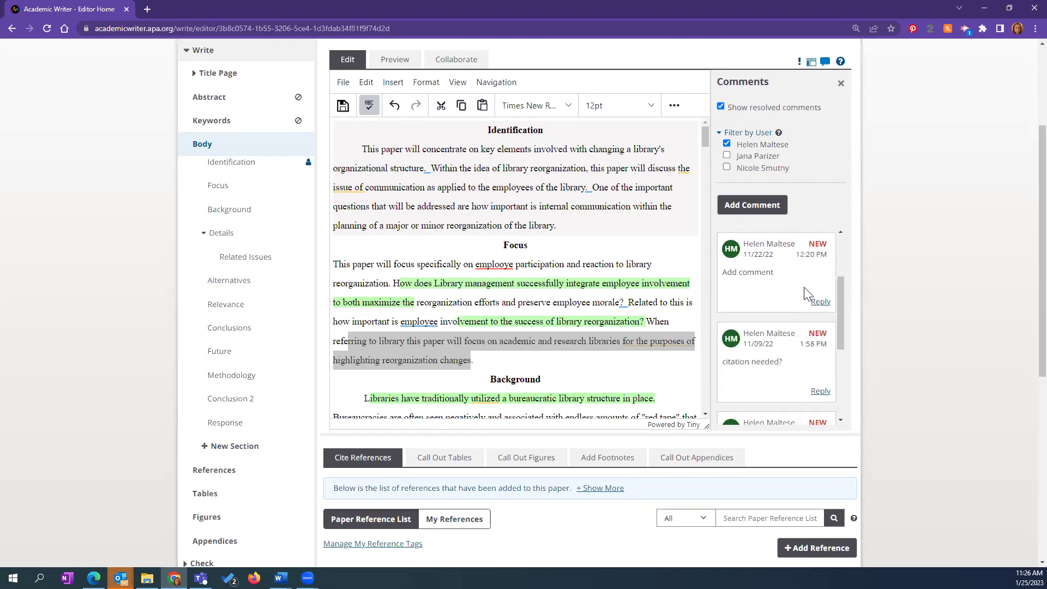
- Try to reply "thank you, I took your advice" to the reviewer's comment dated 11/22/22
click(819, 304)
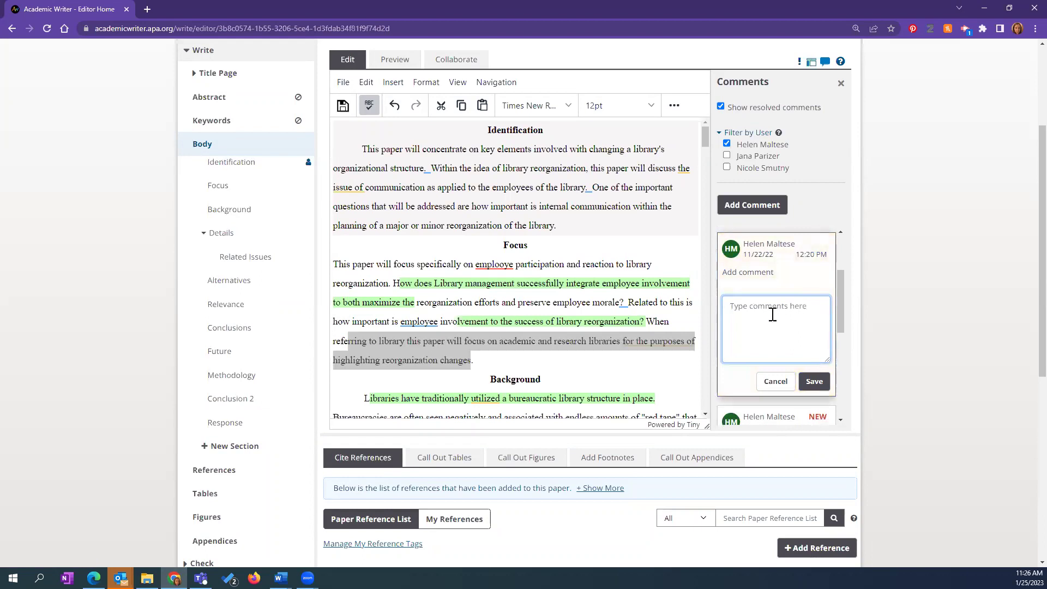
text(th)
text(ank you, I took your advice)
click(768, 312)
text(,)
click(814, 382)
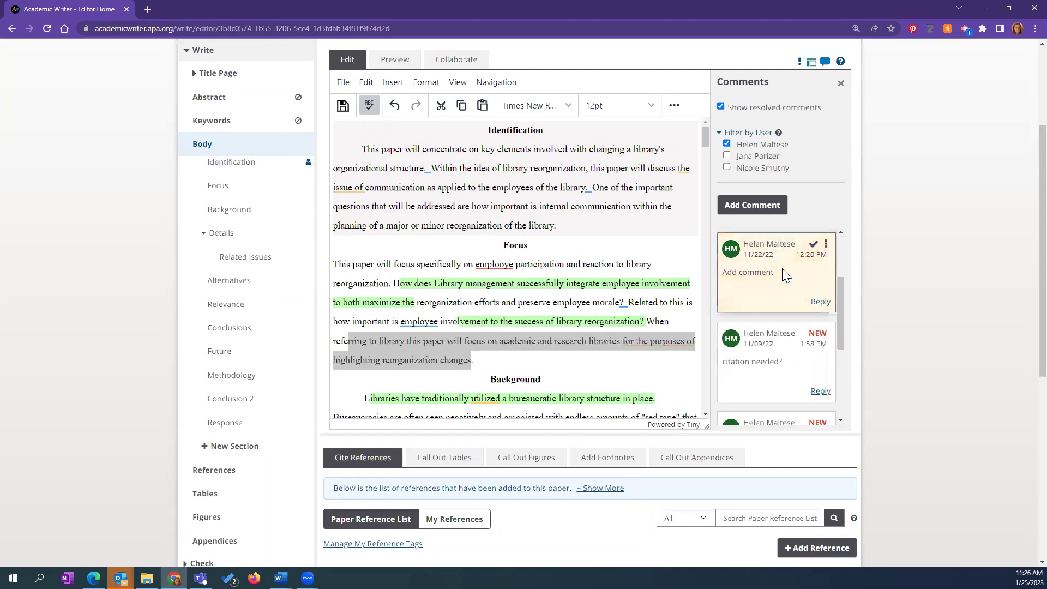
- Check the options available on the 11/22/22 comment, and look through the rest of the reviewer's comments
click(825, 246)
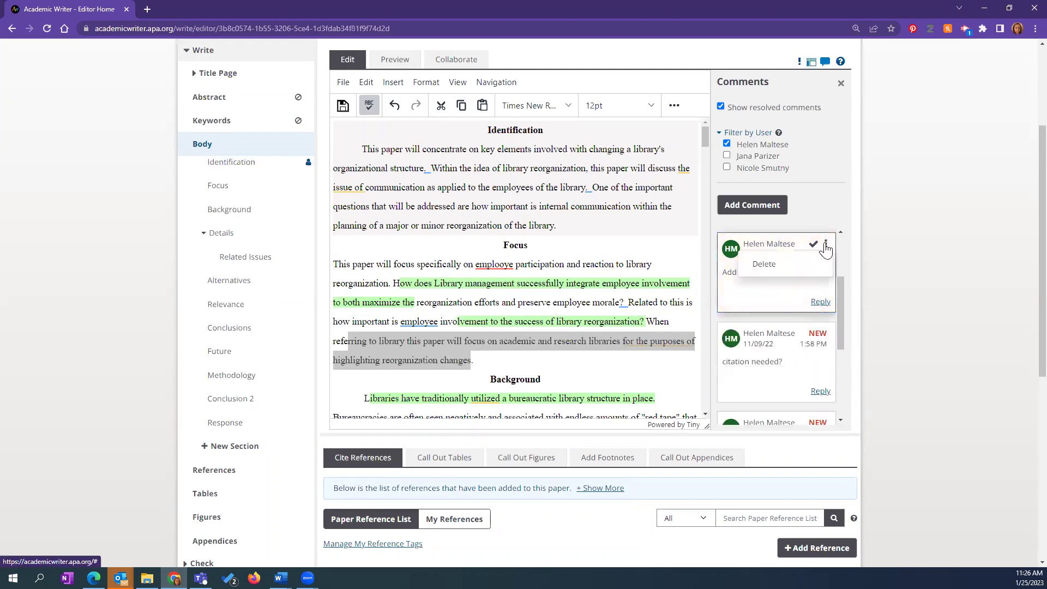
click(776, 303)
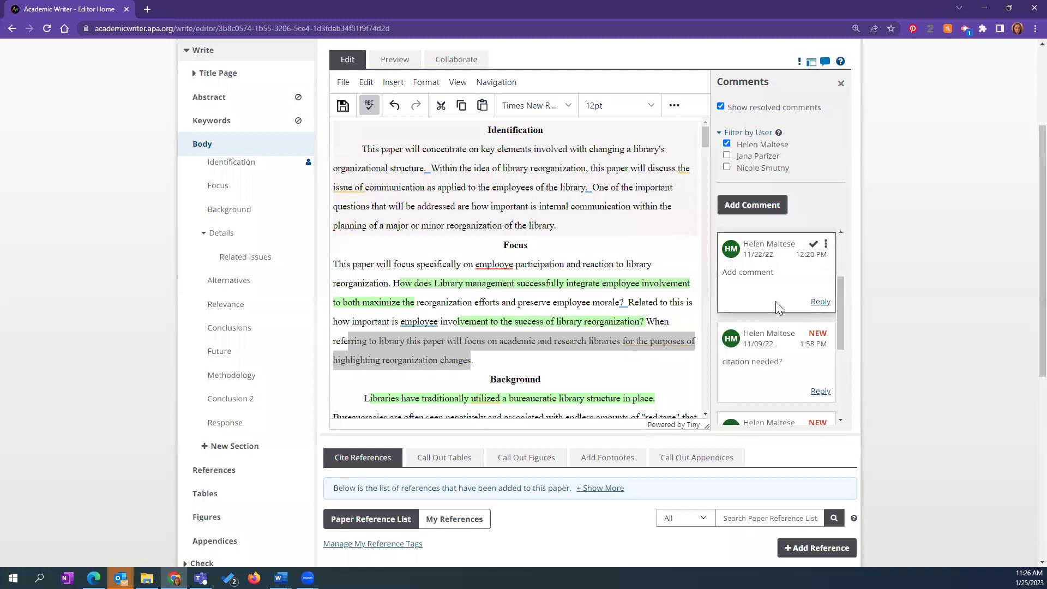
scroll(790, 289, down, 2)
scroll(789, 284, down, 1)
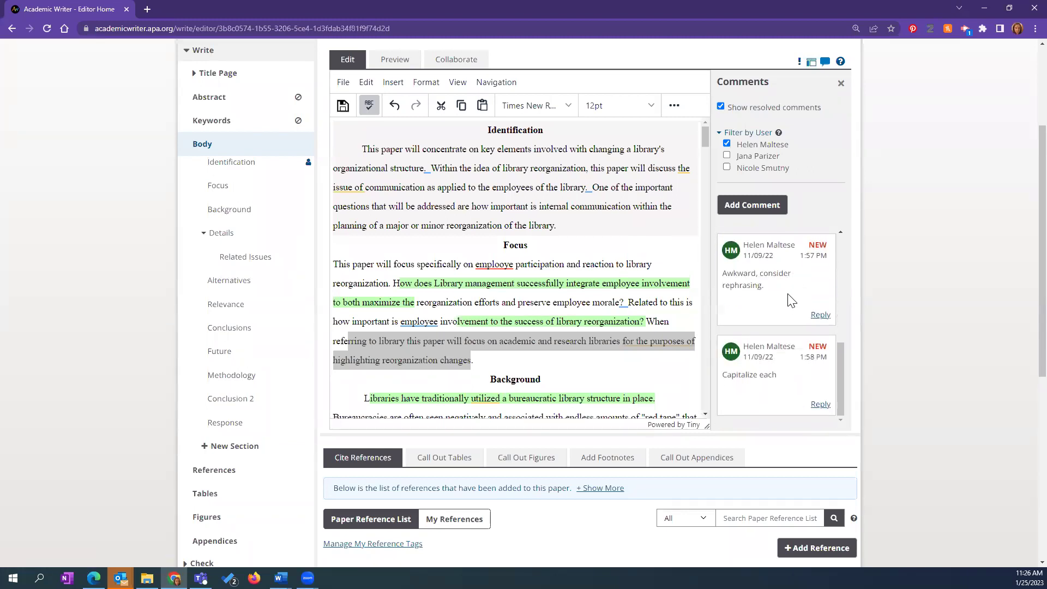
scroll(793, 318, up, 4)
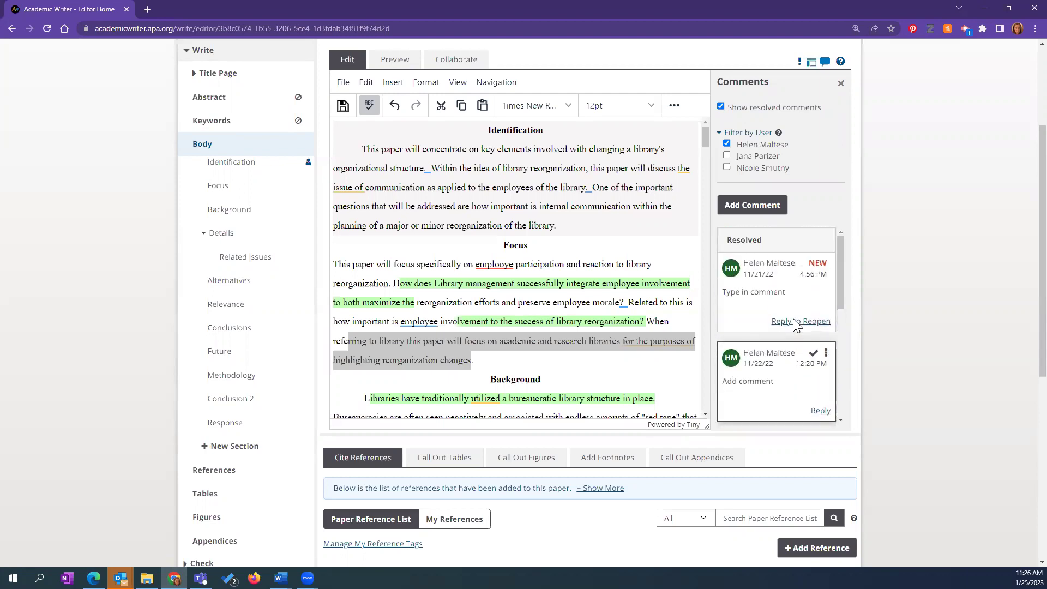
scroll(917, 295, up, 3)
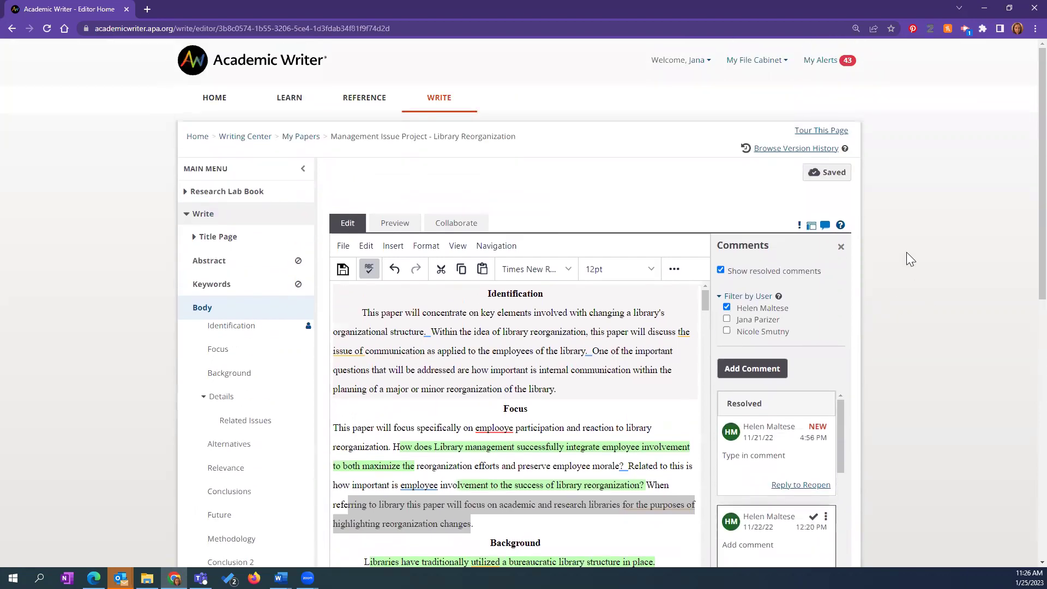
- View the account's recent alerts about comments and assigned sections, and close both the alerts and the comments
click(823, 61)
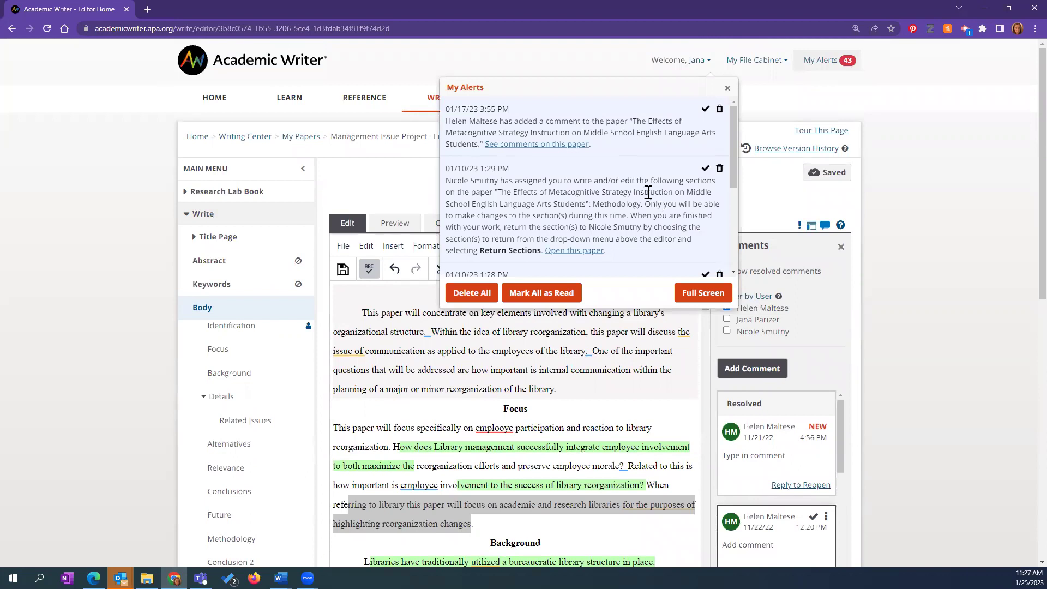
click(727, 89)
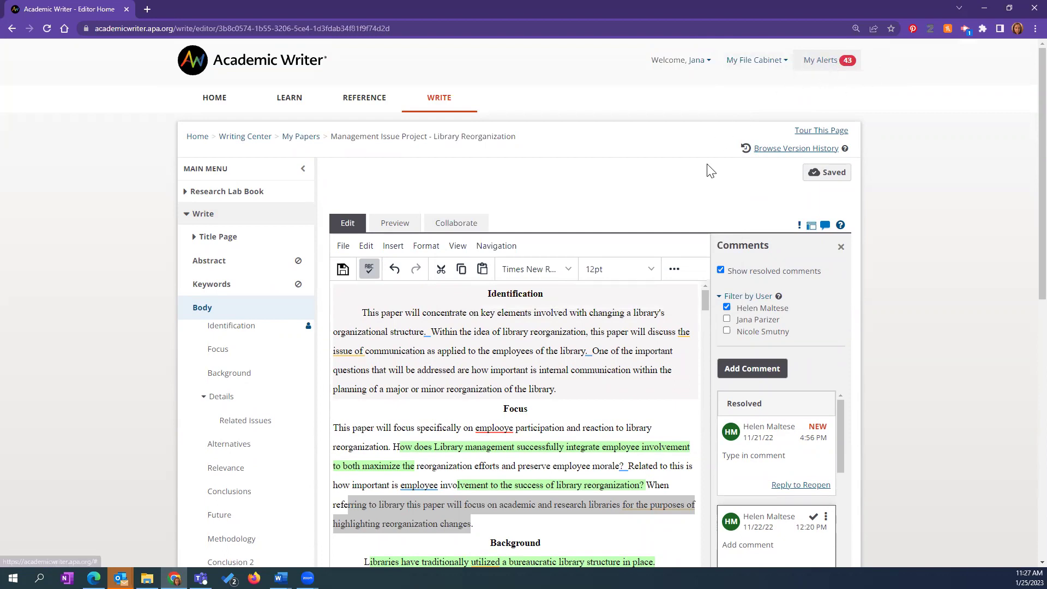
click(842, 251)
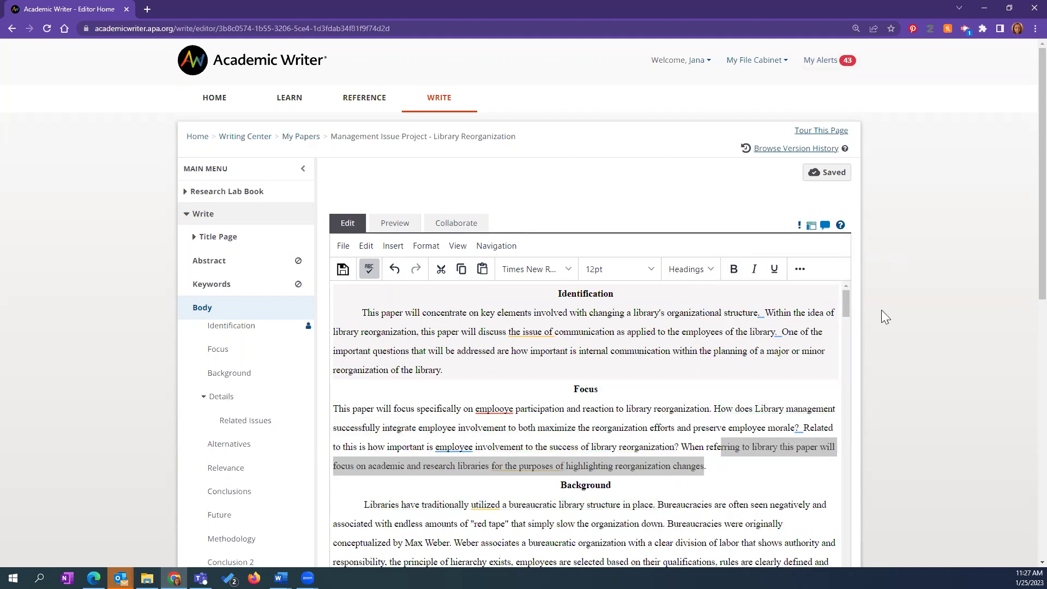
- Look over the Cite References tools below the Body editor, and switch from the paper's reference list to My References
scroll(922, 311, down, 2)
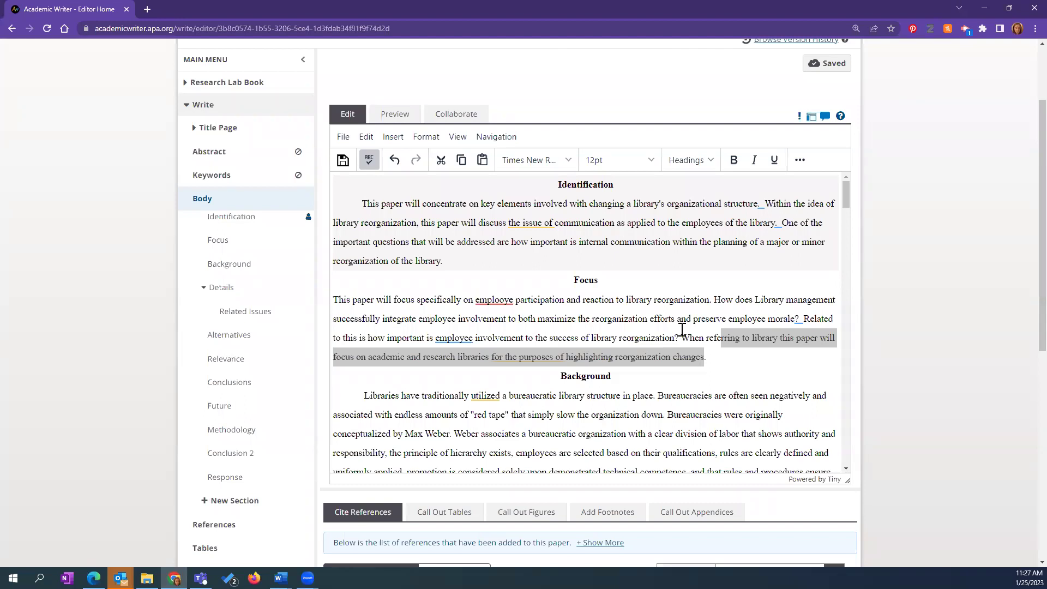
scroll(889, 318, down, 4)
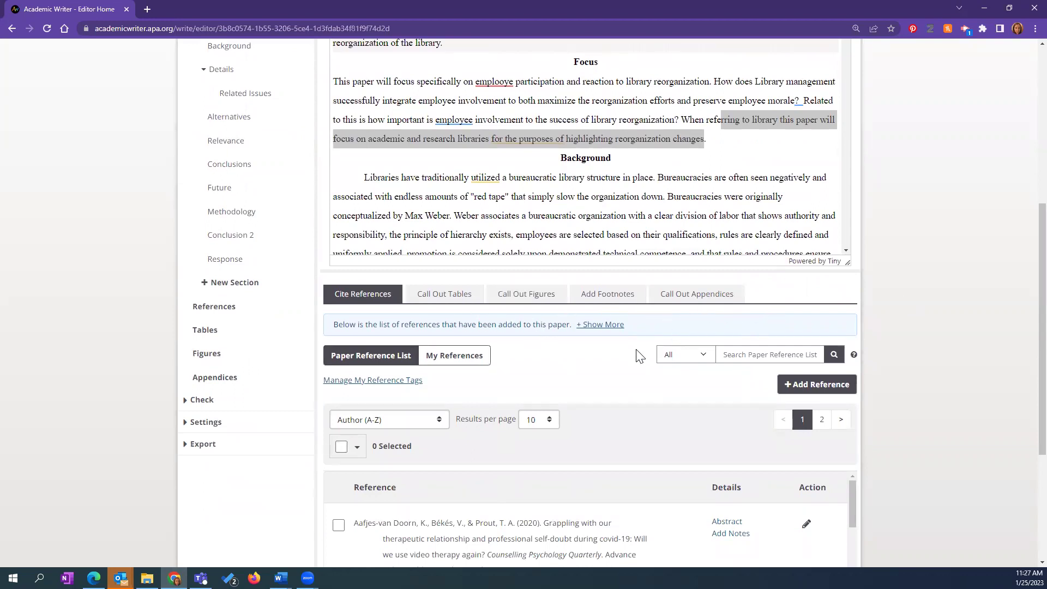
scroll(611, 378, down, 1)
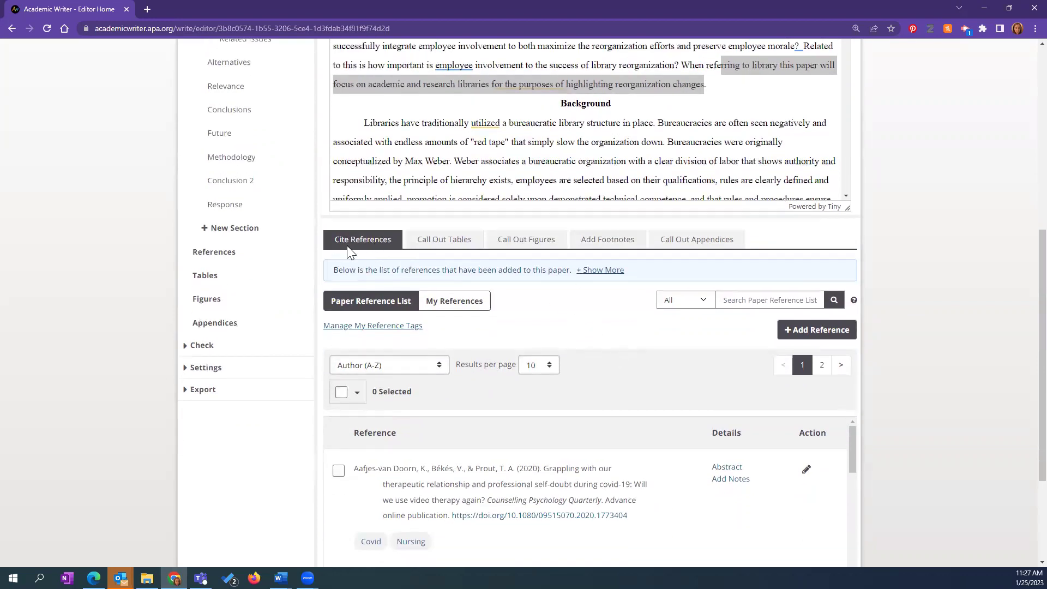
click(450, 301)
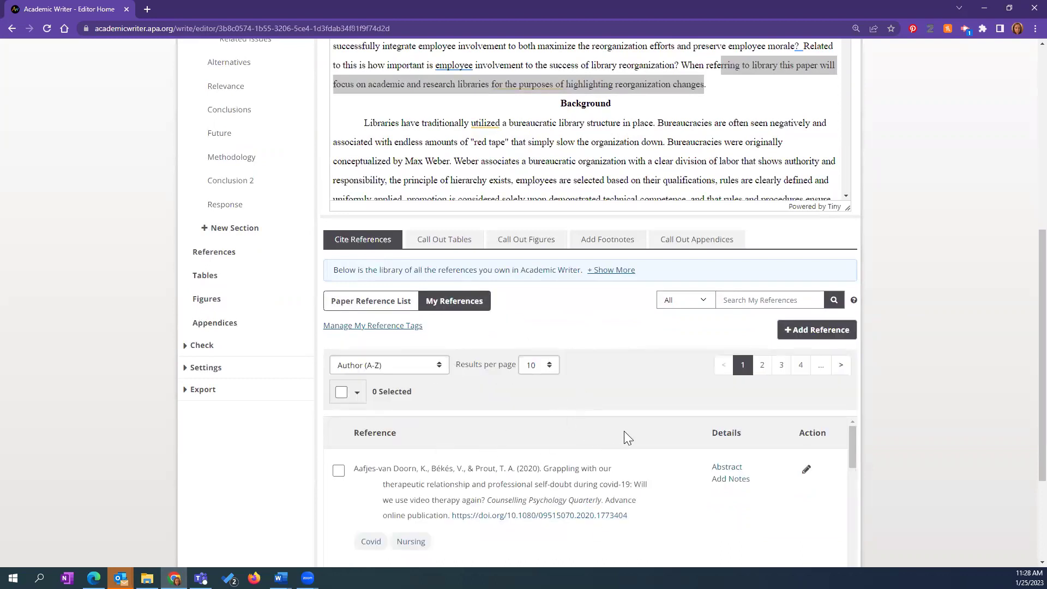
scroll(472, 335, down, 1)
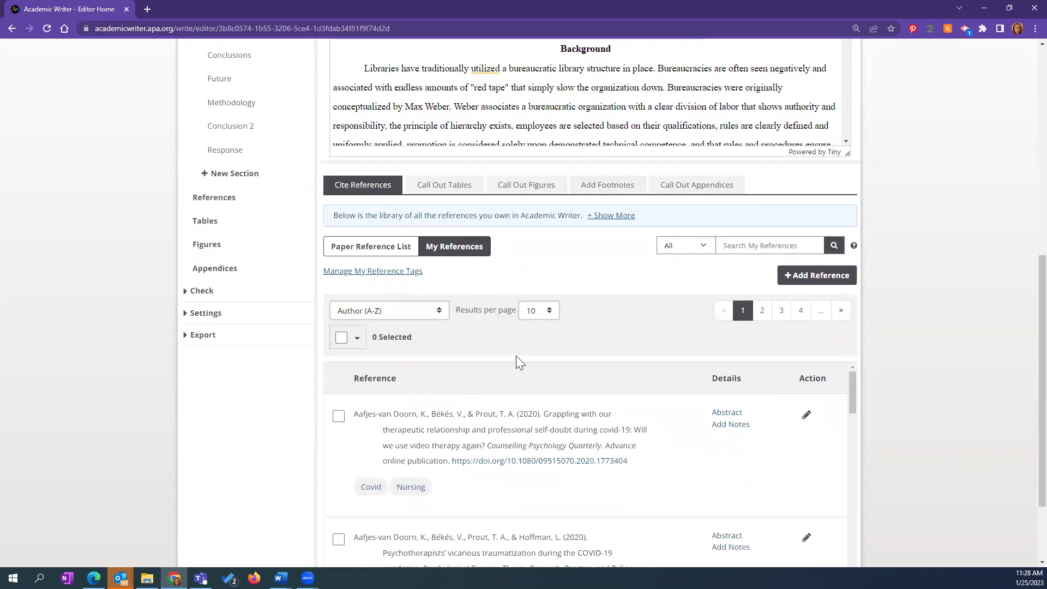
scroll(484, 357, up, 8)
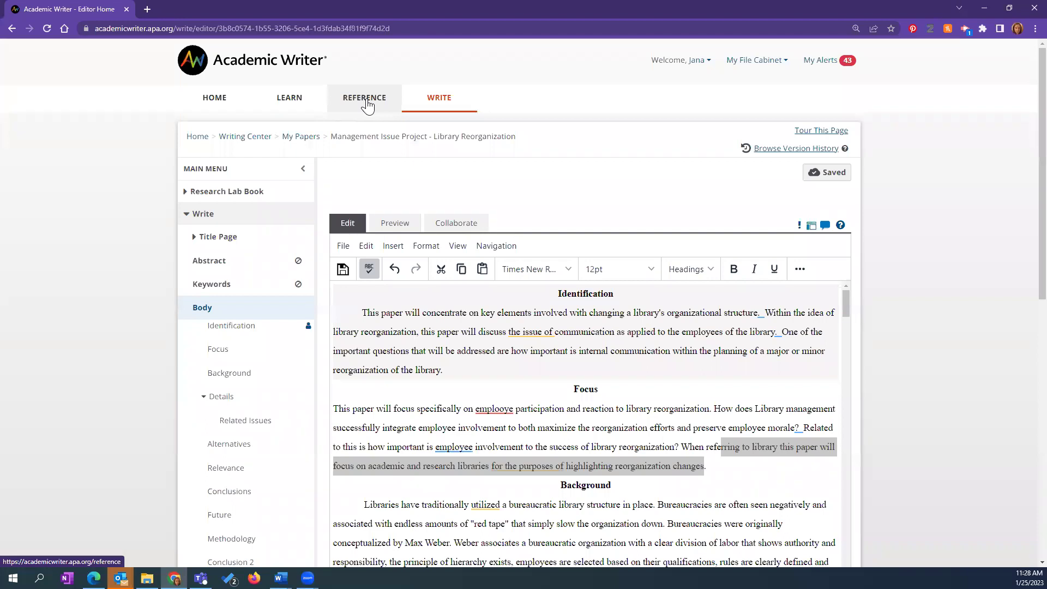
- Start adding a reference from the Cite References area to open the Add References to Paper page
scroll(567, 354, down, 6)
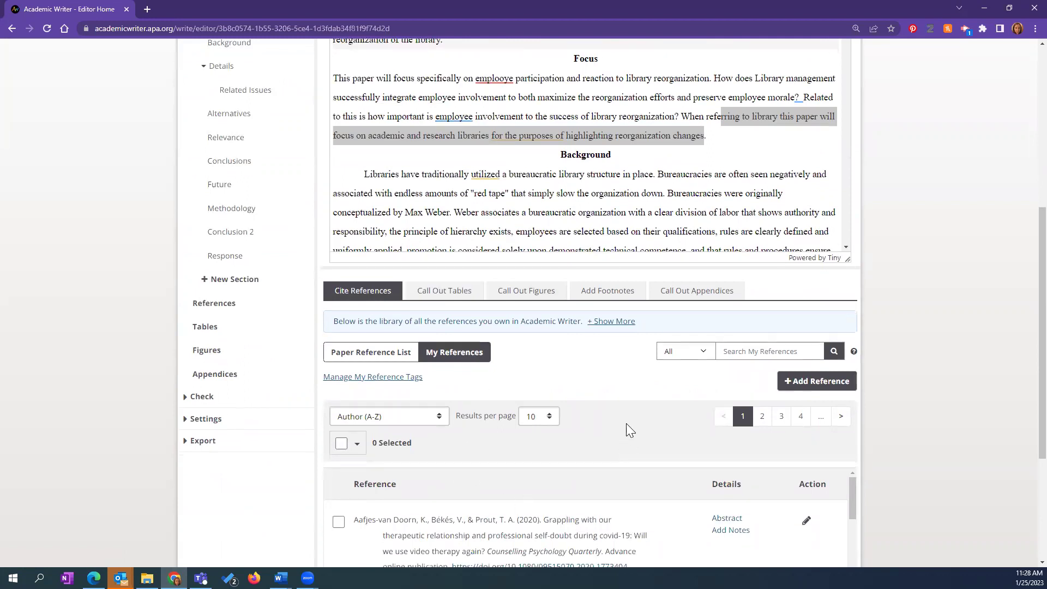
scroll(626, 423, down, 2)
click(811, 277)
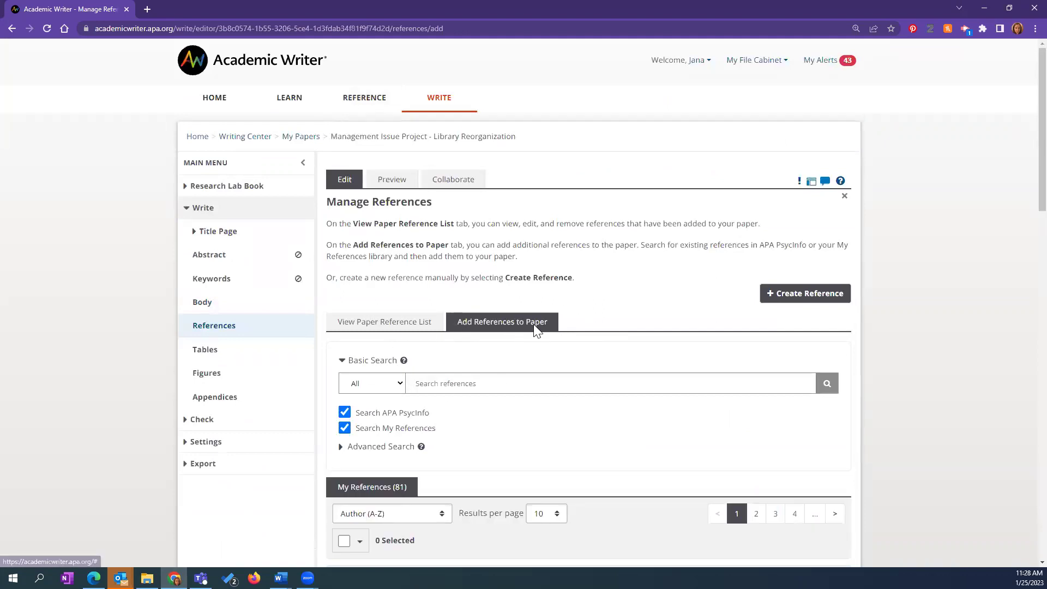
- Select the first reference on the Add References to Paper page to check its options, and close Manage References without adding it
scroll(591, 404, down, 3)
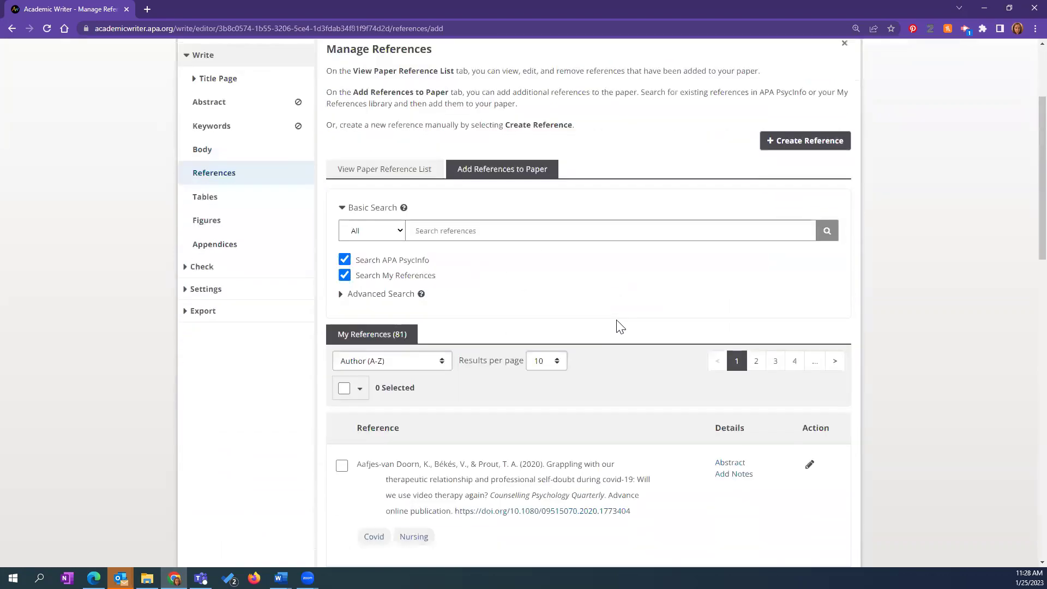
scroll(627, 330, down, 2)
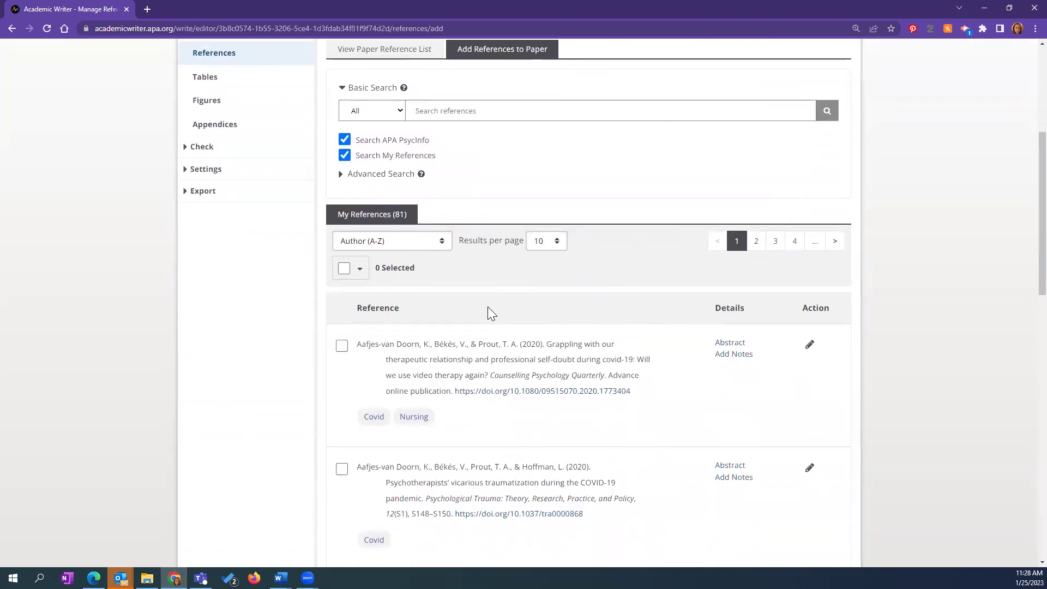
click(342, 347)
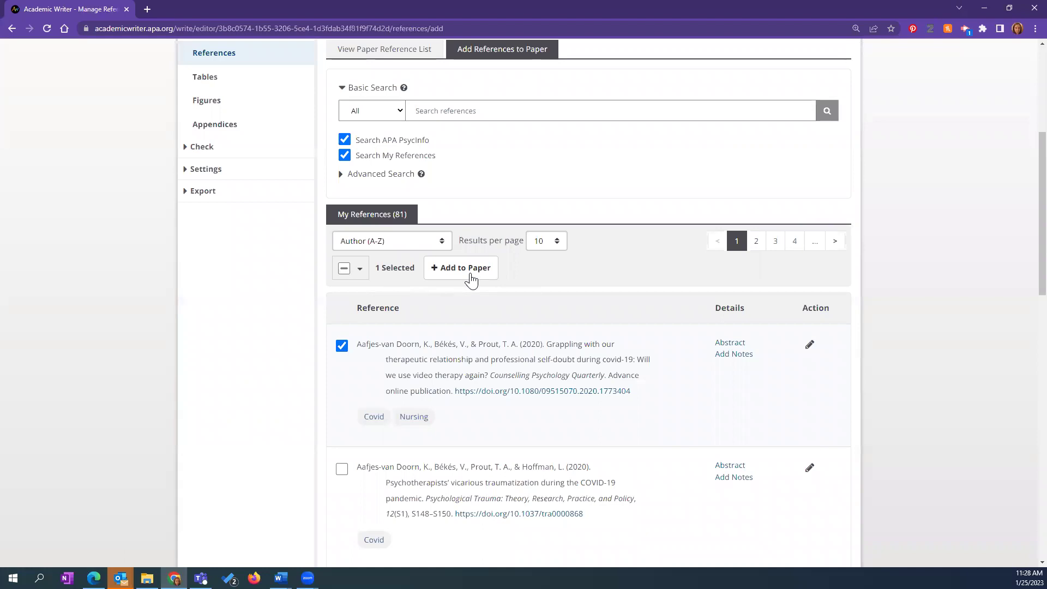
scroll(653, 354, up, 4)
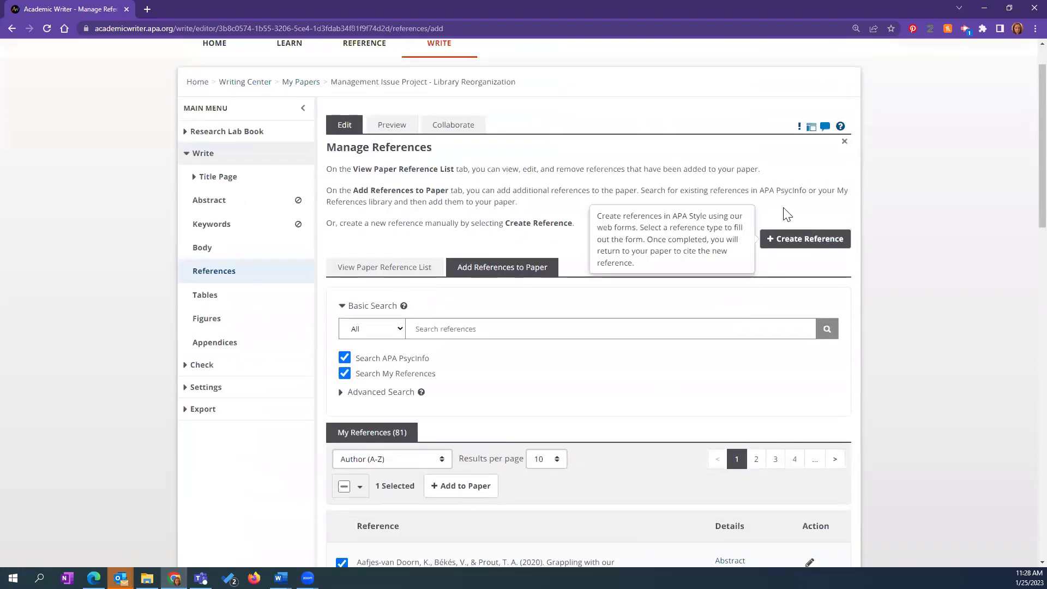
click(845, 144)
- Check the citing options for the psychotherapists' vicarious traumatization reference in My References below the Body editor, and clear its selection
scroll(643, 379, down, 5)
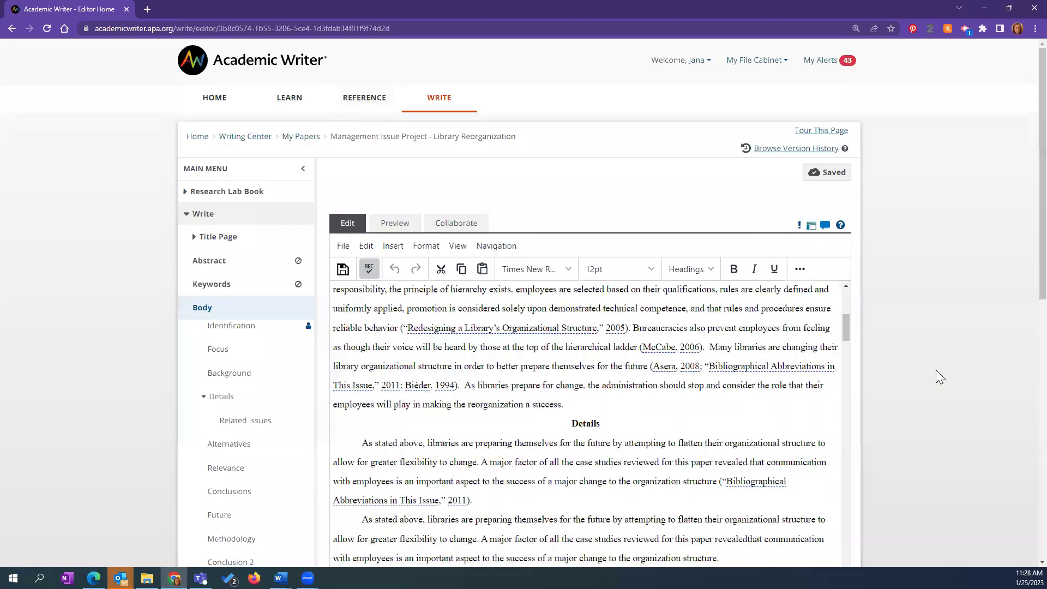
scroll(940, 374, down, 6)
scroll(425, 486, down, 2)
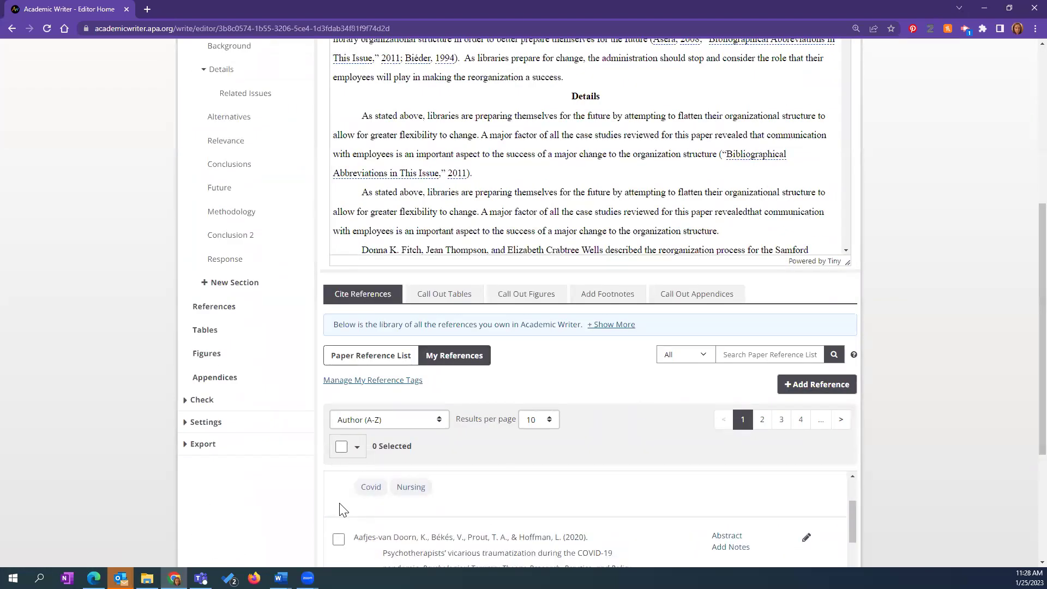
click(338, 540)
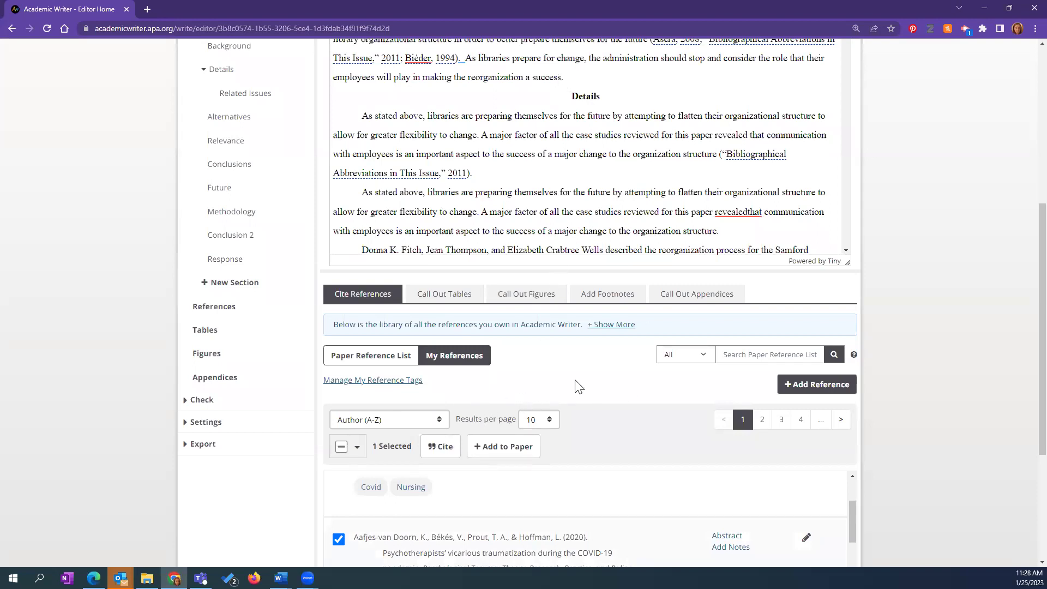
click(339, 539)
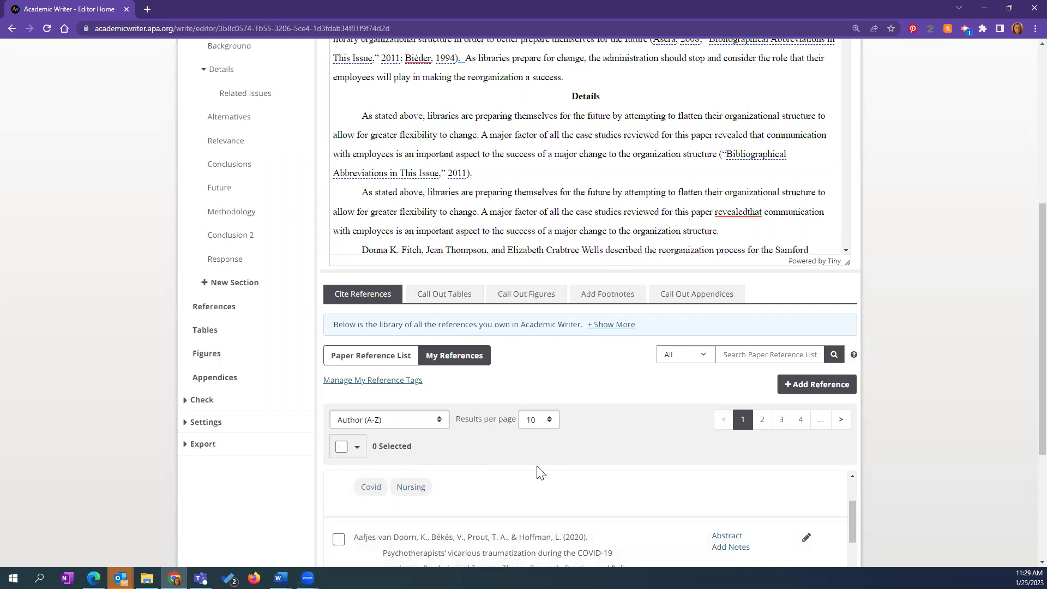
- Look over the Call Out Tables area below the Body editor, viewing the paper's table list and the My Tables library
click(436, 297)
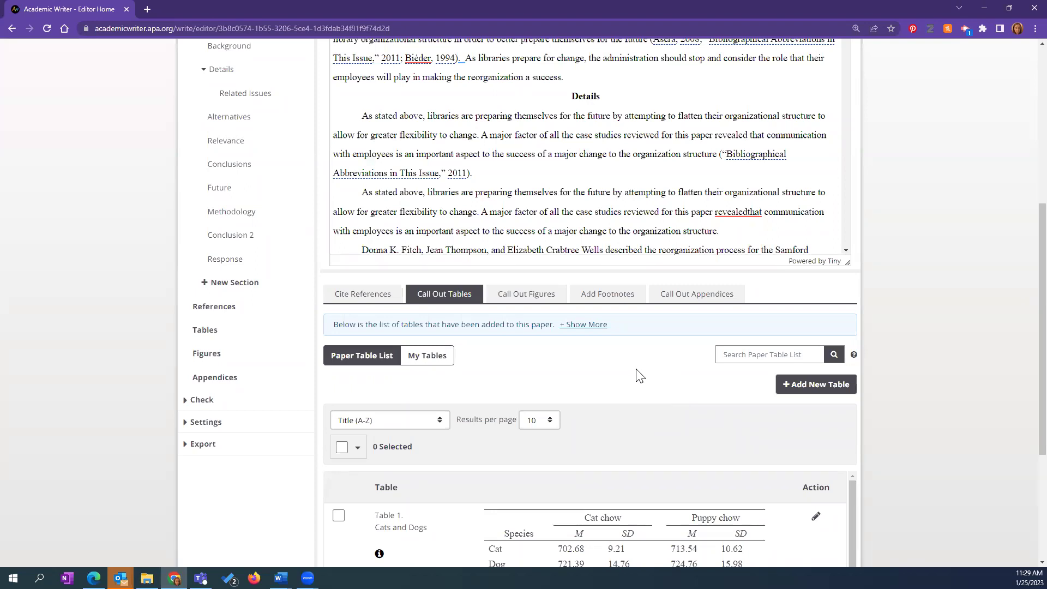
scroll(460, 369, up, 6)
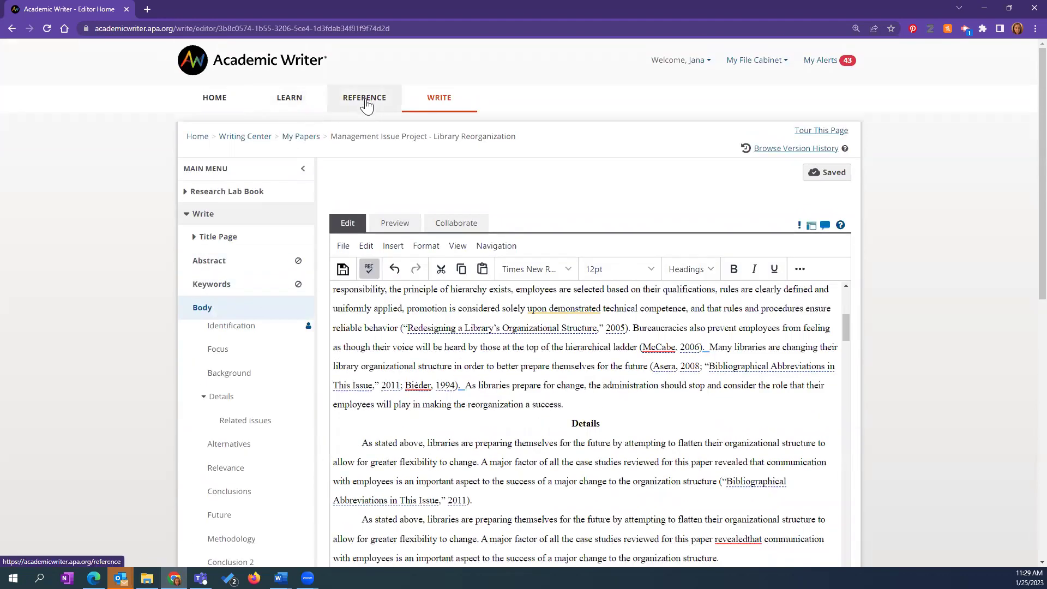
scroll(982, 370, down, 7)
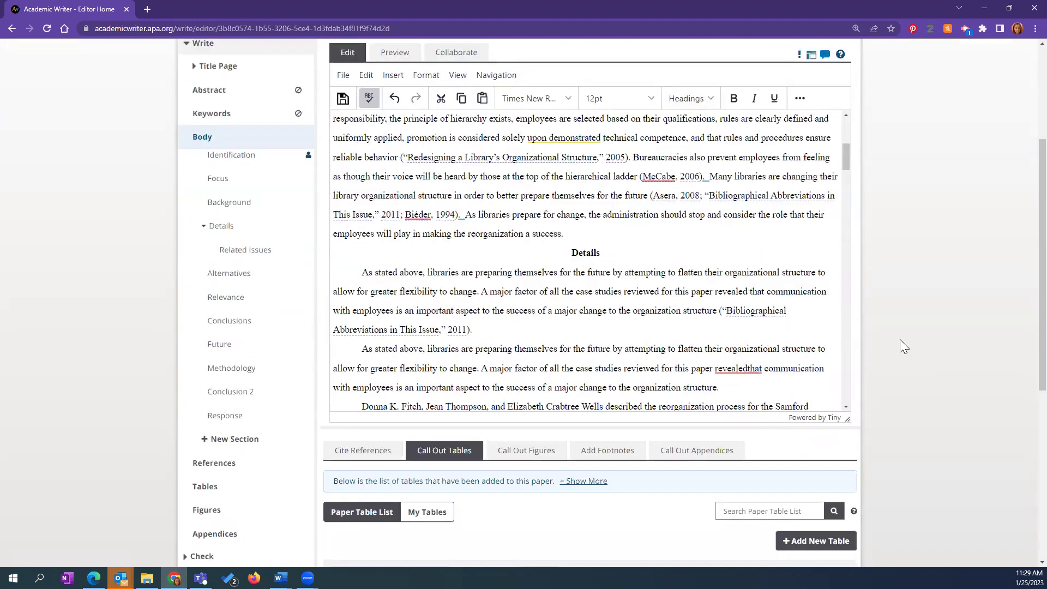
scroll(964, 326, down, 2)
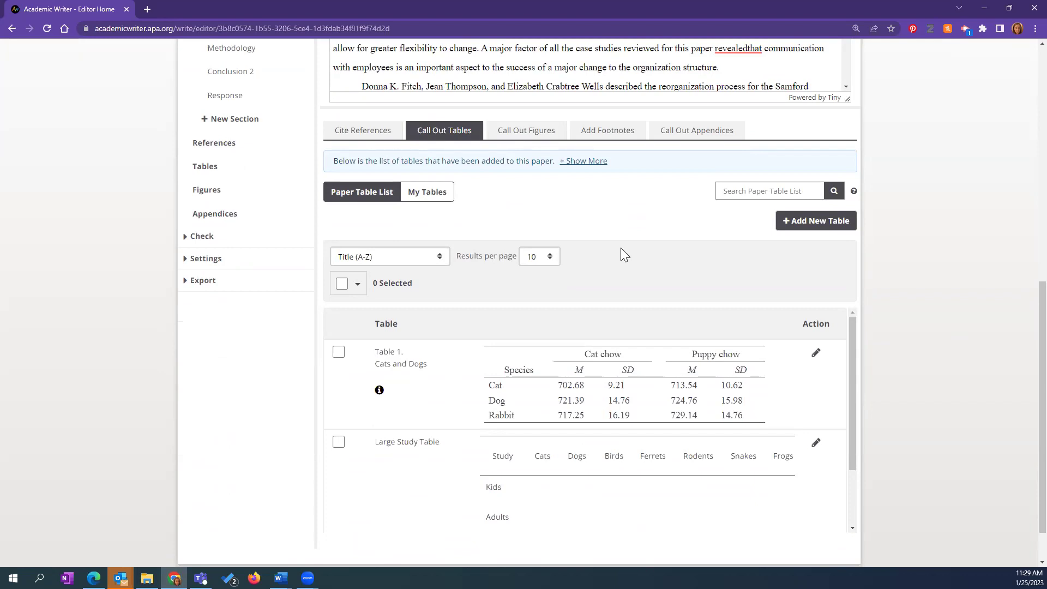
click(430, 196)
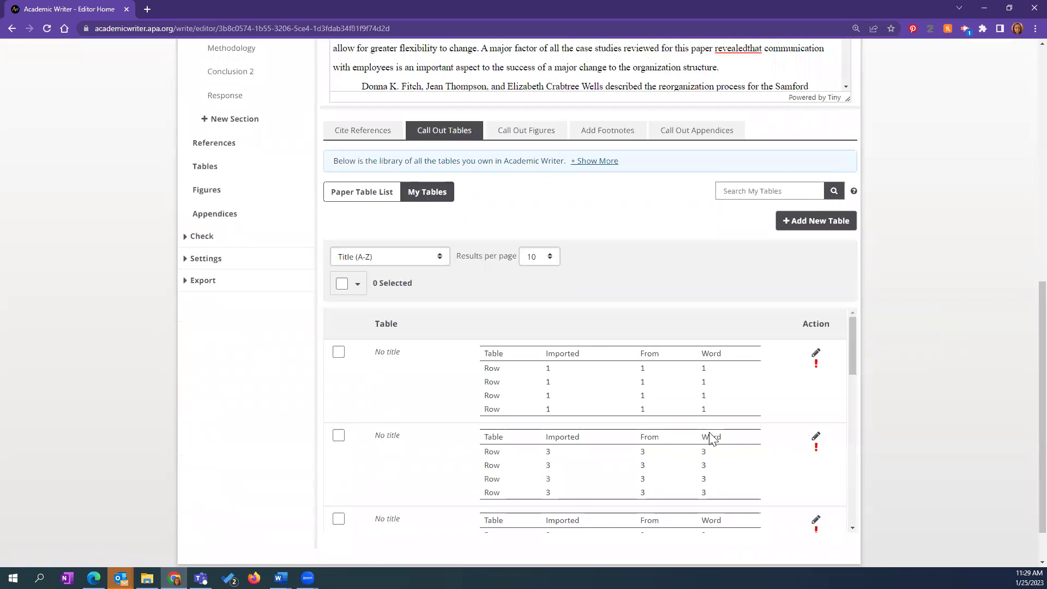
scroll(703, 477, down, 10)
scroll(704, 452, down, 2)
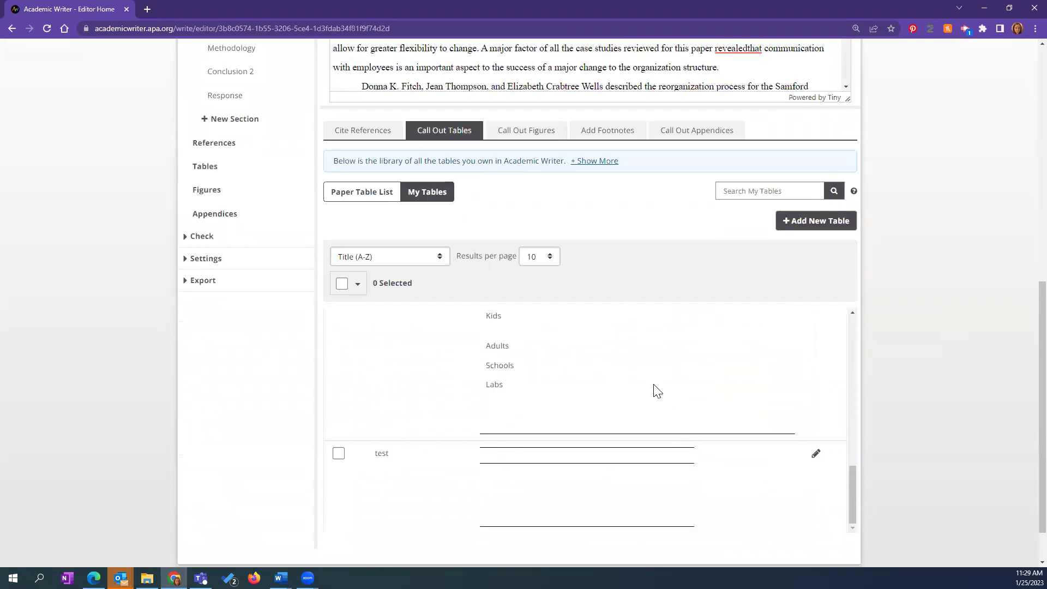
scroll(655, 395, up, 10)
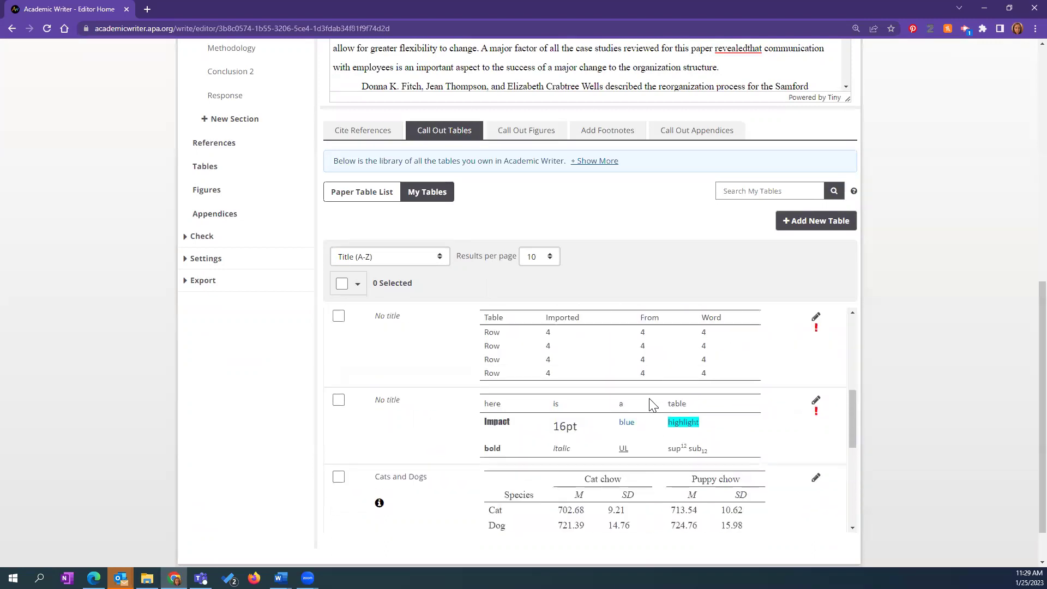
- Browse the My Figures library in the Call Out Figures area, and view the Paper Figure List
click(525, 131)
click(438, 194)
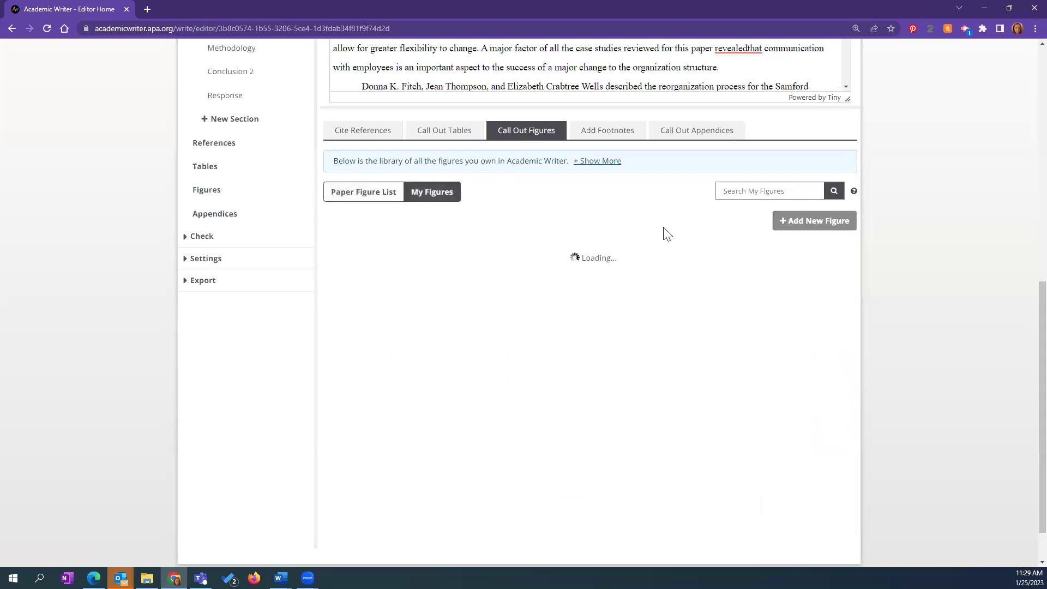
scroll(682, 393, down, 10)
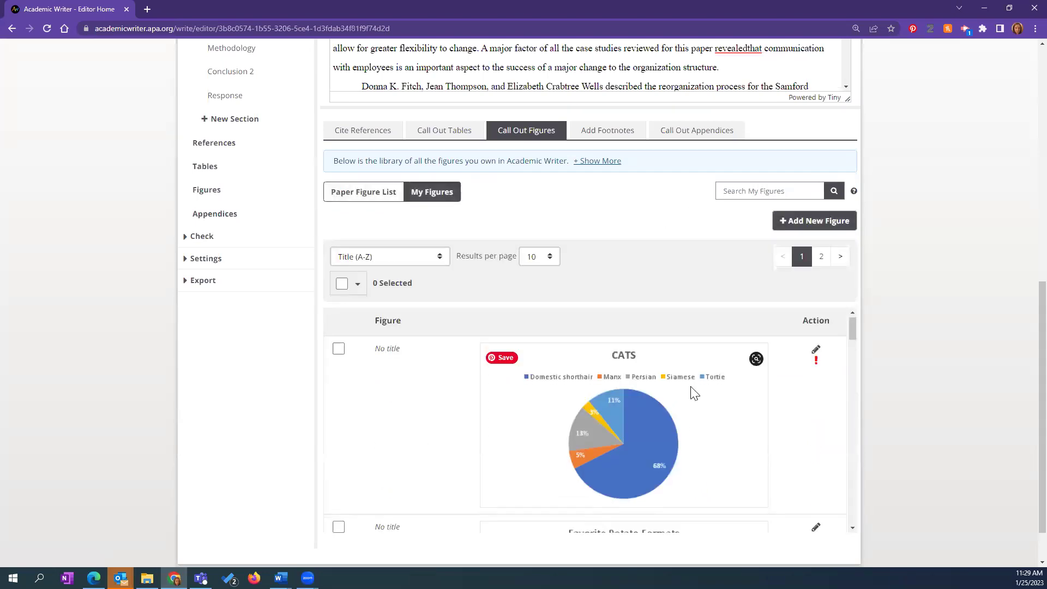
scroll(704, 385, down, 10)
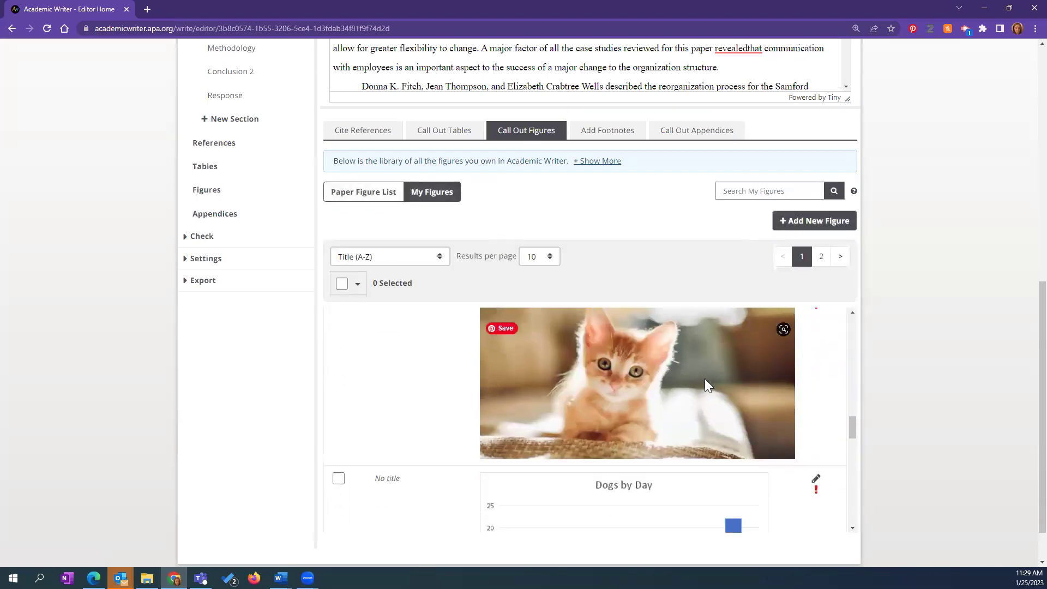
scroll(660, 382, down, 2)
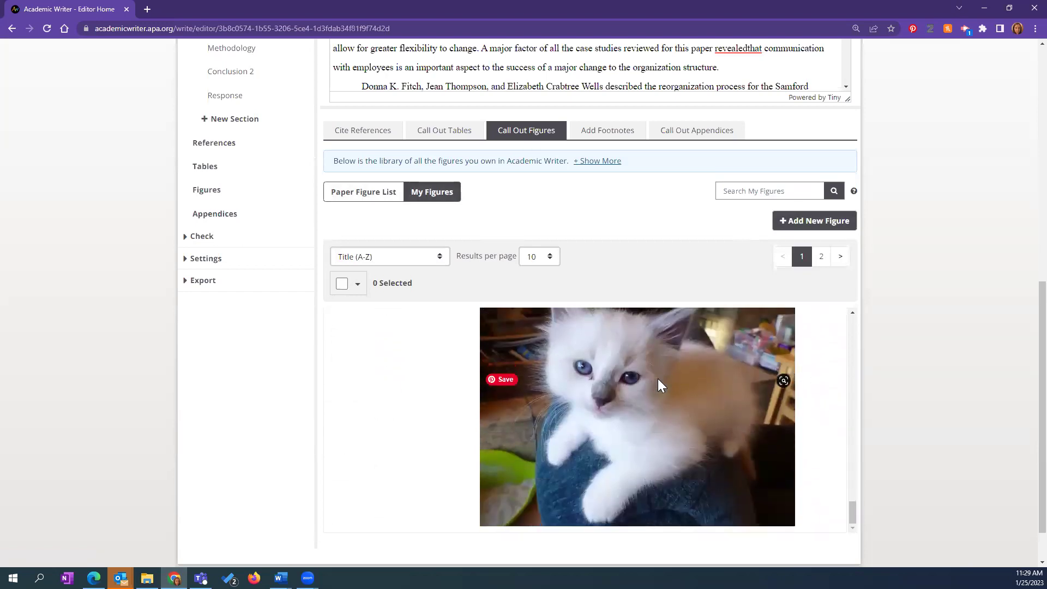
scroll(617, 394, up, 10)
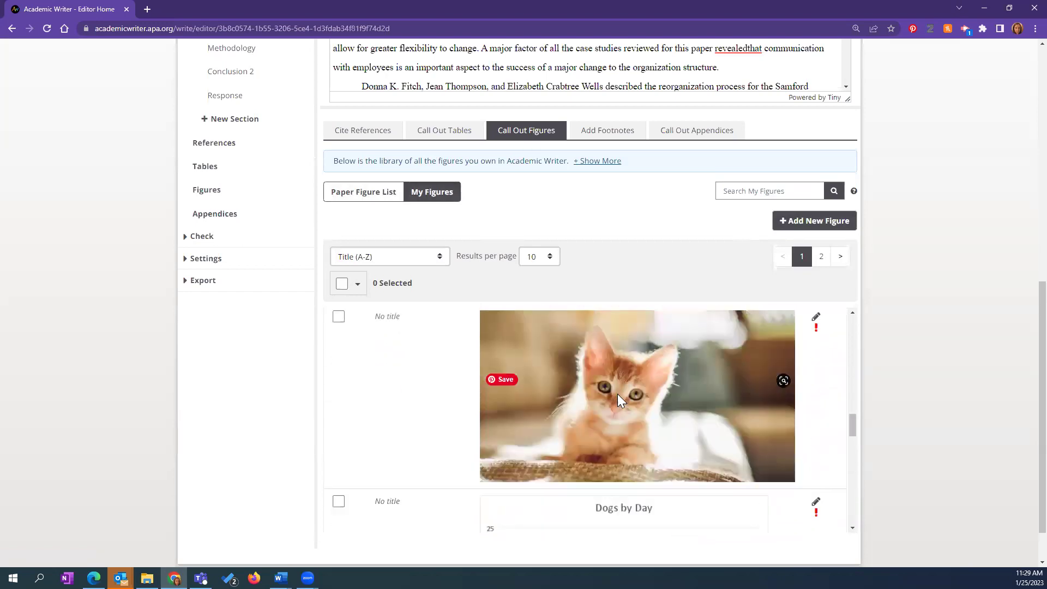
scroll(618, 394, up, 6)
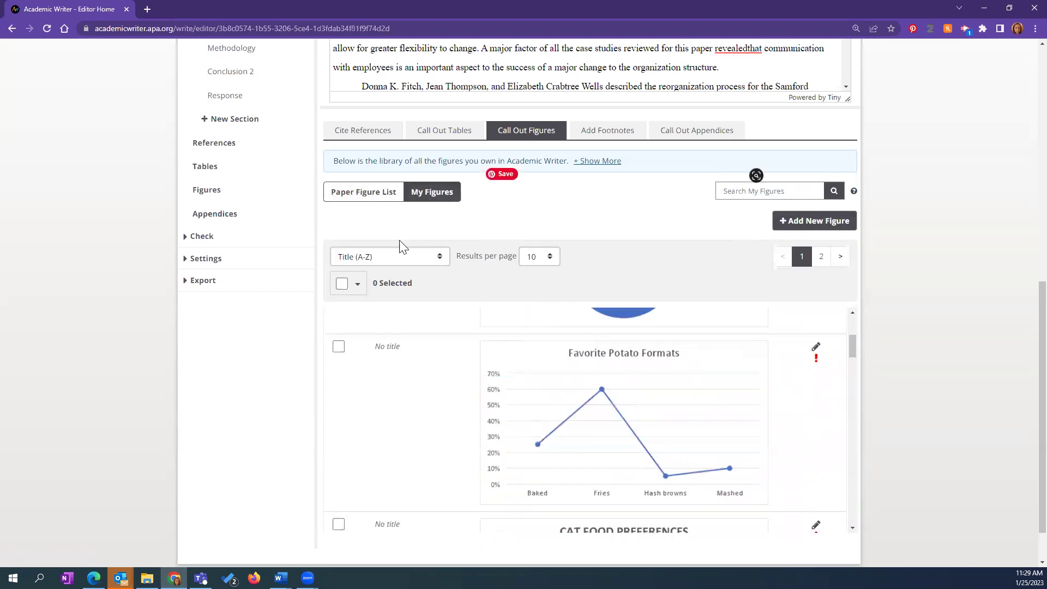
click(361, 194)
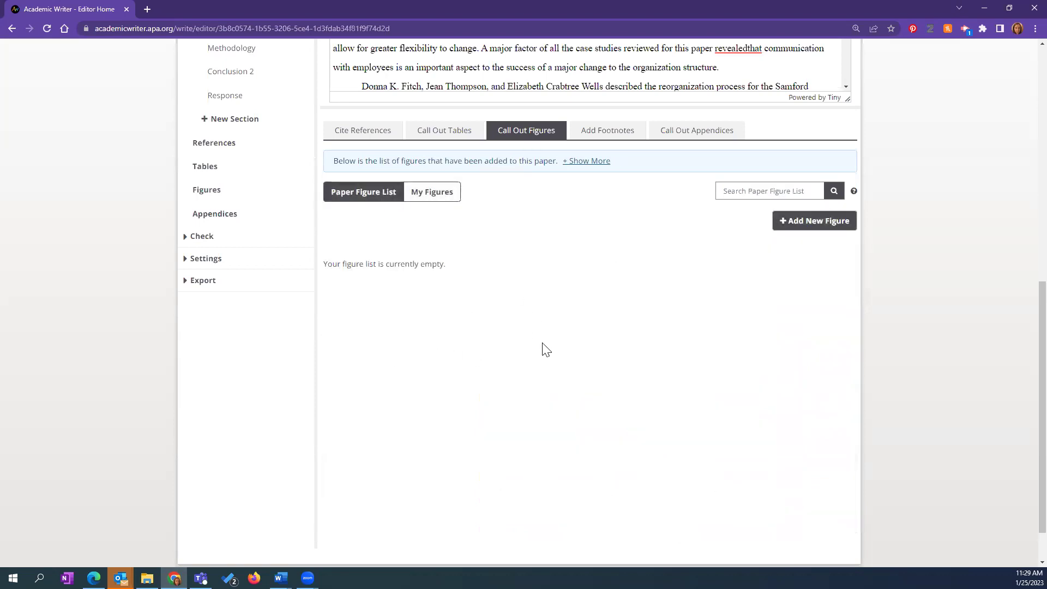
- Add the Favorite Potato Formats chart from My Figures to the paper, and check it in the Paper Figure List
click(440, 197)
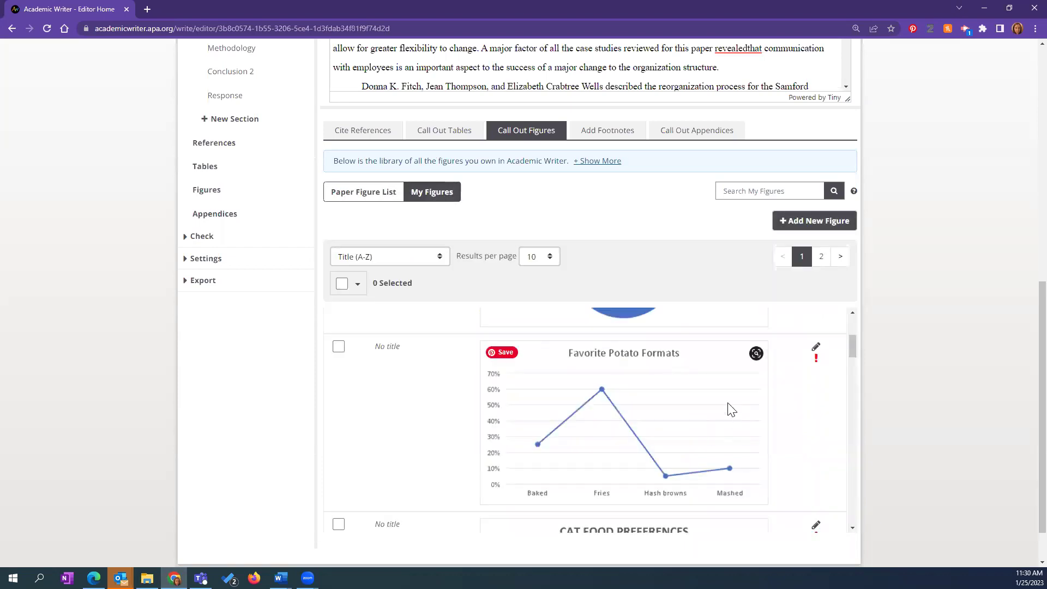
click(339, 347)
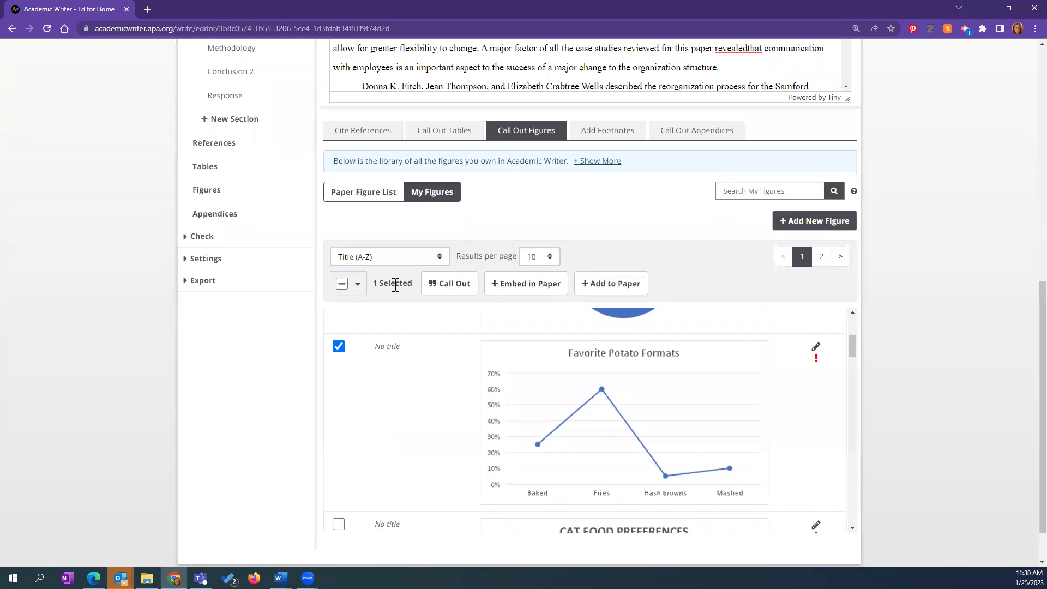
click(600, 284)
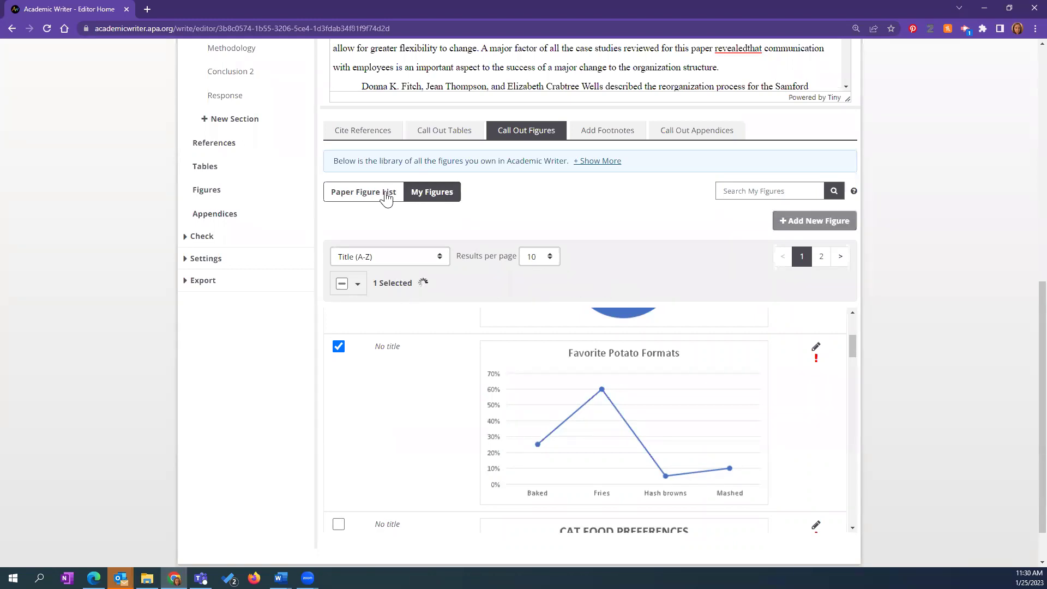
click(351, 199)
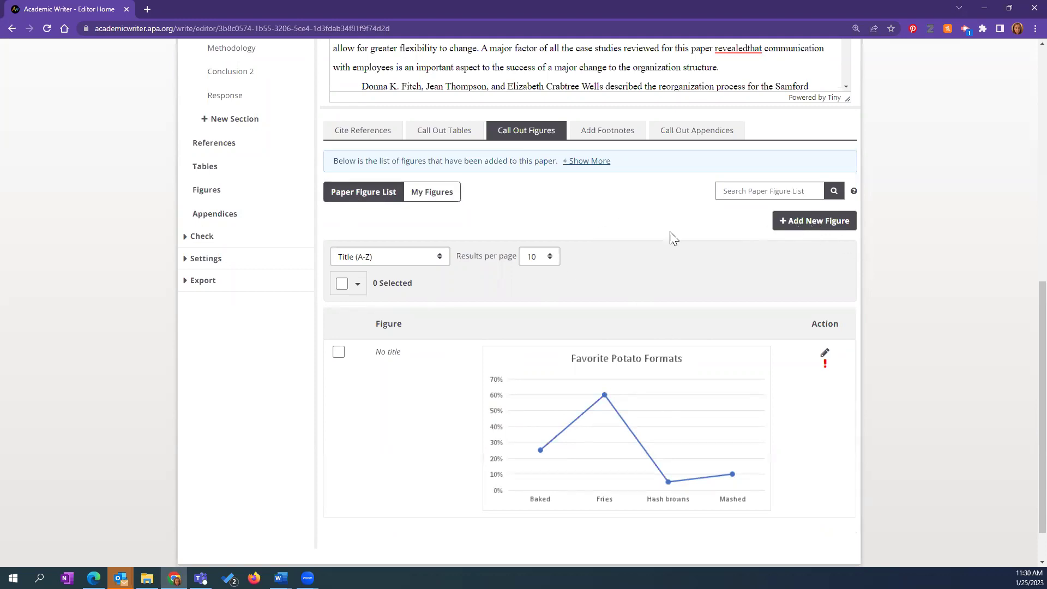
- Start adding a new figure from the Call Out Figures area, continuing through Manage Figures to the Add a Figure page
scroll(703, 272, up, 5)
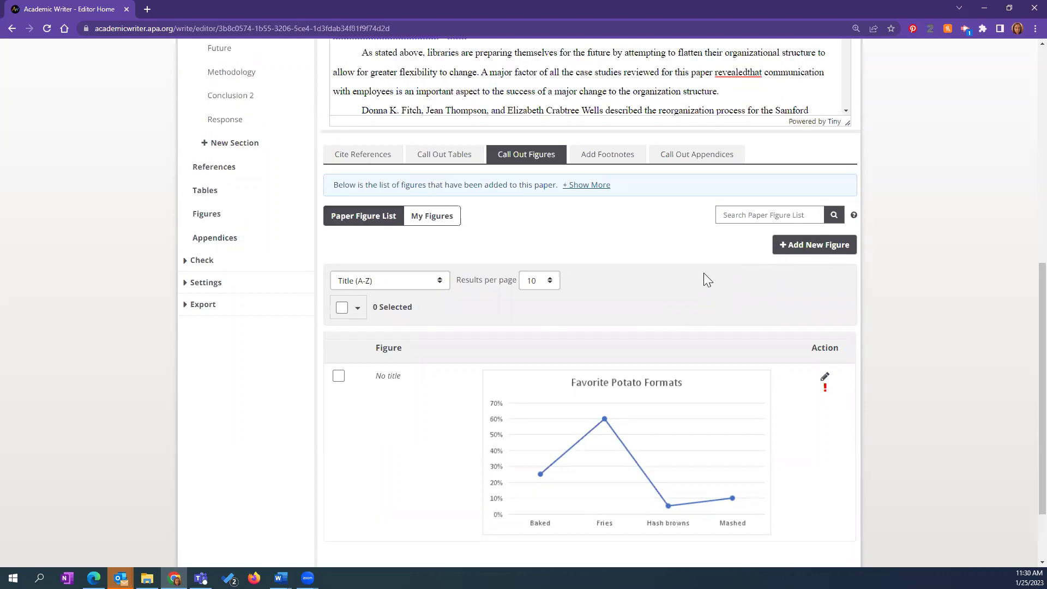
scroll(863, 293, down, 4)
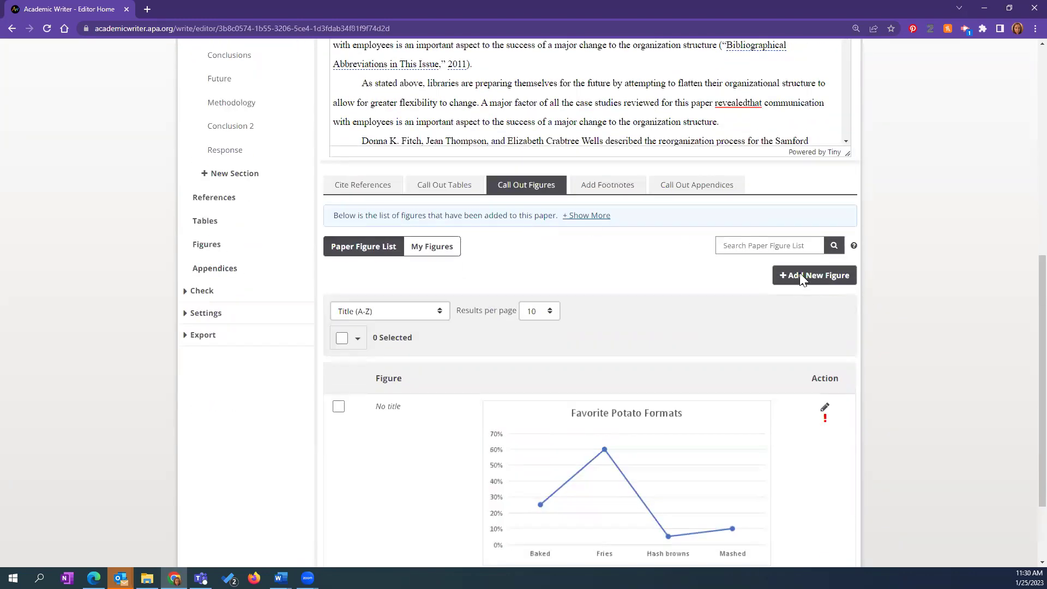
scroll(800, 276, down, 1)
click(790, 222)
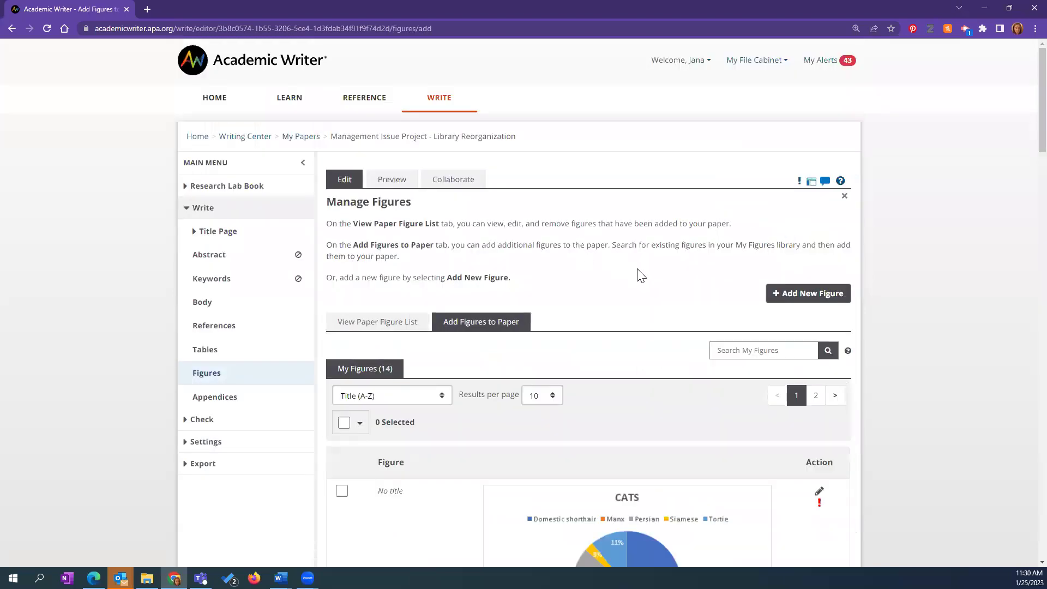
scroll(641, 271, down, 3)
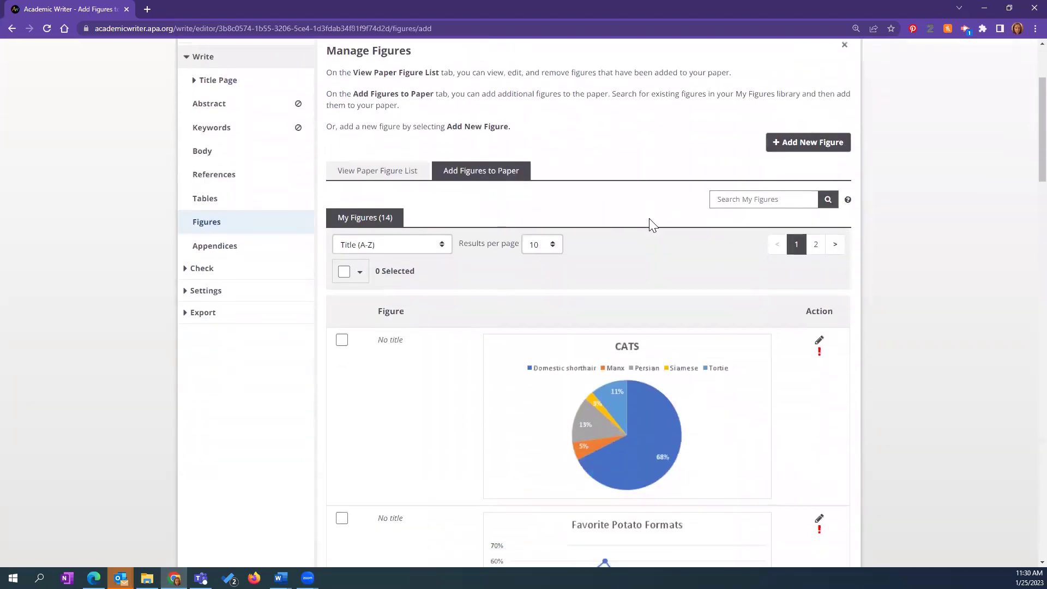
click(791, 131)
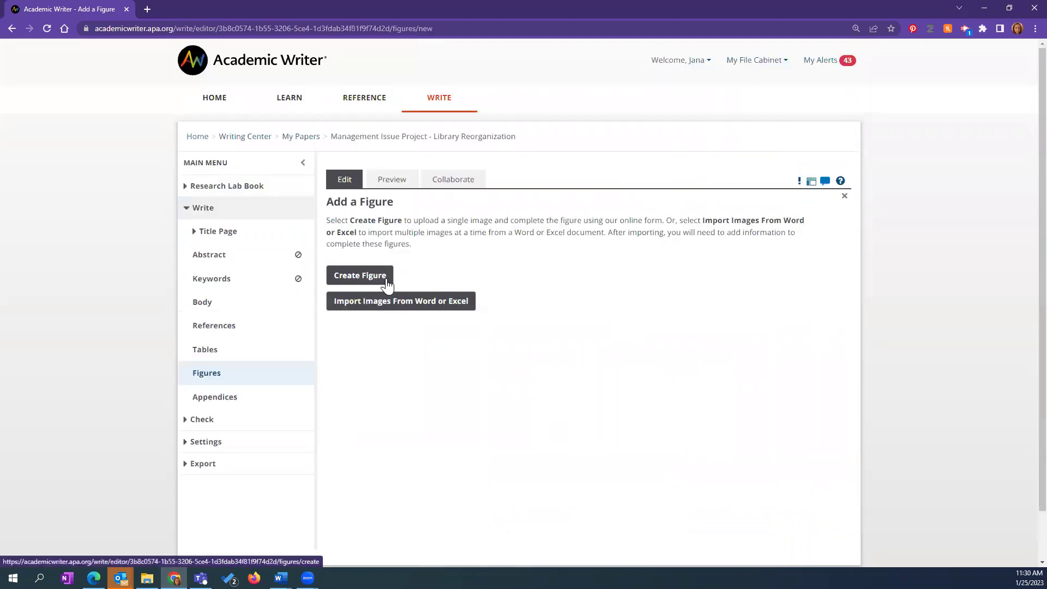
- Upload the Excel file "Copy of Figures for Import From Excel on Four Sheets_04_07_22 (1)" to extract its images for import
click(427, 303)
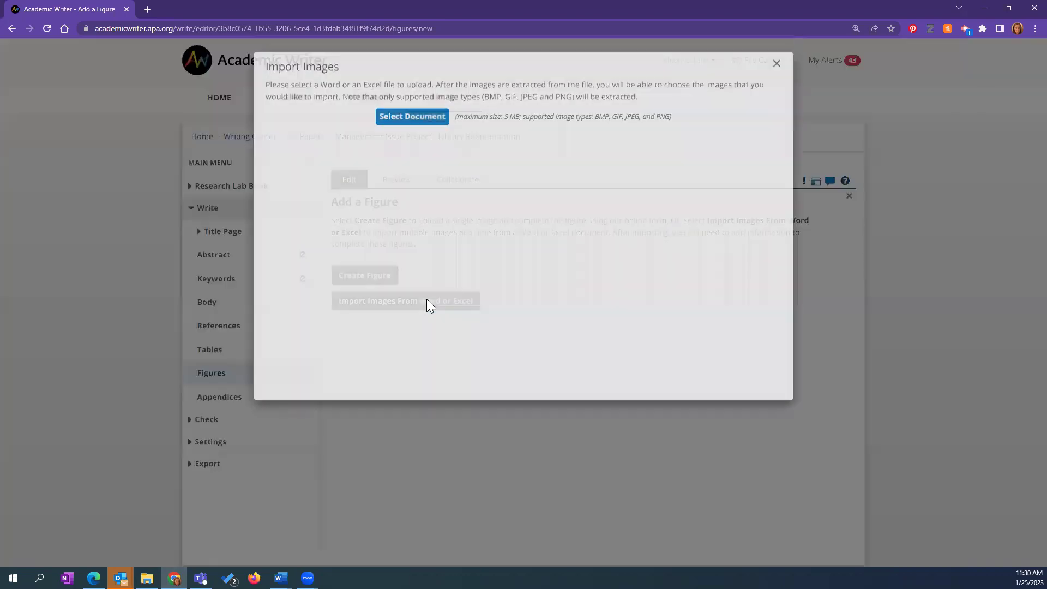
click(437, 123)
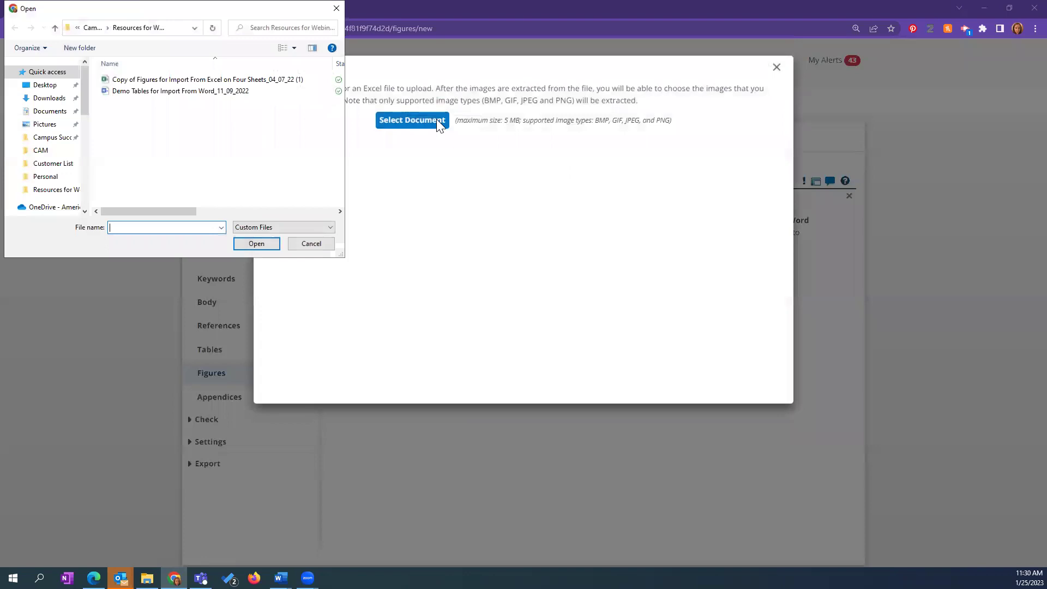
click(256, 82)
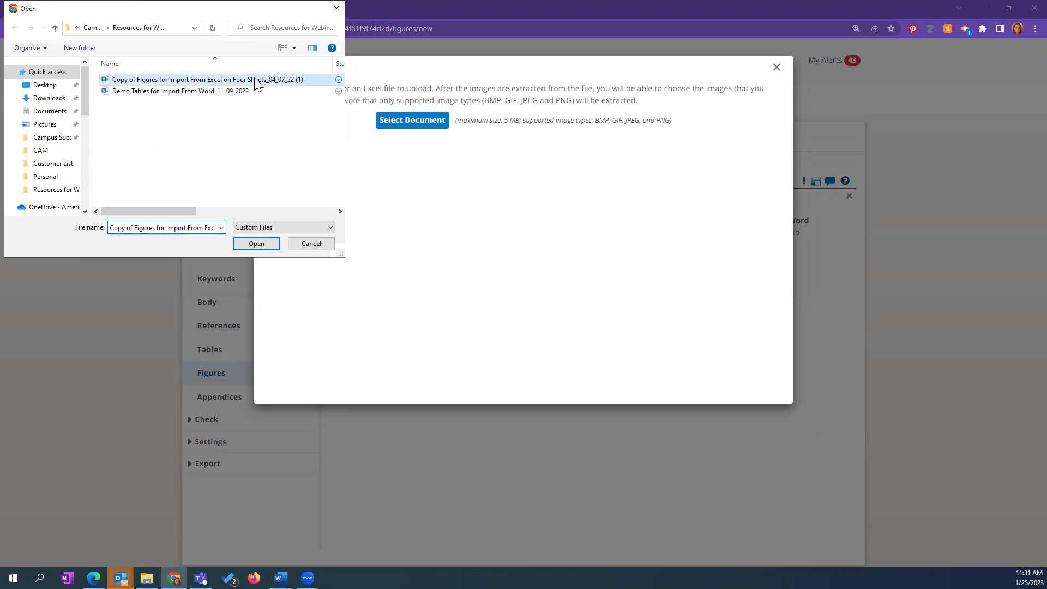
click(257, 244)
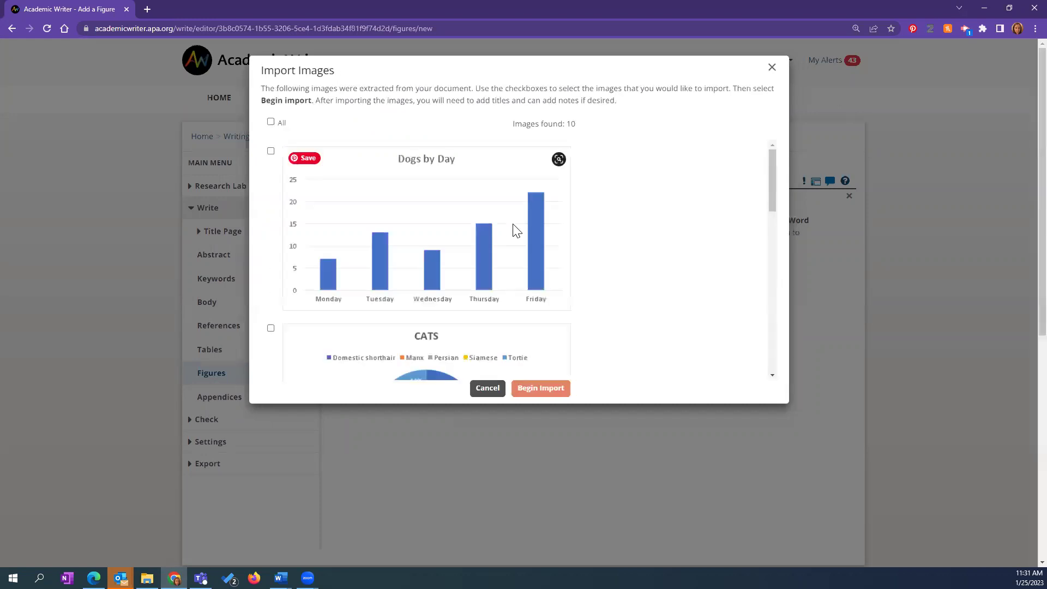
- Look through the images extracted from the document to decide which ones to import
scroll(668, 219, down, 15)
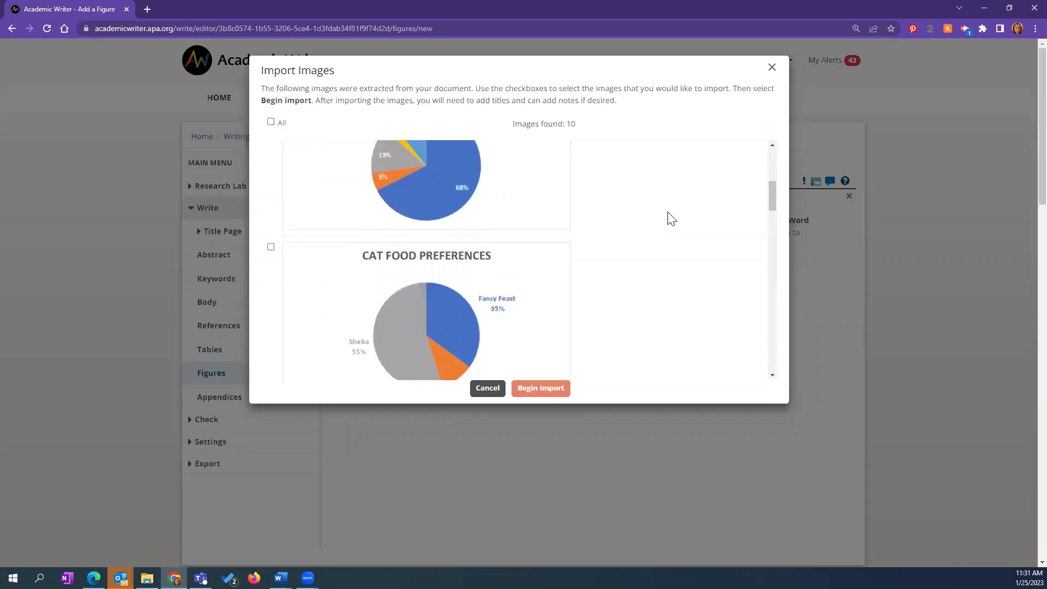
scroll(682, 212, down, 5)
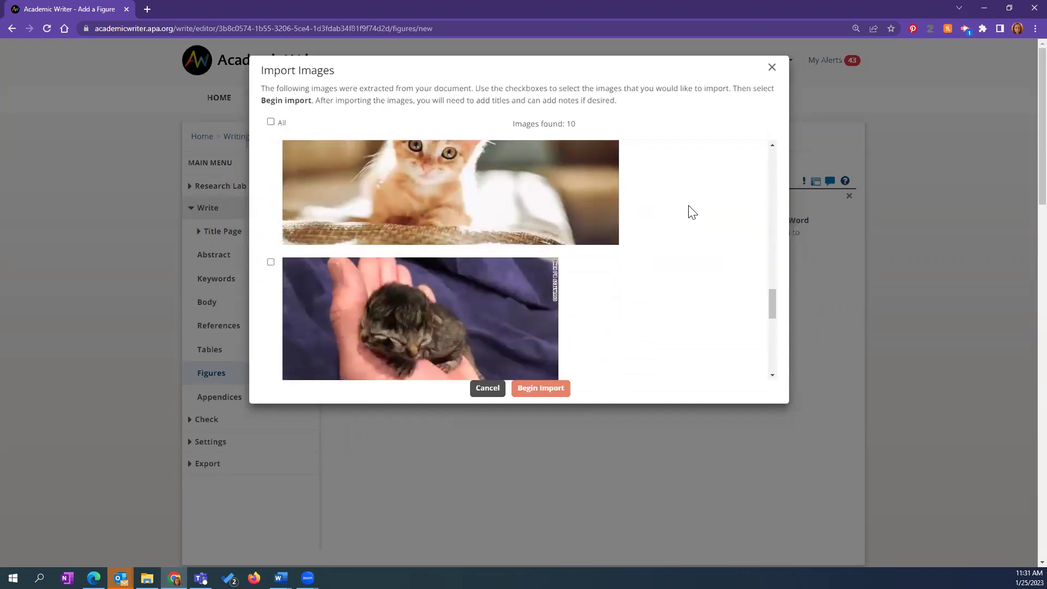
scroll(687, 210, up, 8)
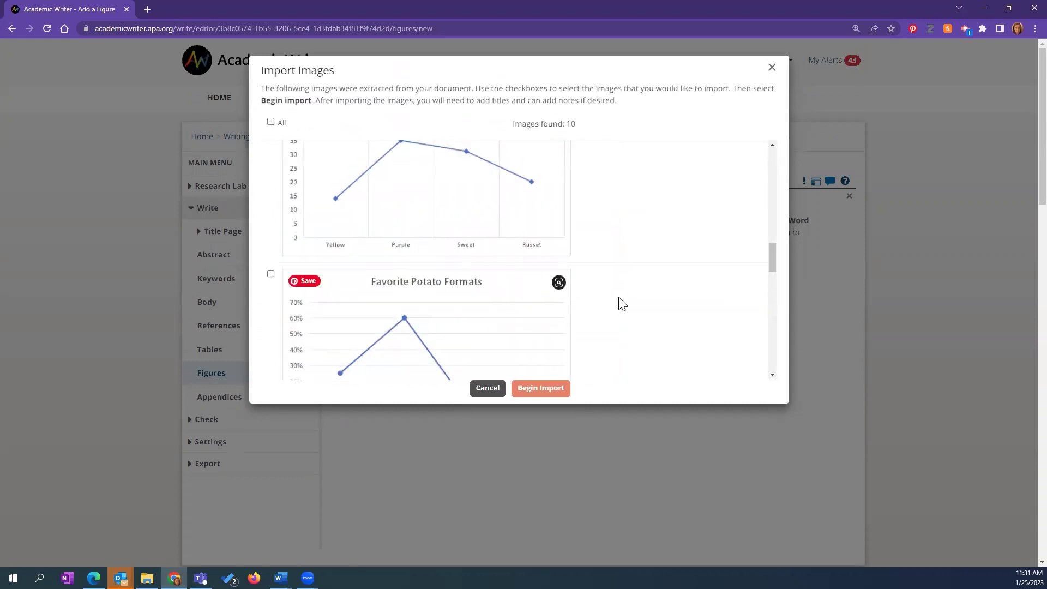
scroll(671, 269, down, 5)
scroll(676, 265, down, 5)
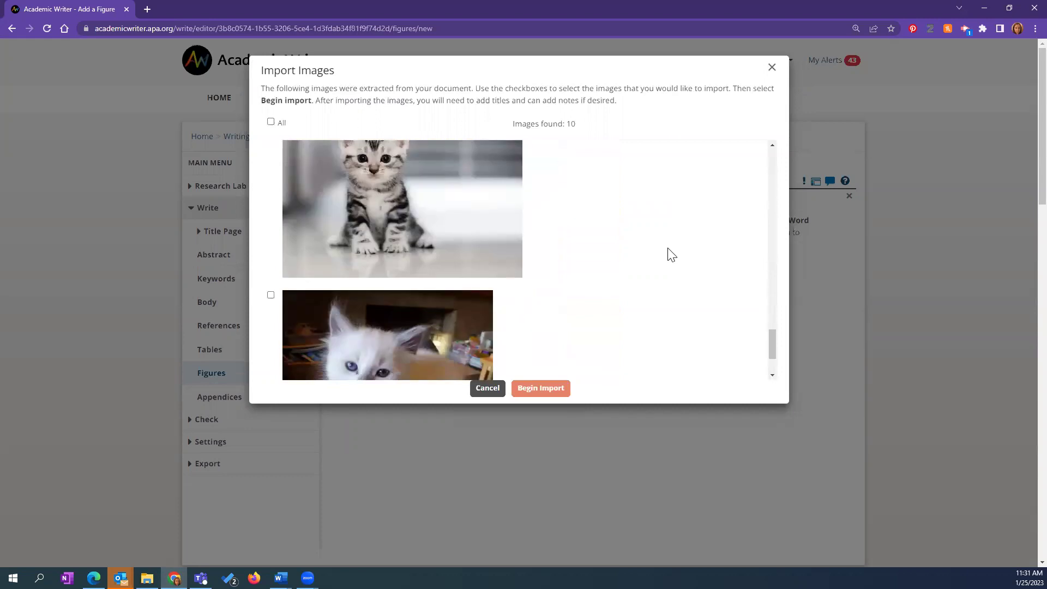
scroll(675, 269, up, 8)
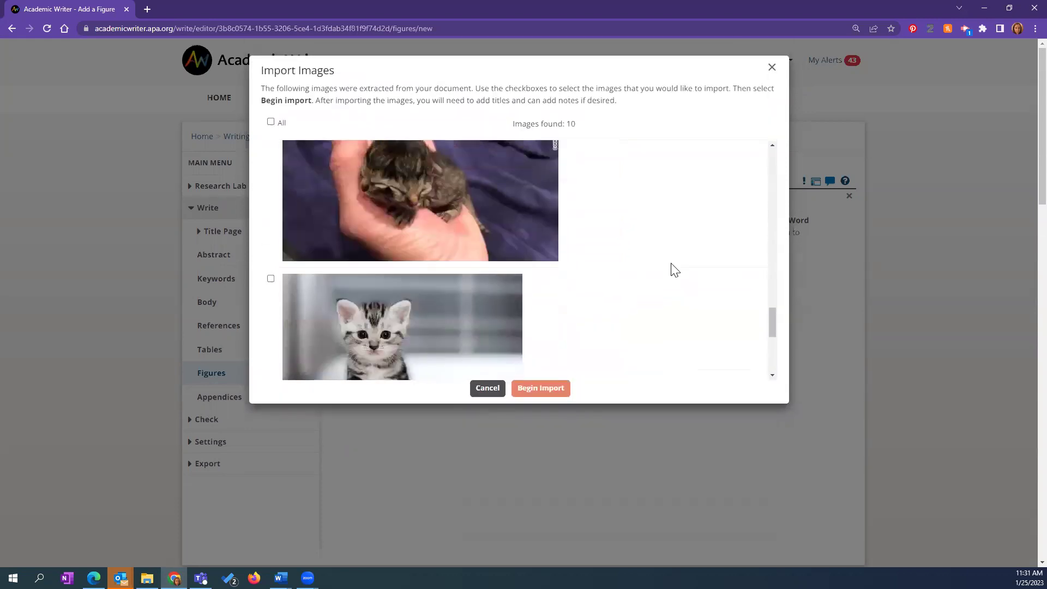
scroll(676, 269, up, 5)
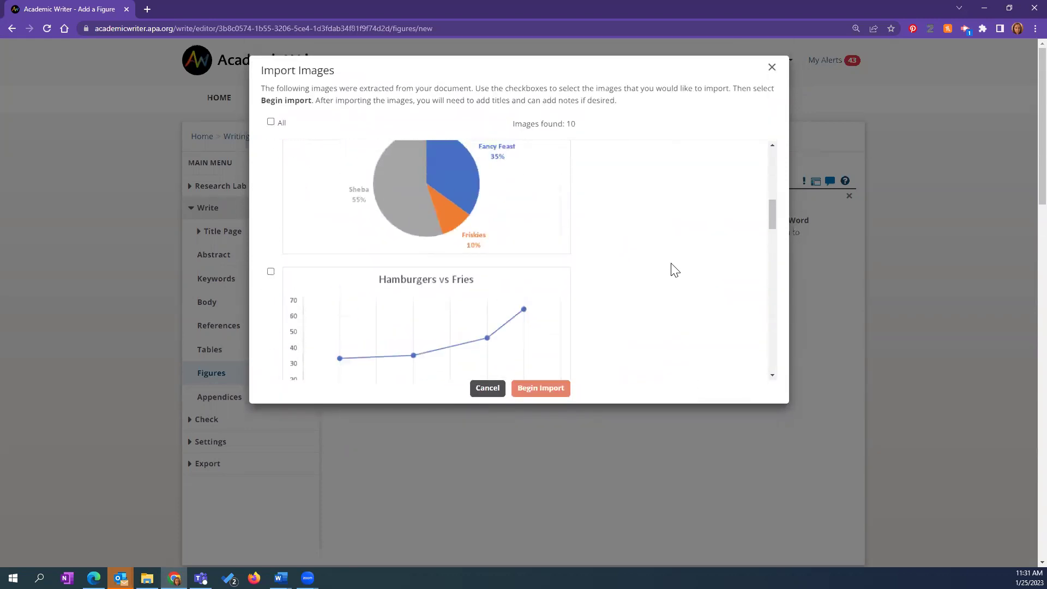
scroll(674, 270, up, 3)
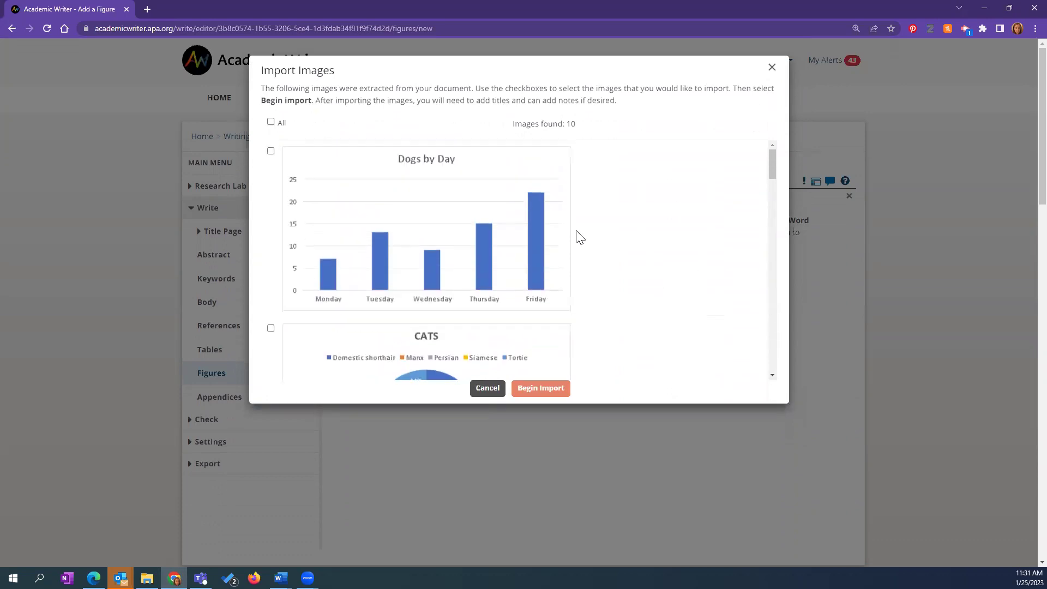
- Import the Dogs by Day and Favorite Potato Formats charts, go to the paper figure list and dismiss the verification guidance
click(272, 152)
click(542, 391)
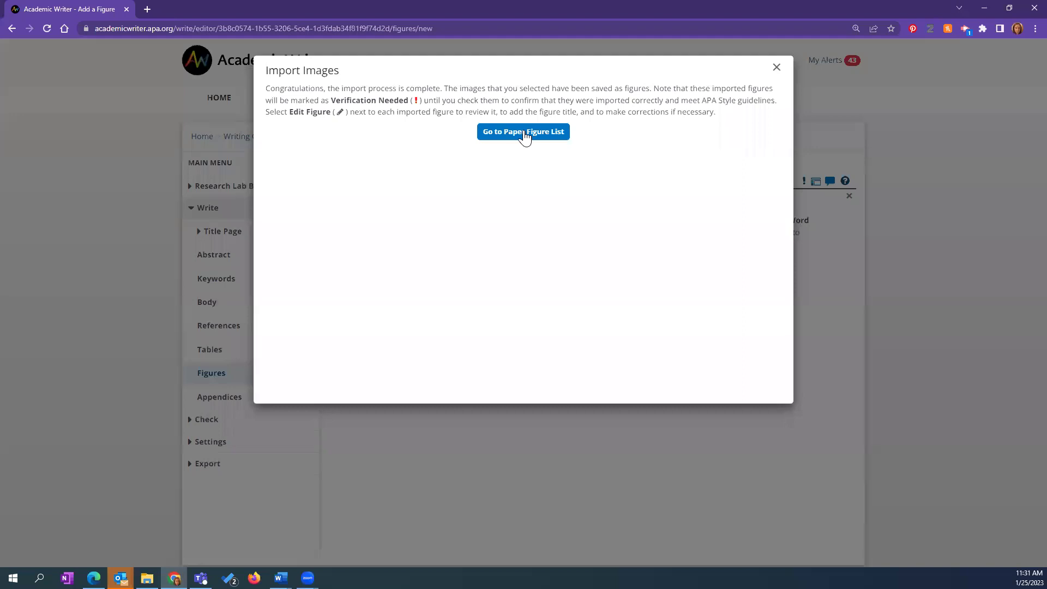
click(524, 135)
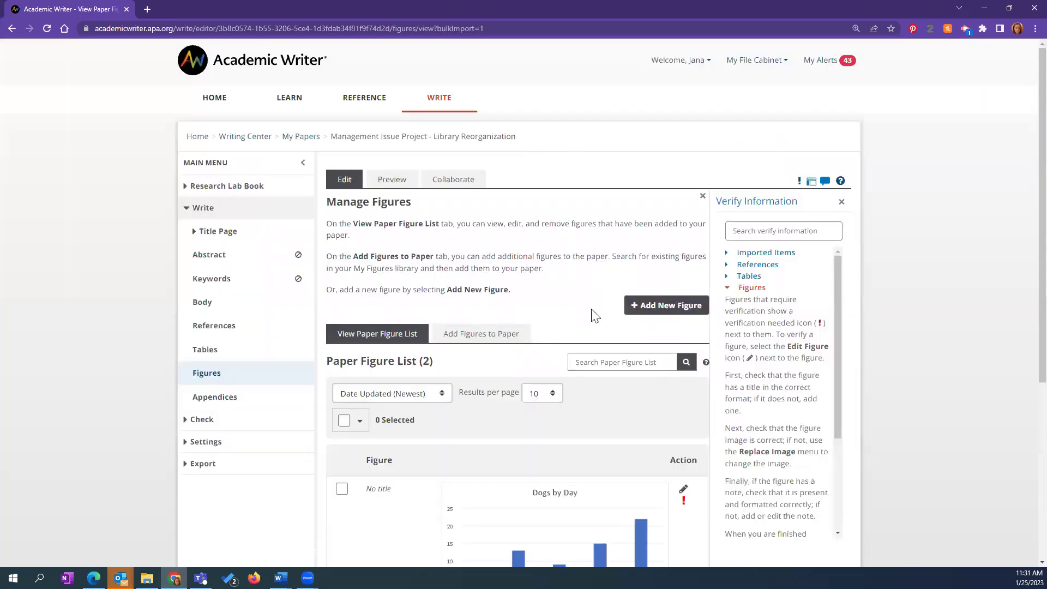
click(842, 204)
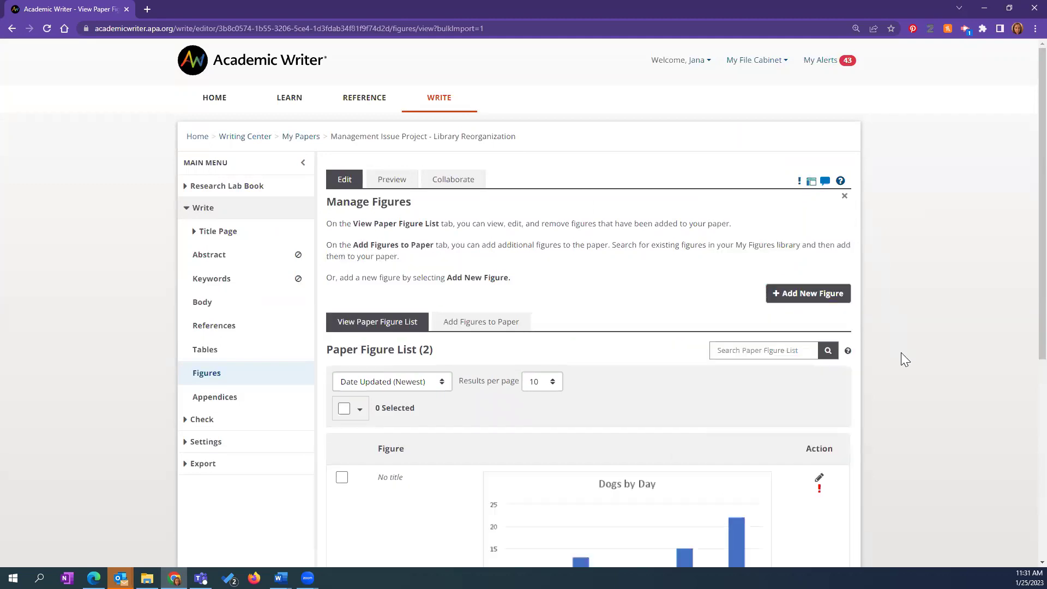
- Give the imported bar chart figure the title "Dogs by Day" and save the figure update
scroll(901, 352, down, 5)
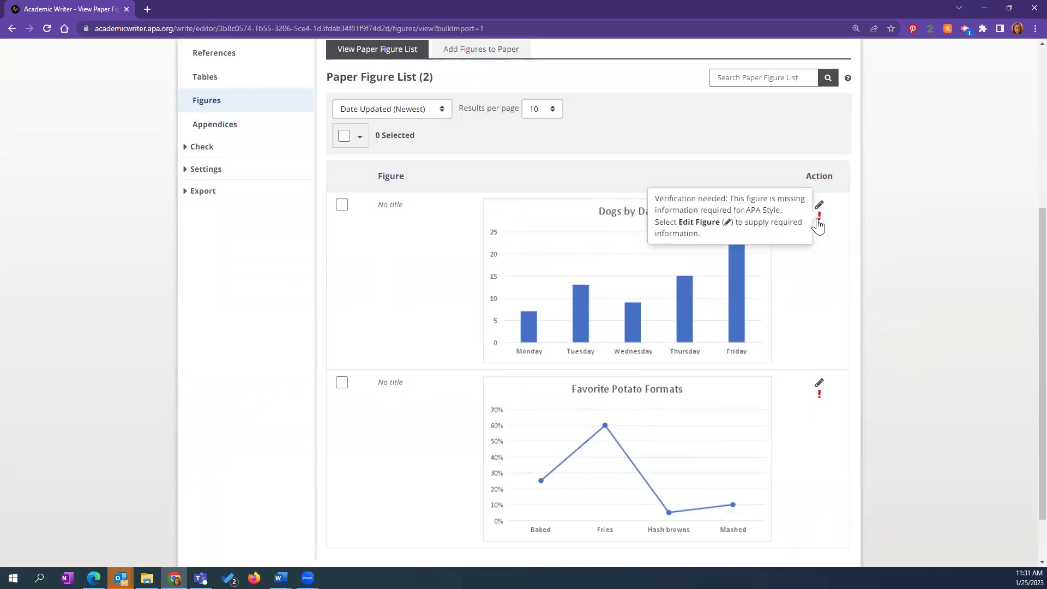
scroll(846, 327, down, 2)
scroll(736, 385, up, 3)
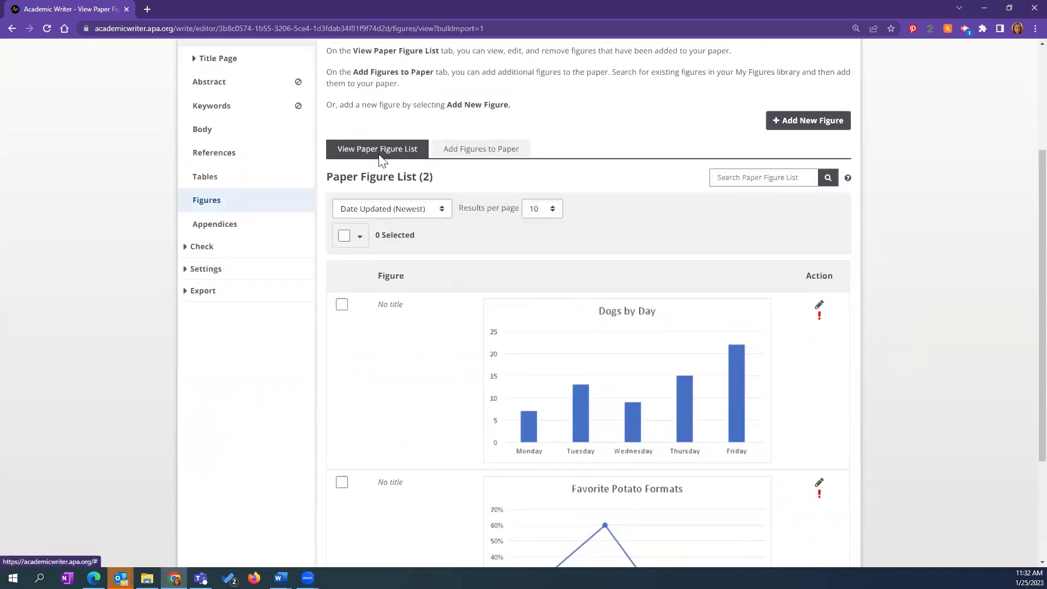
click(820, 308)
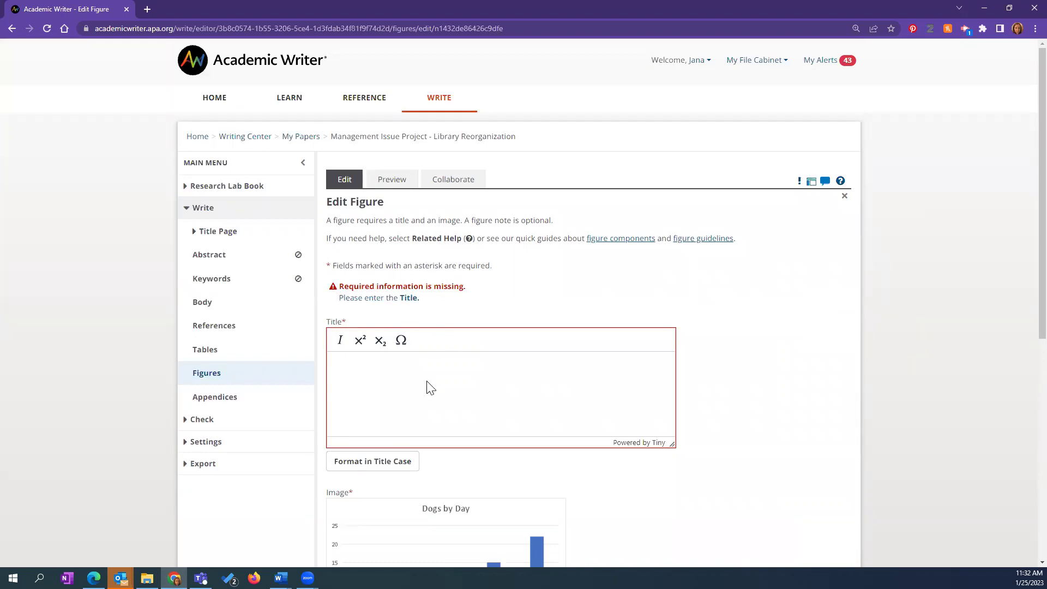
scroll(467, 228, down, 3)
click(352, 213)
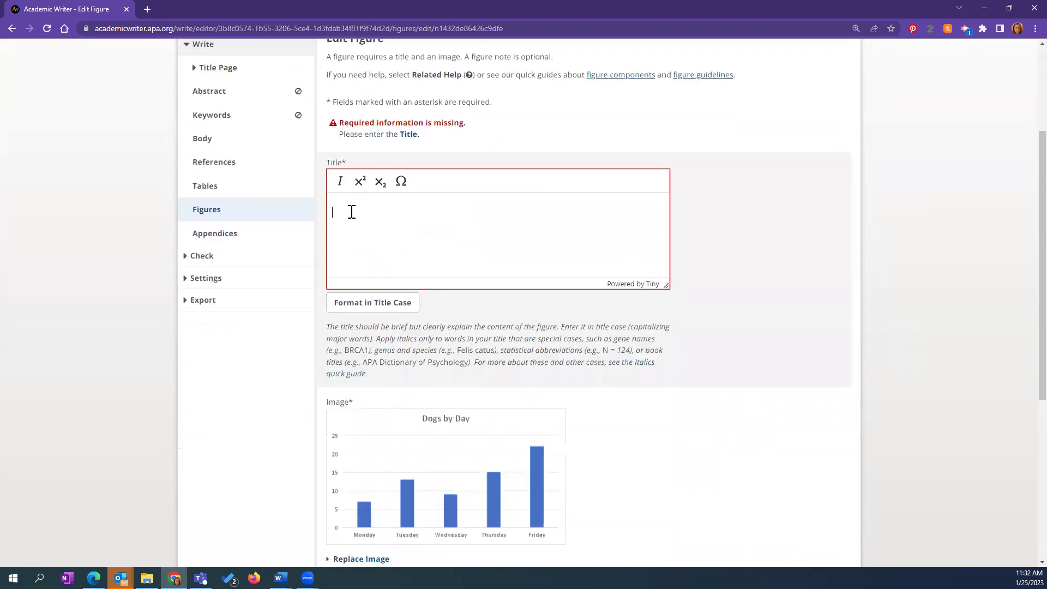
text(Dogs by Day)
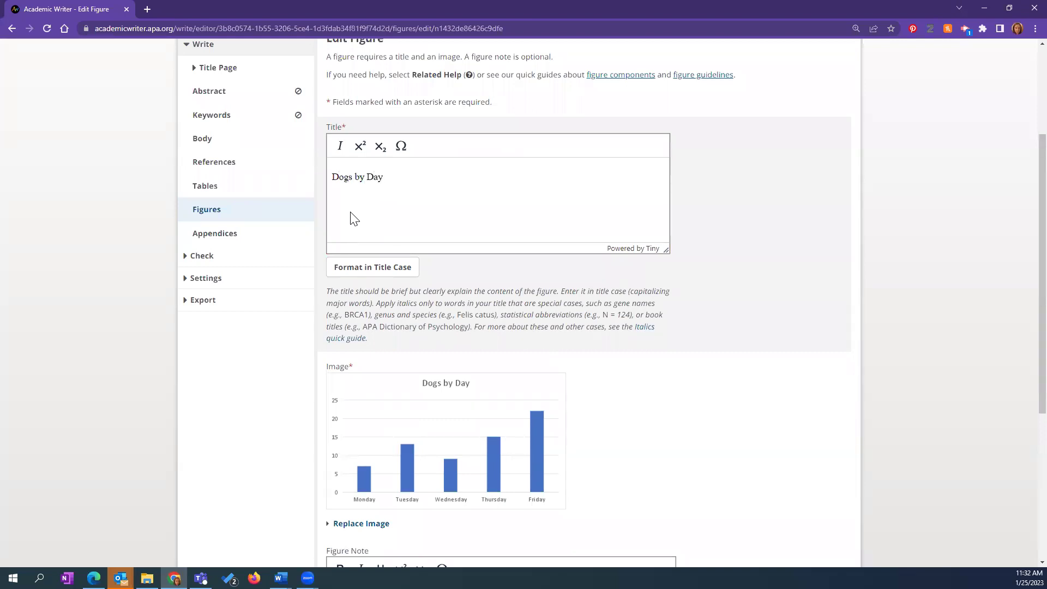
scroll(731, 285, down, 5)
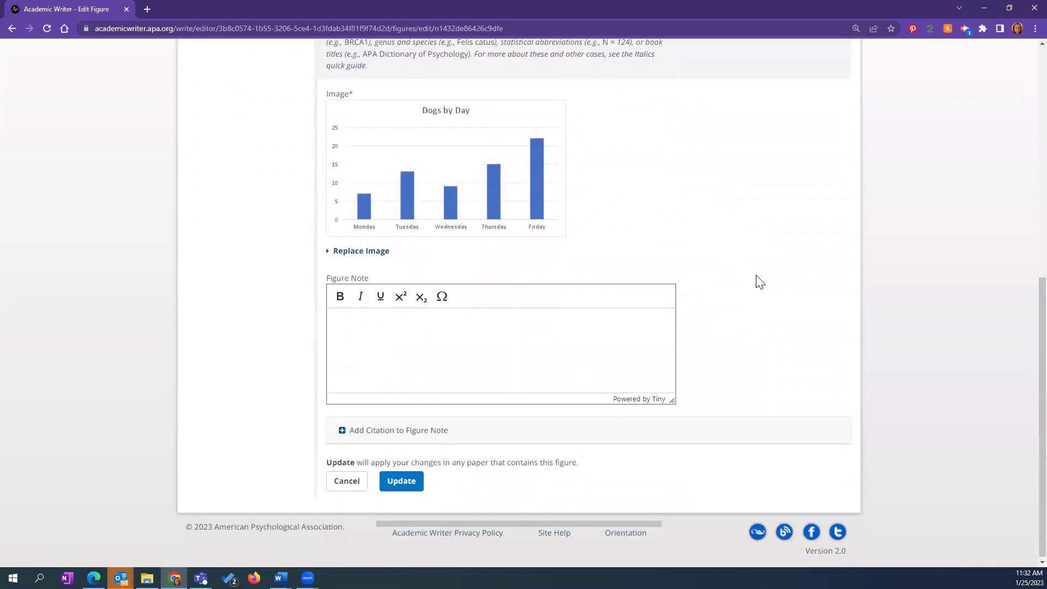
click(403, 484)
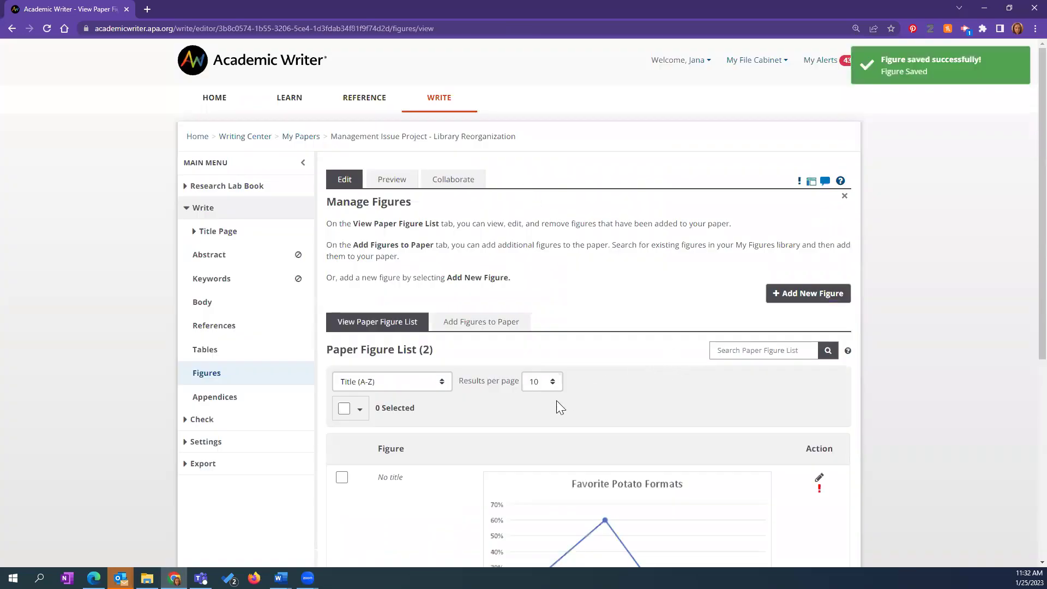
- Examine the paper figure list and the verification notice on the untitled Favorite Potato Formats figure
scroll(660, 424, down, 5)
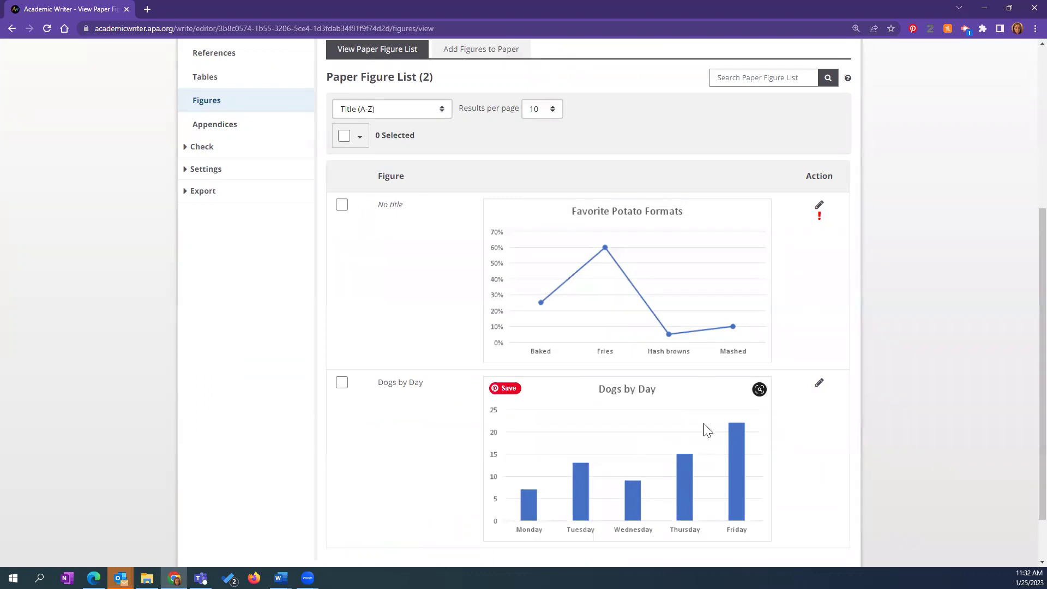
scroll(613, 448, up, 2)
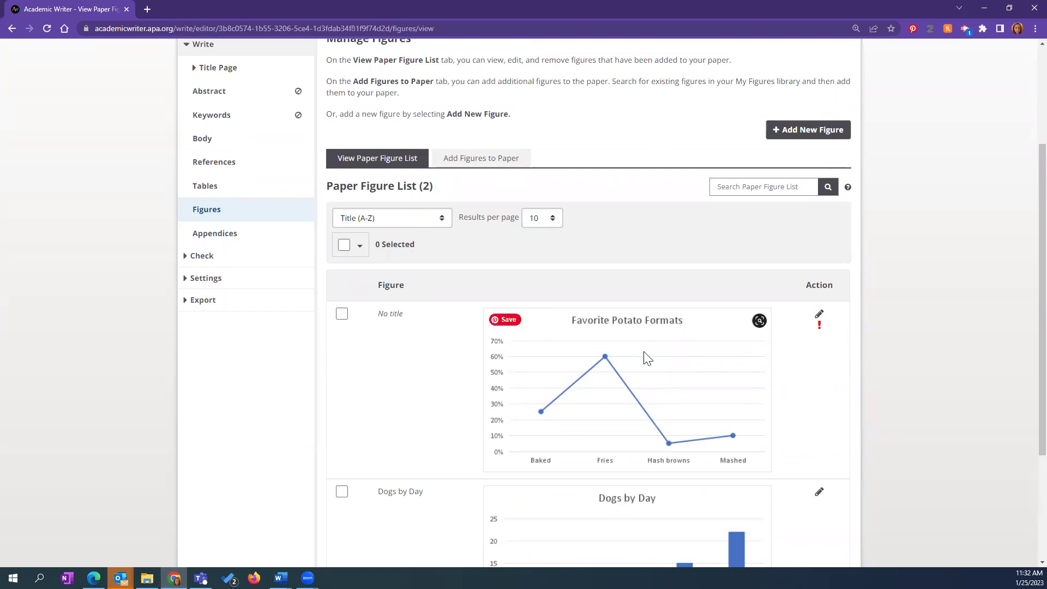
scroll(649, 356, down, 3)
scroll(769, 391, up, 2)
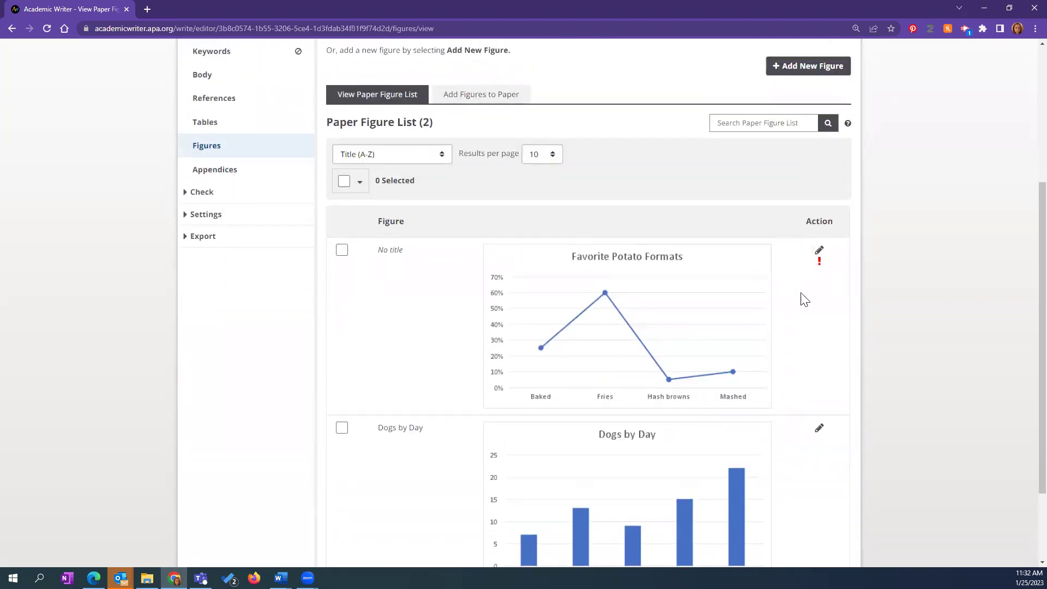
mouse_move(820, 271)
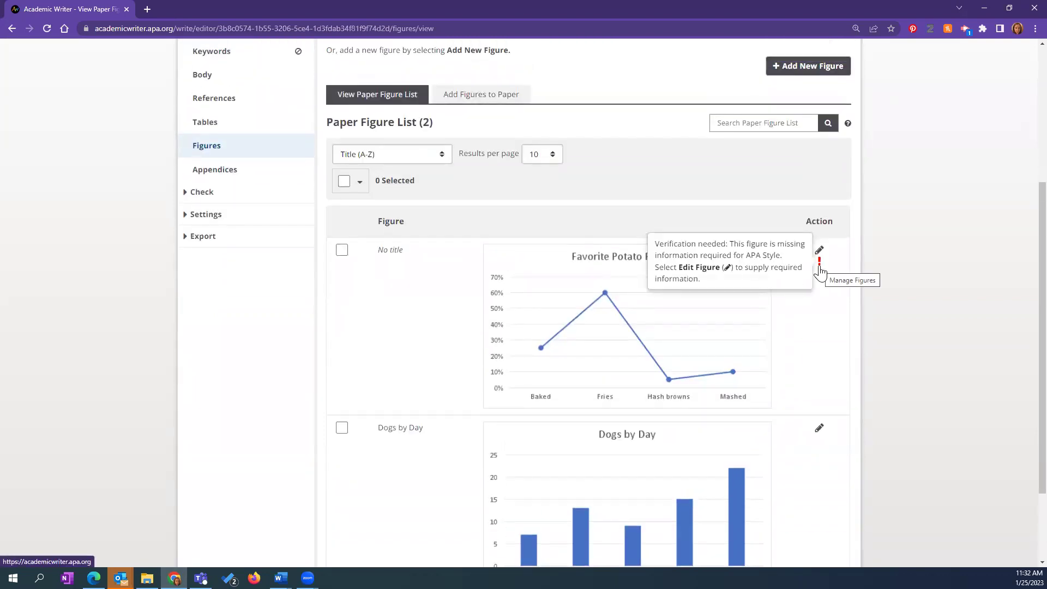
scroll(709, 273, up, 2)
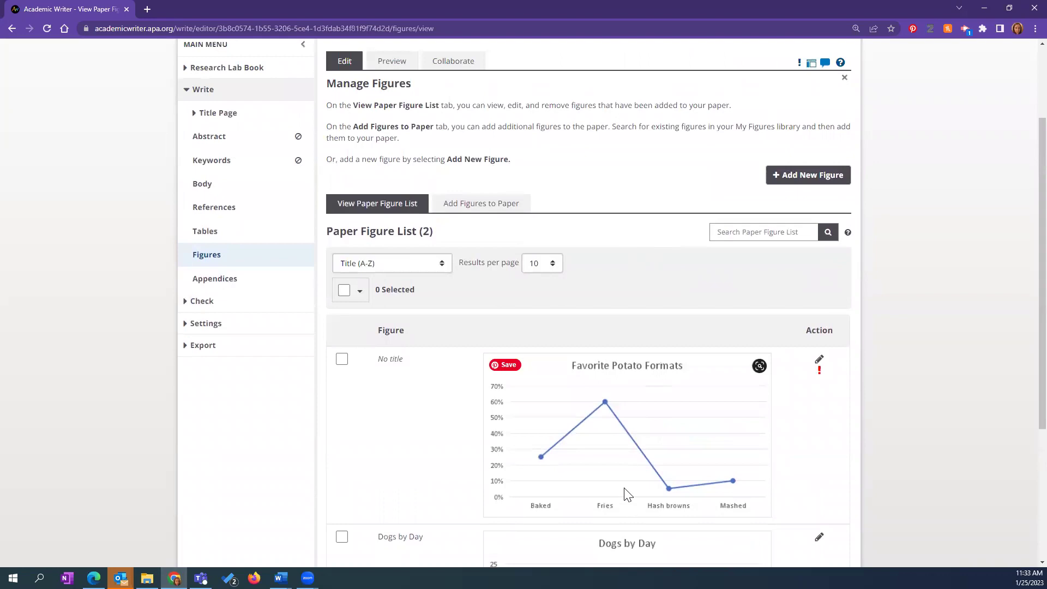
scroll(592, 481, down, 3)
scroll(555, 274, up, 4)
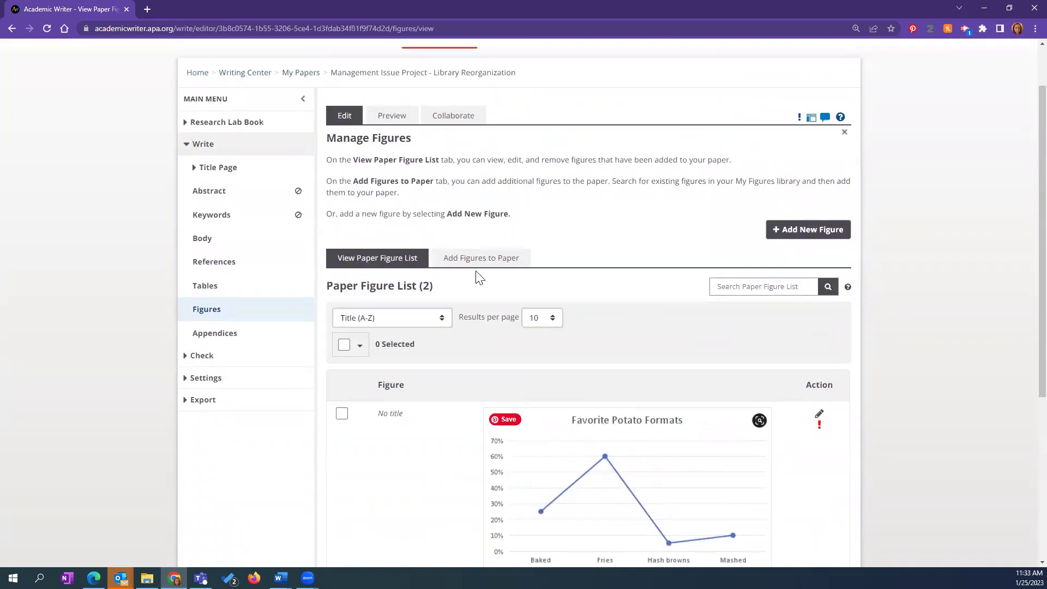
- Browse the My Figures library for existing figures that can be added to the paper
click(479, 260)
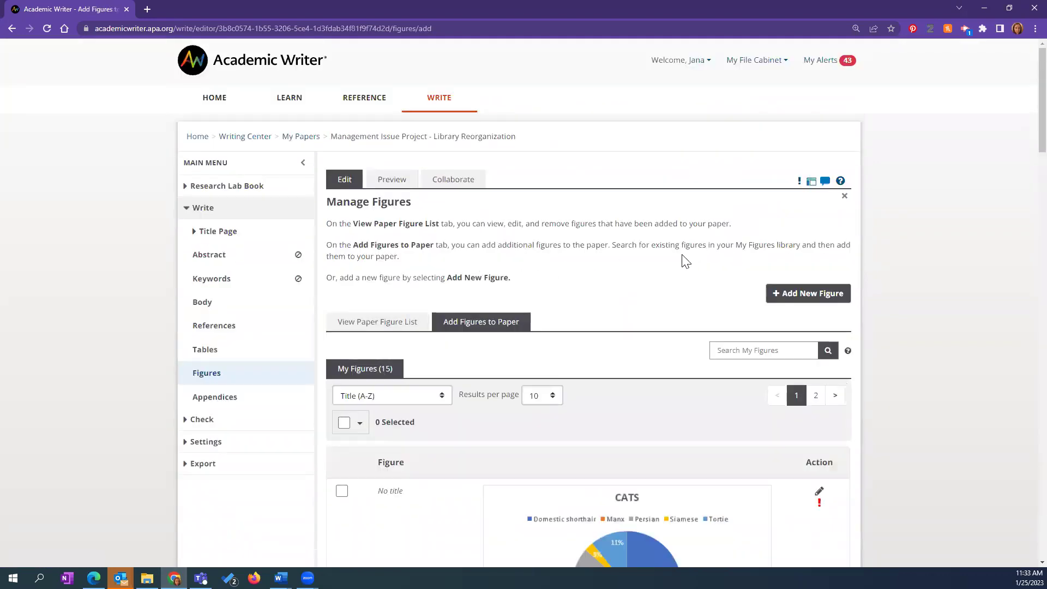
scroll(687, 240, down, 4)
scroll(674, 214, up, 1)
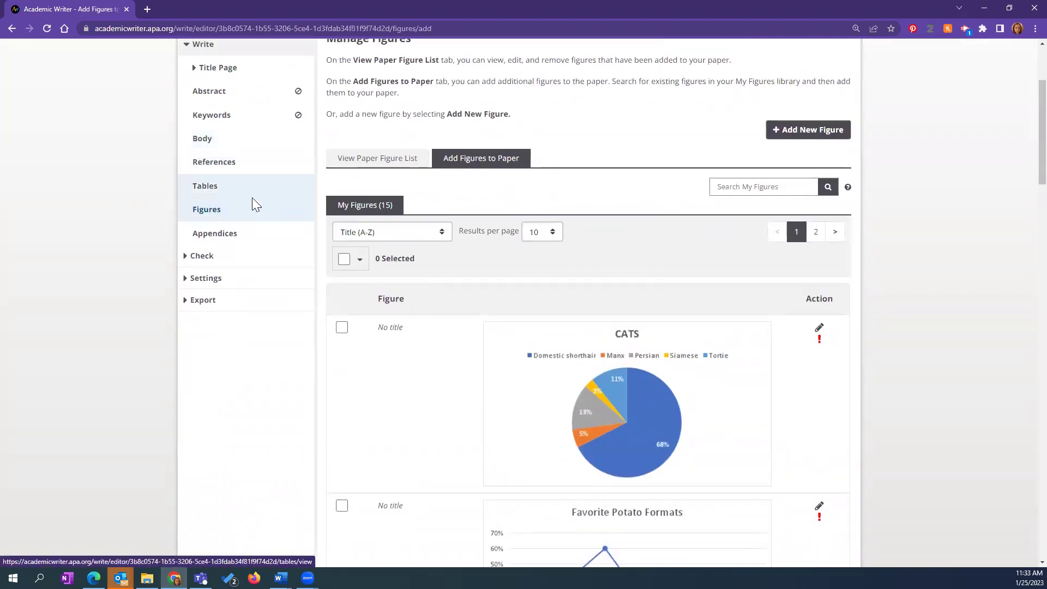
scroll(764, 183, up, 3)
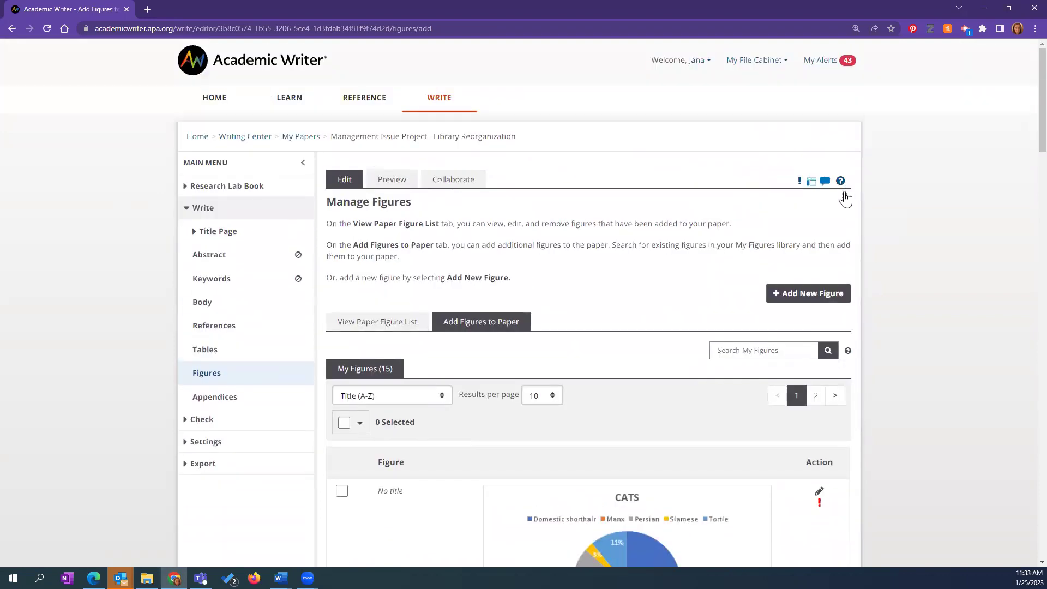
- Insert a parenthetical callout for the Favorite Potato Formats figure at the end of the Focus section in the paper's body
click(844, 196)
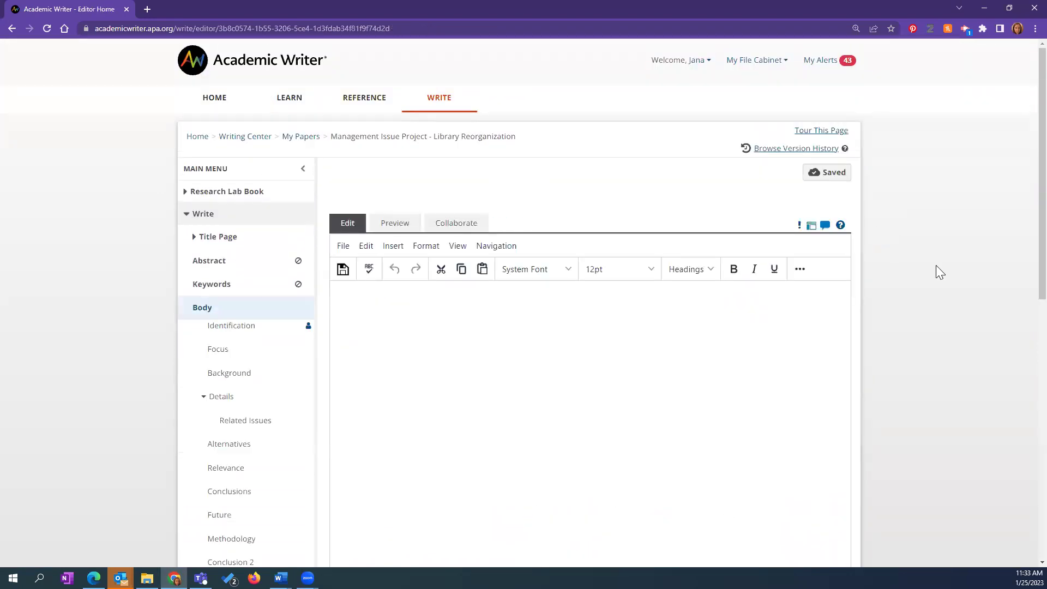
scroll(938, 263, down, 5)
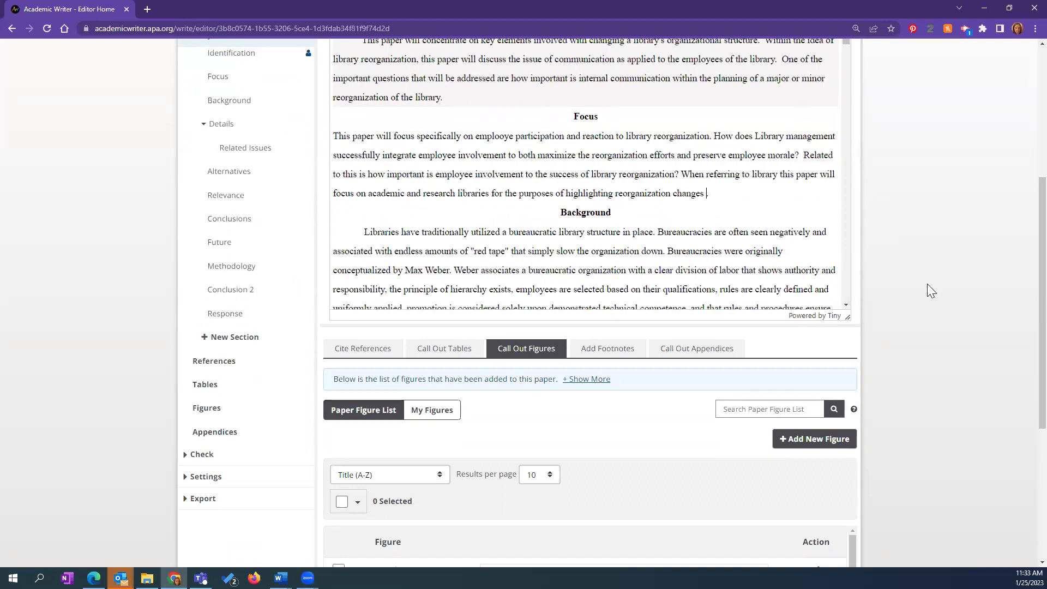
scroll(931, 290, down, 3)
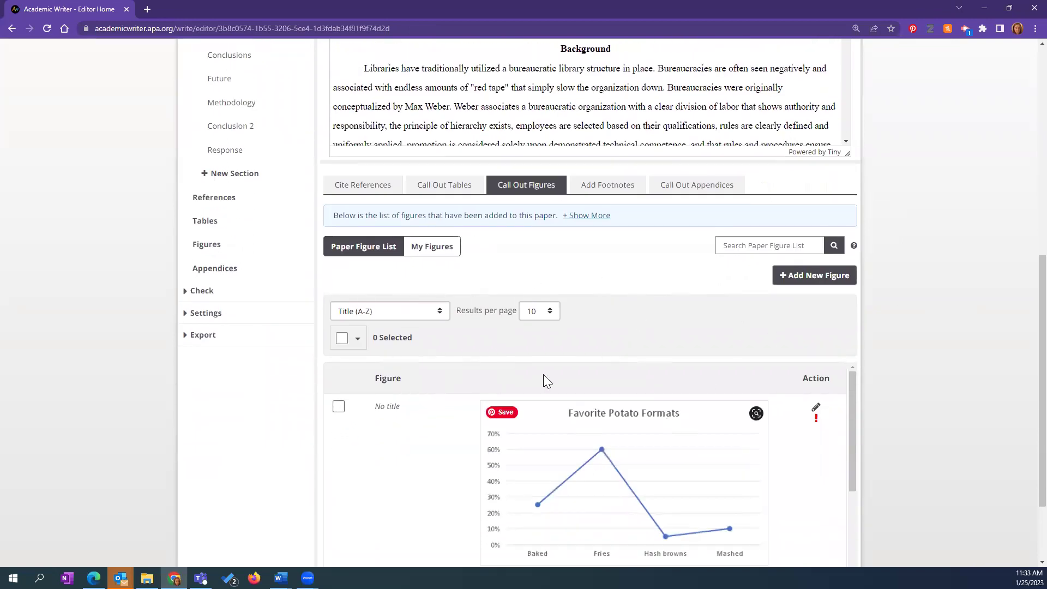
click(339, 408)
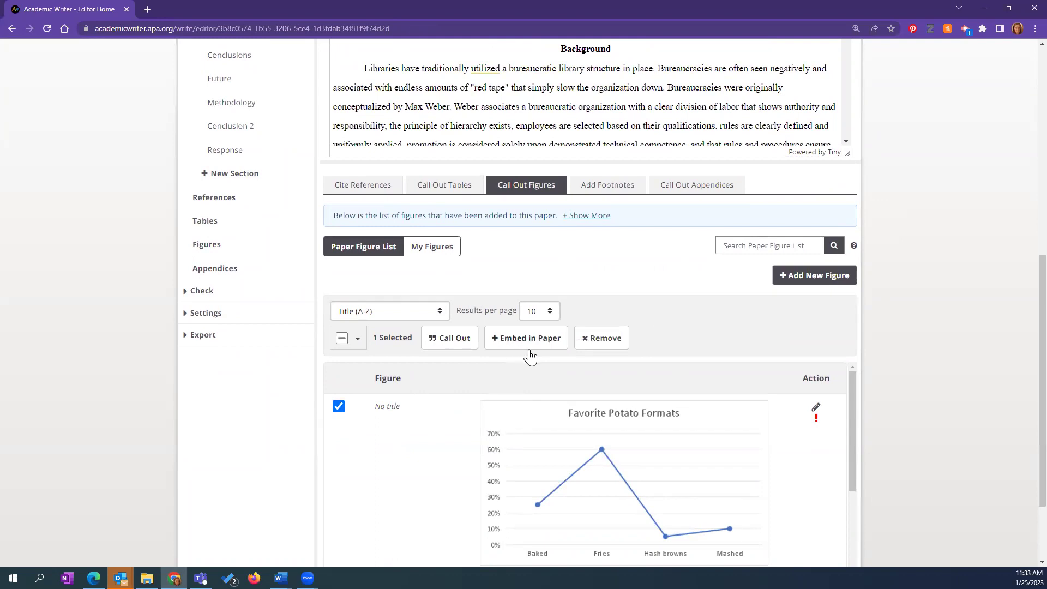
click(454, 340)
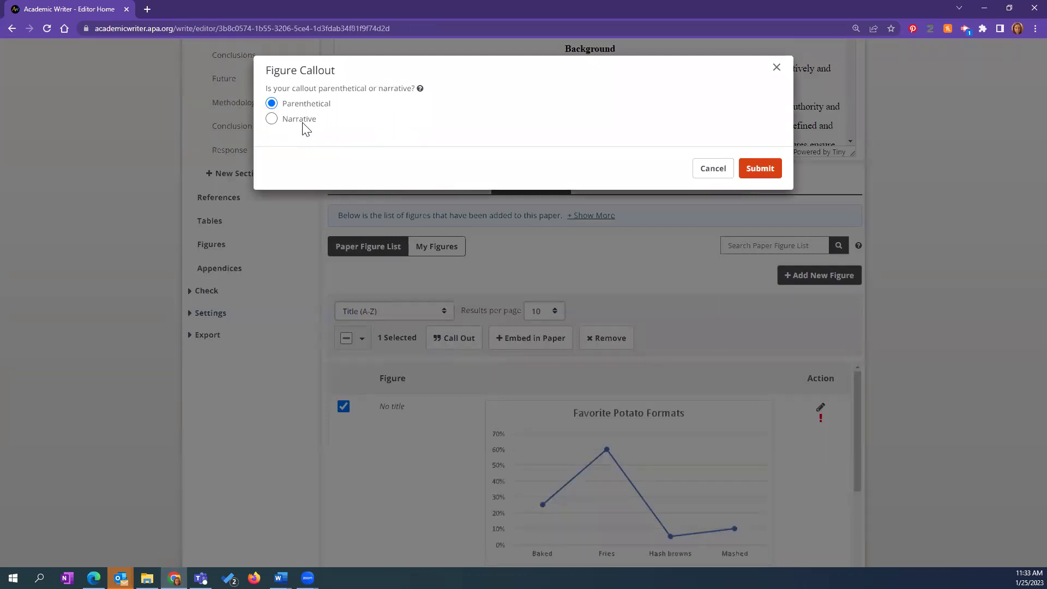
click(767, 172)
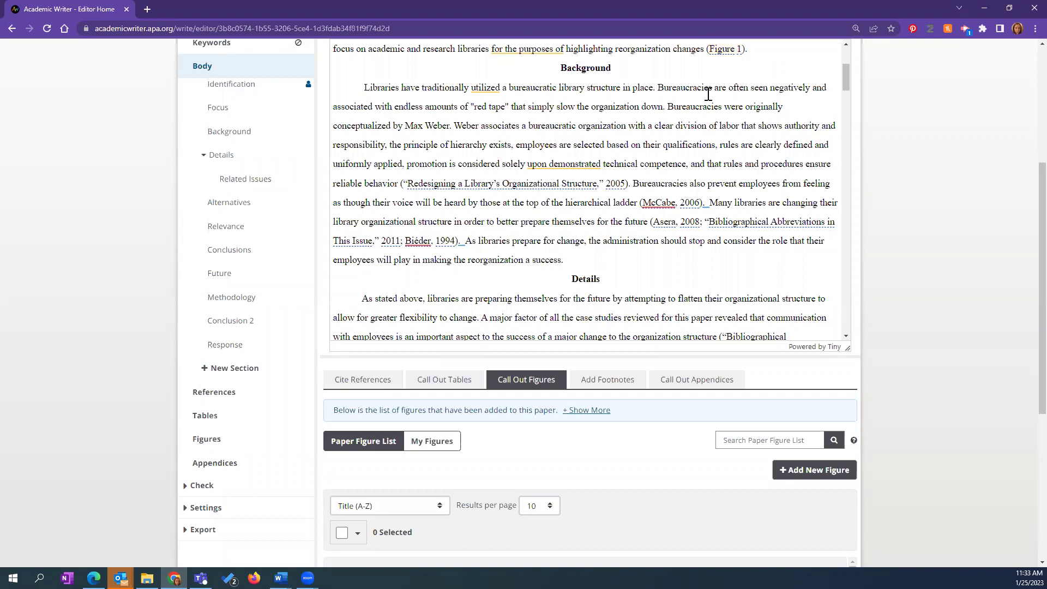
- Review the figure callout in the body text and open the preview of the paper
scroll(708, 94, up, 3)
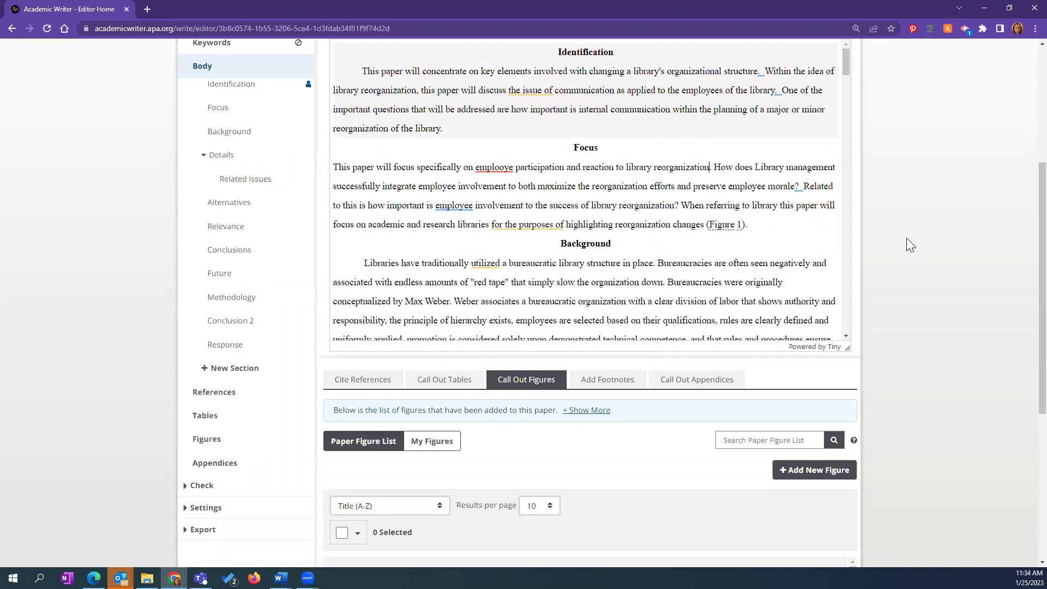
scroll(917, 229, up, 4)
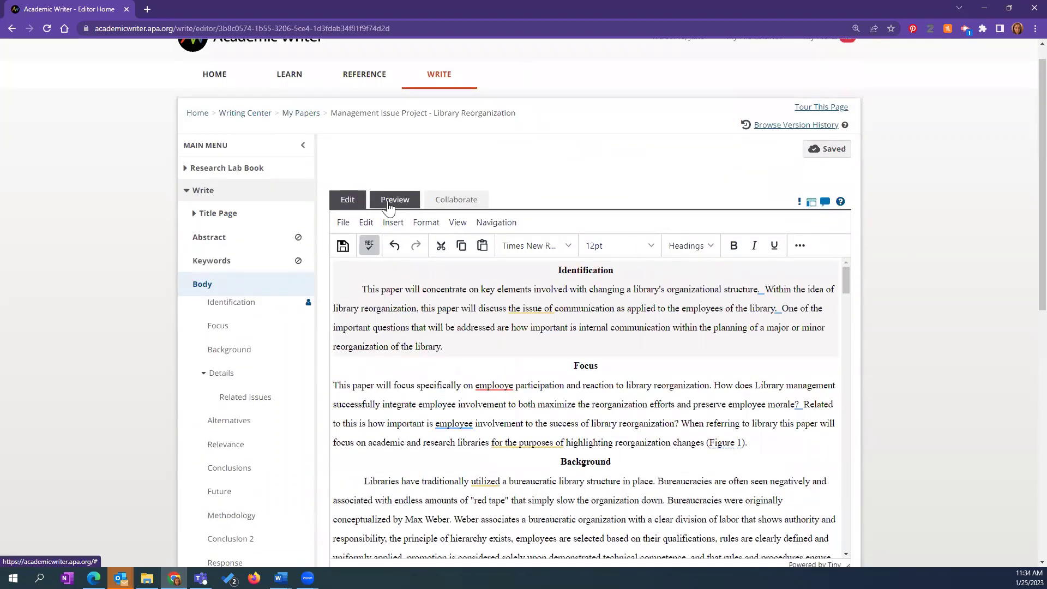
click(388, 204)
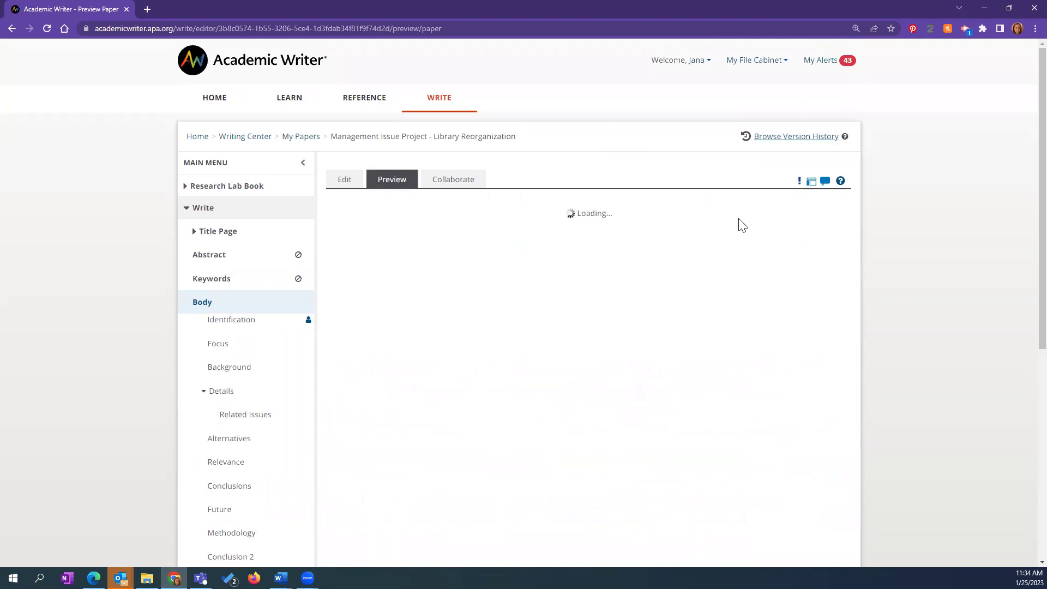
- Go to page 14 of the paper preview and page forward to examine the table and figure pages
click(811, 203)
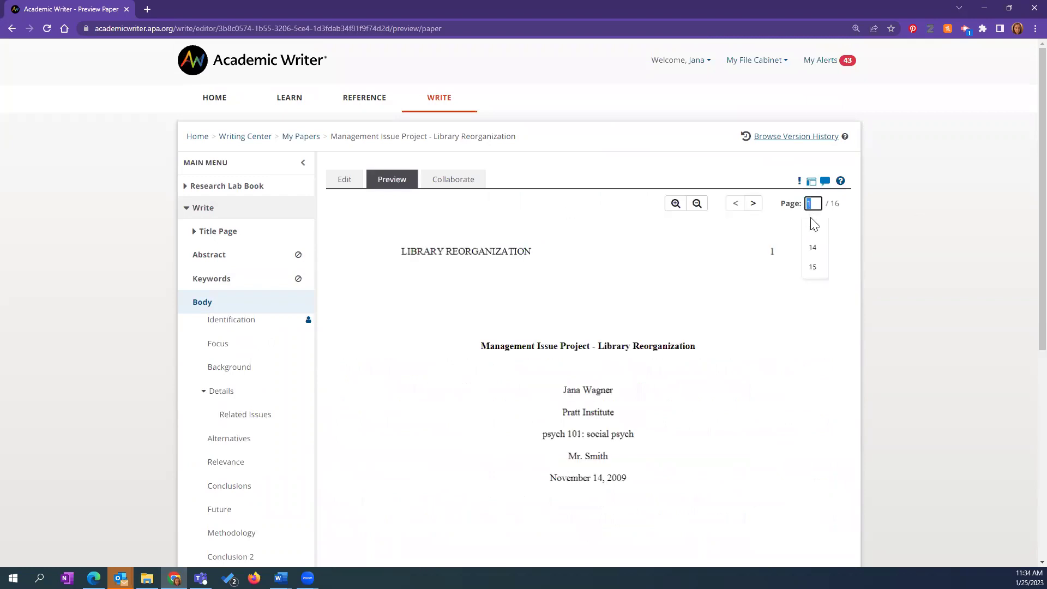
click(813, 247)
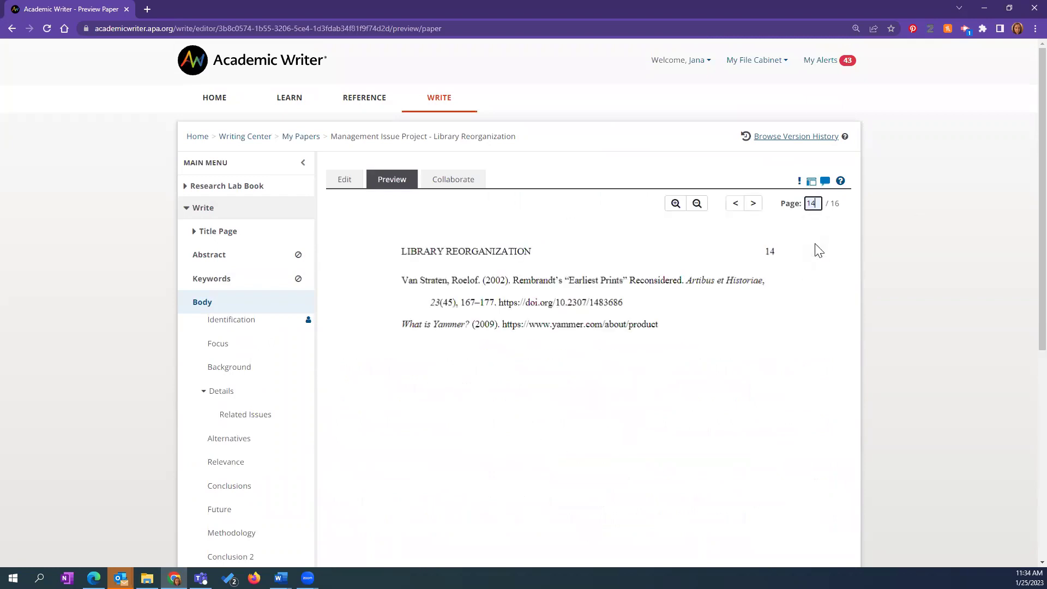
click(755, 205)
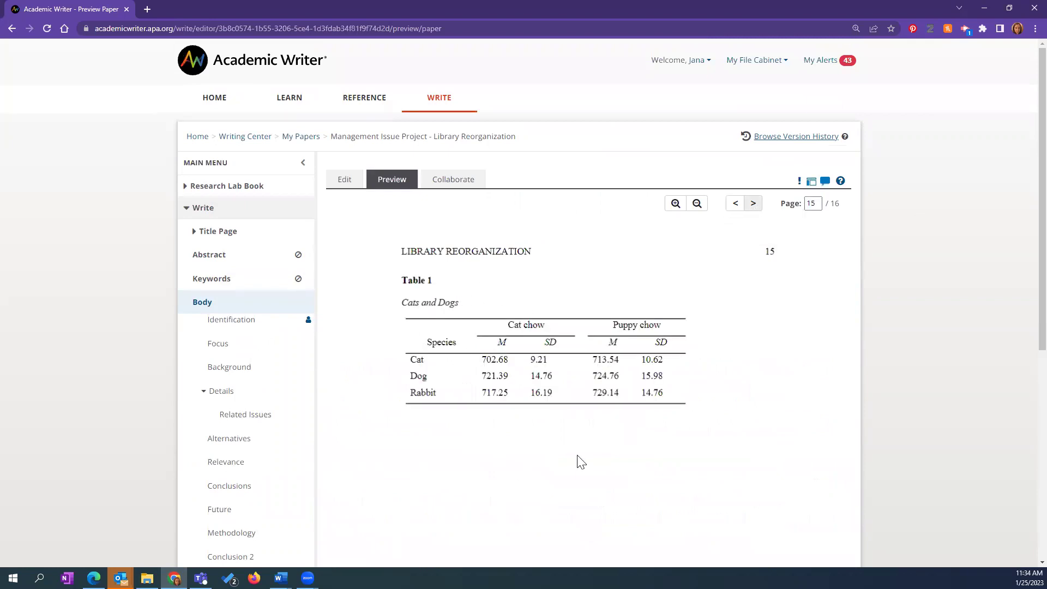
click(754, 205)
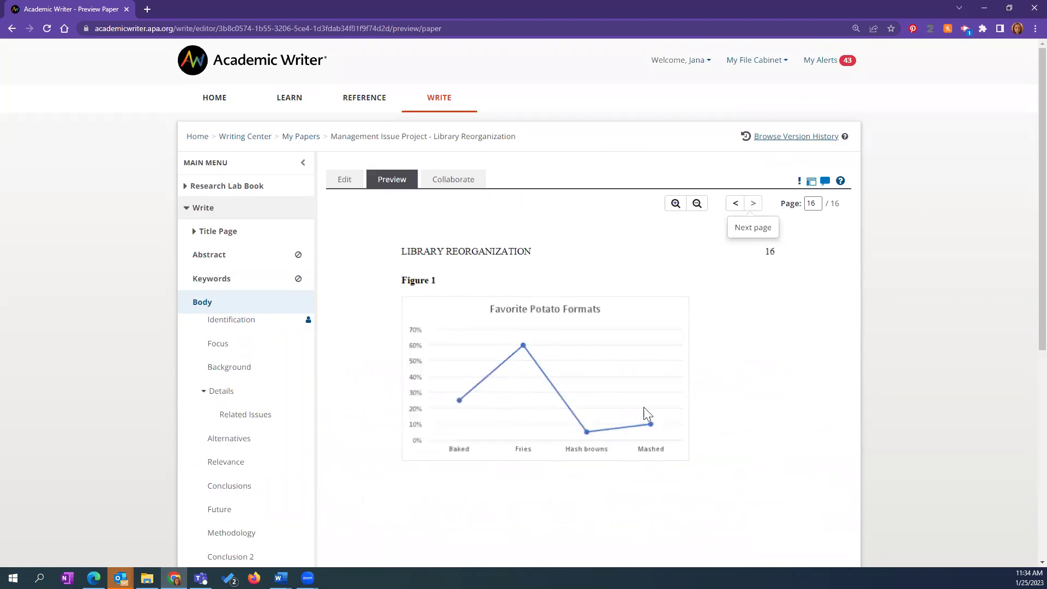
- Return to editing and embed the Large Study Table with a parenthetical callout at the end of the Background section's last sentence
click(344, 179)
scroll(965, 326, down, 8)
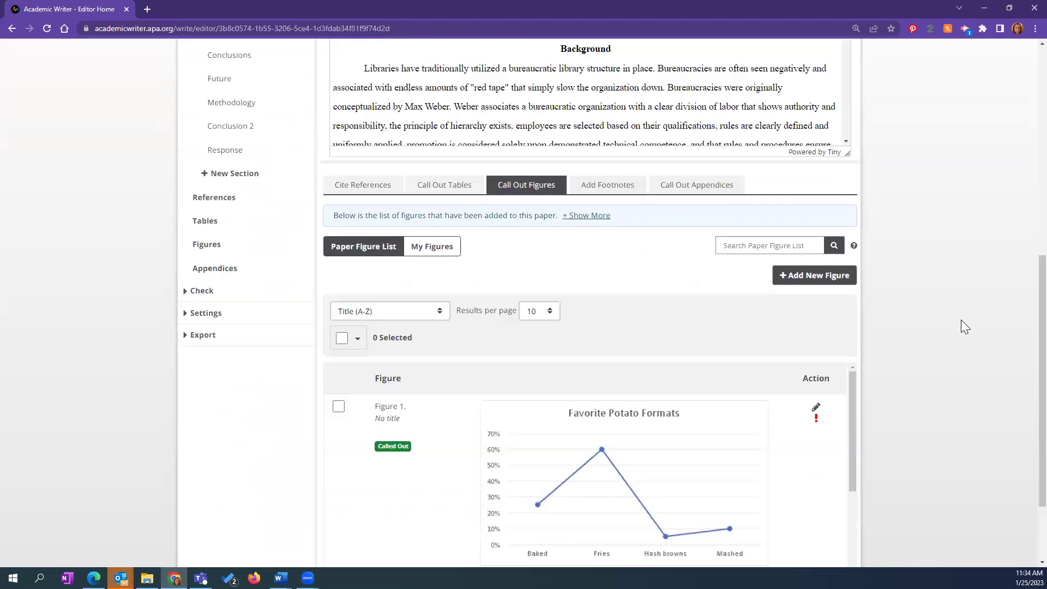
scroll(965, 327, down, 2)
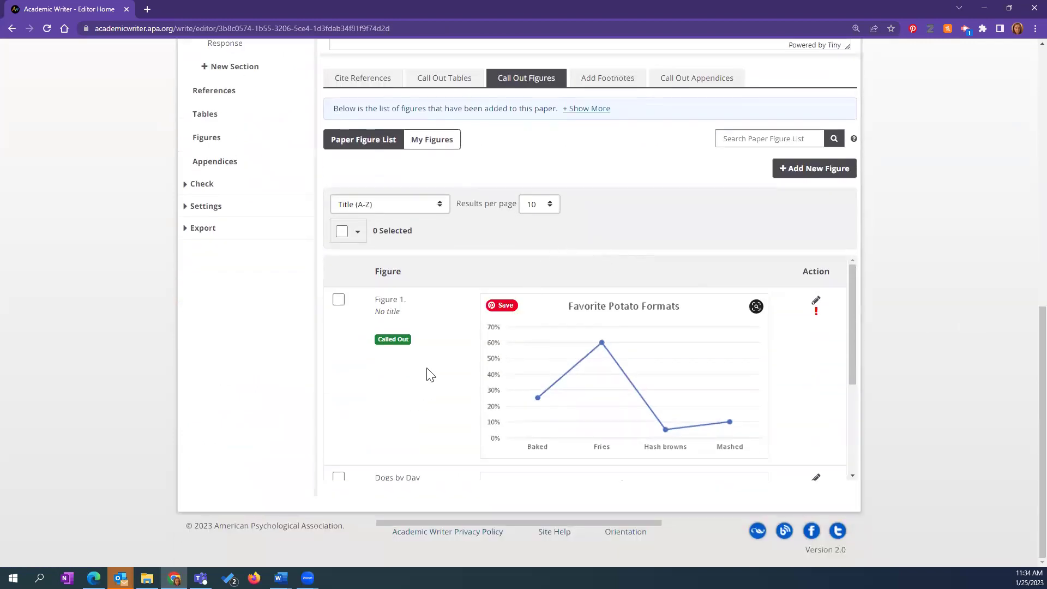
click(426, 79)
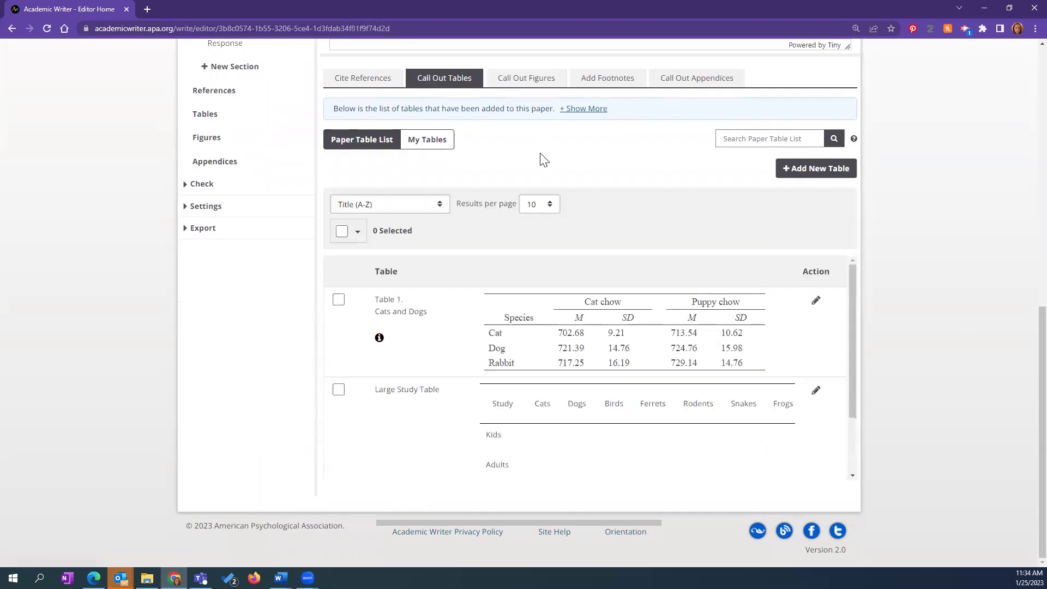
click(338, 389)
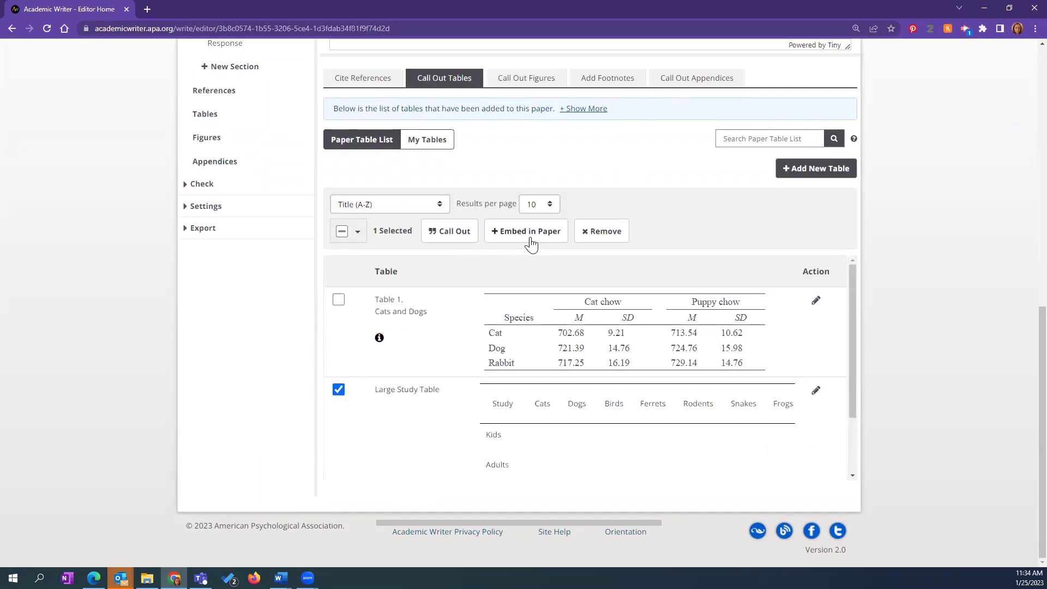
scroll(729, 263, up, 4)
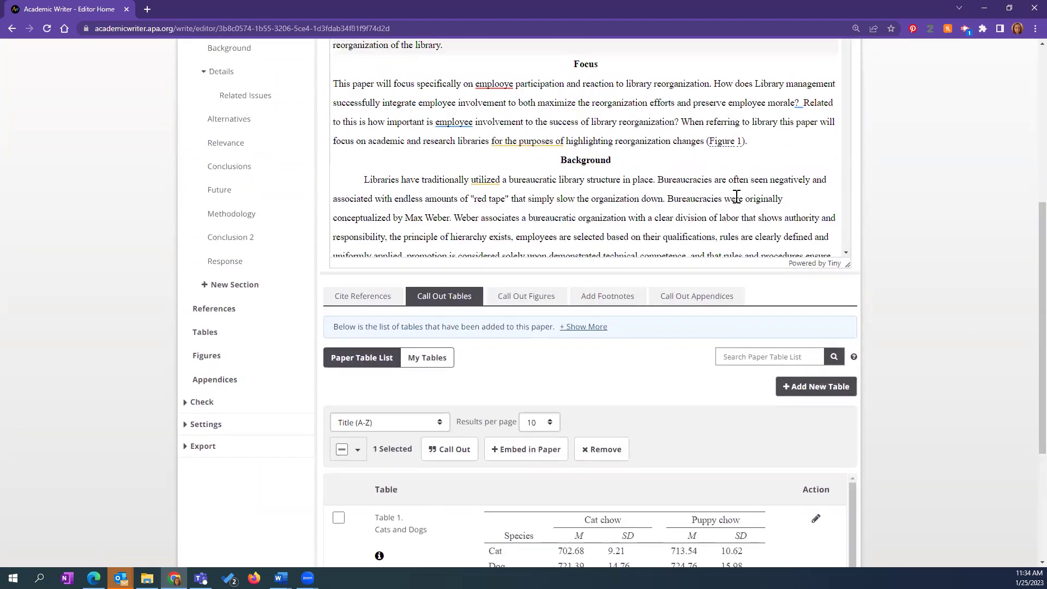
scroll(708, 212, down, 3)
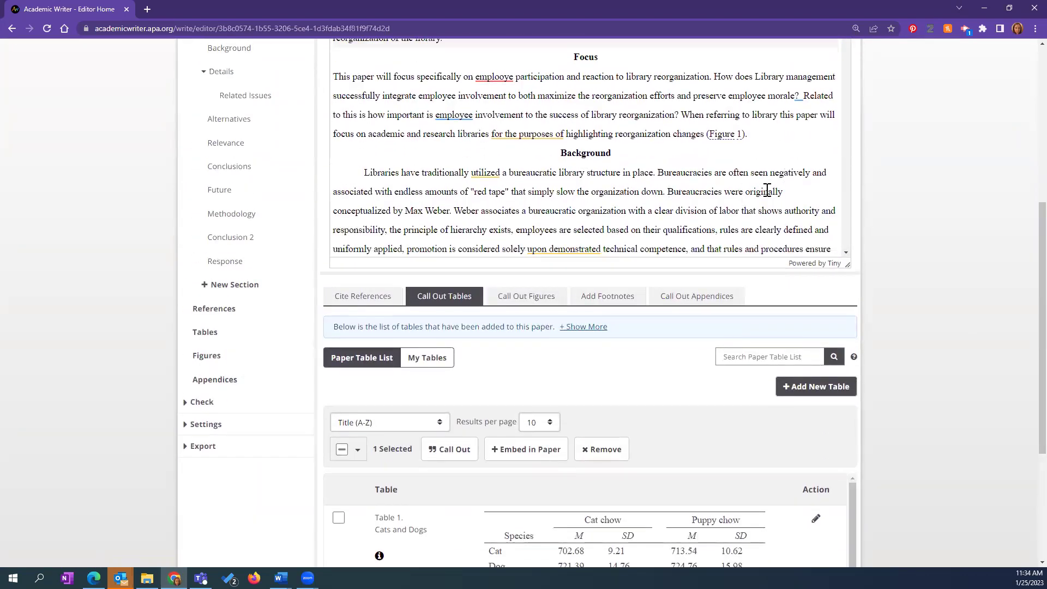
click(562, 187)
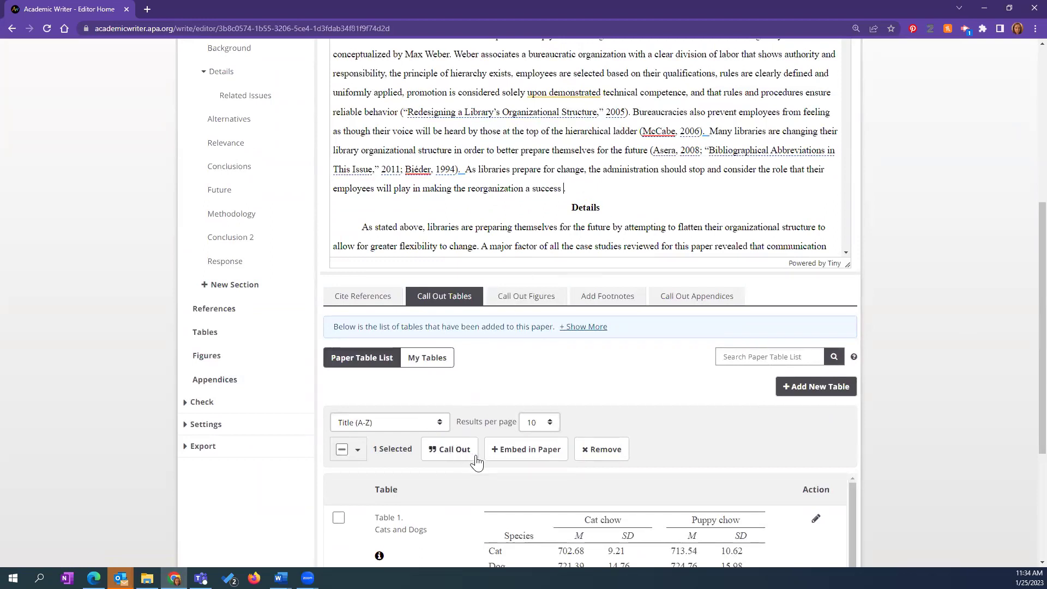
click(519, 454)
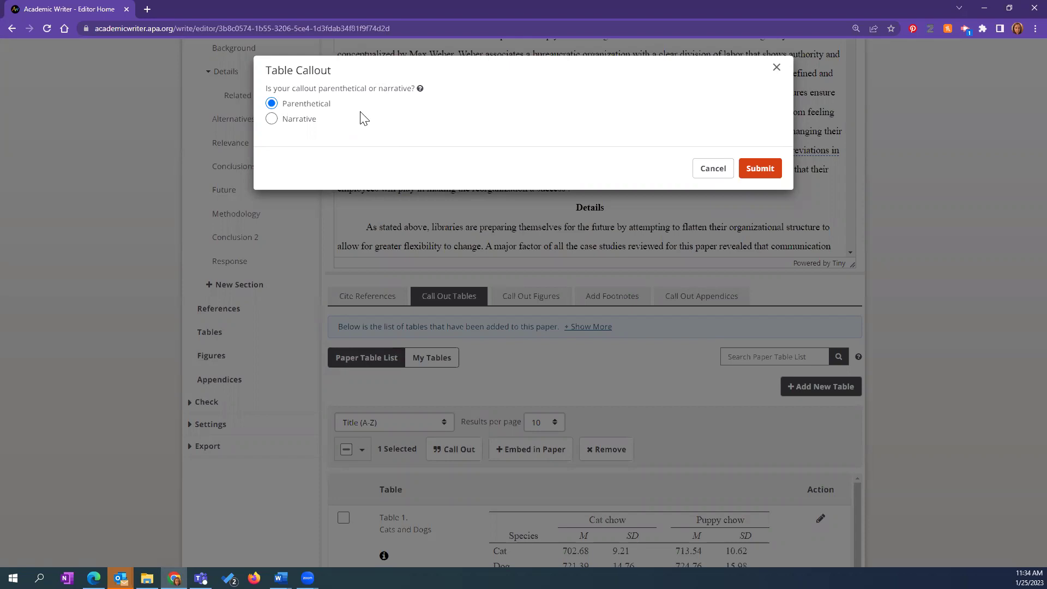
click(765, 173)
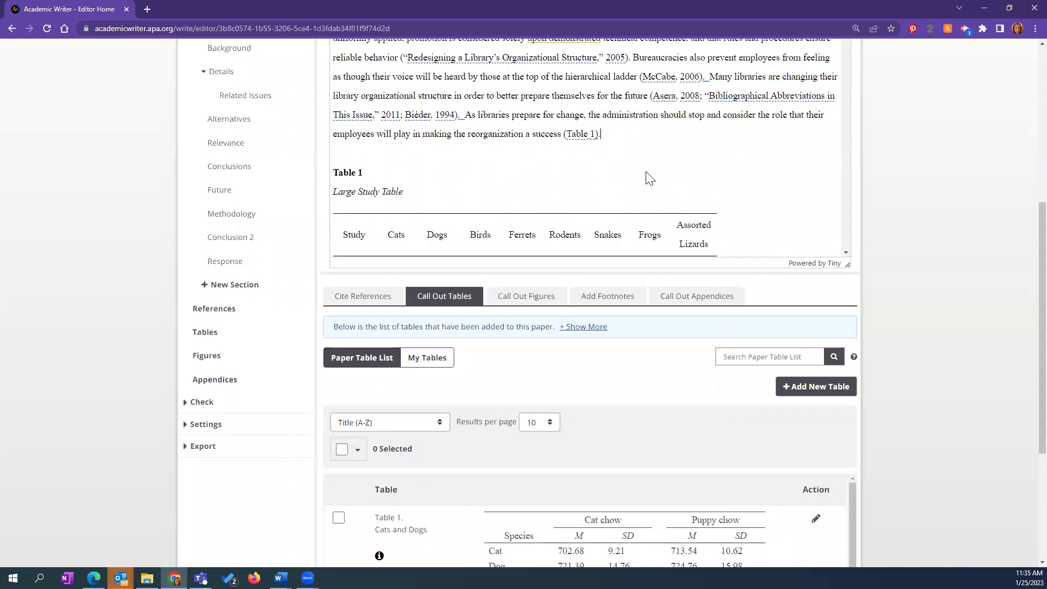
- Add another parenthetical callout for the Large Study Table in the Details section, after "University's Davis Library" in the third paragraph
scroll(679, 174, down, 1)
scroll(627, 141, down, 1)
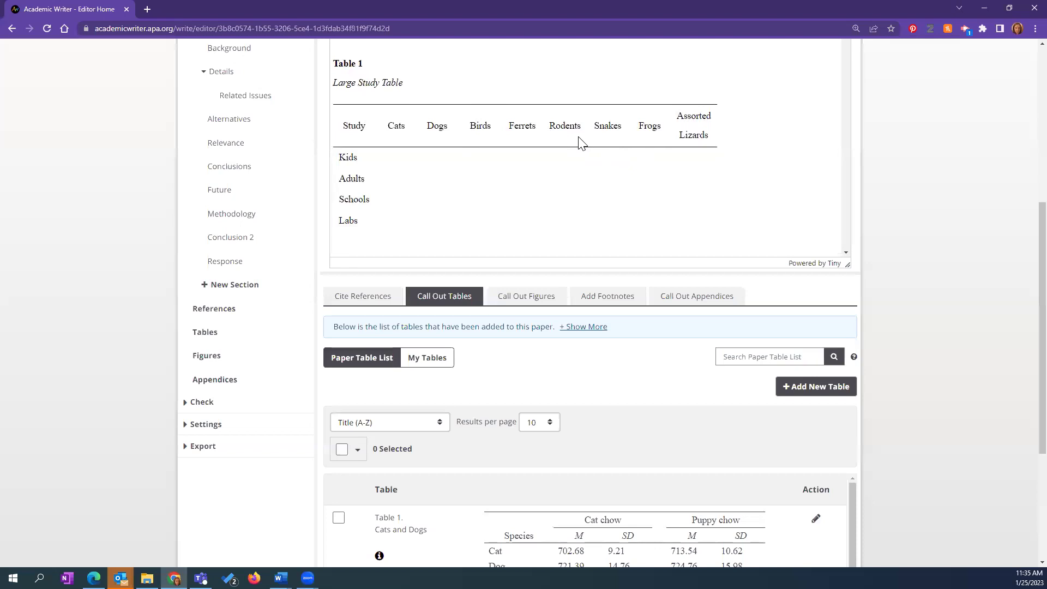
scroll(583, 143, down, 2)
scroll(582, 143, up, 3)
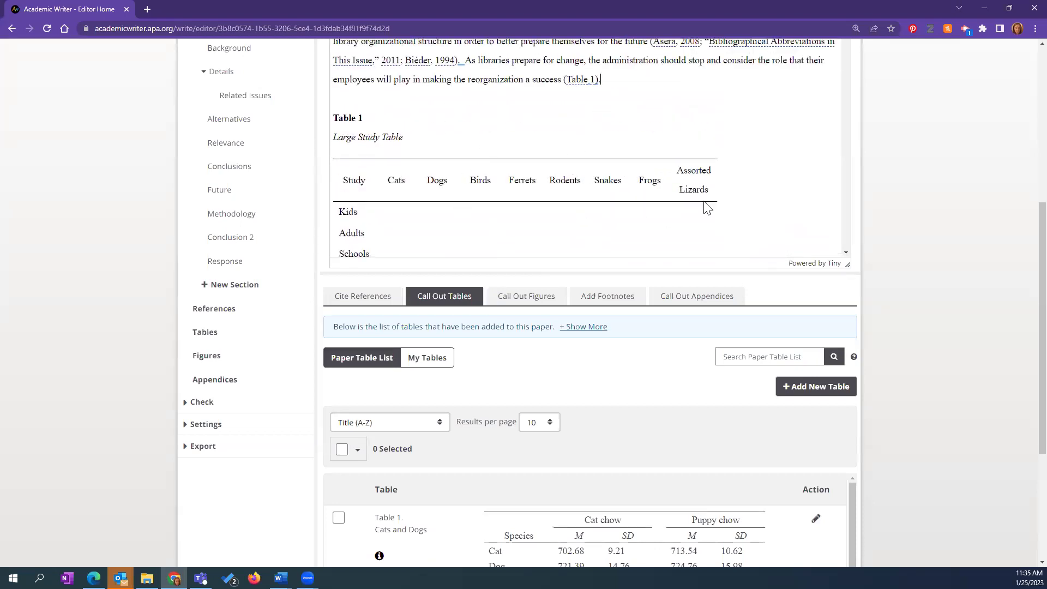
scroll(763, 209, down, 5)
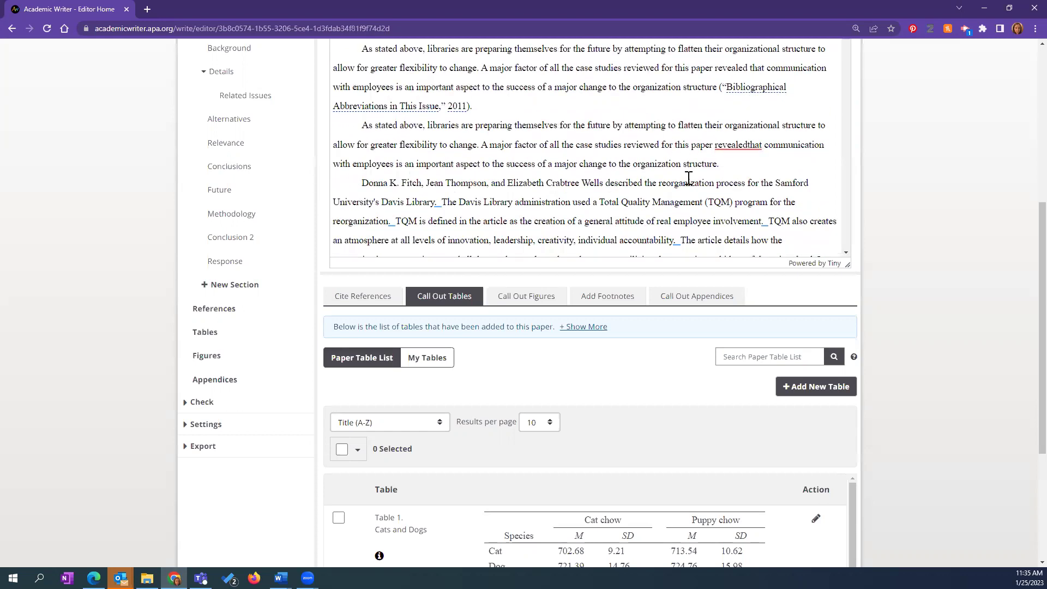
click(436, 203)
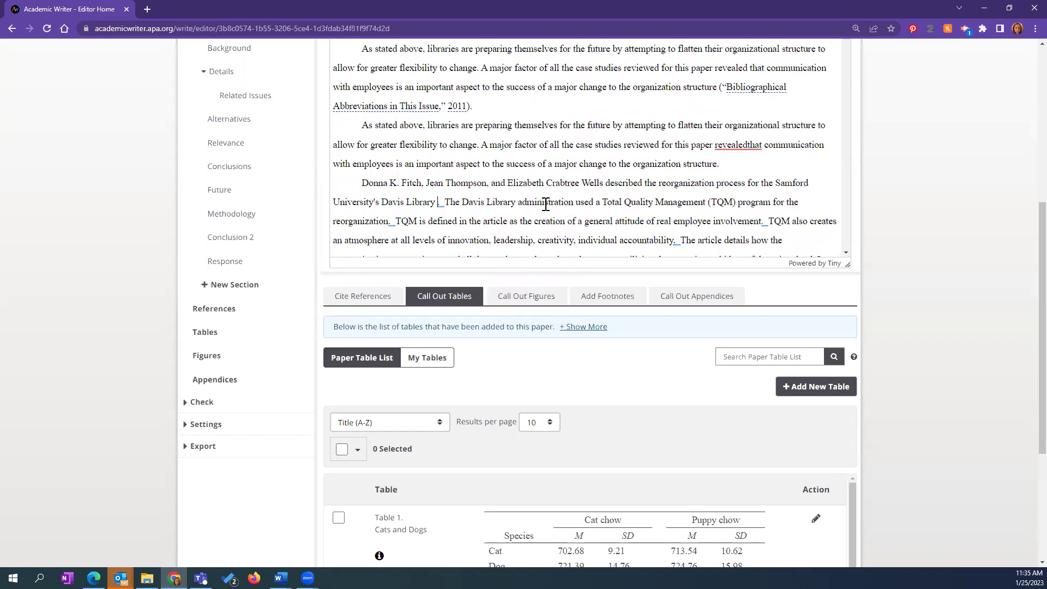
scroll(626, 389, down, 3)
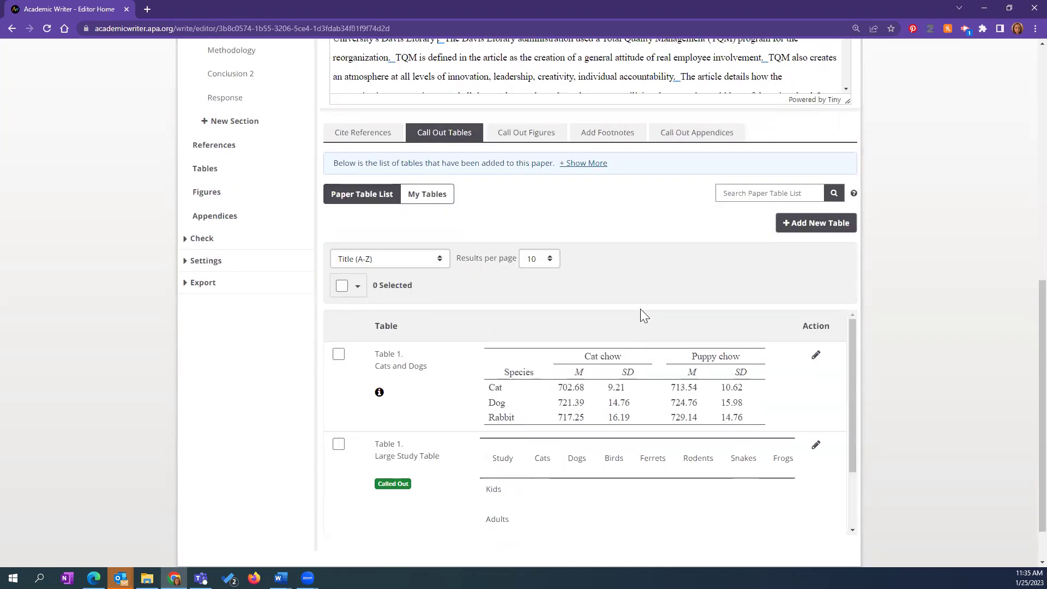
click(338, 443)
click(448, 293)
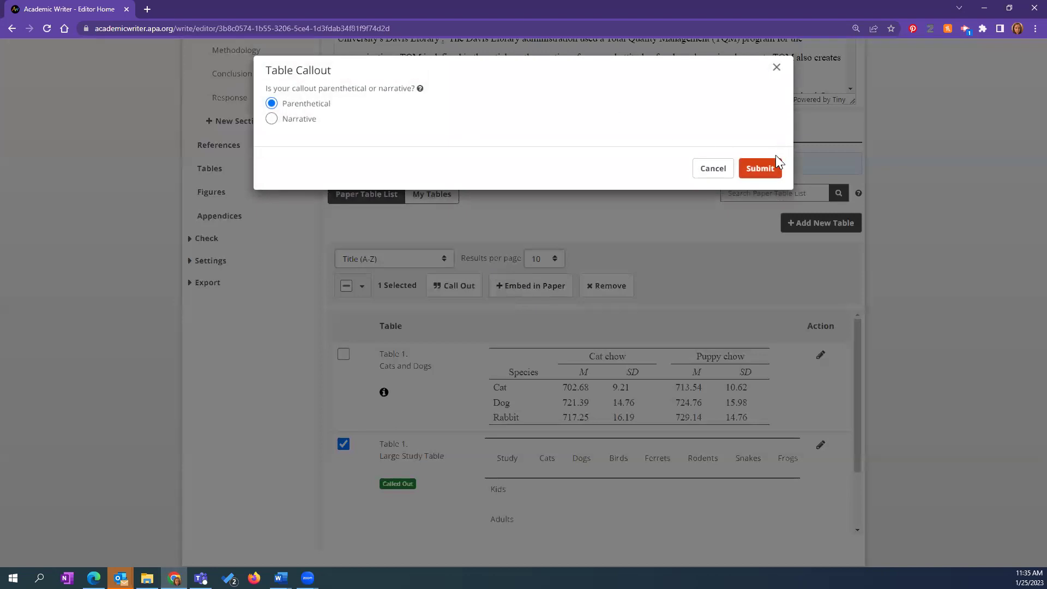
click(771, 168)
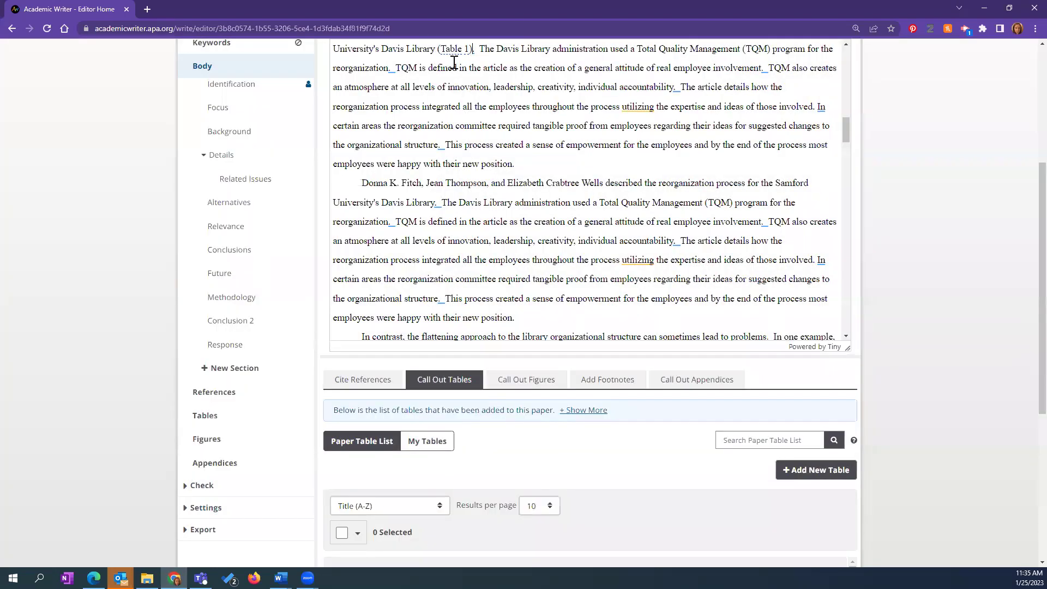
- Examine the embedded Large Study Table and compare its placement with the repeated callout in the Details section
scroll(550, 154, up, 3)
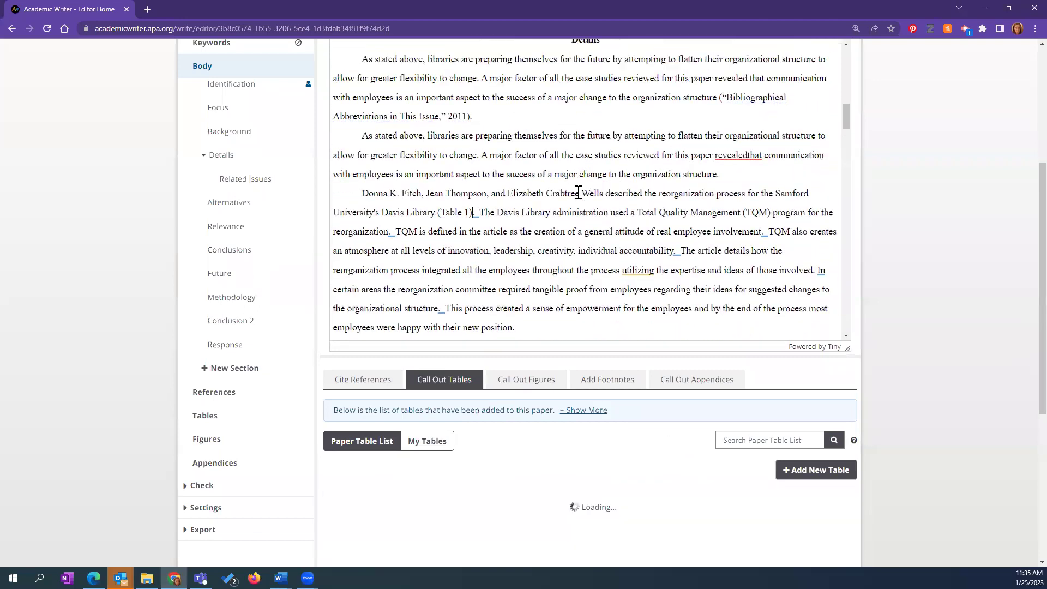
scroll(598, 204, up, 5)
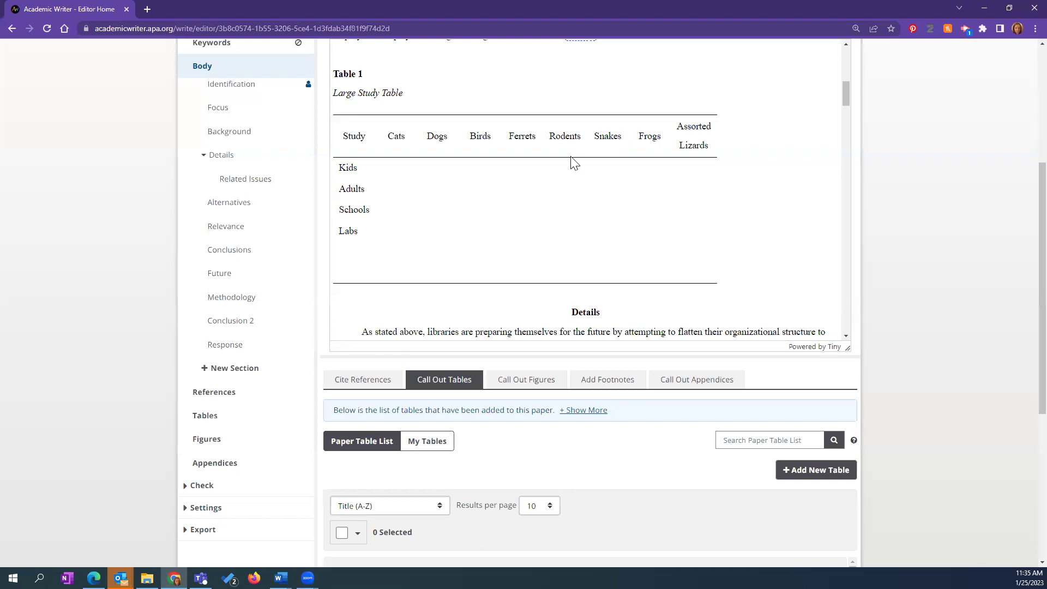
scroll(638, 191, up, 2)
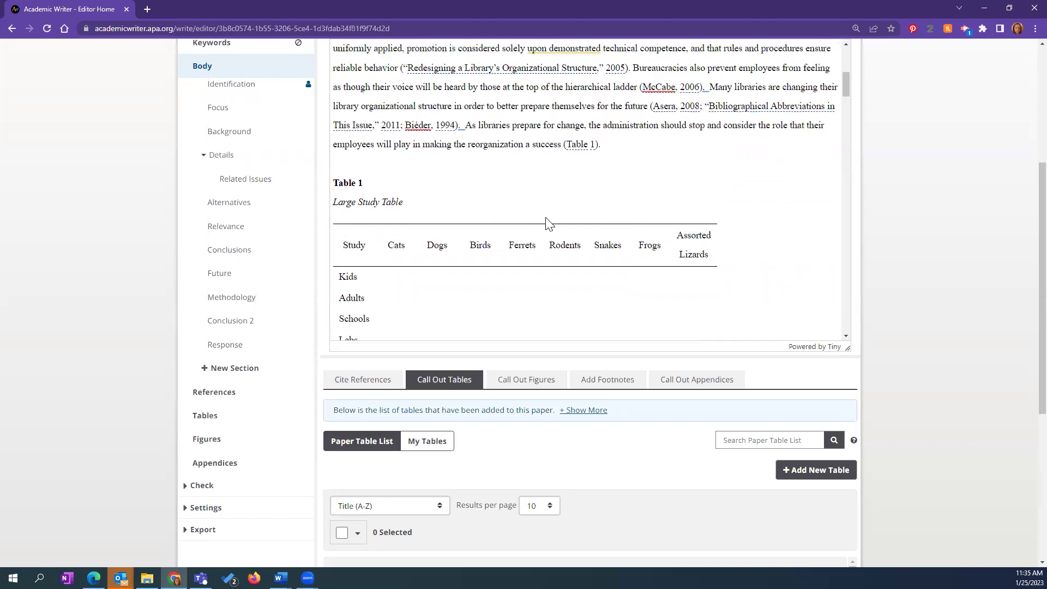
scroll(487, 211, down, 2)
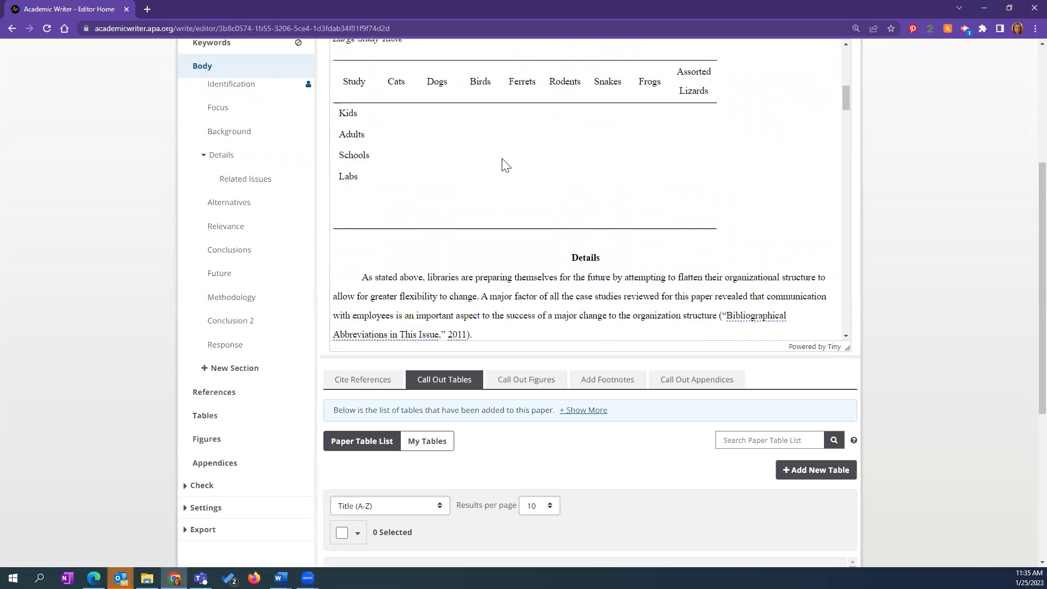
scroll(561, 165, down, 4)
scroll(560, 164, down, 2)
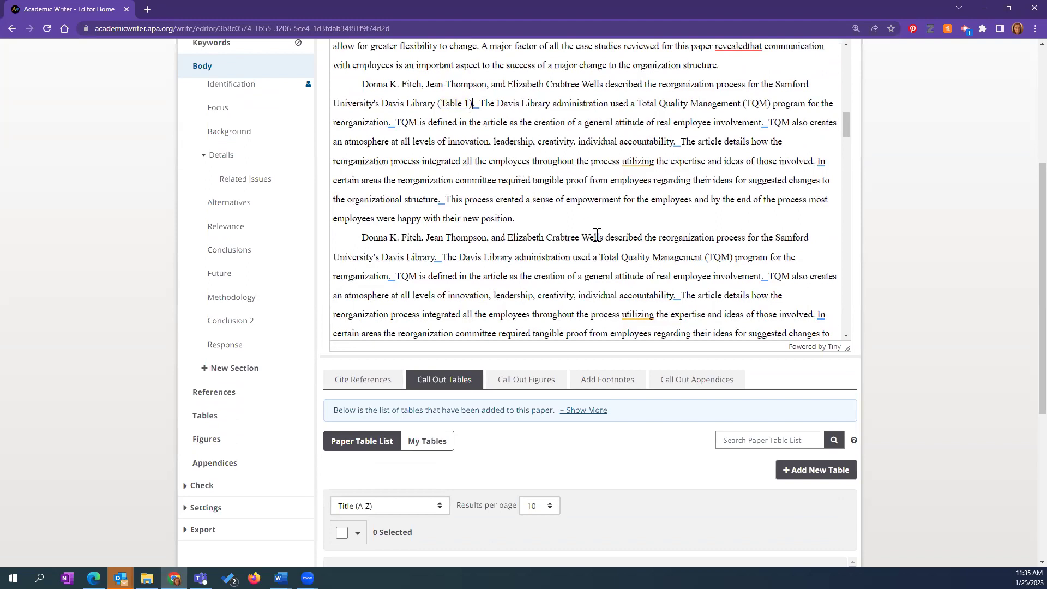
scroll(597, 234, up, 5)
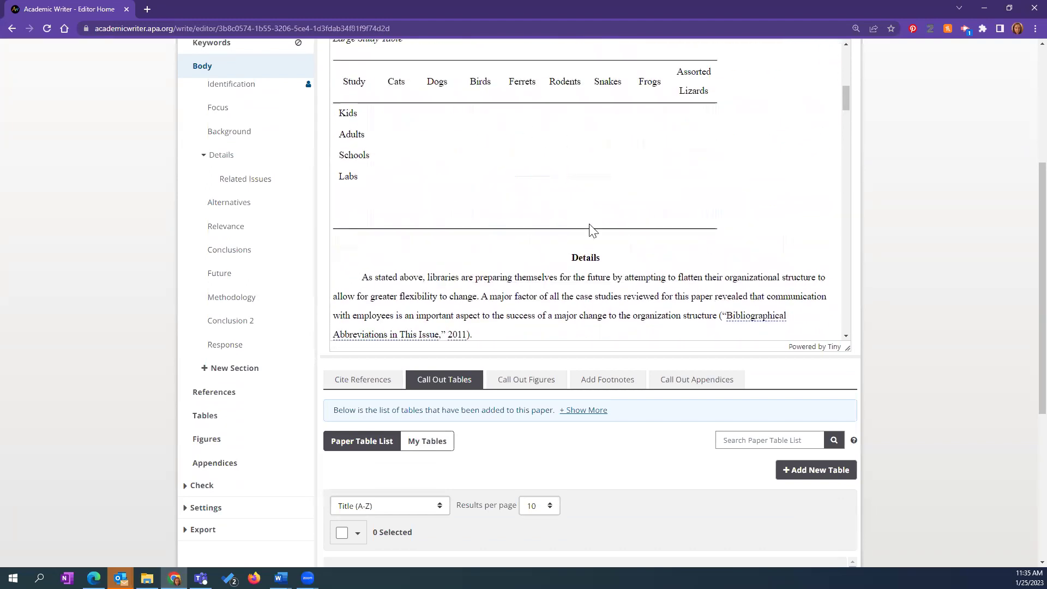
scroll(693, 256, down, 4)
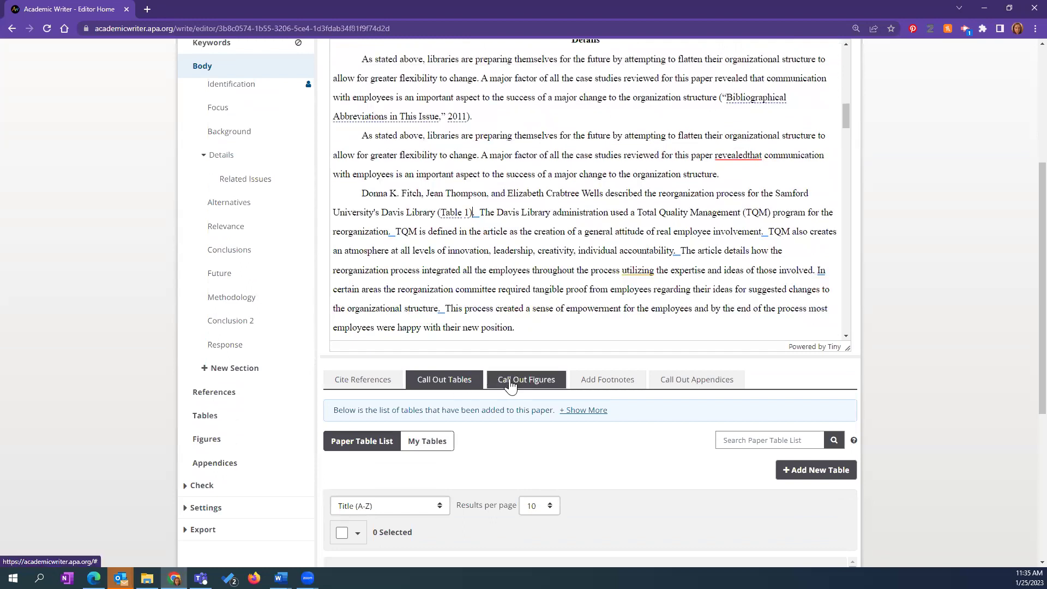
- Look over the paper figure list for callouts and return to the paper table list
click(510, 384)
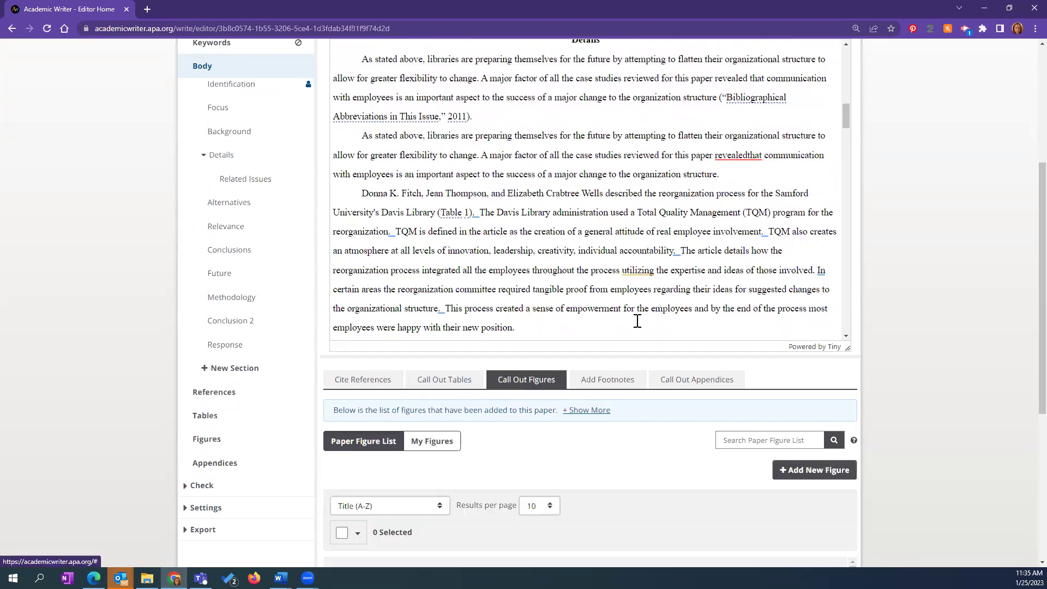
scroll(651, 327, down, 1)
scroll(650, 328, down, 3)
scroll(627, 436, down, 3)
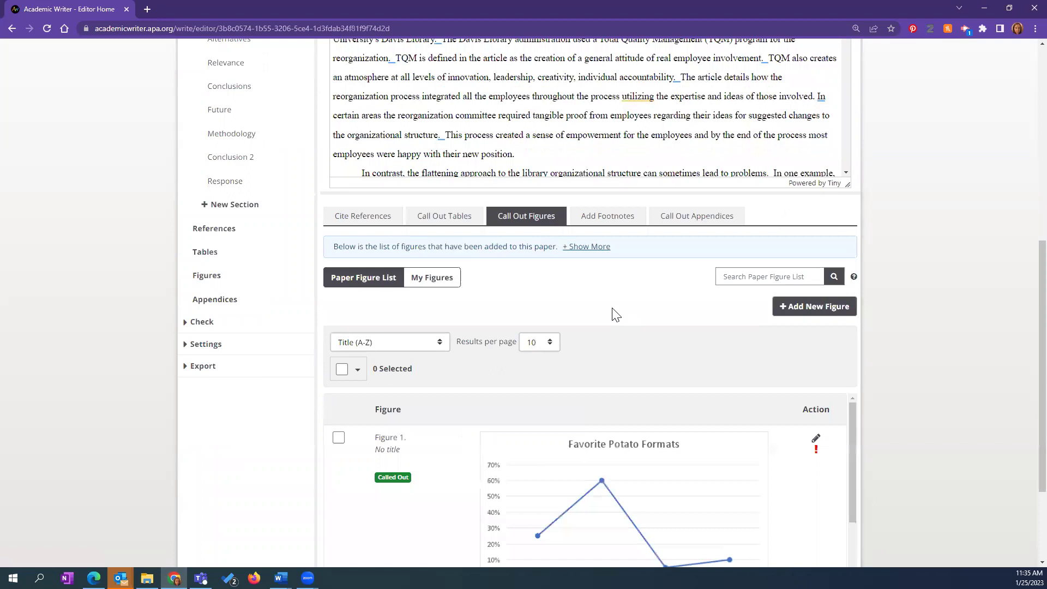
click(452, 216)
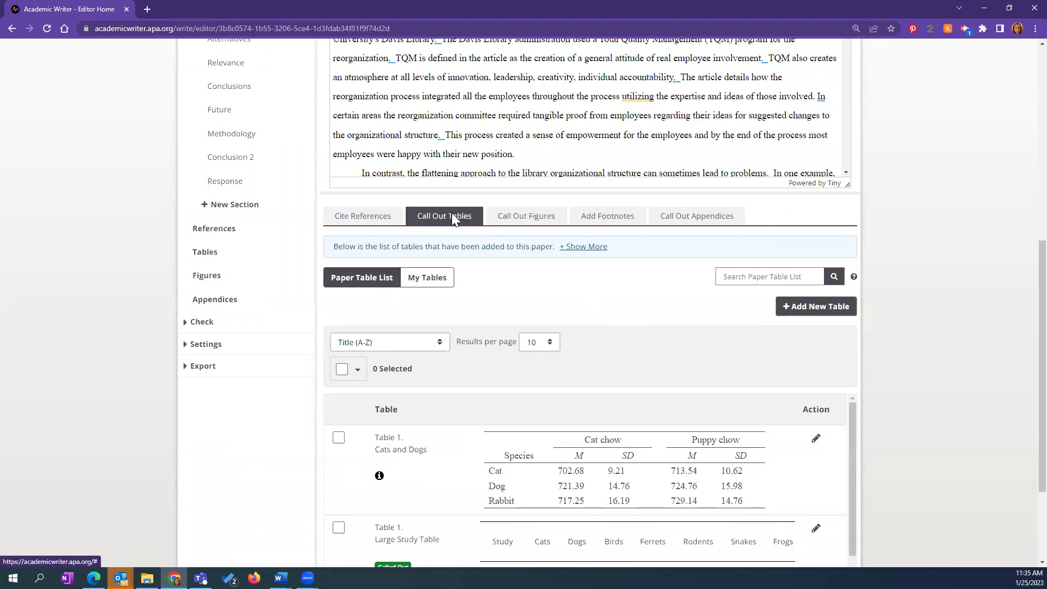
- Browse the My Tables library for tables available to the paper and open the options for adding a new table
click(814, 309)
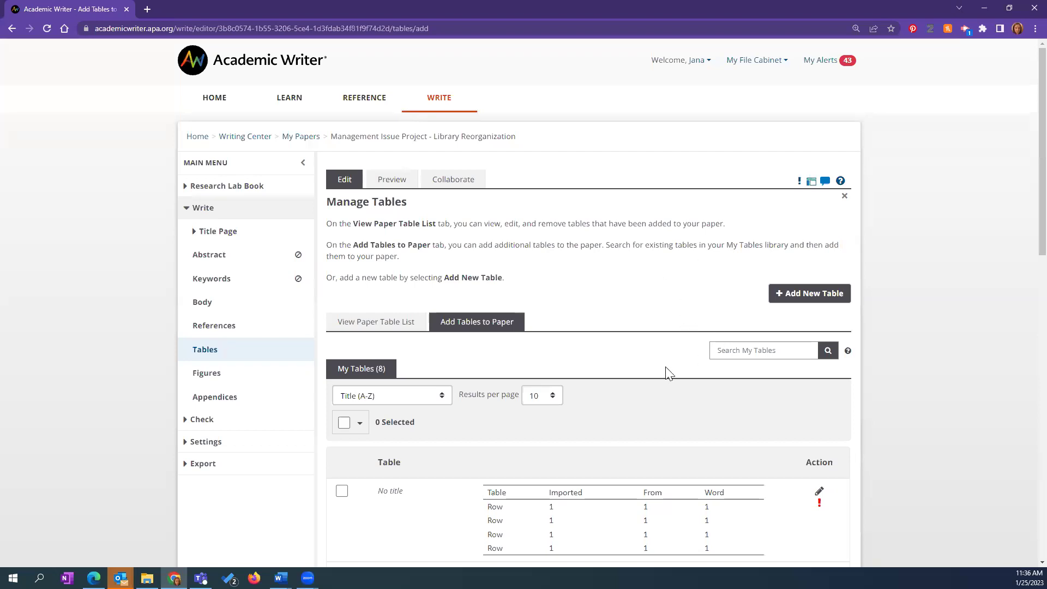
scroll(641, 359, down, 3)
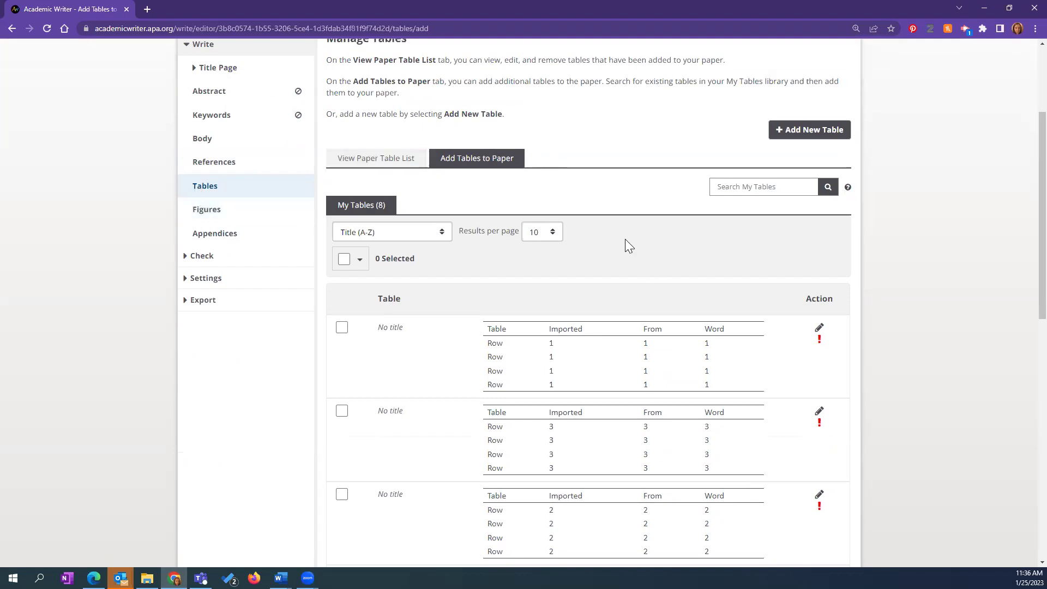
scroll(690, 294, down, 9)
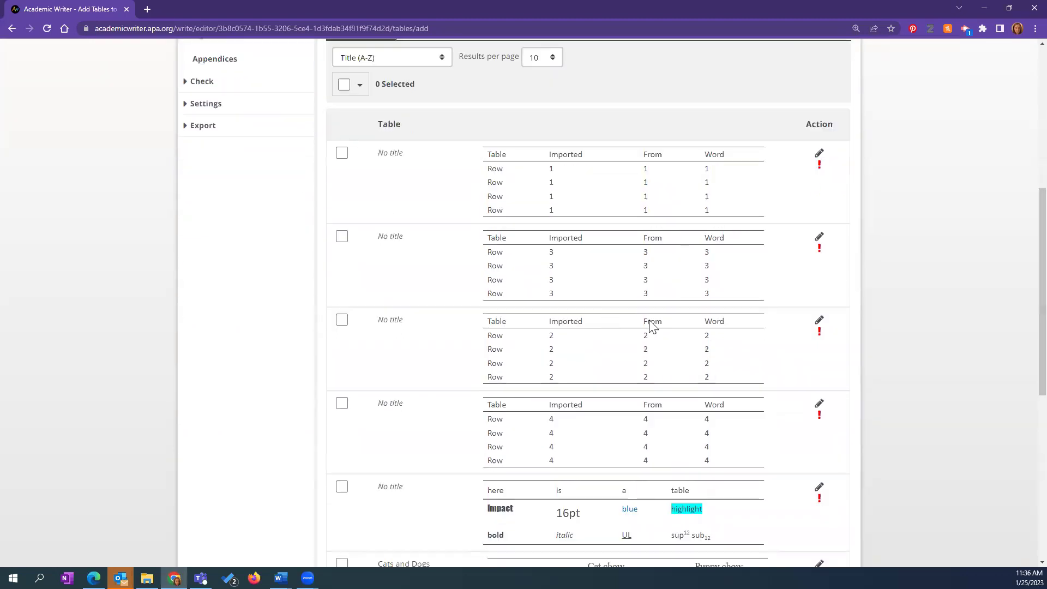
scroll(704, 382, up, 10)
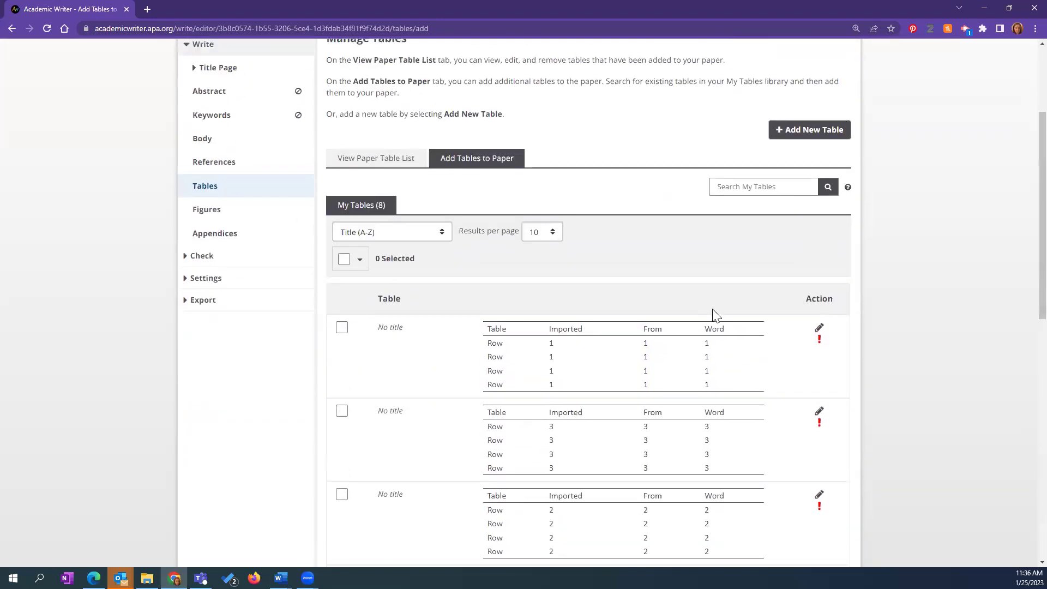
click(796, 187)
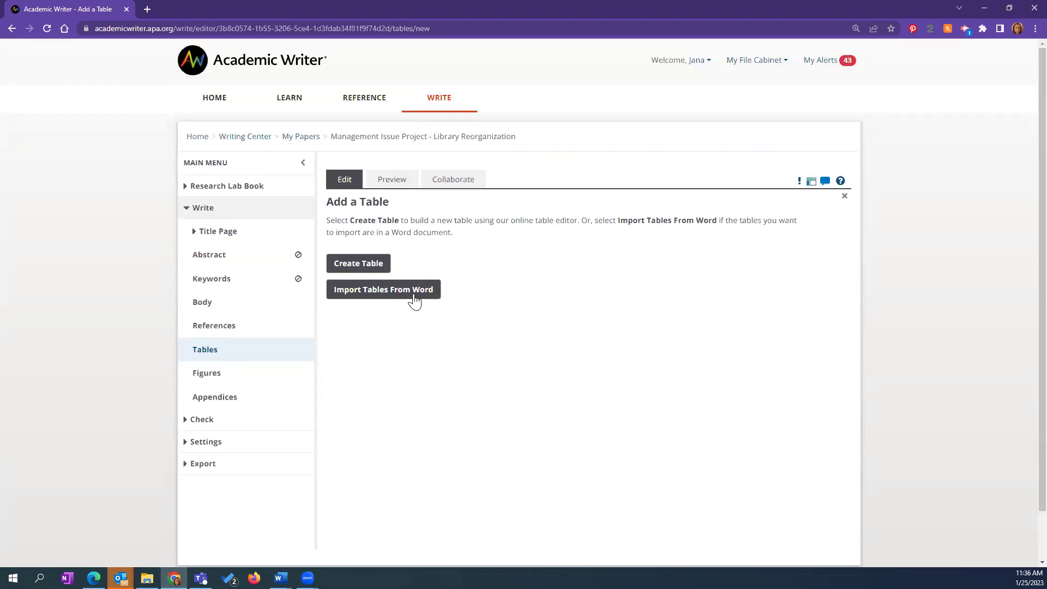
- Start creating a new table with the title "This is my test table" and format the title in title case
click(363, 263)
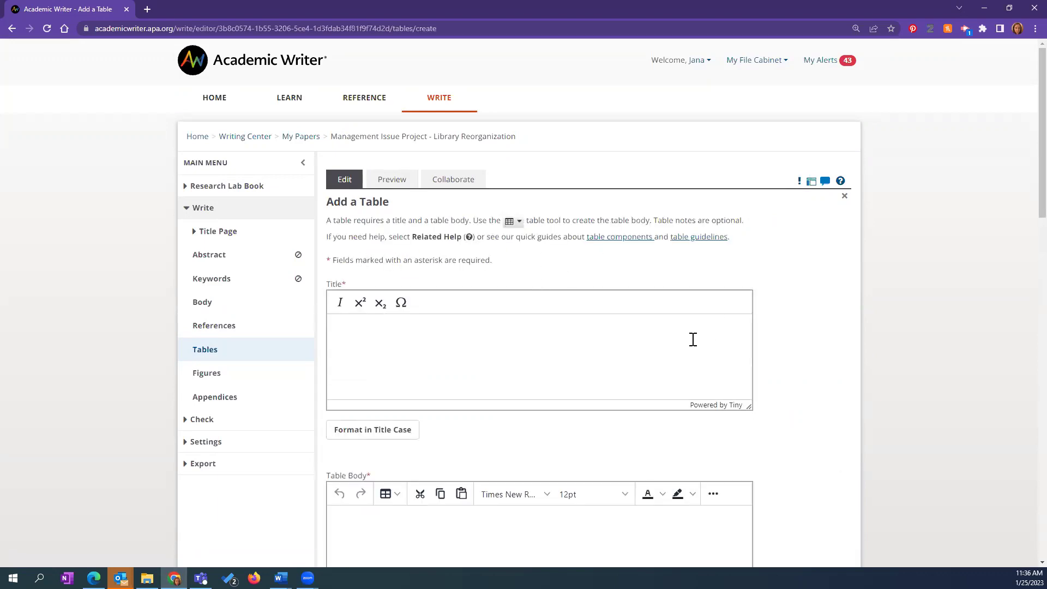
scroll(657, 355, down, 1)
click(388, 286)
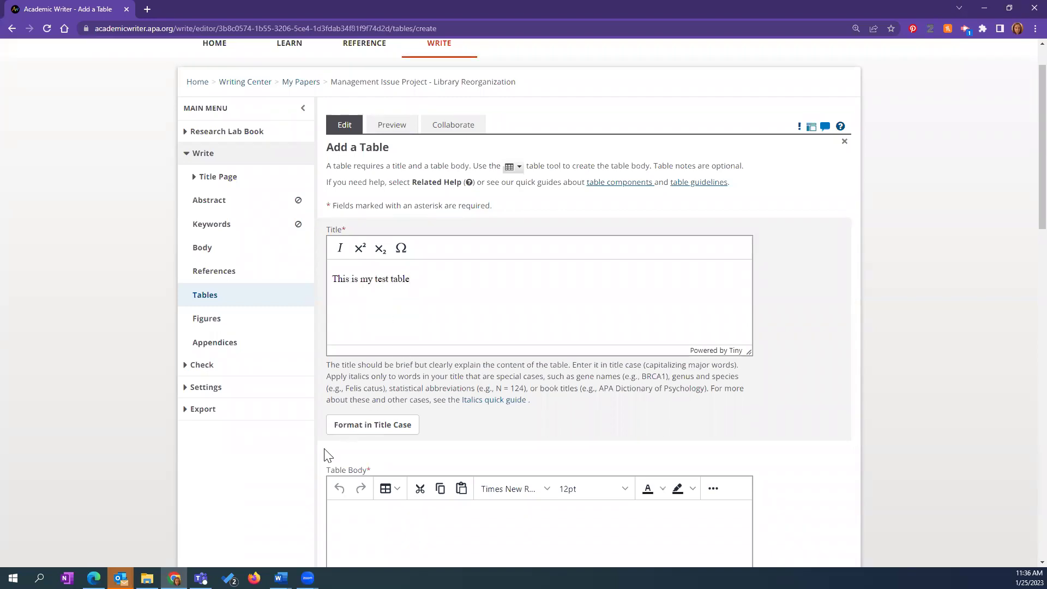
click(366, 430)
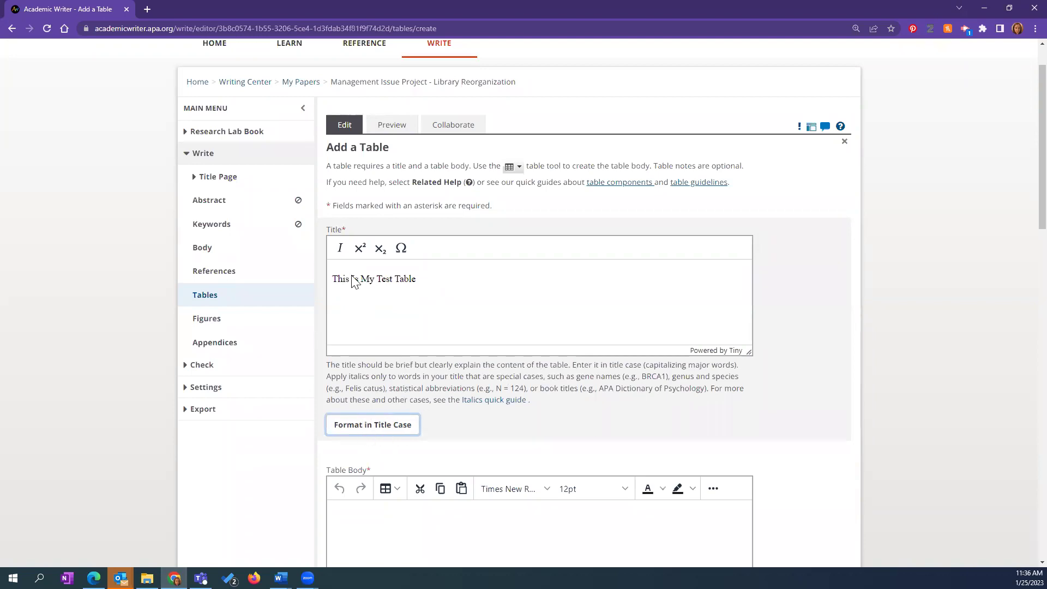
- Insert an empty grid of 8 columns by 7 rows in the new table's body
scroll(775, 356, down, 6)
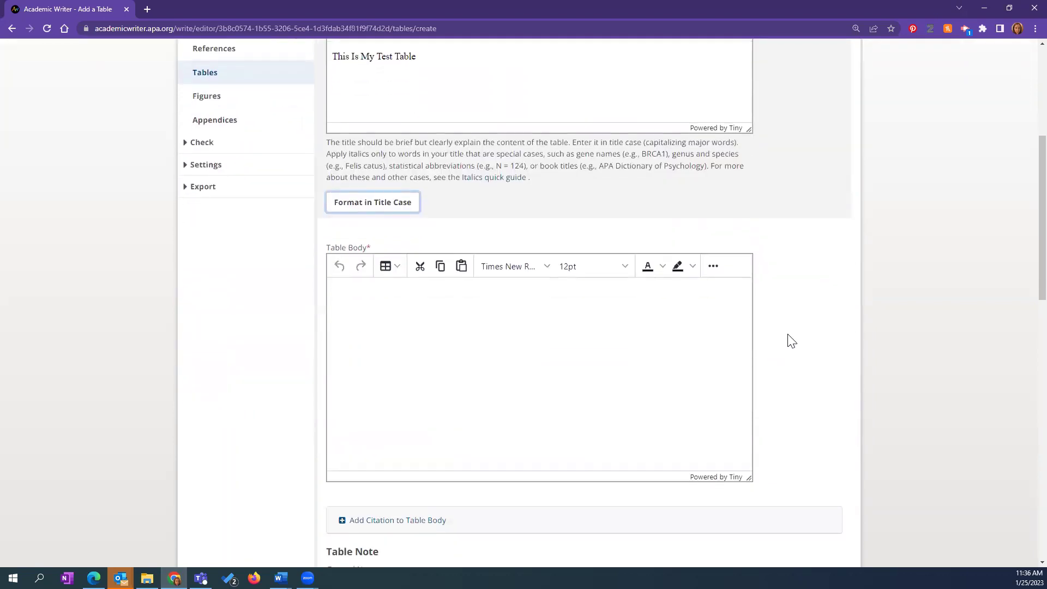
click(360, 234)
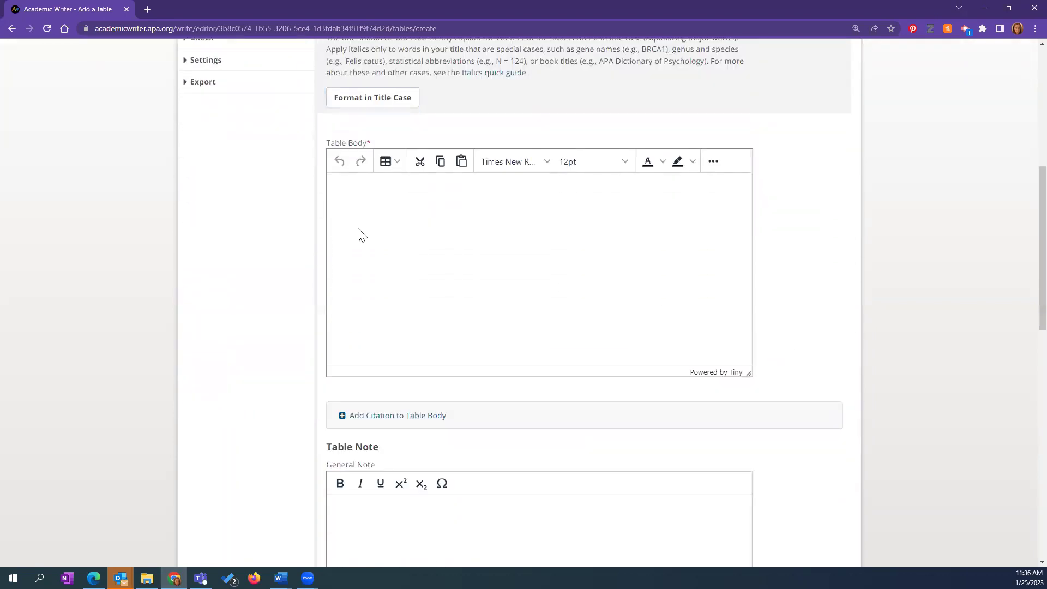
click(393, 167)
mouse_move(402, 187)
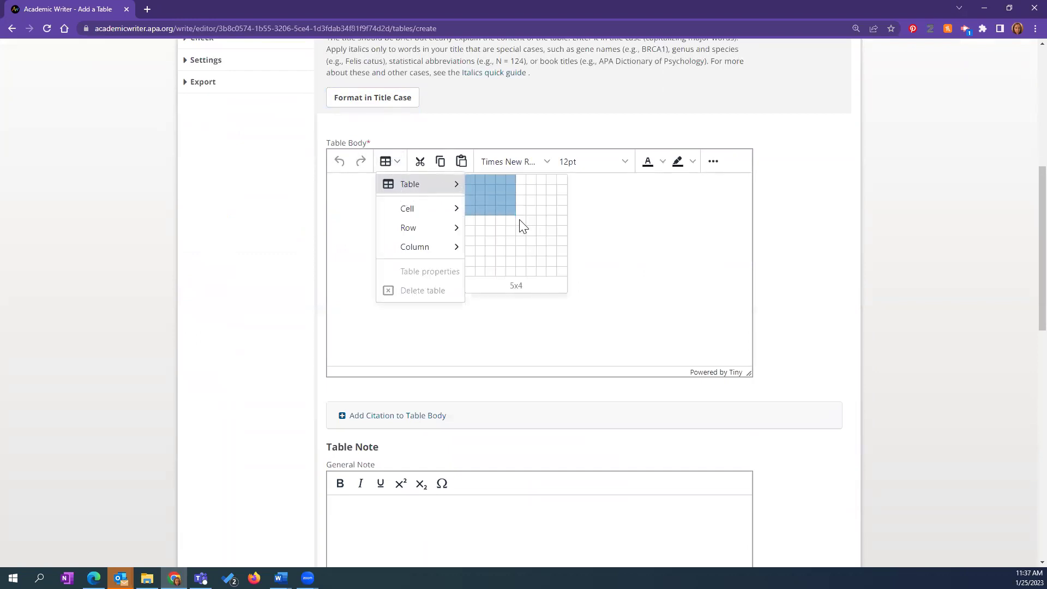
click(538, 238)
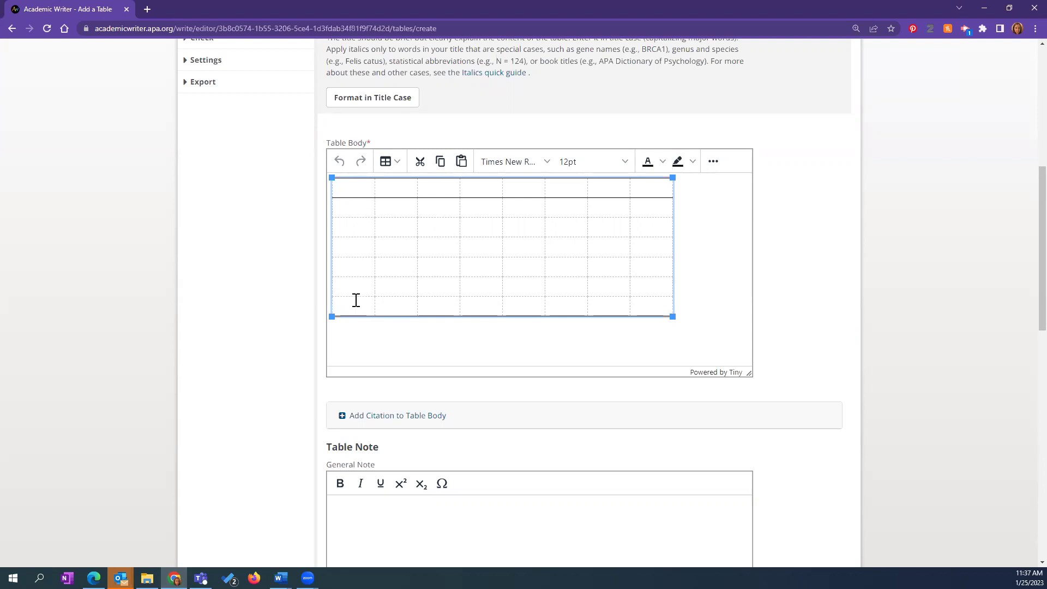
- Examine the options for citing references in the table body, including the paper reference list, and collapse them again
scroll(778, 404, down, 3)
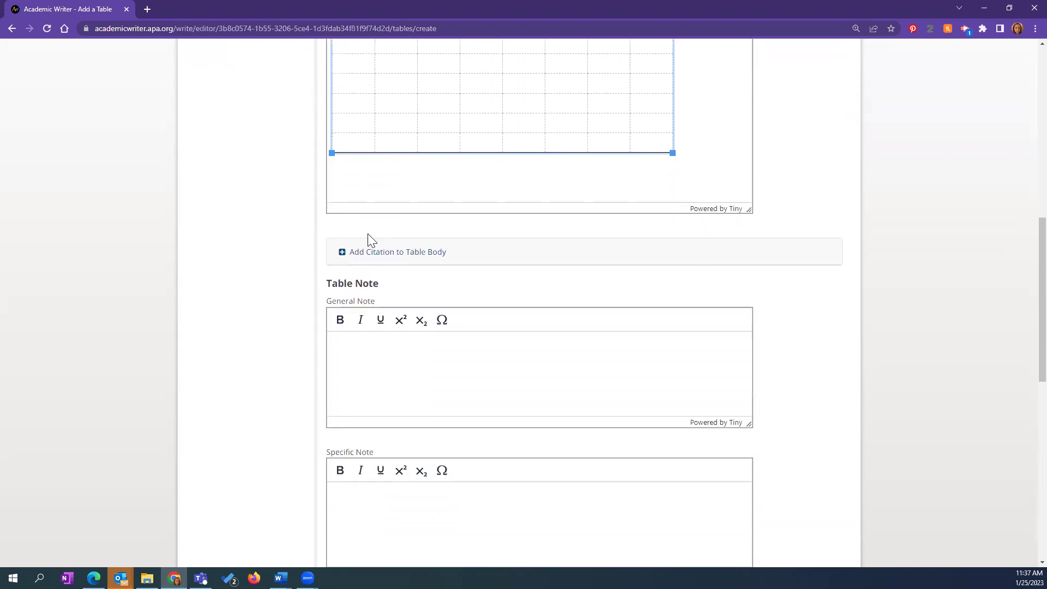
click(359, 261)
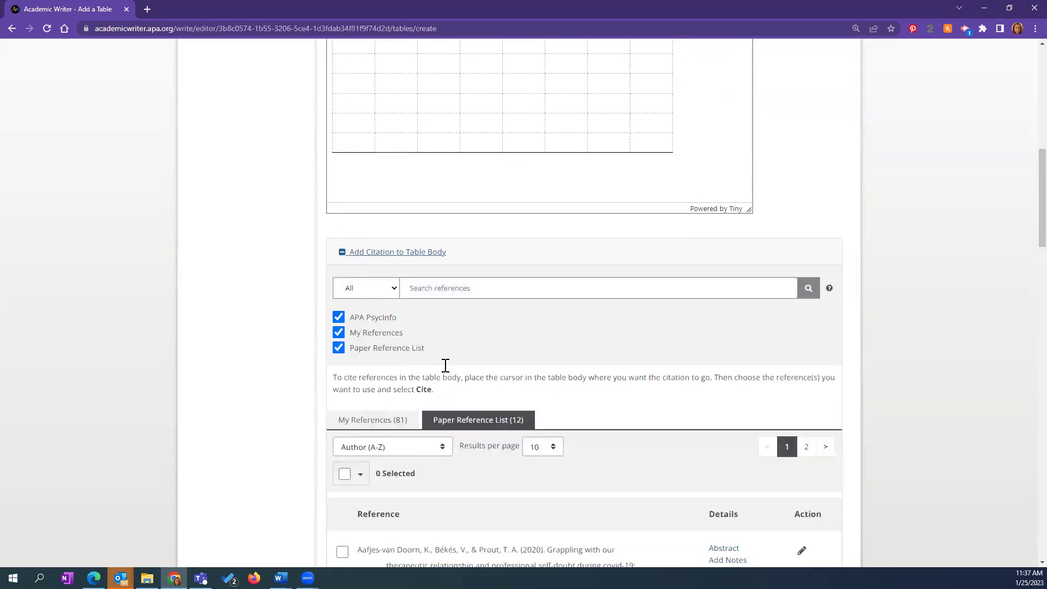
scroll(606, 381, down, 6)
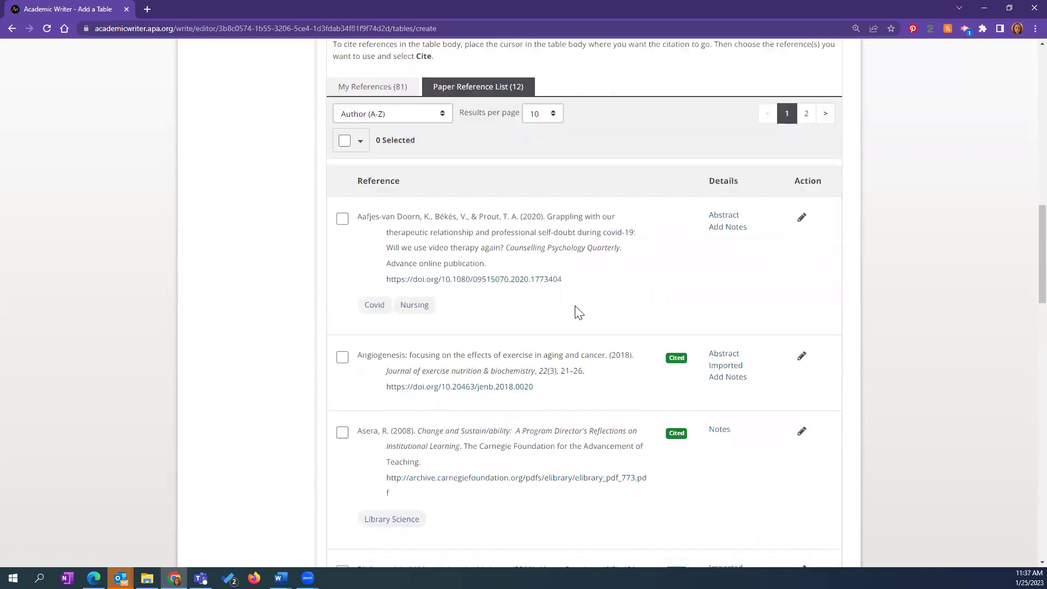
scroll(578, 311, up, 5)
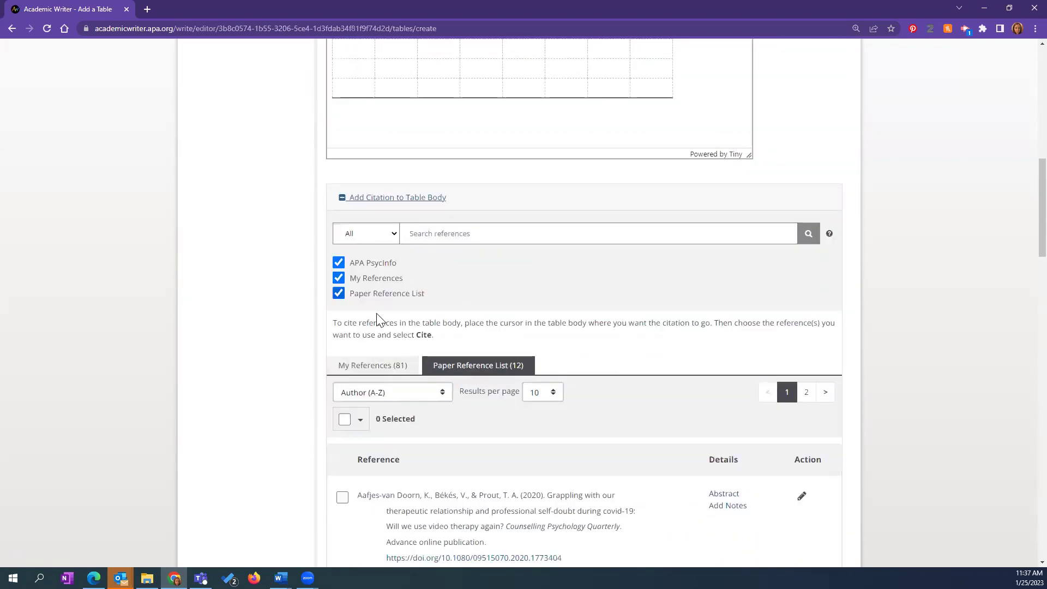
click(342, 199)
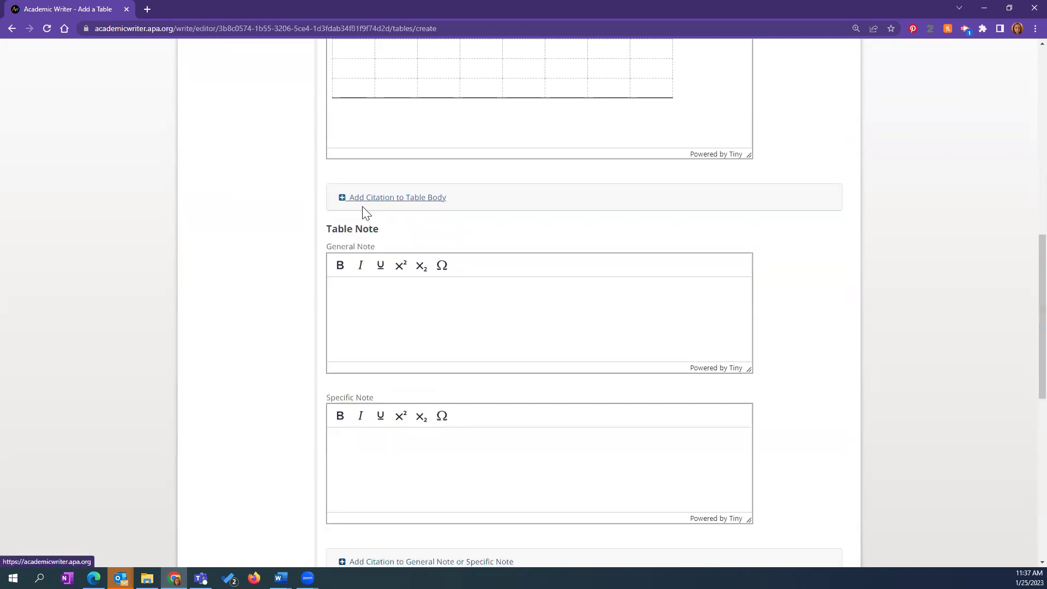
- Examine the guidance for general and specific table notes and the available probability note options
click(394, 318)
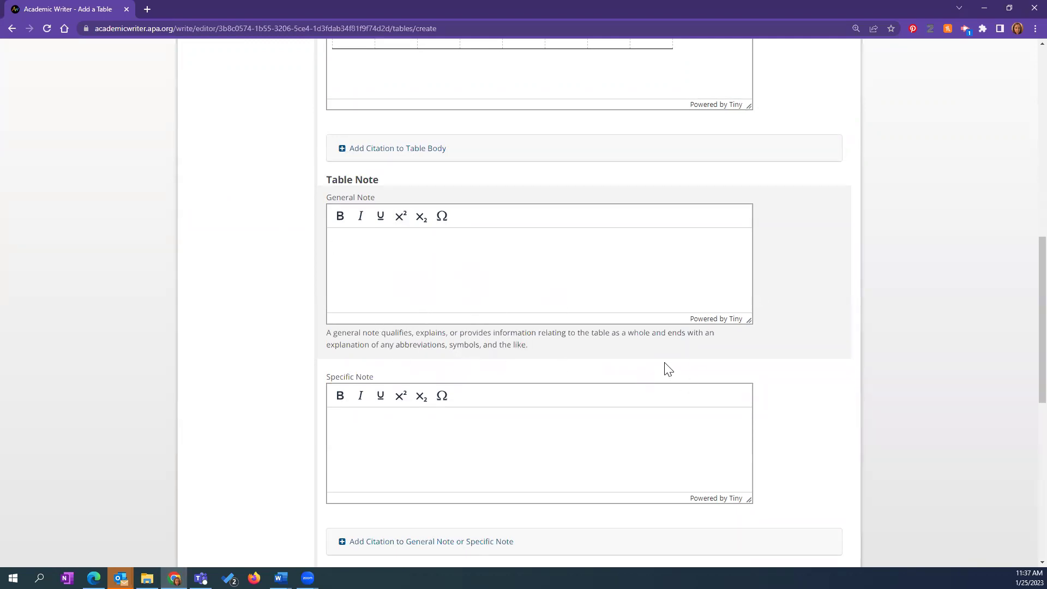
scroll(441, 364, down, 2)
scroll(440, 364, down, 2)
click(362, 267)
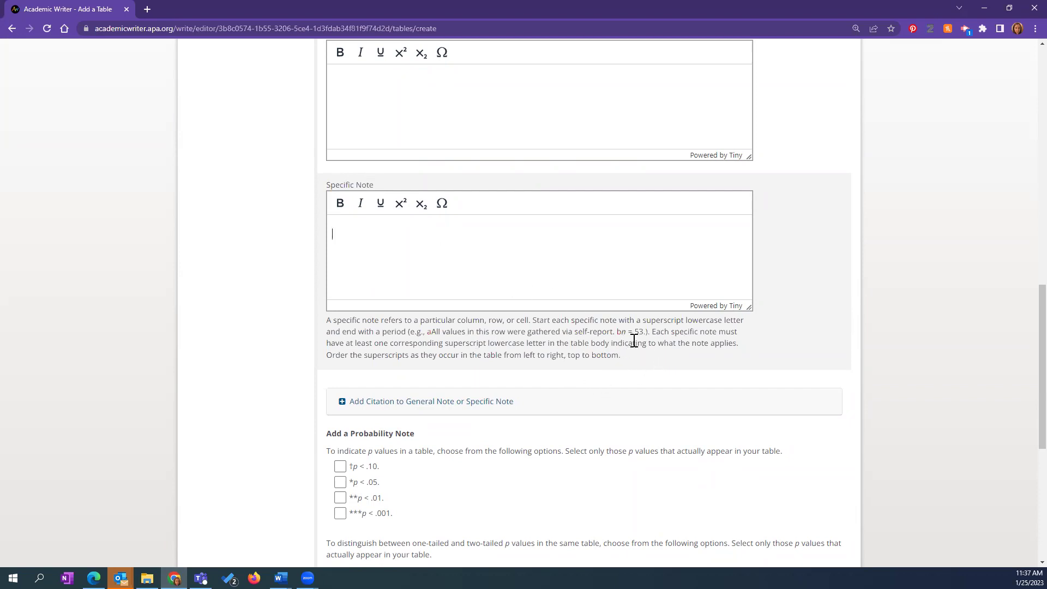
scroll(636, 335, down, 2)
scroll(786, 284, up, 2)
scroll(791, 286, up, 3)
scroll(796, 286, down, 7)
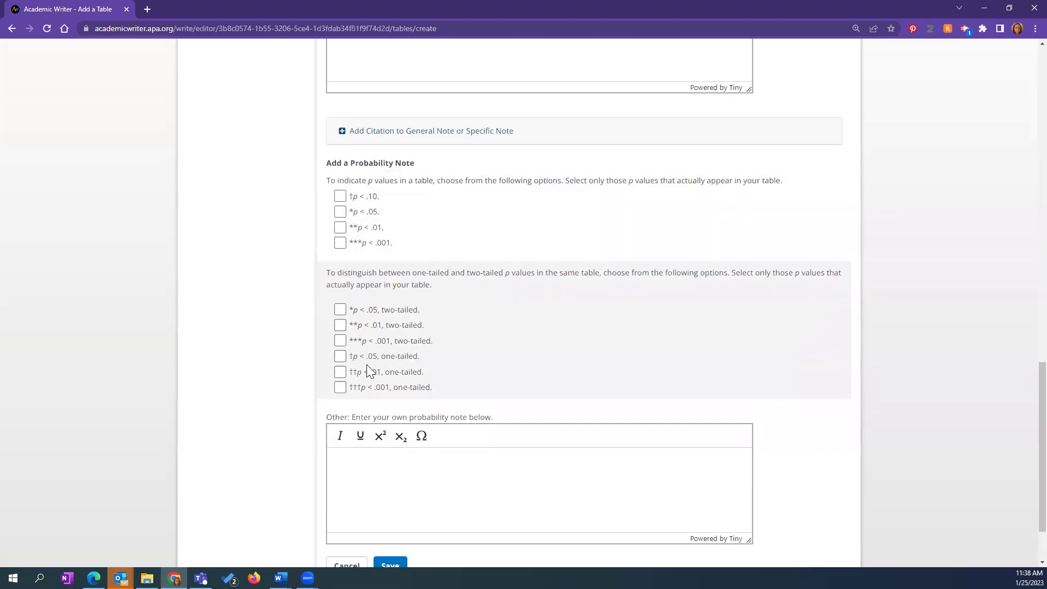
scroll(683, 353, down, 2)
click(388, 398)
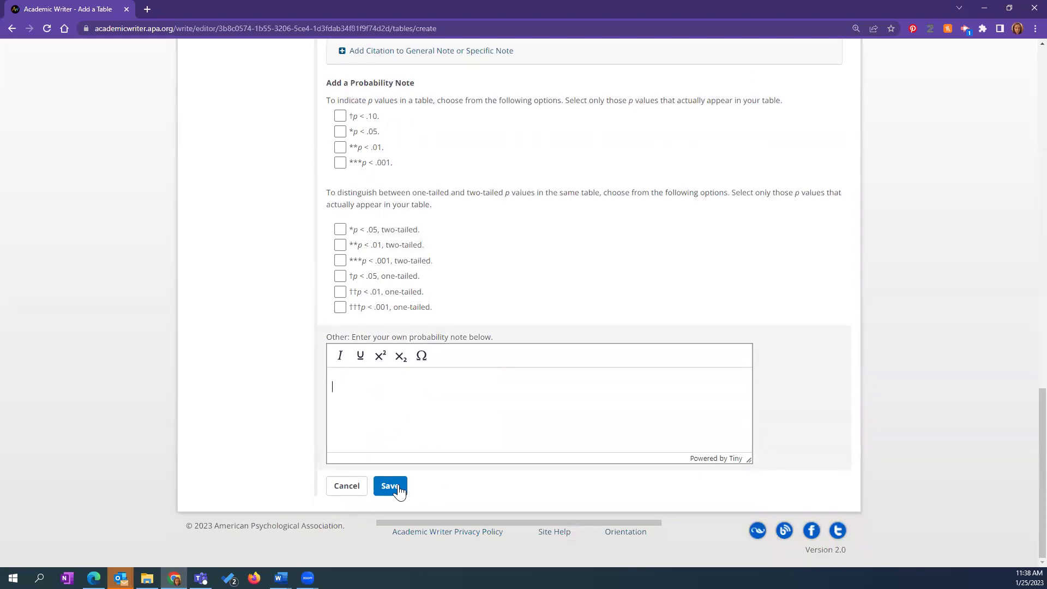
- Review the unsaved test table, discard its changes, and close the table form to return to the paper body
scroll(580, 355, up, 14)
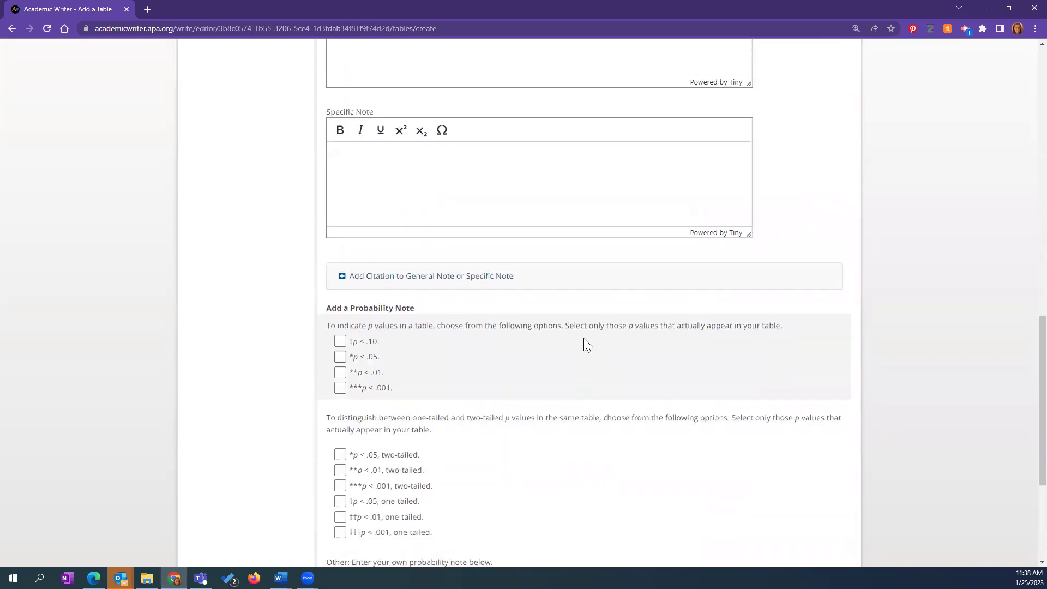
scroll(595, 339, up, 1)
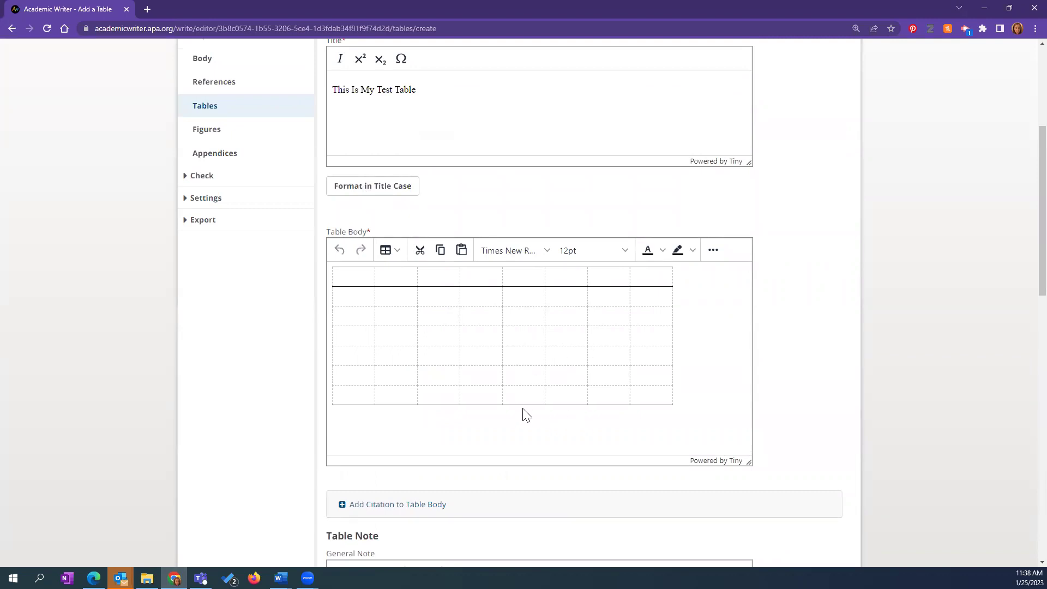
scroll(804, 393, down, 1)
scroll(547, 259, up, 1)
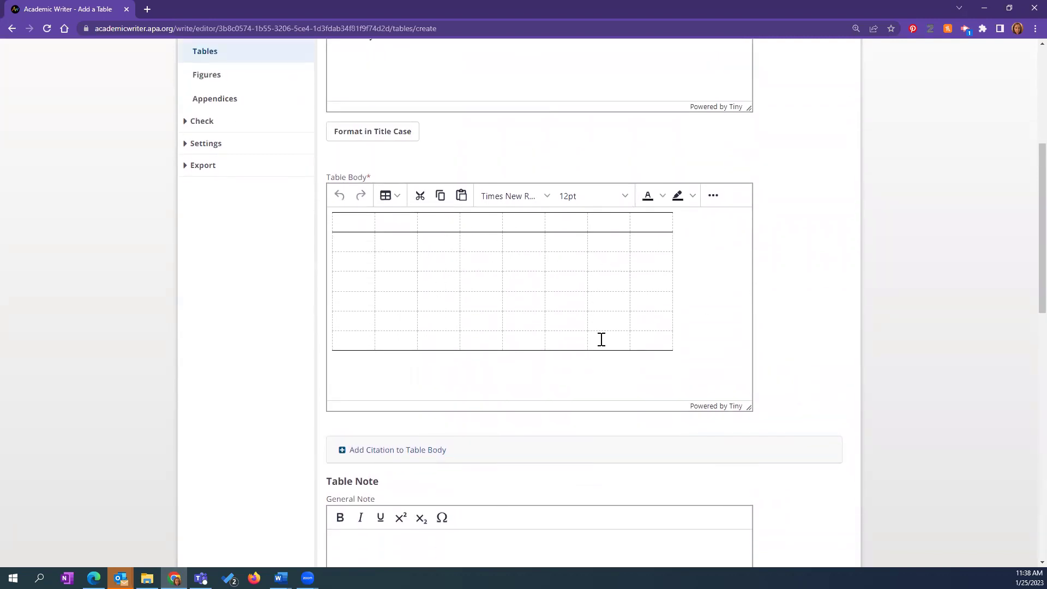
scroll(820, 367, down, 5)
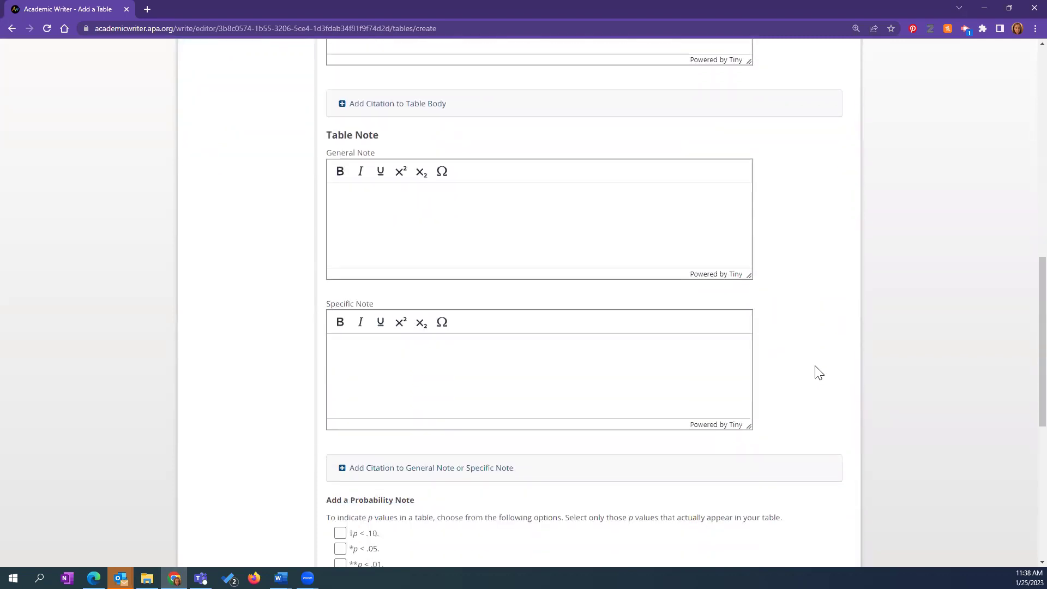
scroll(819, 372, down, 6)
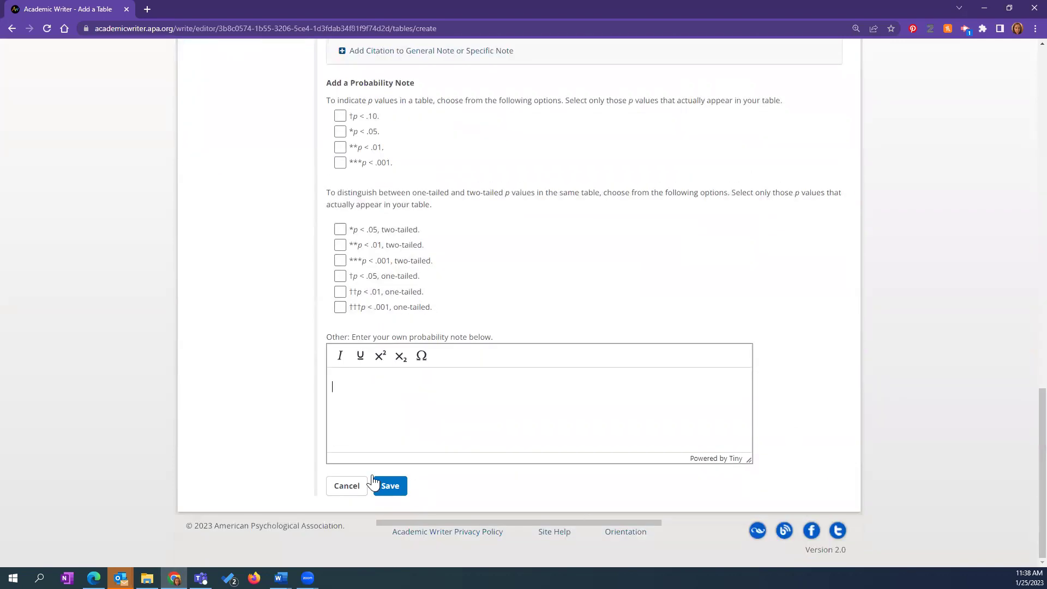
click(346, 486)
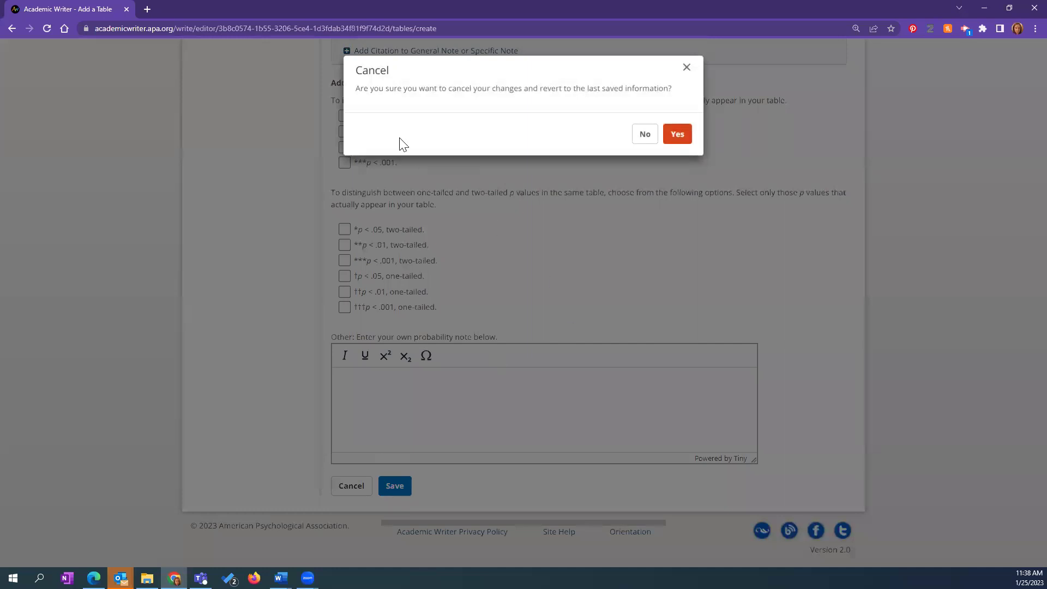
click(676, 129)
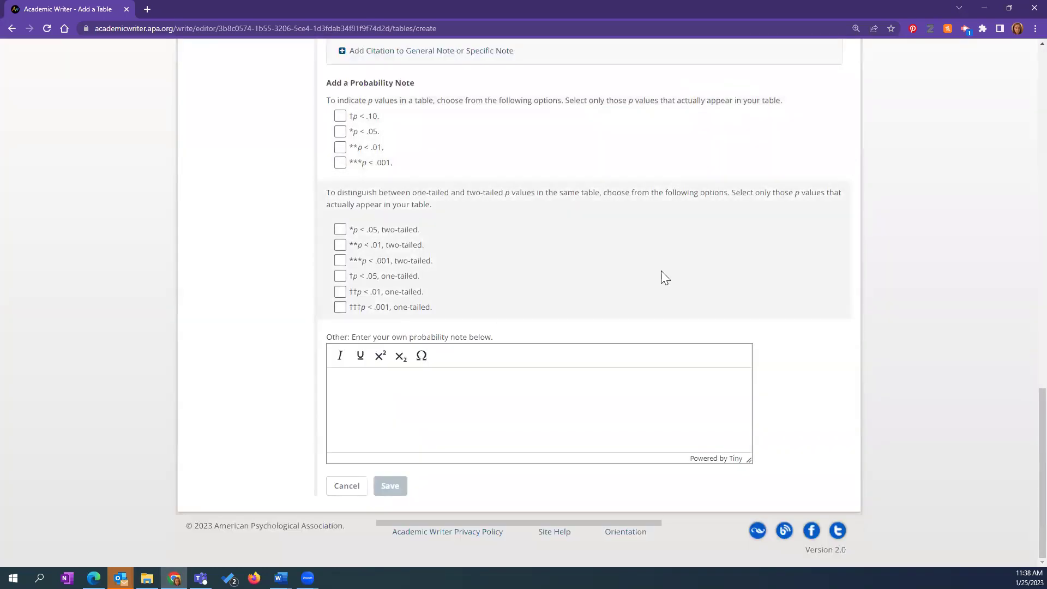
scroll(605, 325, up, 20)
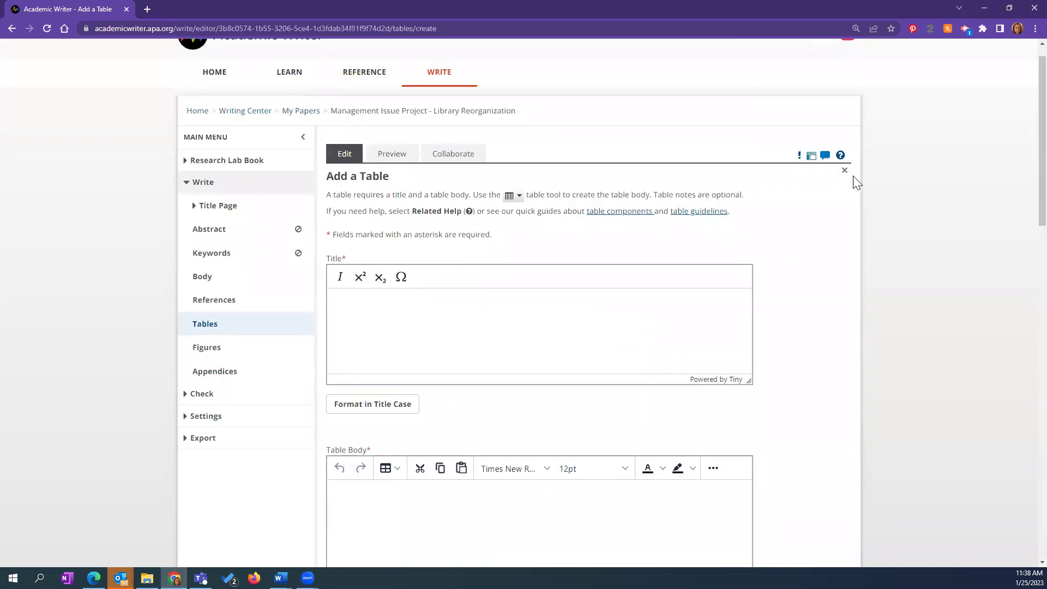
click(845, 170)
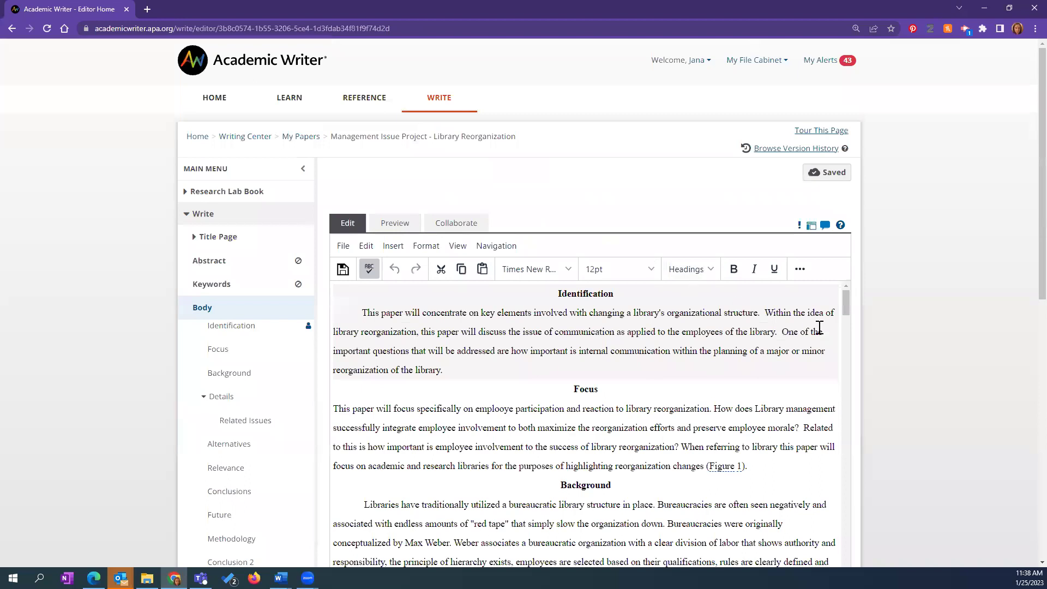
- Look over the tables available for callouts and the Manage Tables page, and return to the paper body
scroll(889, 299, down, 8)
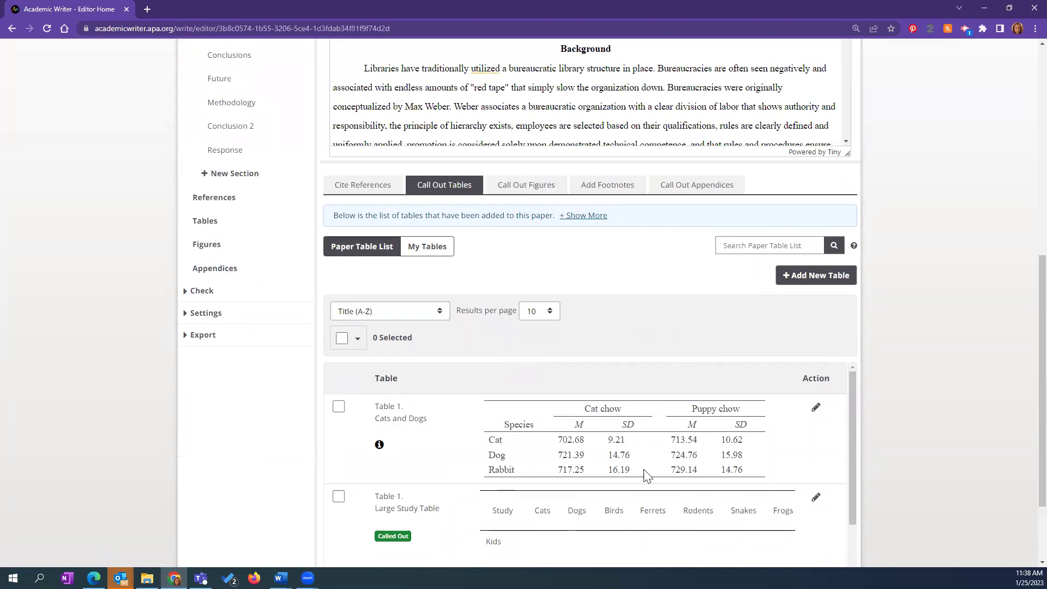
scroll(633, 304, up, 3)
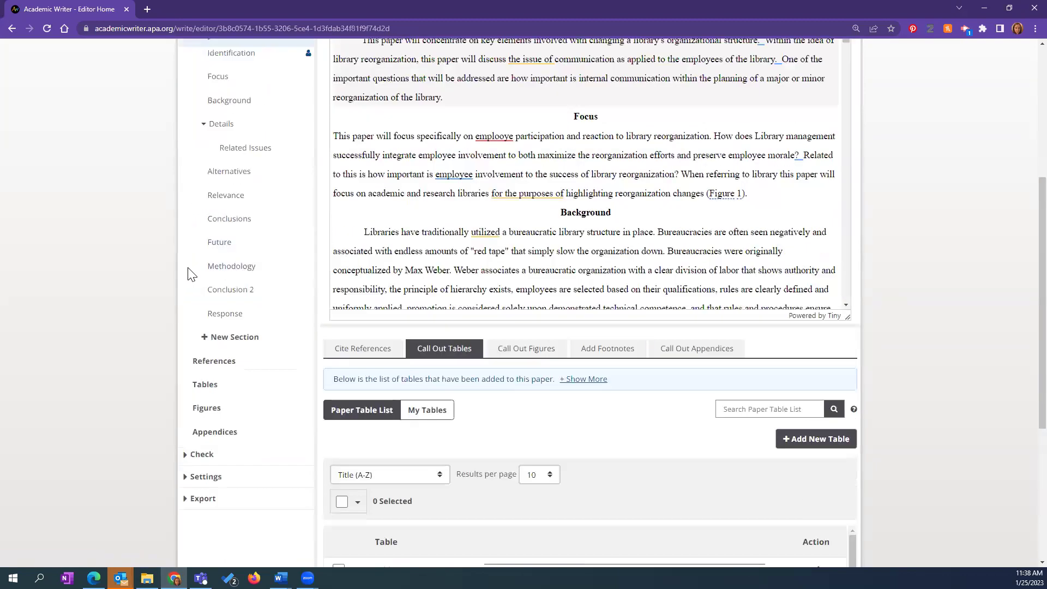
click(210, 387)
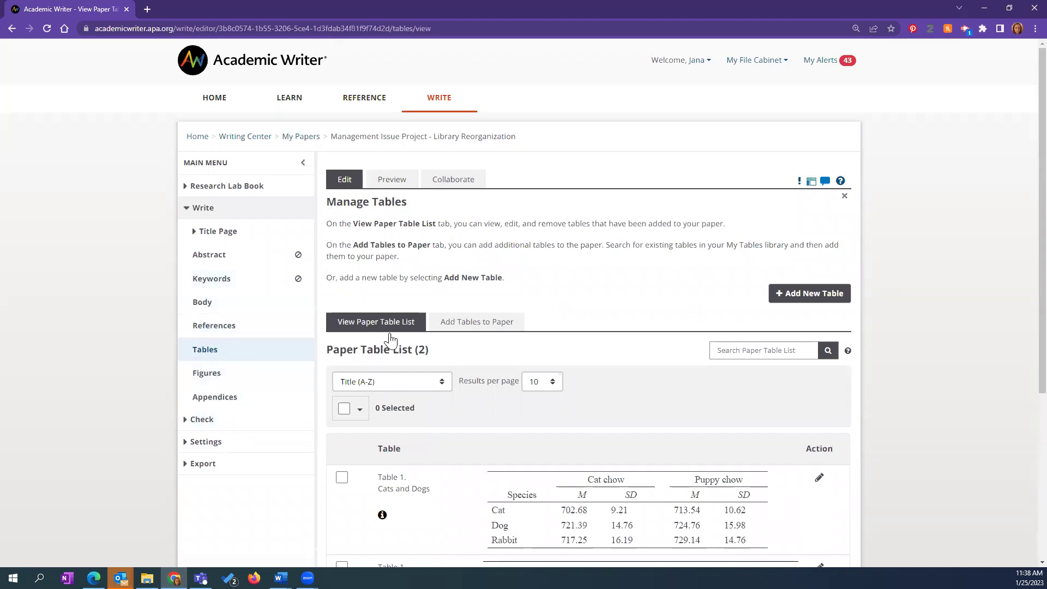
click(845, 197)
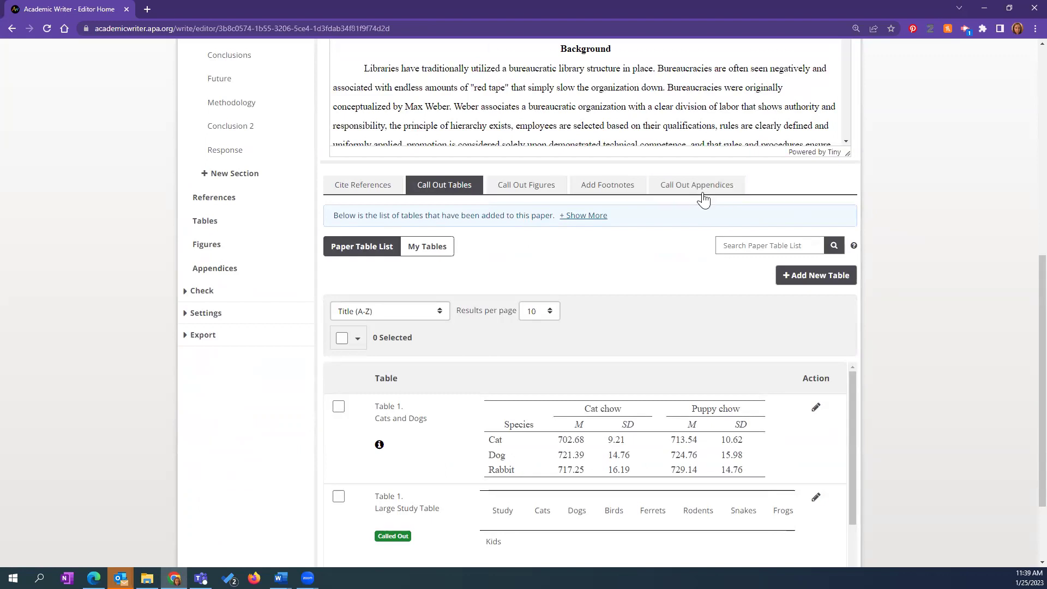
- Display the paper's footnote list and place the cursor after "simply slow the organization down." in the Background section
click(622, 188)
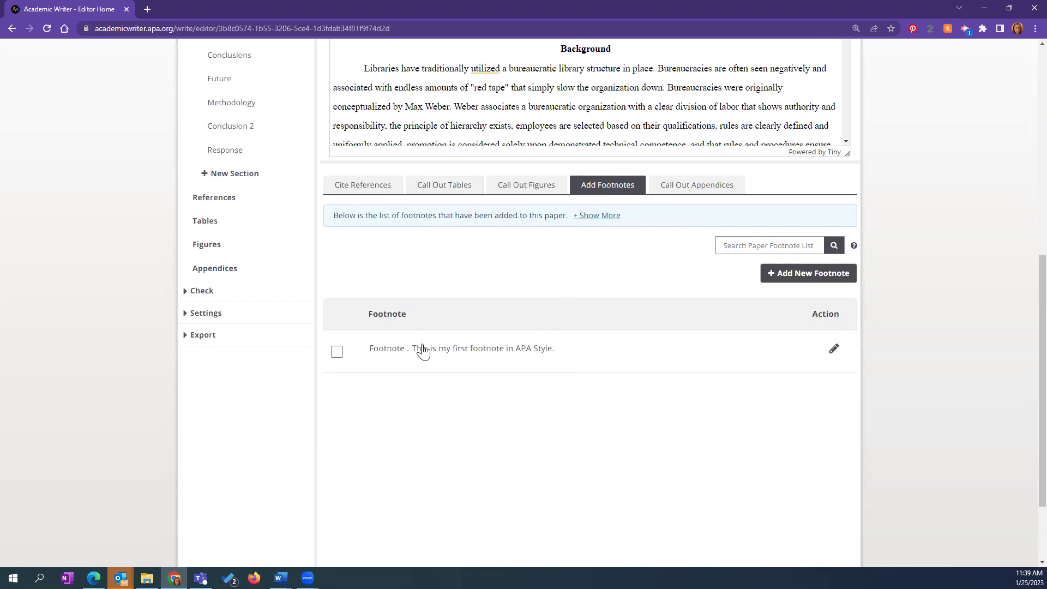
scroll(643, 370, up, 1)
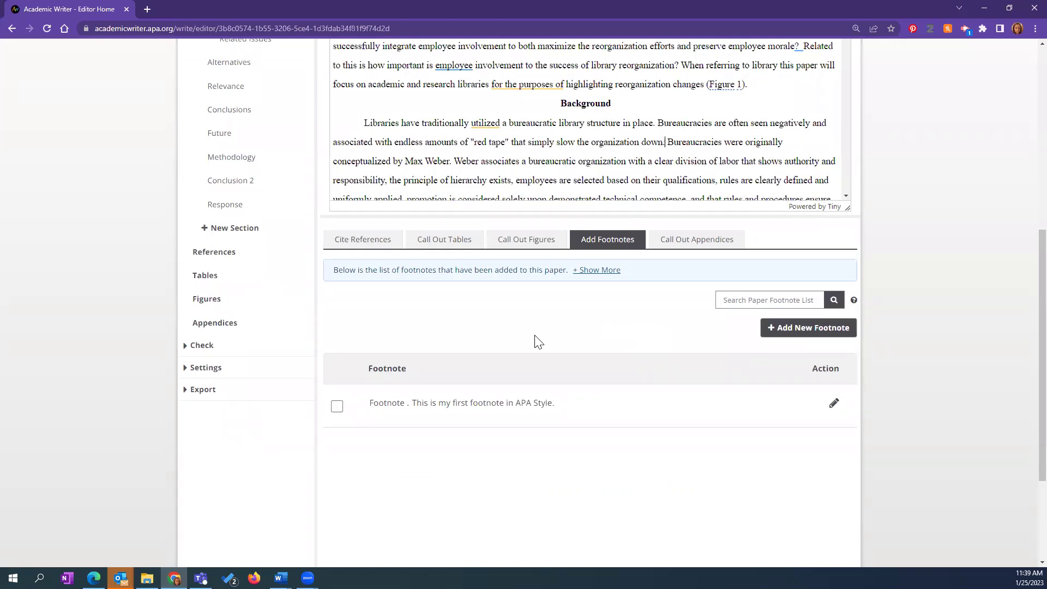
scroll(633, 318, down, 1)
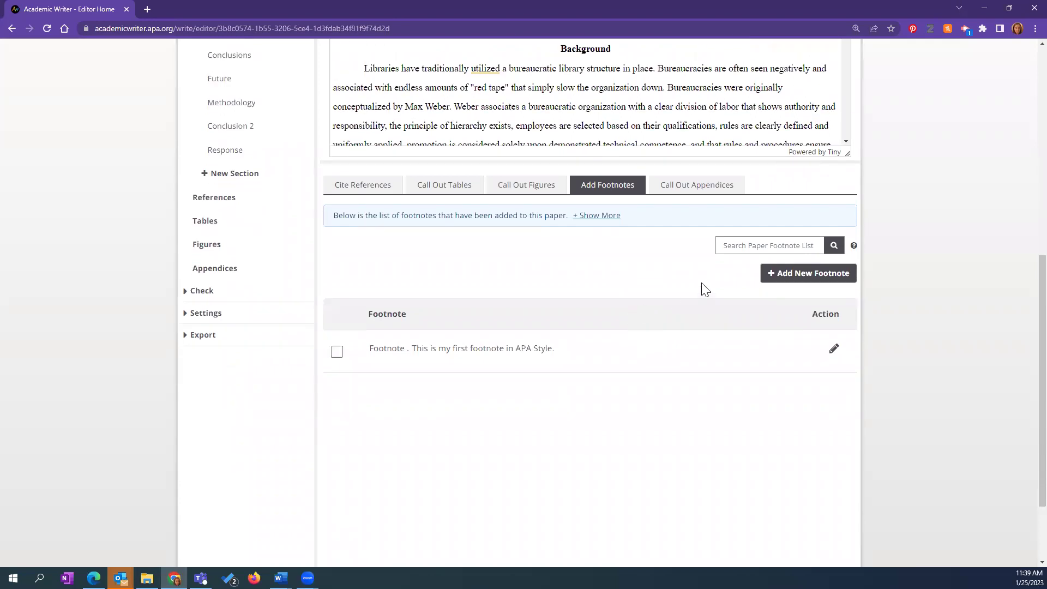
- Examine the new footnote form and its options for citing references from the paper's reference list, and close it without creating a footnote
click(787, 276)
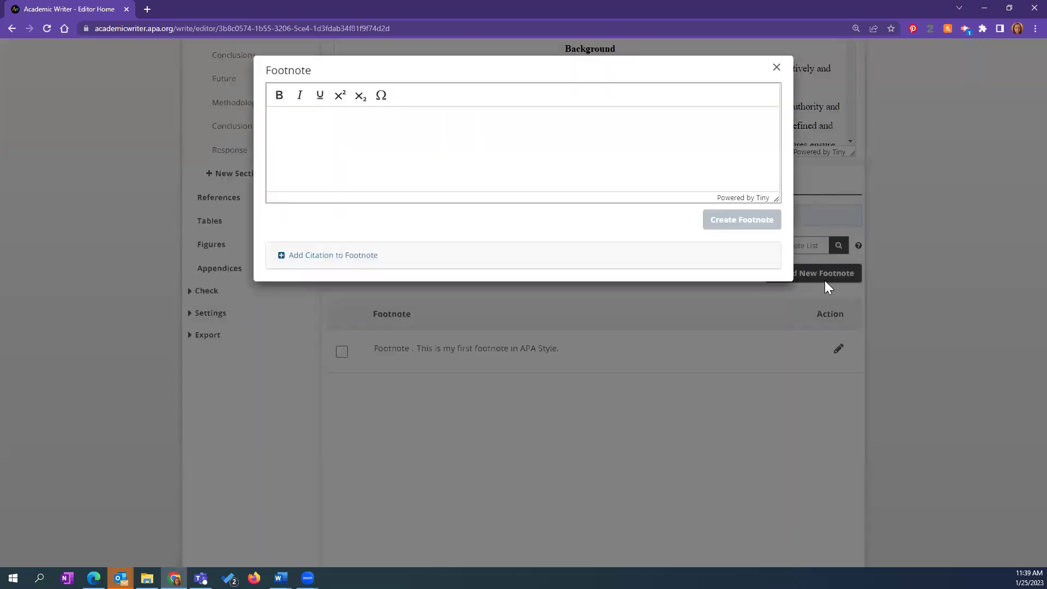
click(419, 163)
click(346, 256)
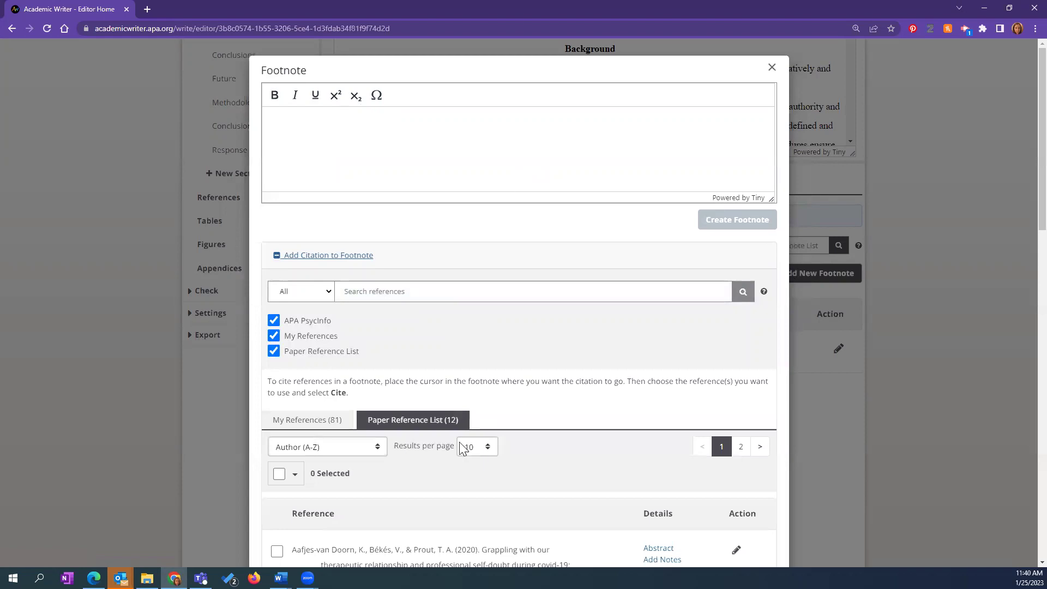
scroll(584, 467, down, 3)
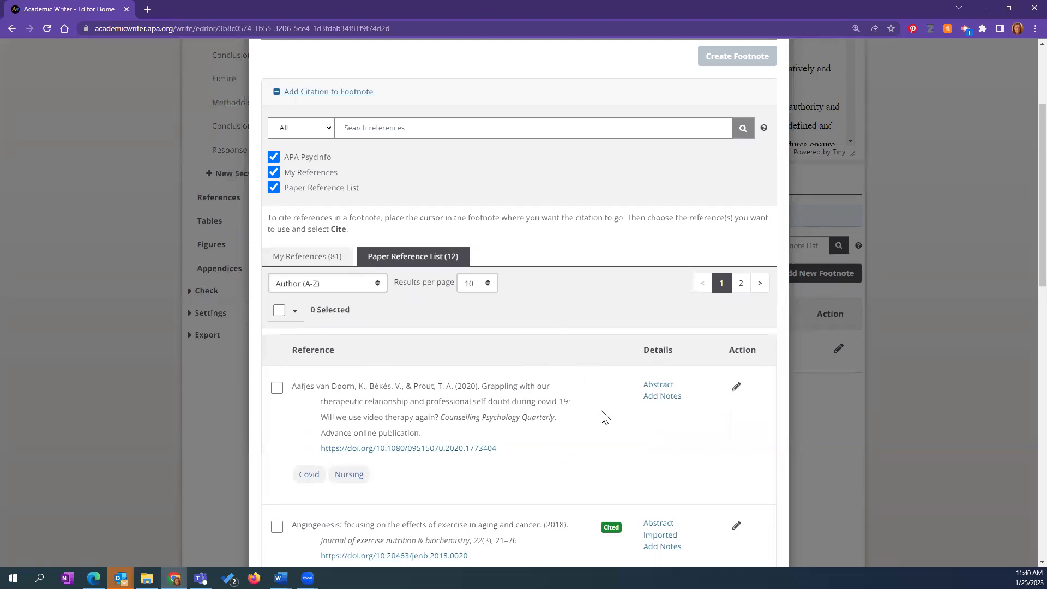
scroll(592, 392, up, 3)
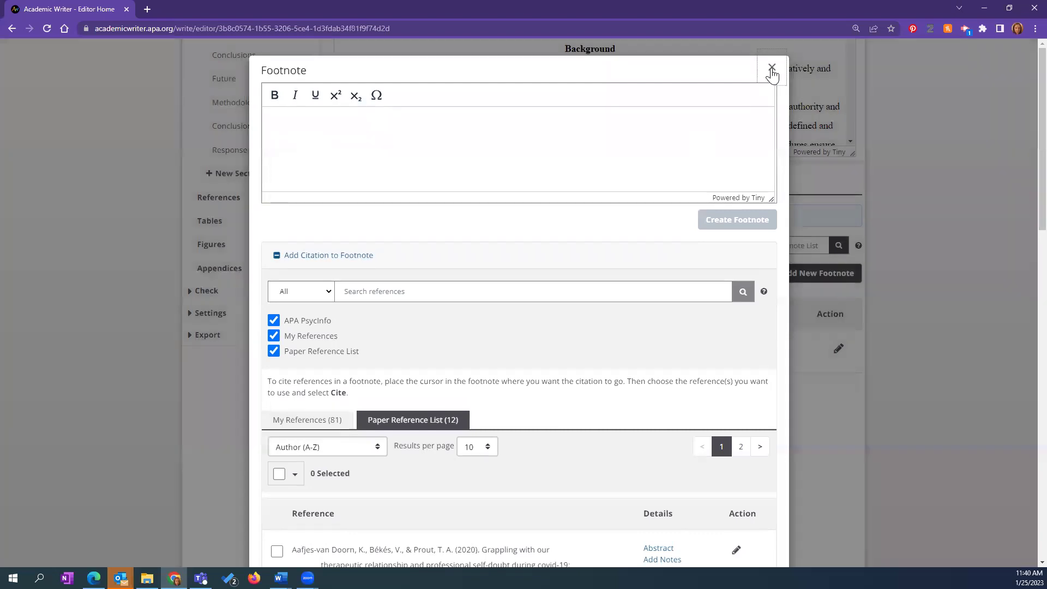
click(771, 68)
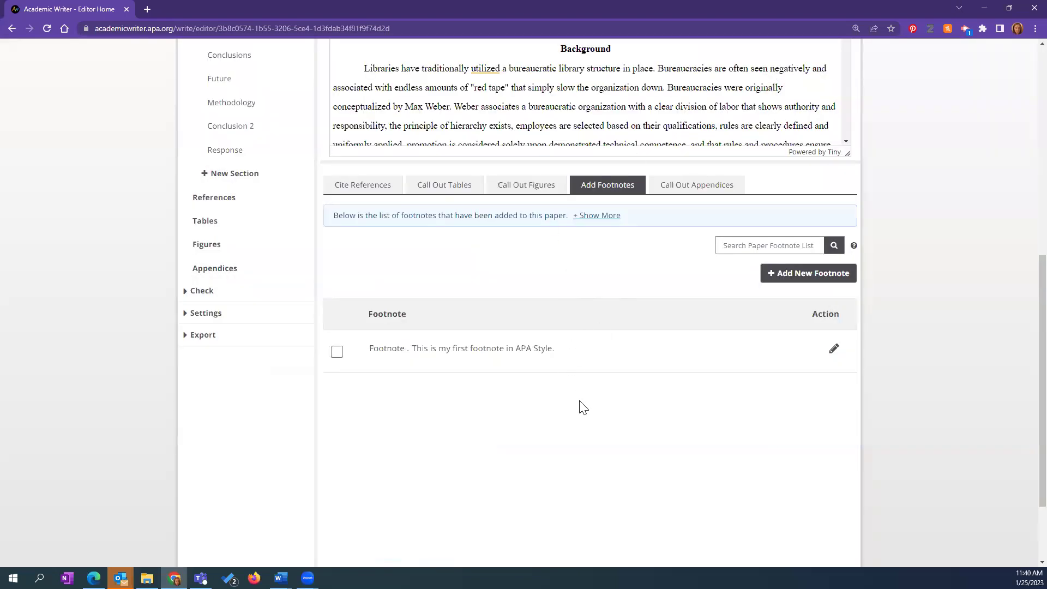
- Display the paper's appendix list for callouts and look over the appendices available alongside the body text
click(696, 187)
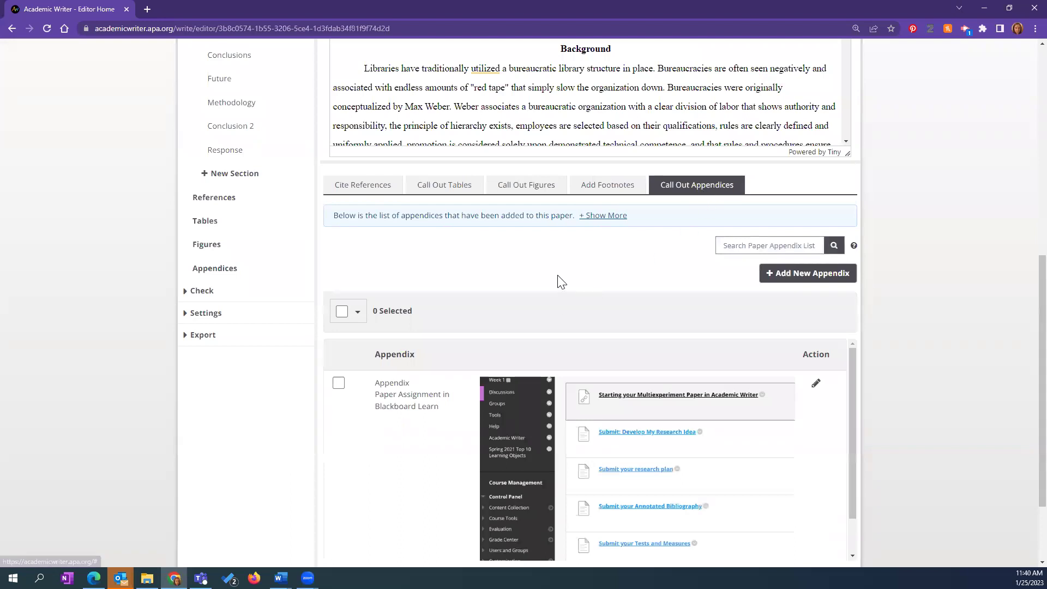
scroll(464, 280, down, 2)
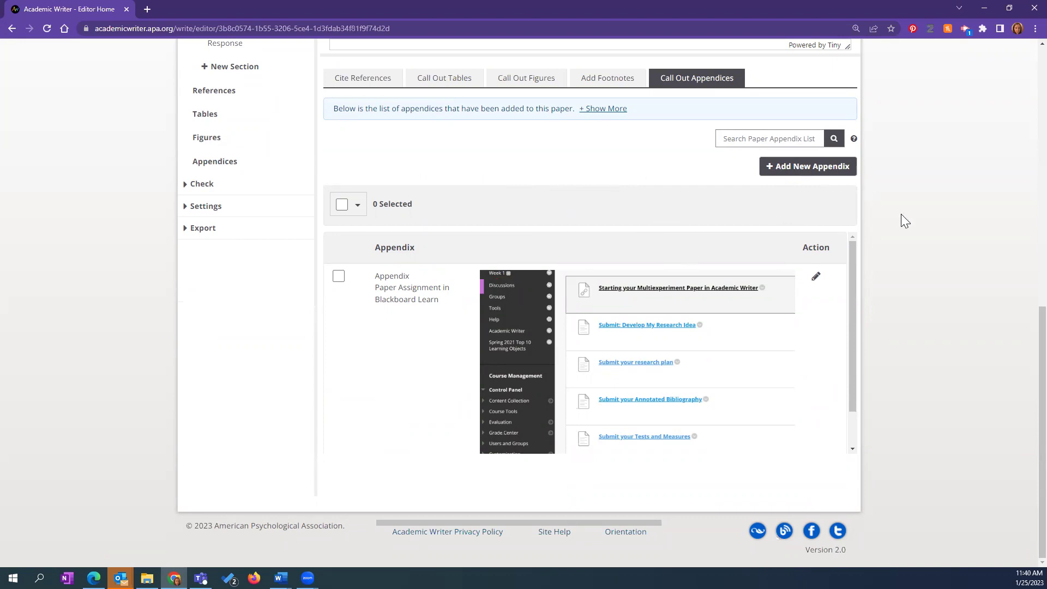
scroll(911, 221, up, 4)
scroll(878, 225, down, 4)
scroll(666, 223, up, 3)
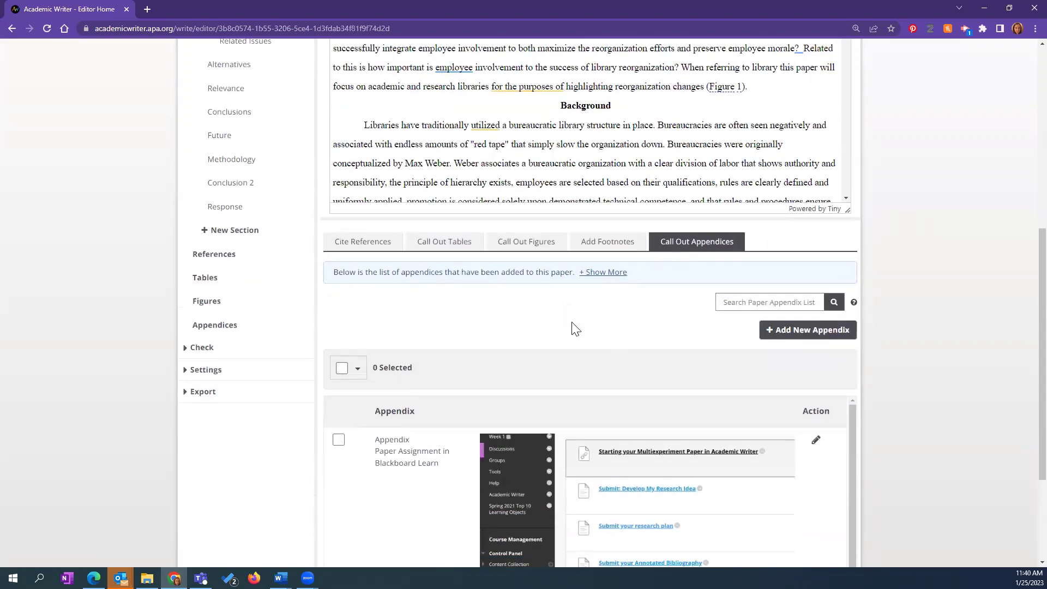
scroll(573, 331, down, 3)
- Start a new appendix of type Figure and choose Dogs by Day as its figure
click(801, 169)
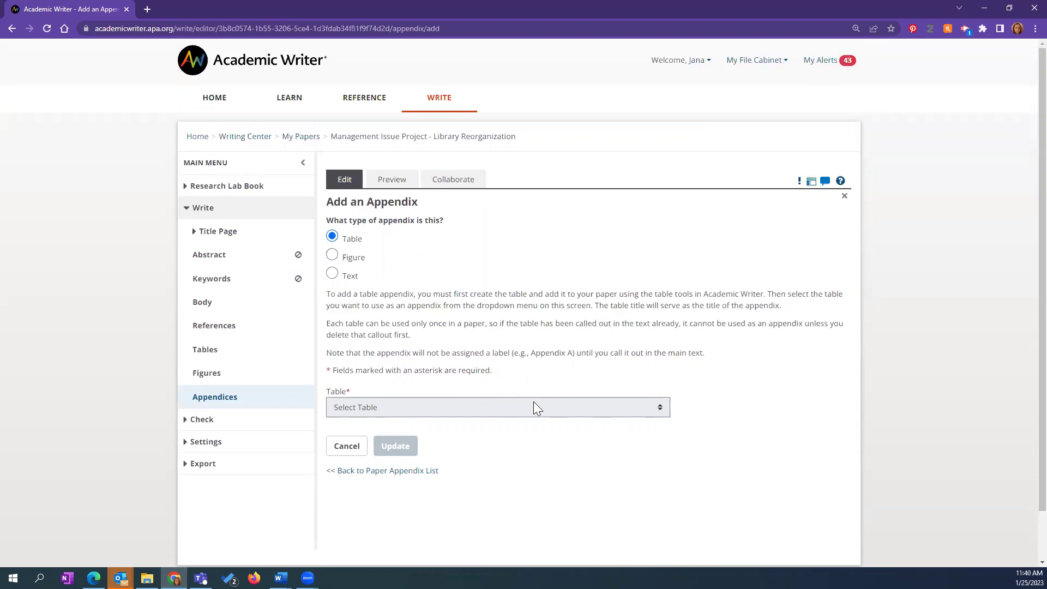
click(348, 264)
click(377, 411)
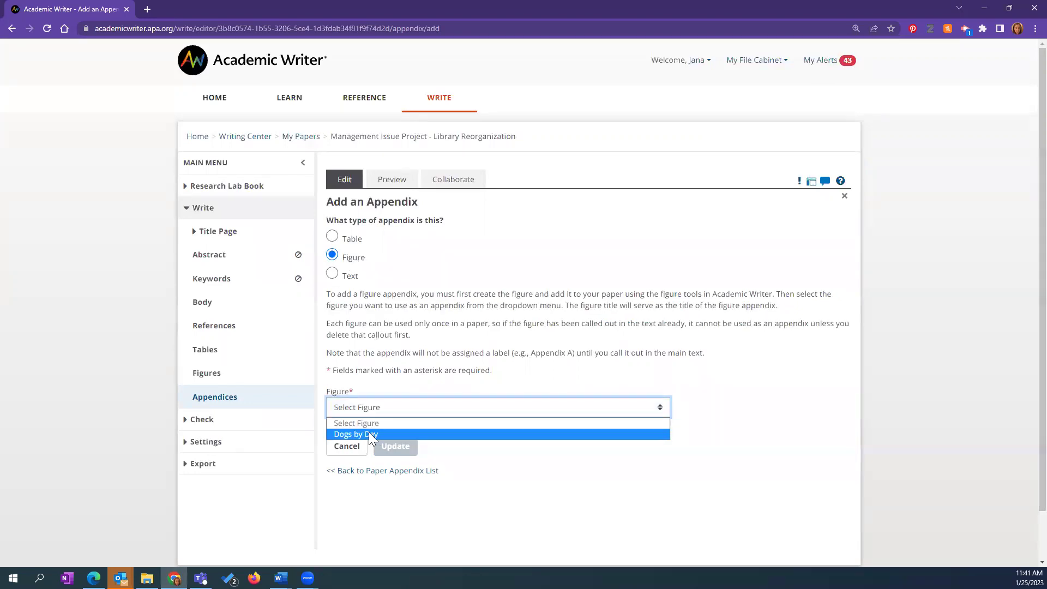
click(368, 435)
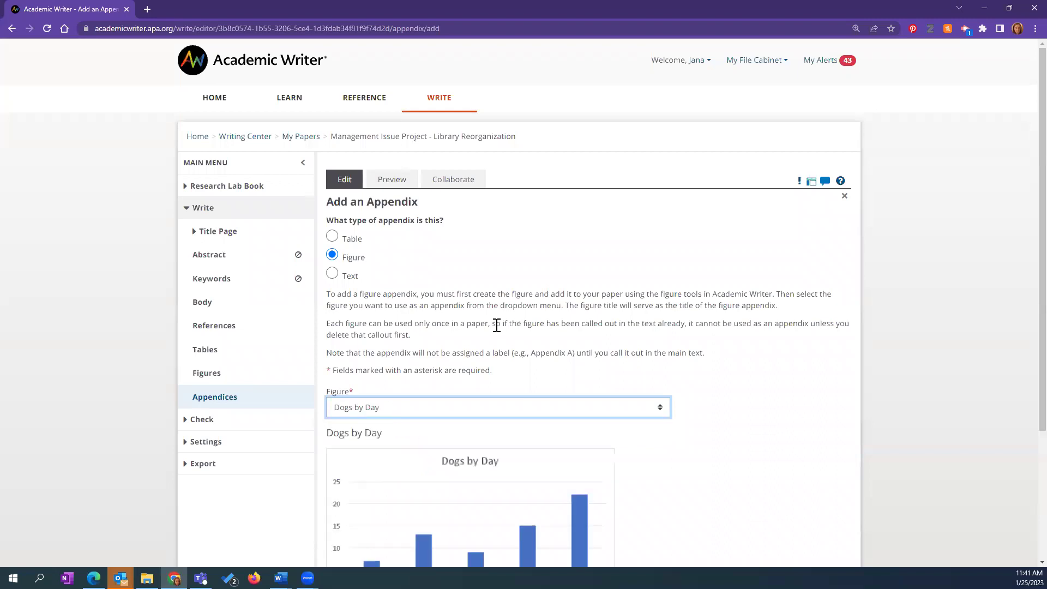
scroll(726, 338, down, 3)
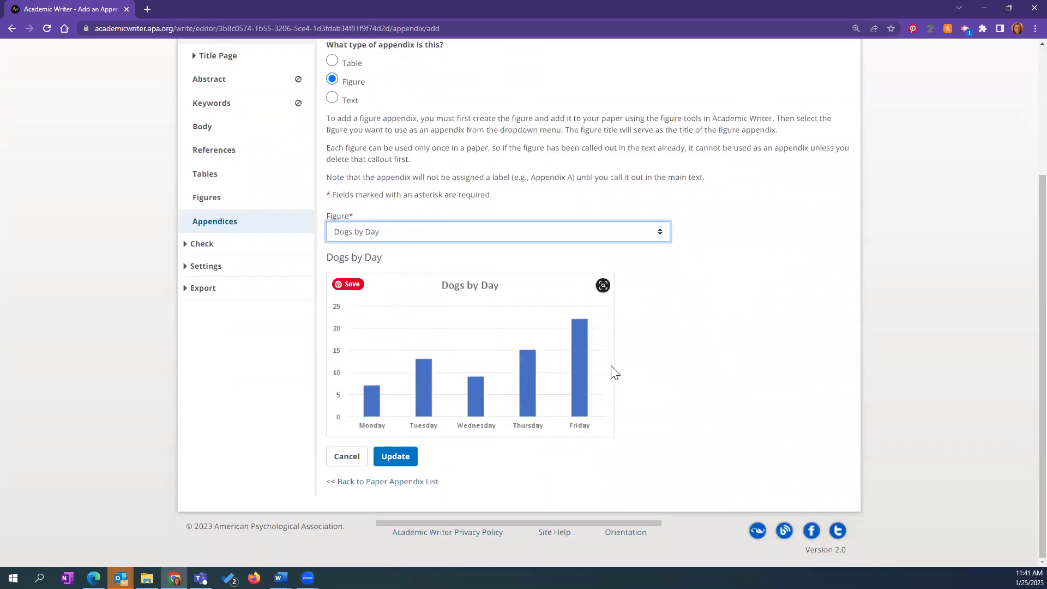
scroll(707, 357, up, 1)
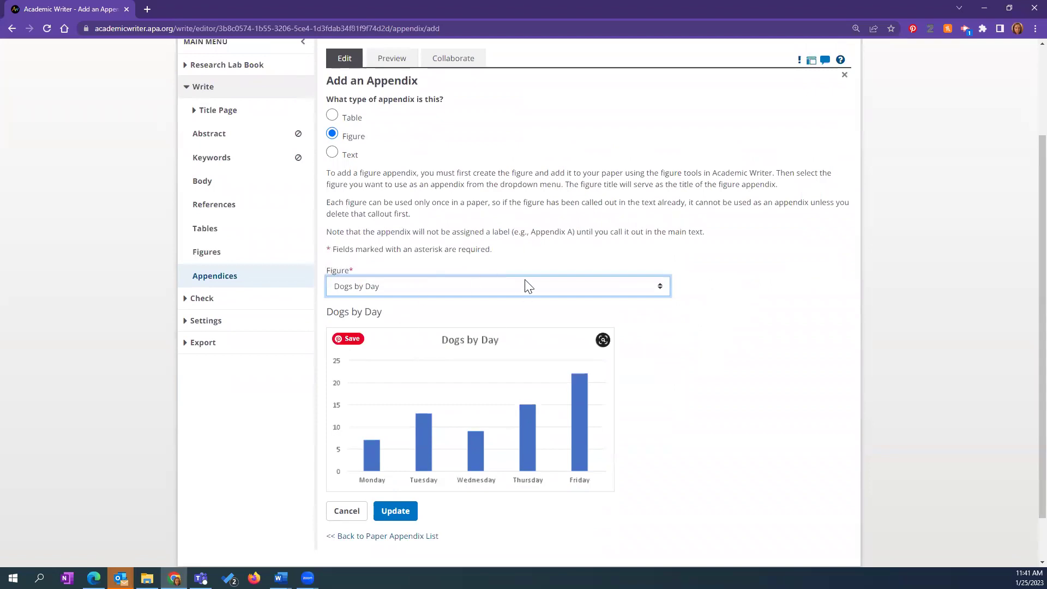
- Check the figure choices and the notes on appendix labels, and save the Dogs by Day appendix to the paper
click(661, 285)
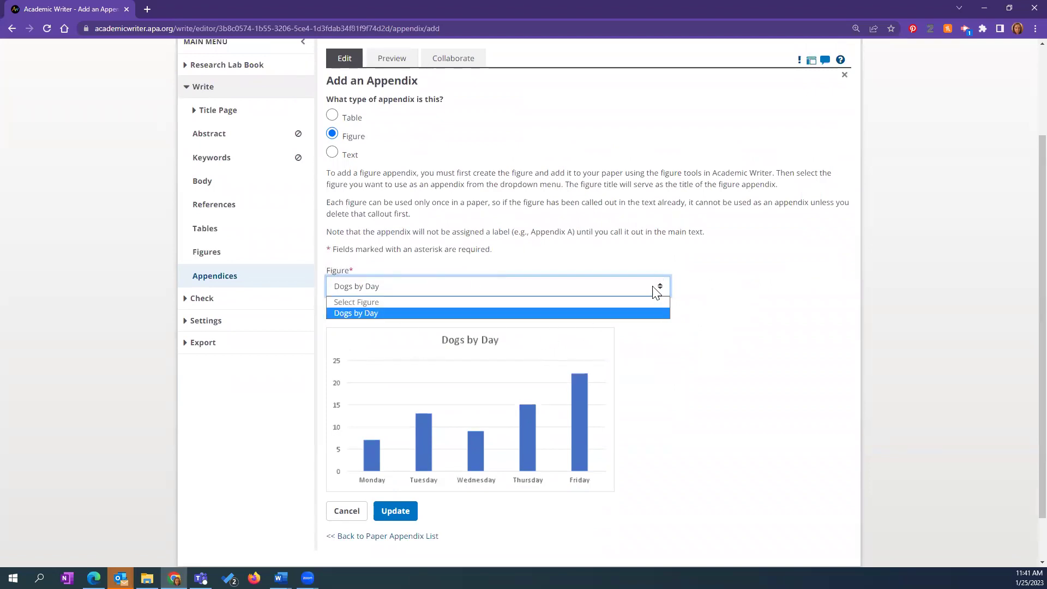
click(392, 242)
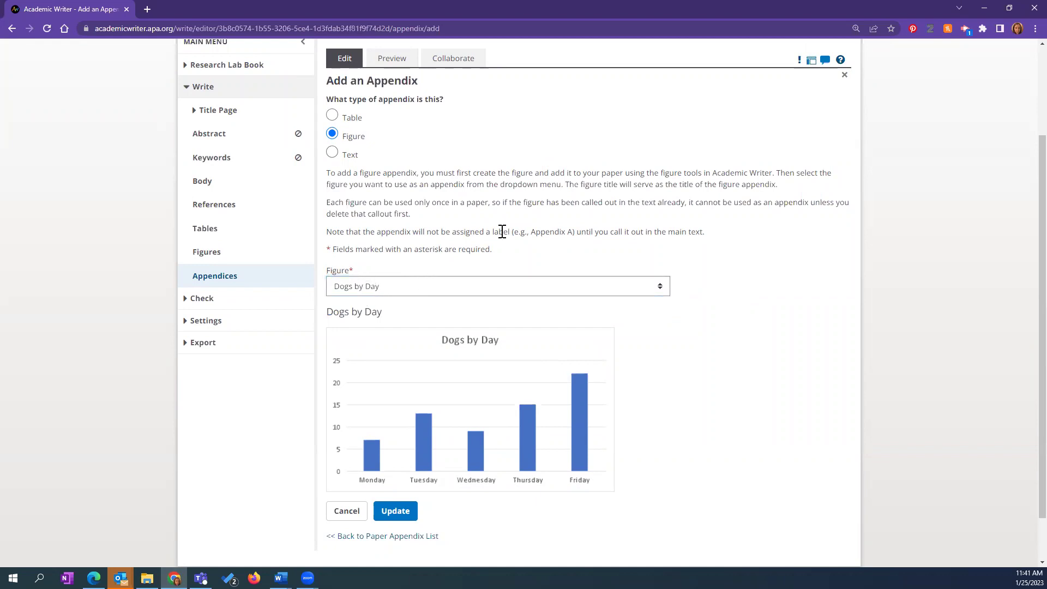
scroll(508, 238, up, 2)
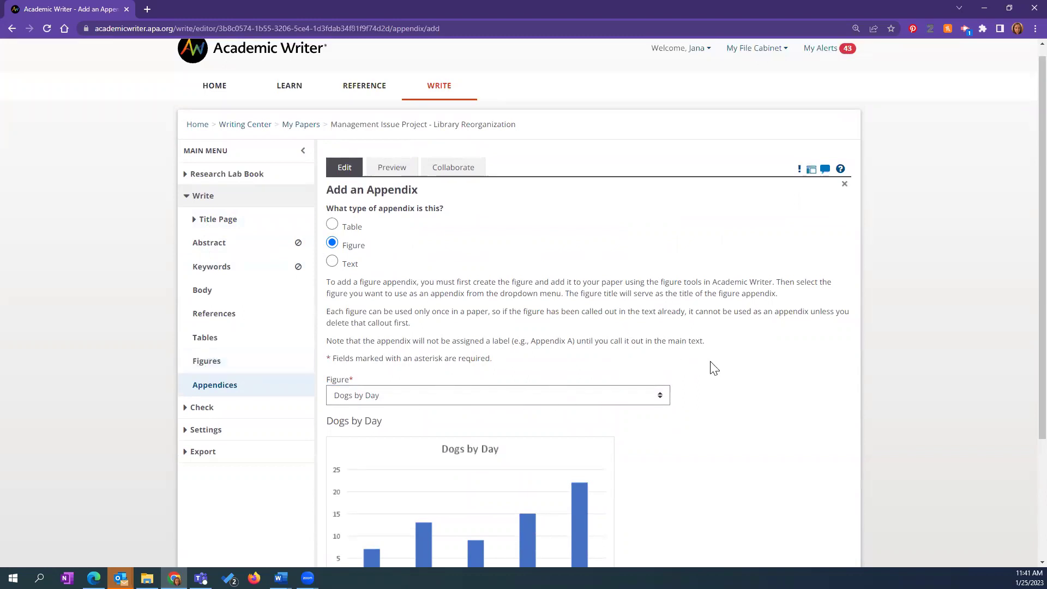
scroll(717, 384, down, 2)
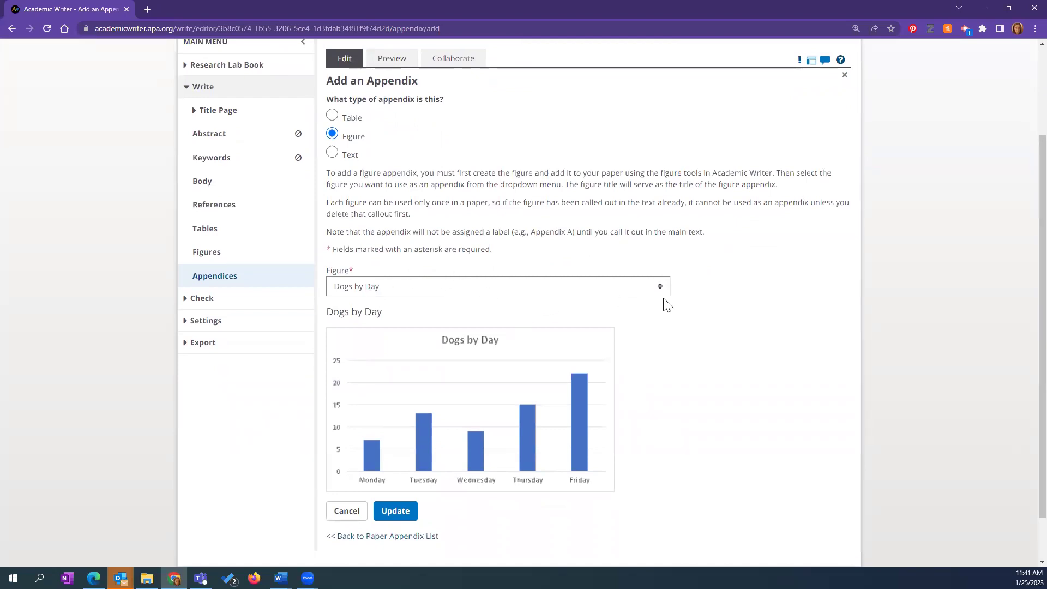
scroll(727, 374, down, 1)
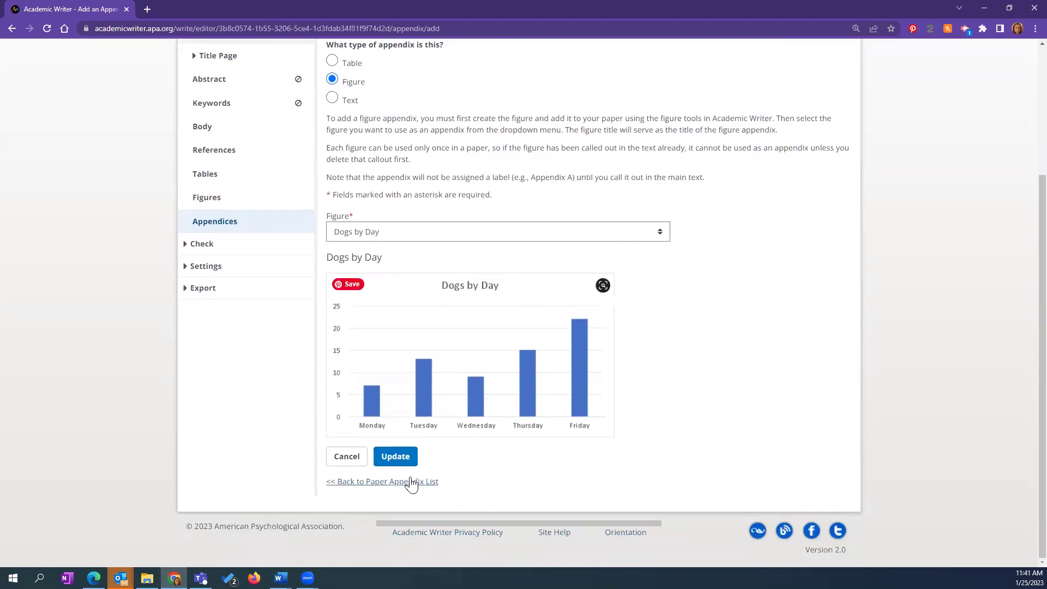
click(406, 458)
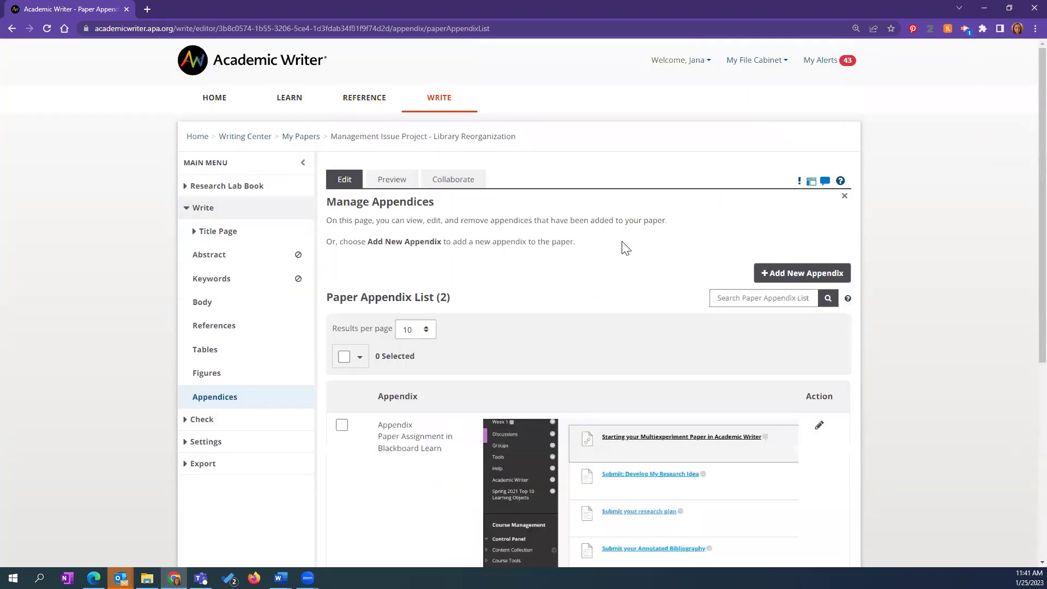
- Review the entries on the Manage Appendices page and return to the paper body
scroll(616, 312, down, 5)
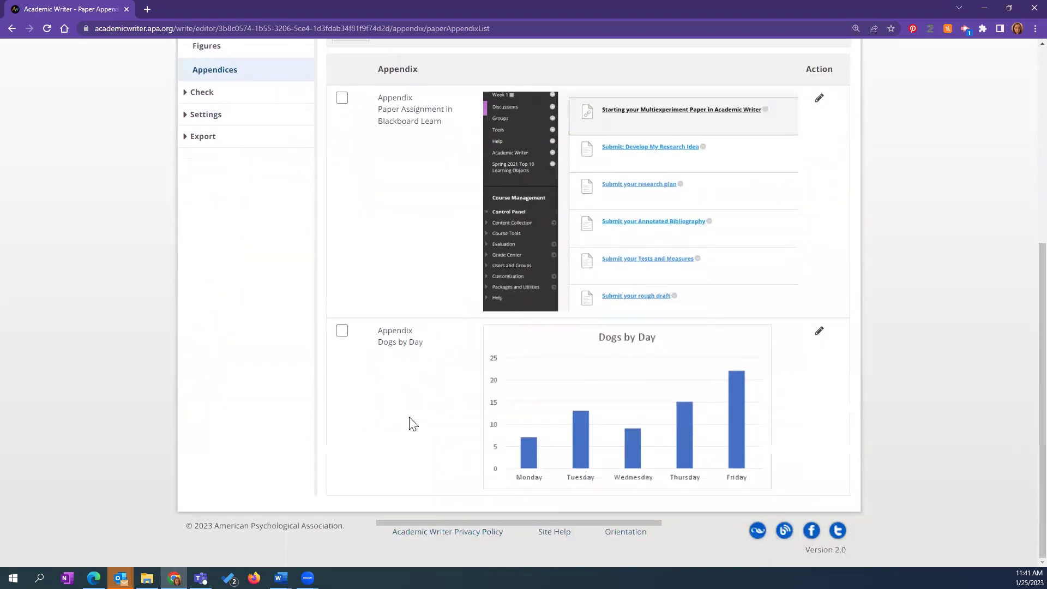
scroll(434, 421, up, 3)
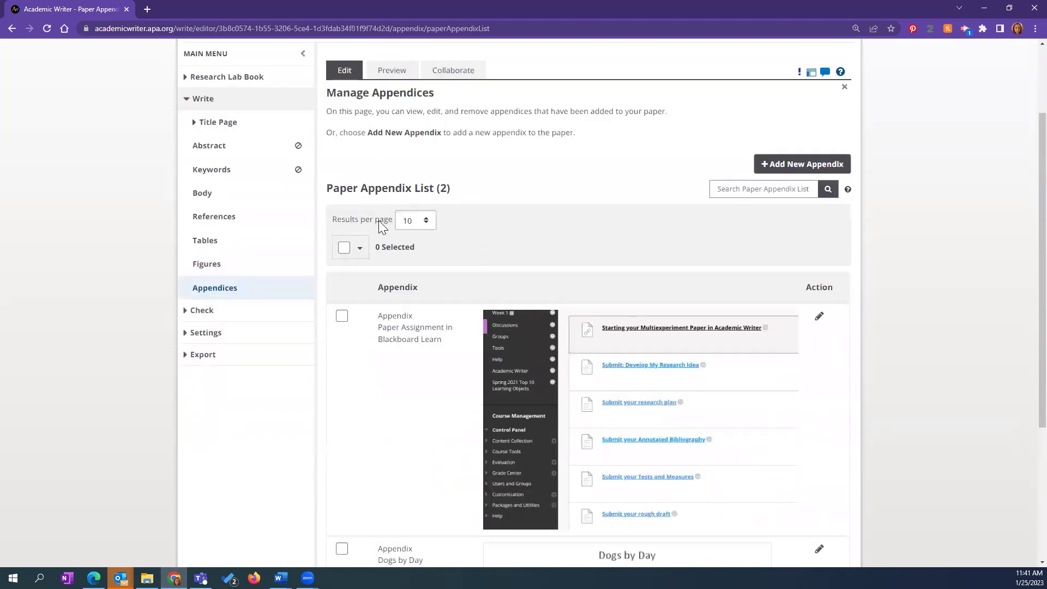
click(844, 88)
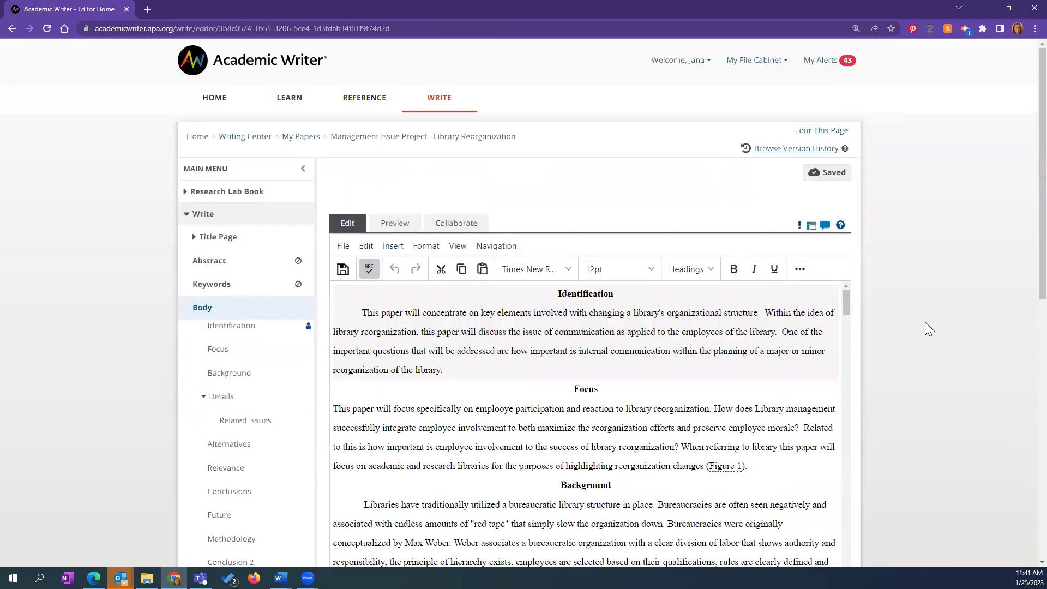
- Insert a parenthetical callout to the Dogs by Day appendix at the start of the body, before the Identification heading
scroll(934, 333, down, 10)
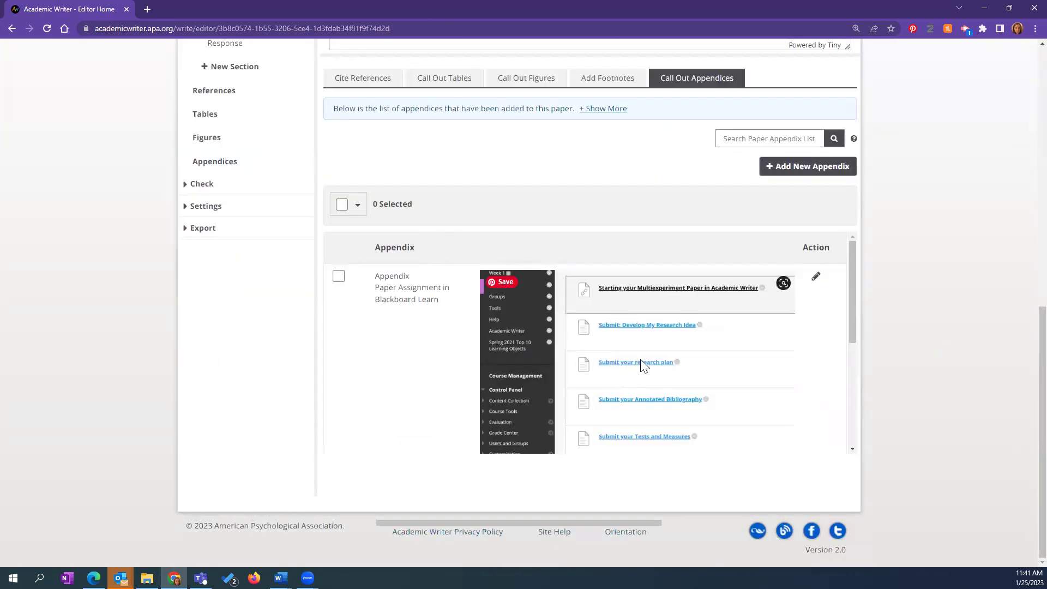
scroll(645, 362, down, 5)
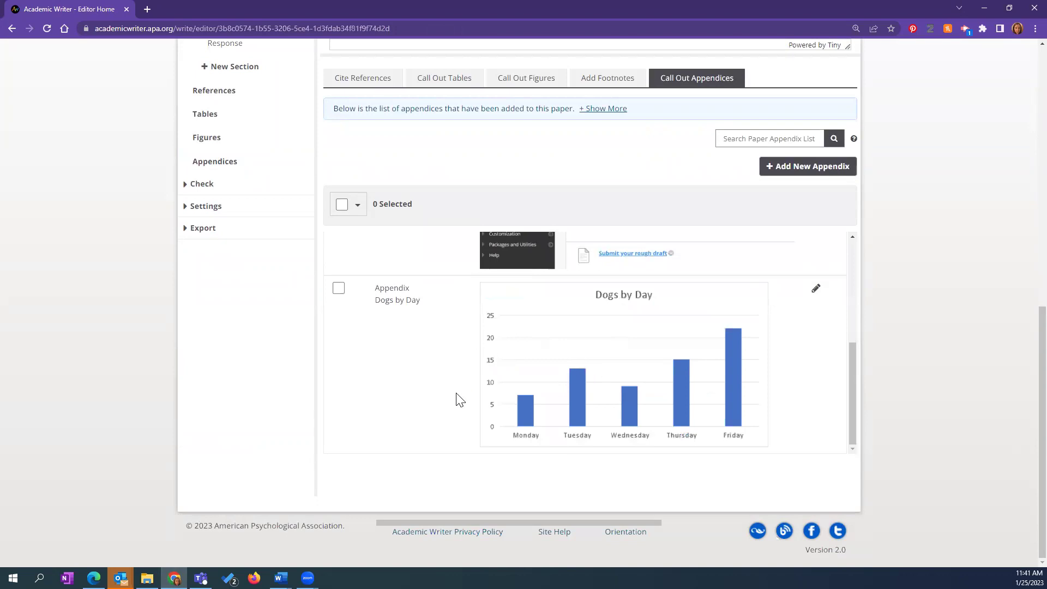
scroll(460, 400, up, 5)
scroll(459, 400, down, 5)
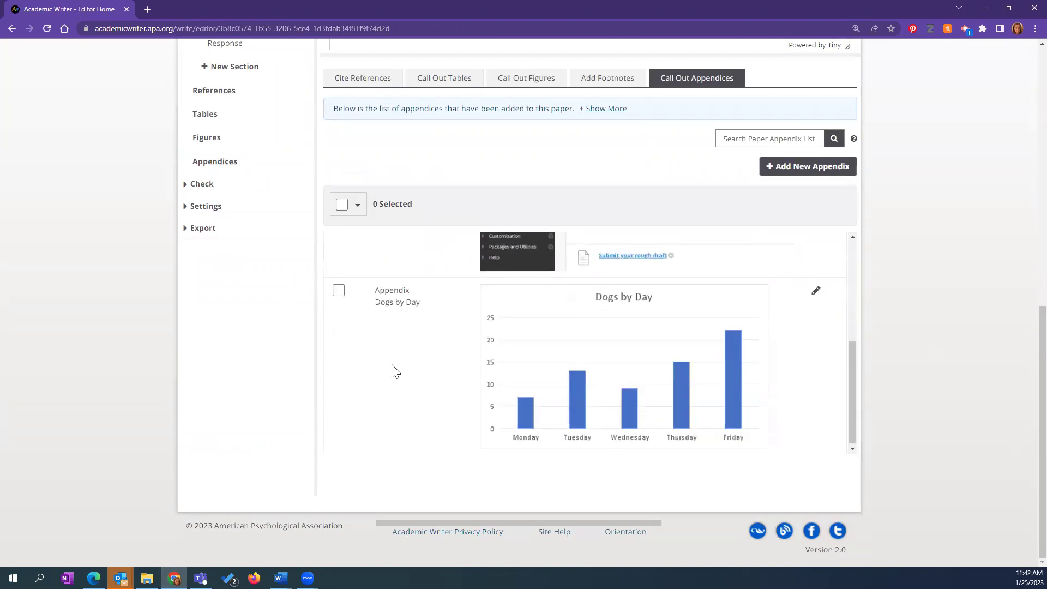
click(338, 290)
scroll(453, 252, up, 3)
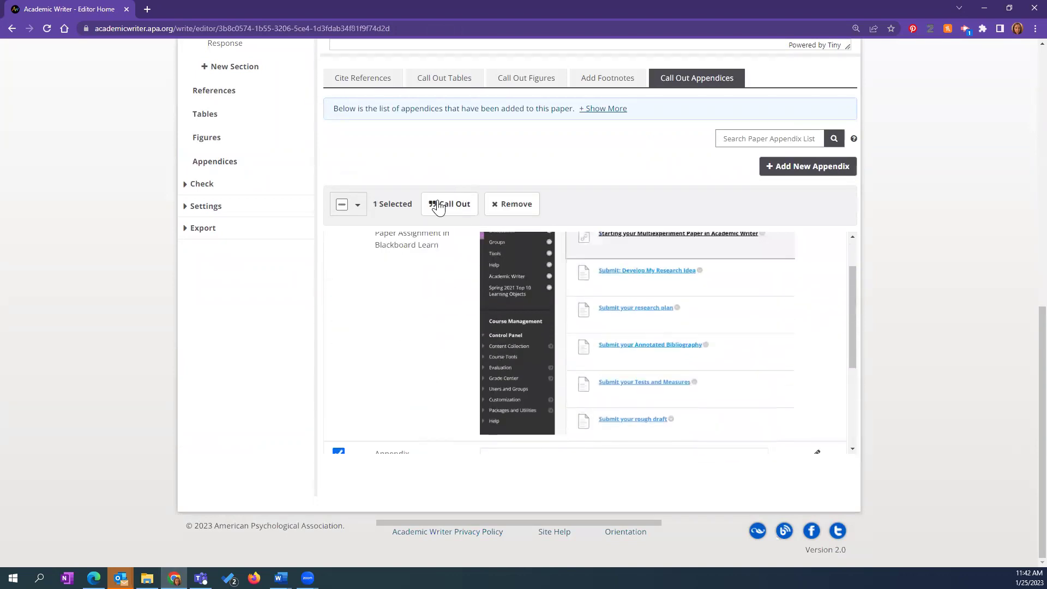
click(437, 202)
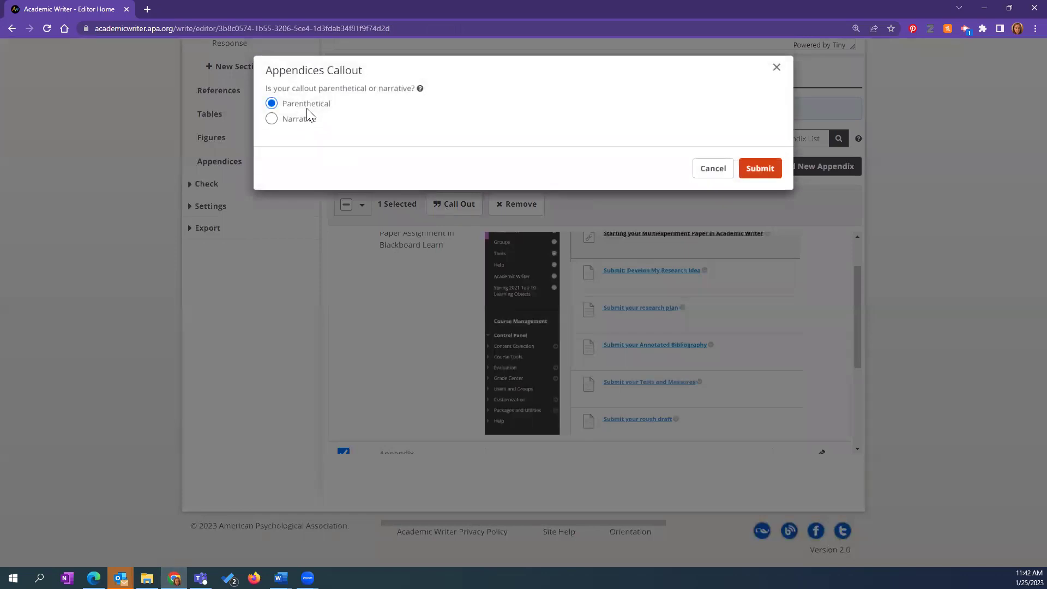
click(760, 170)
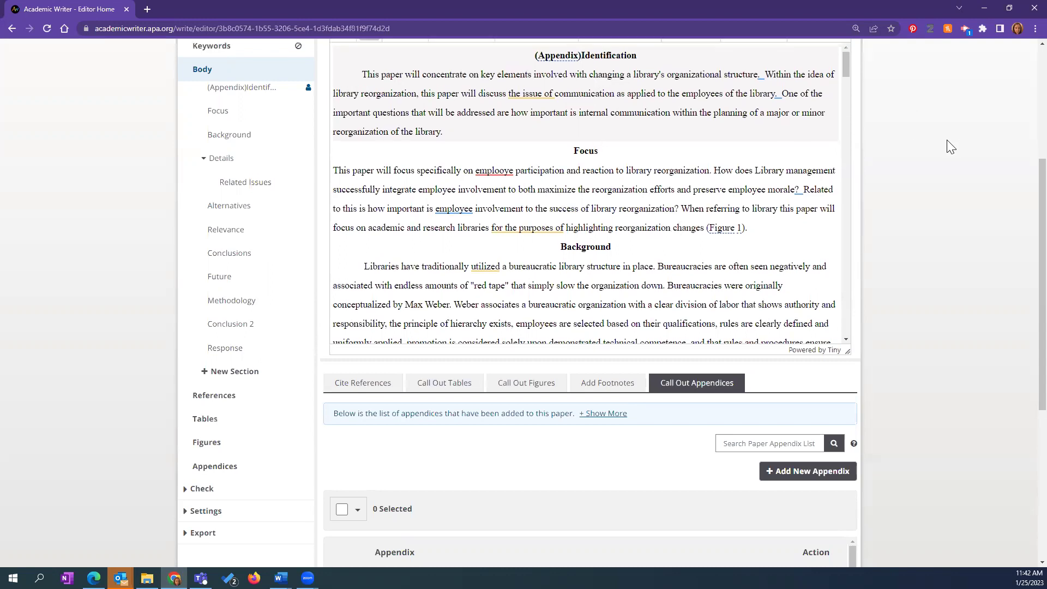
- Preview the paper and go to page 18 to examine how the Dogs by Day appendix is laid out
scroll(431, 189, up, 4)
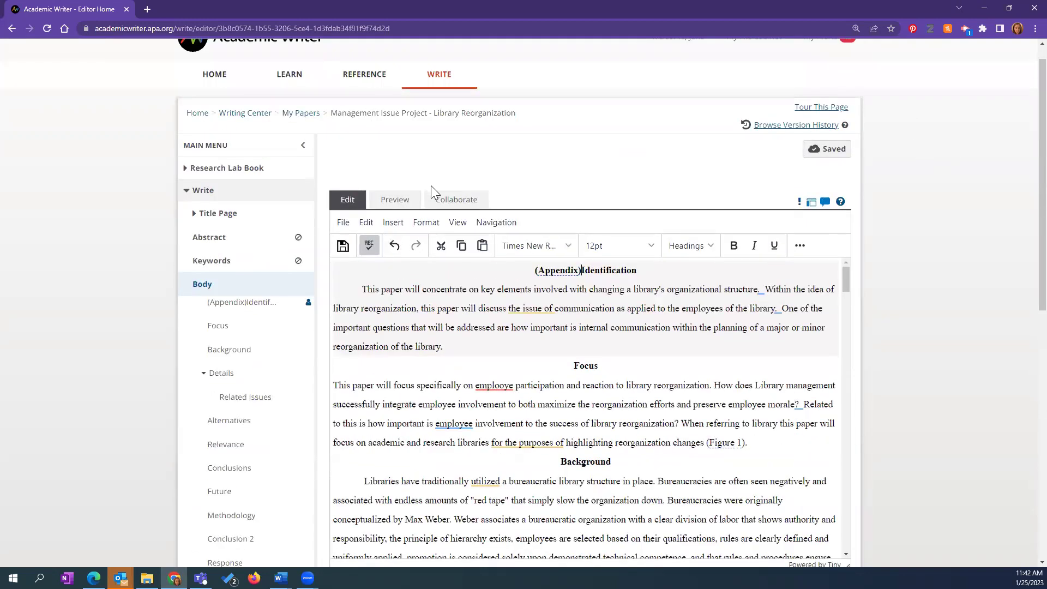
click(396, 201)
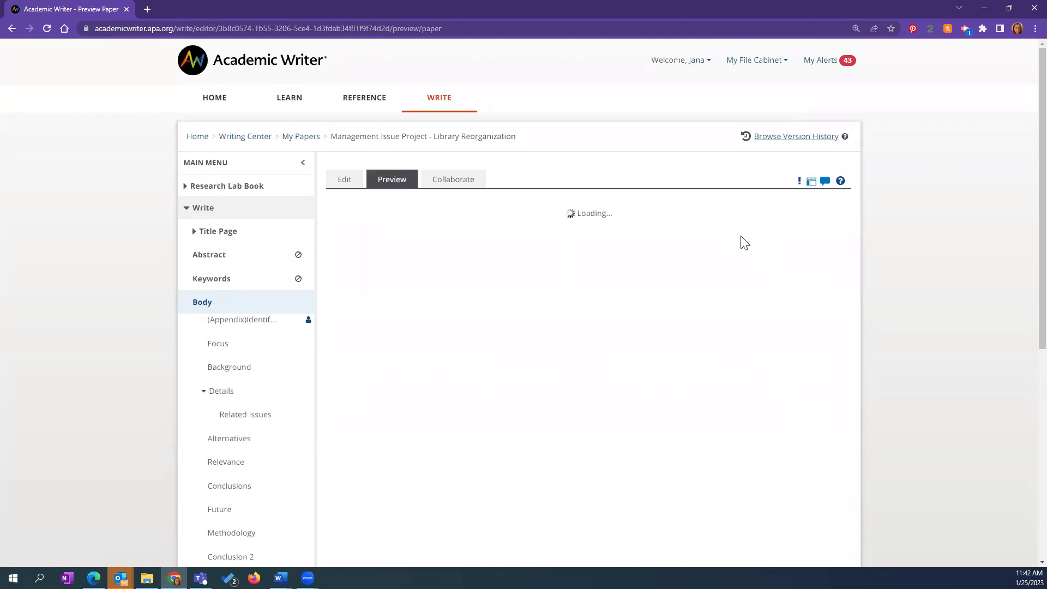
click(812, 204)
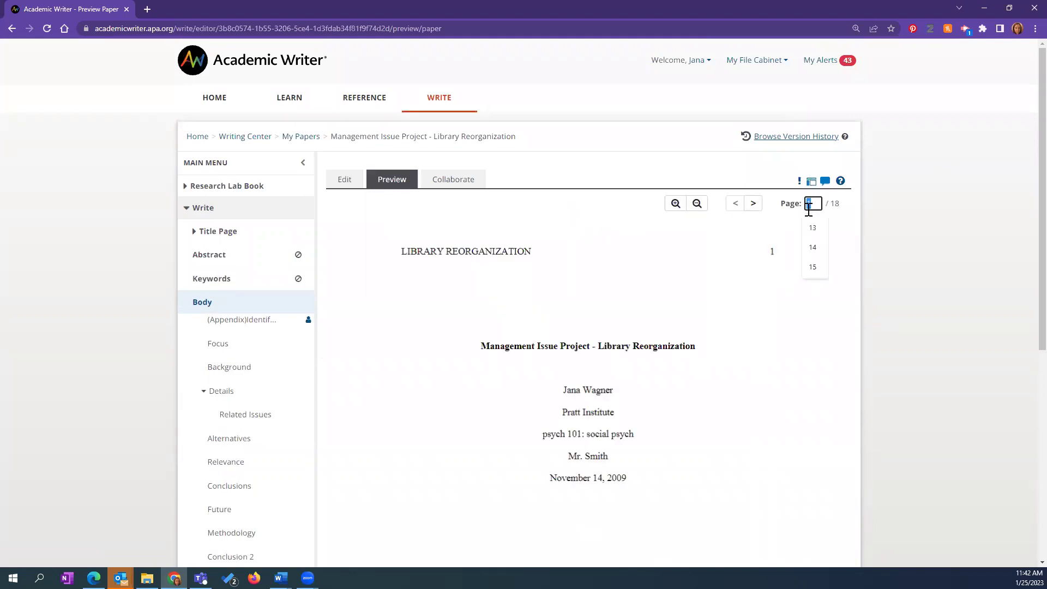
text(8)
key(Return)
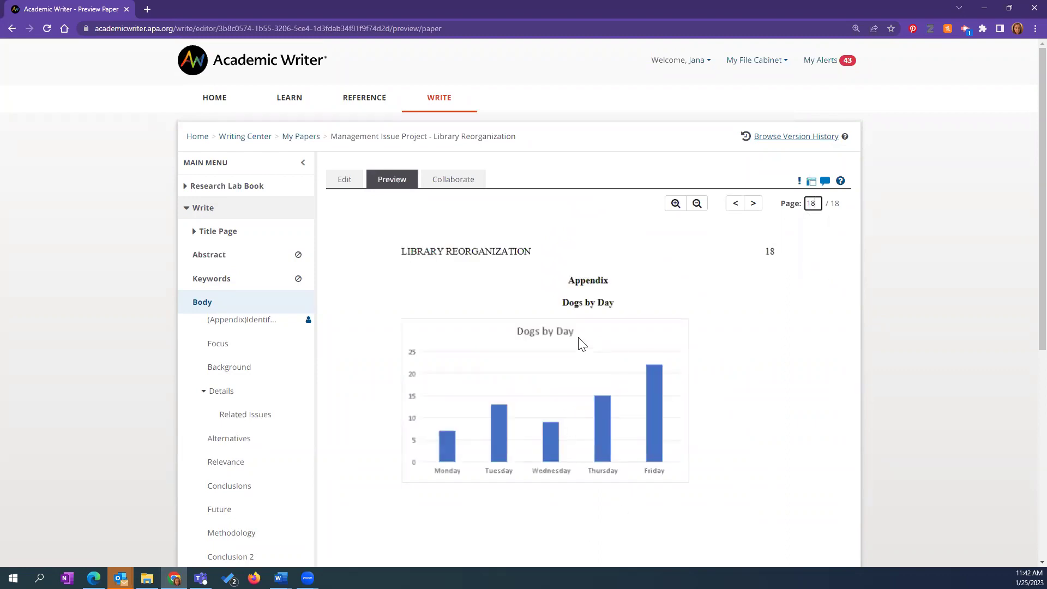
scroll(497, 199, down, 4)
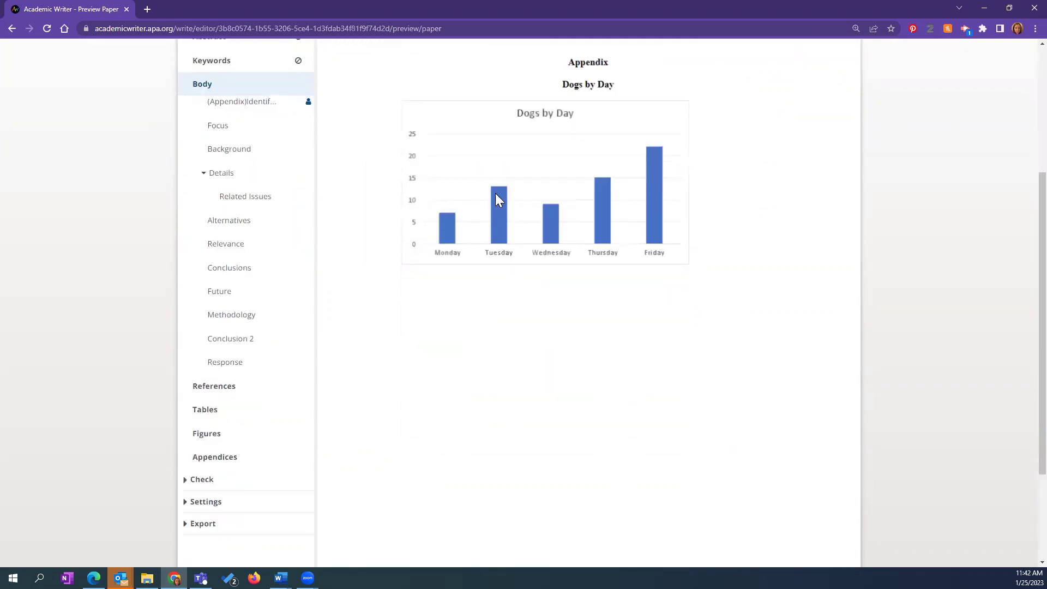
scroll(706, 428, up, 2)
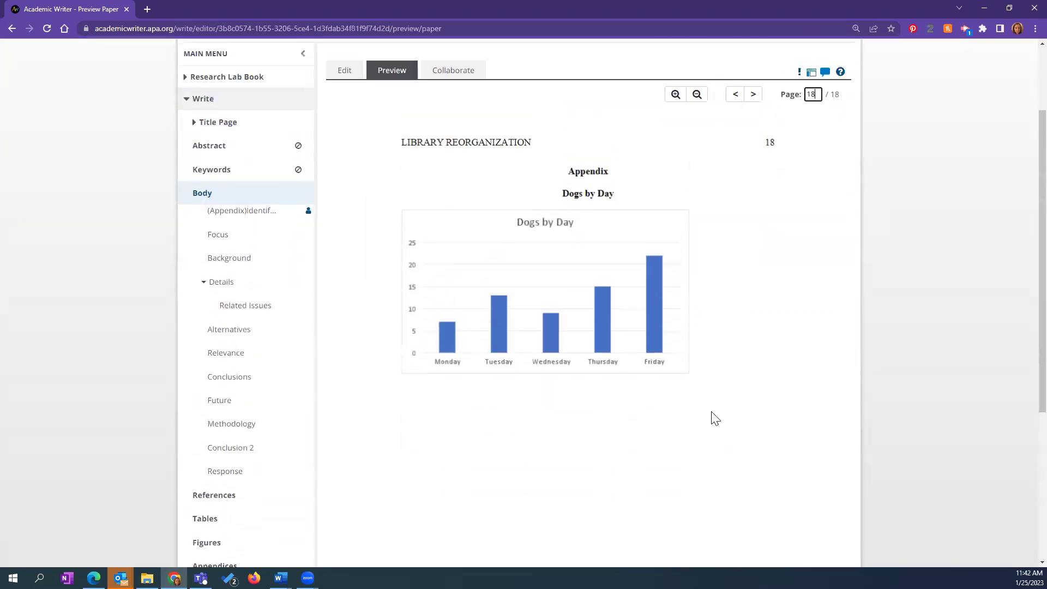
scroll(715, 419, up, 2)
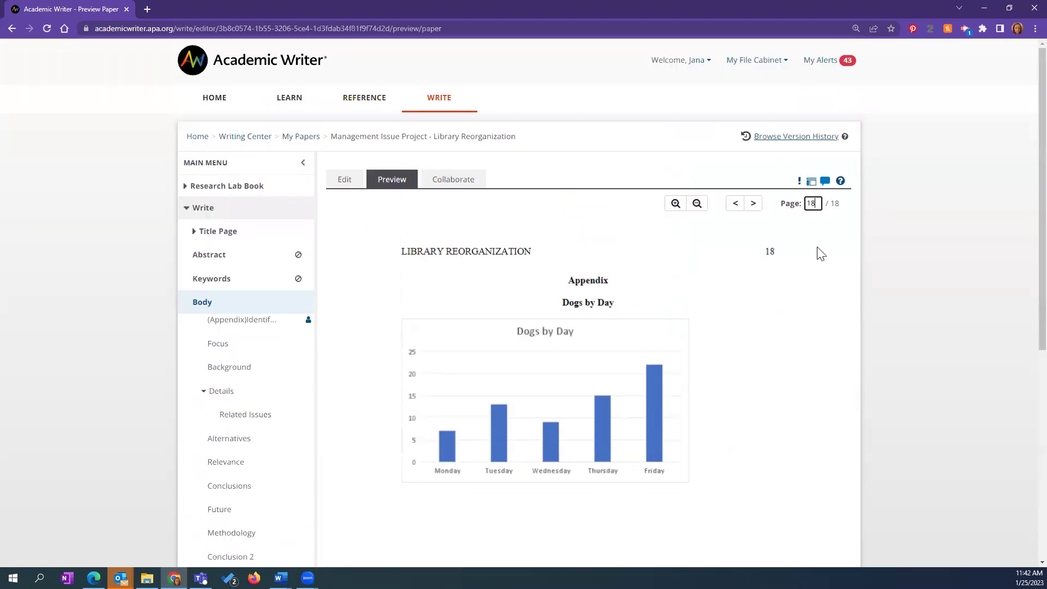
- Return to editing the paper and check the call-out status of the entries in its appendix and table lists
click(345, 185)
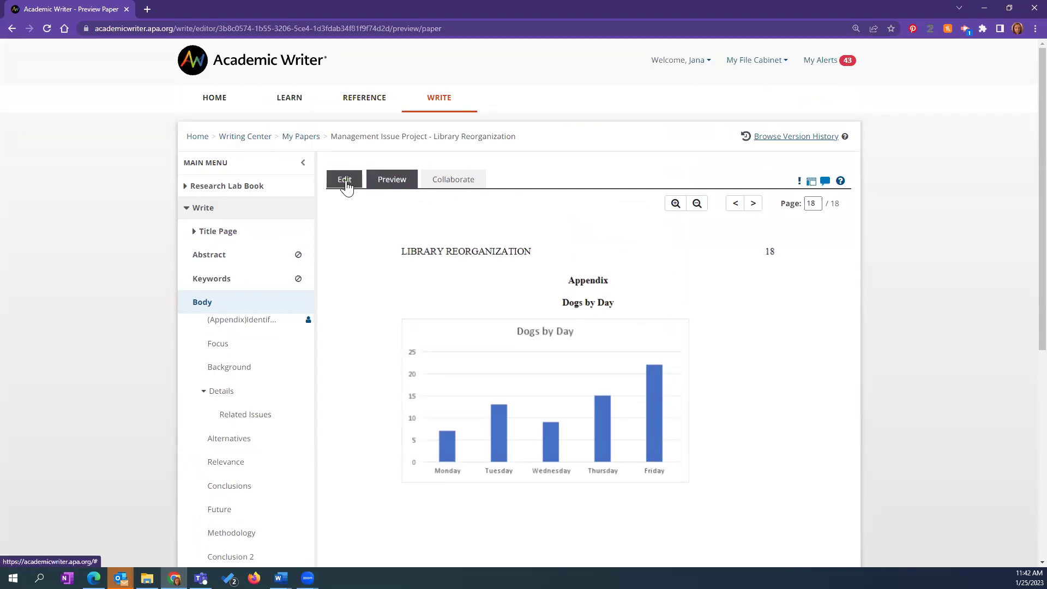
scroll(941, 322, down, 5)
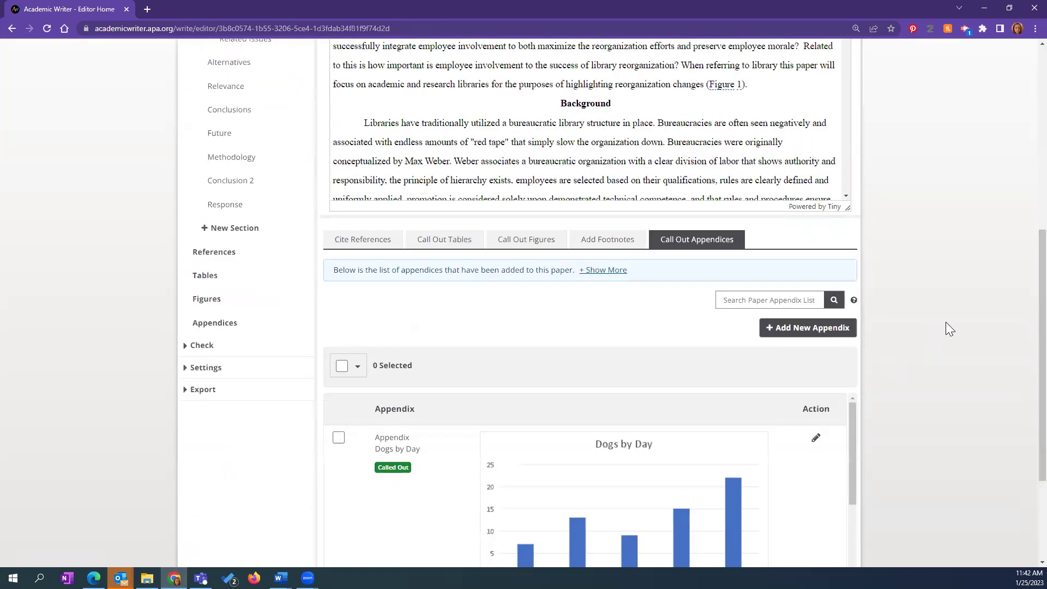
scroll(946, 322, down, 3)
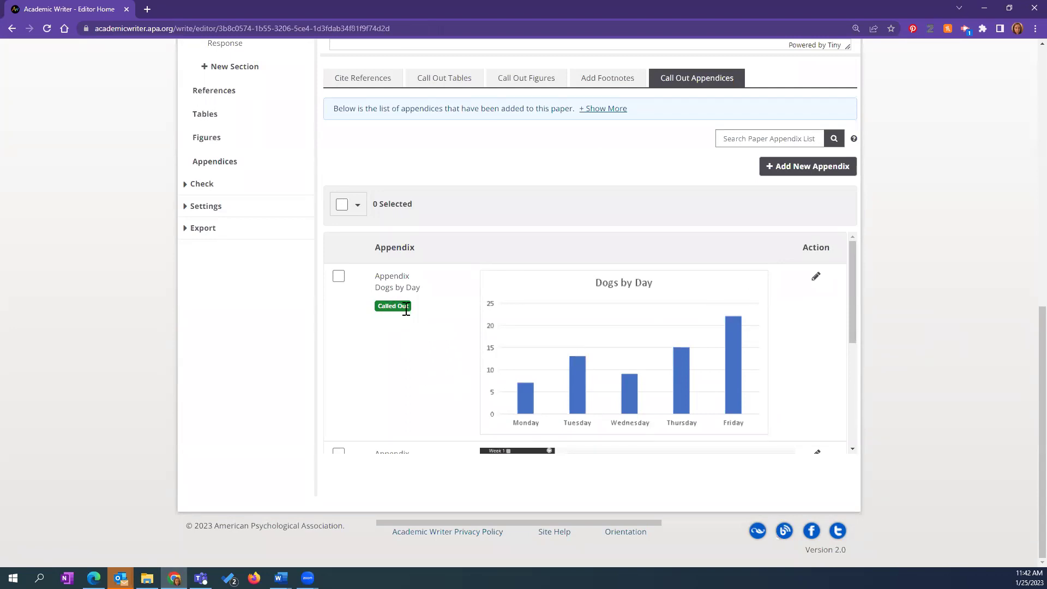
scroll(417, 339, up, 1)
click(453, 136)
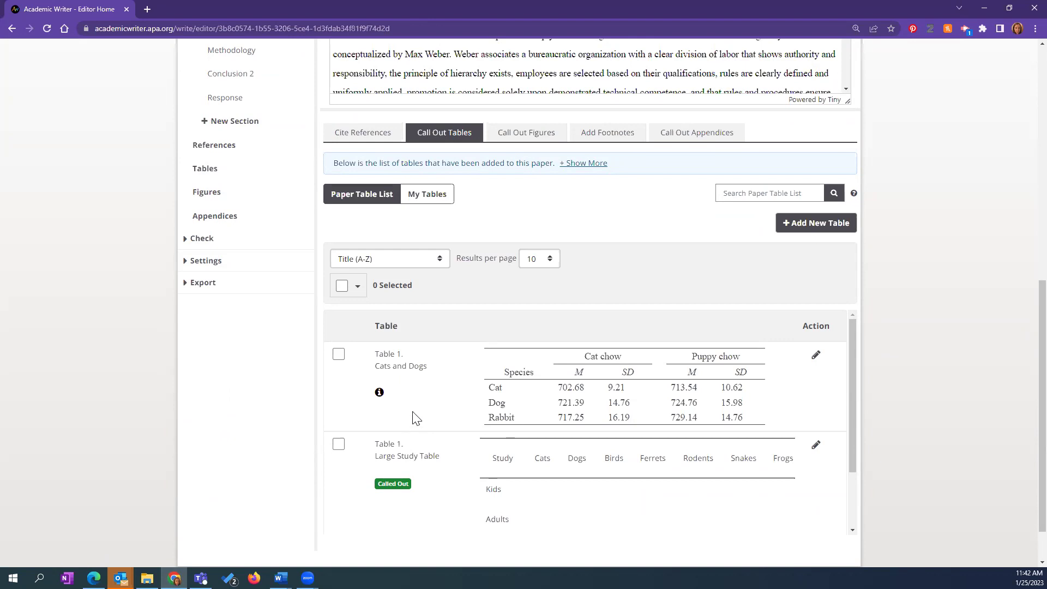
scroll(447, 470, down, 2)
scroll(411, 472, up, 3)
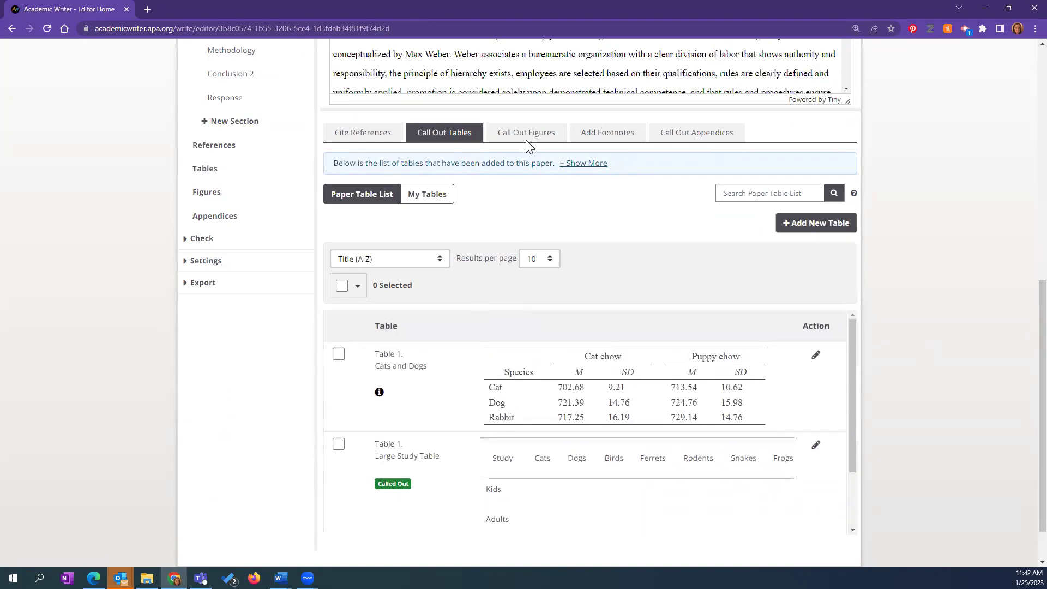
- Check the call-out status of Figure 1 in the paper's figure list and read its verification notice
click(522, 138)
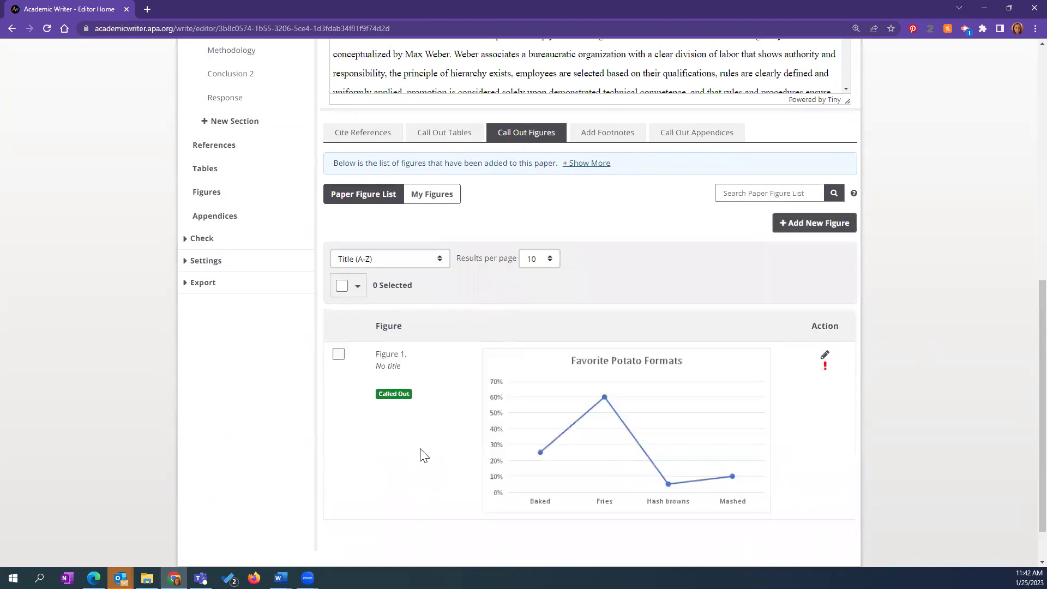
scroll(431, 447, down, 1)
scroll(441, 437, up, 2)
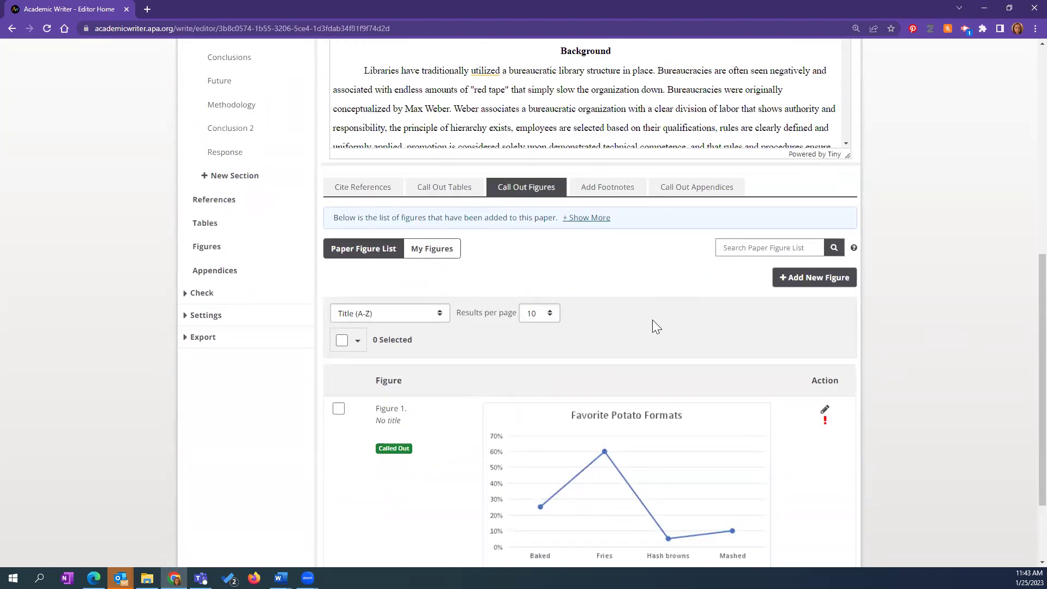
scroll(652, 320, up, 1)
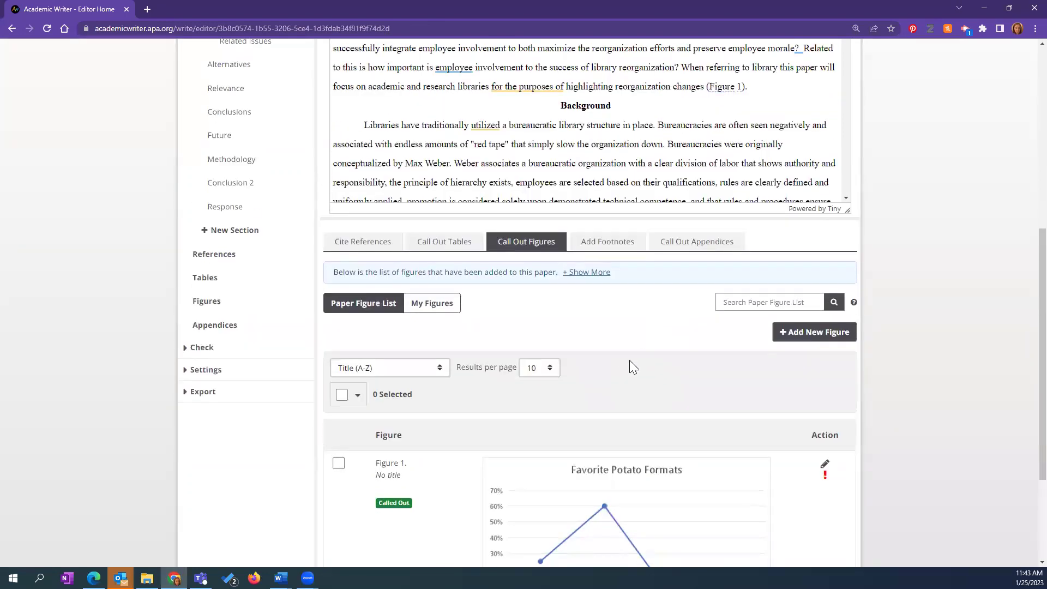
scroll(648, 343, down, 1)
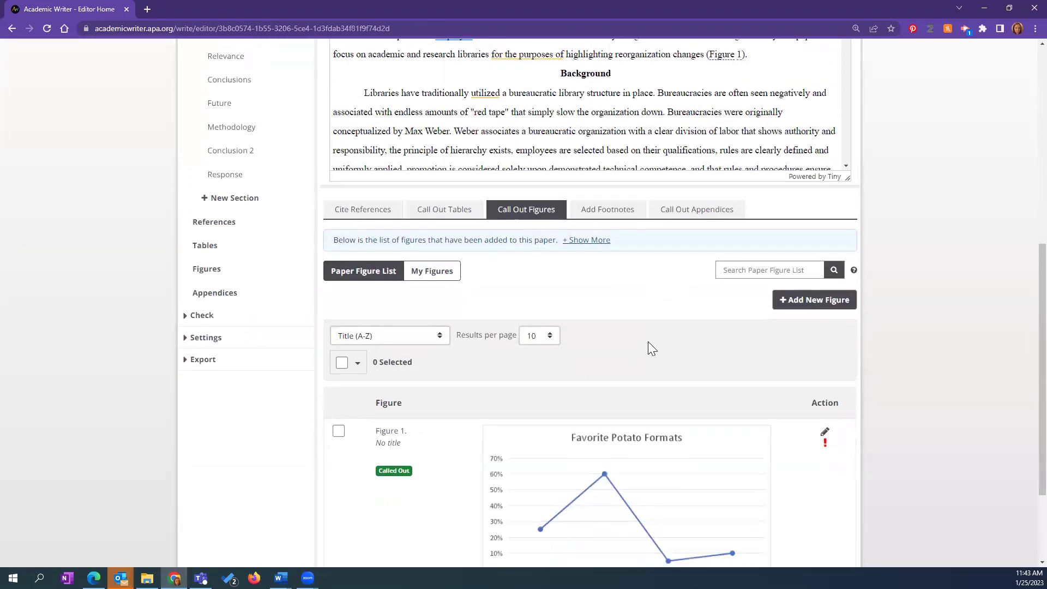
scroll(649, 344, down, 2)
scroll(660, 345, down, 1)
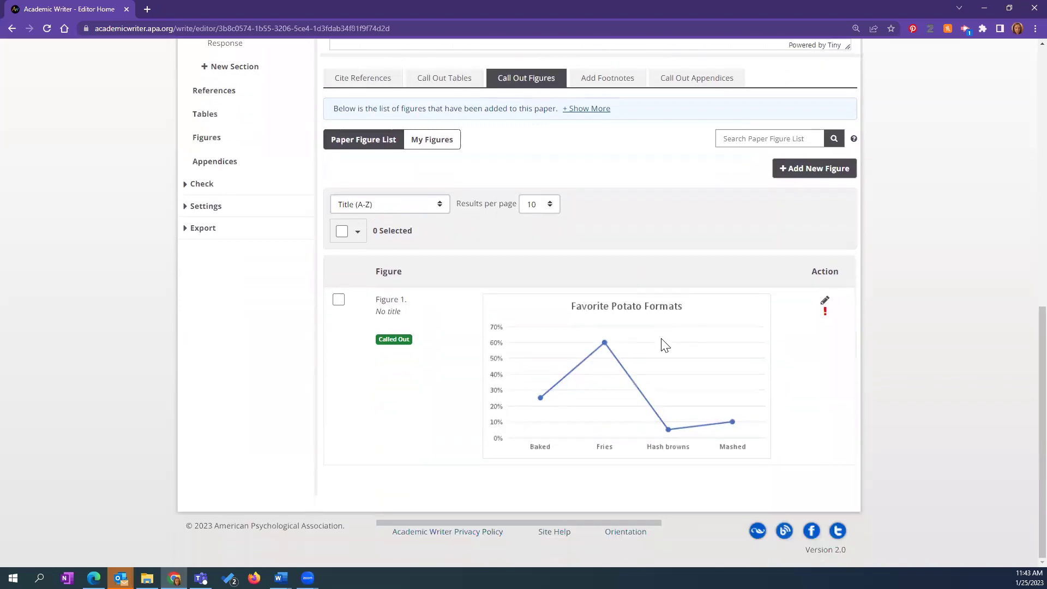
mouse_move(826, 319)
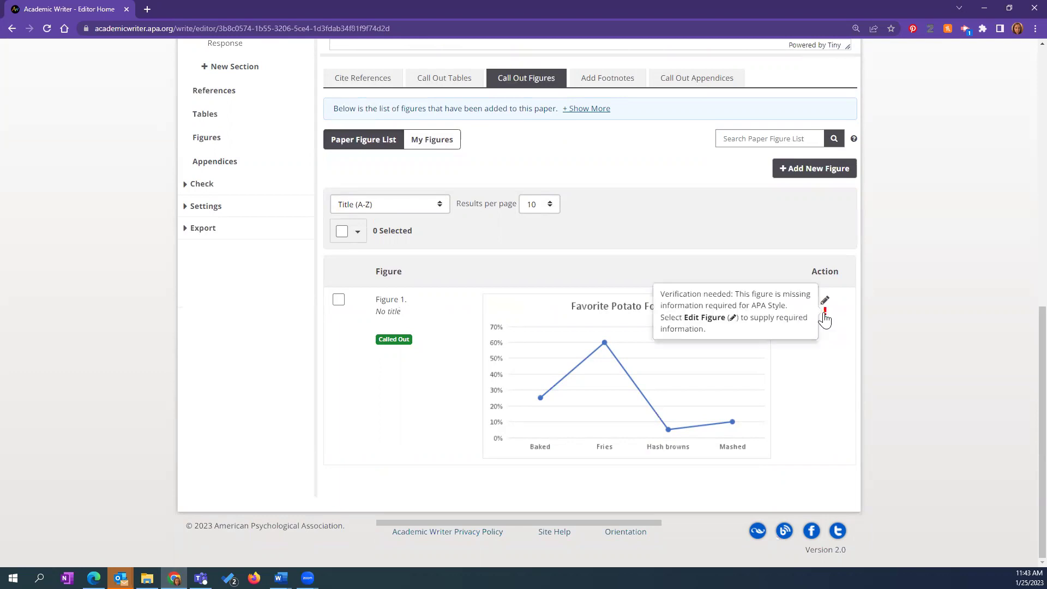
scroll(479, 386, up, 3)
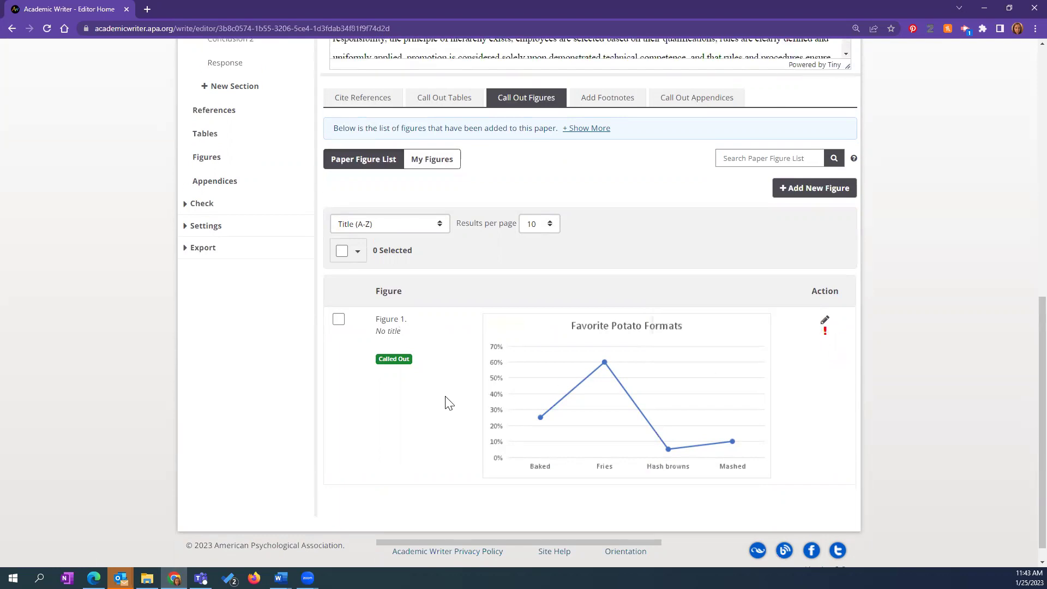
scroll(711, 369, up, 2)
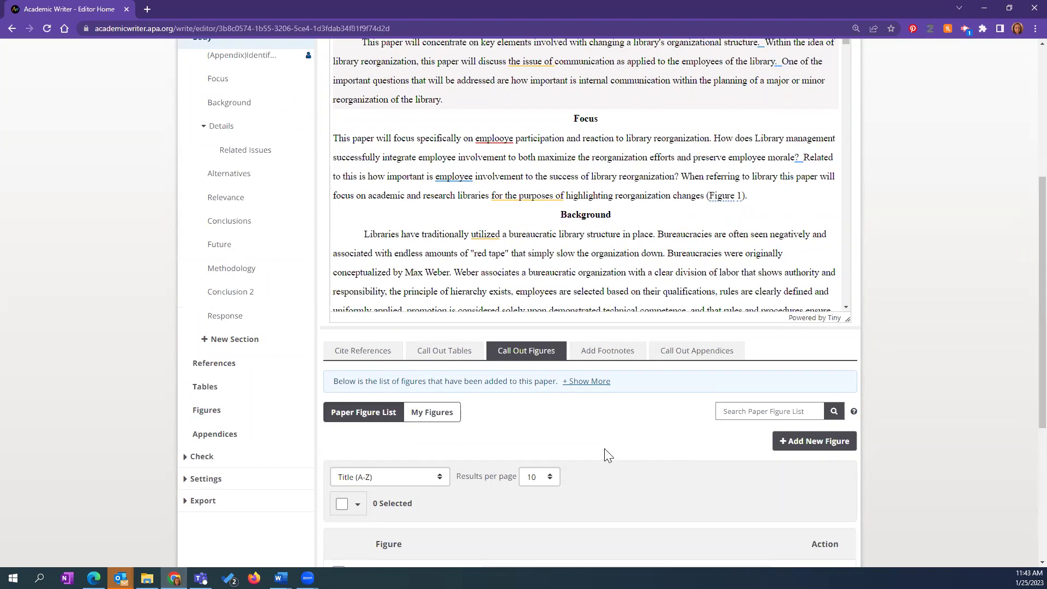
- View the My Tables library of all owned tables and the My Figures library of all owned figures
click(449, 351)
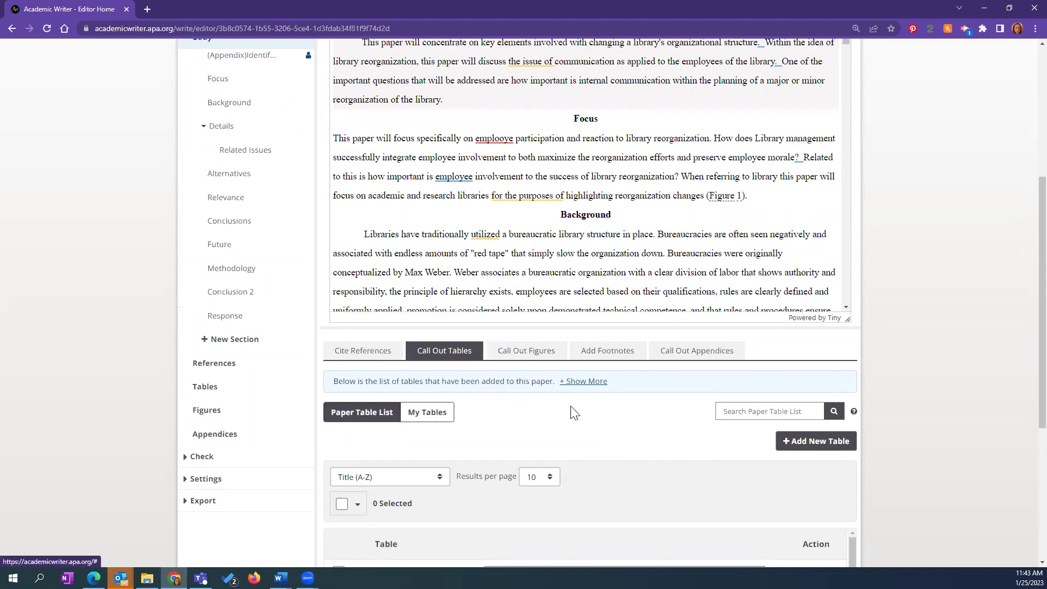
scroll(597, 275, down, 3)
click(429, 251)
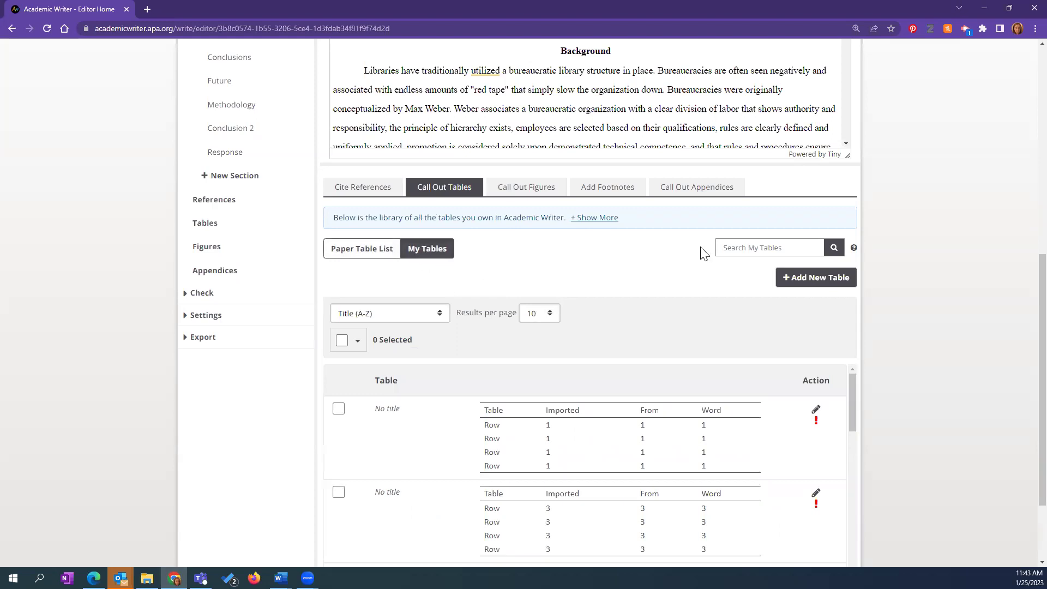
click(518, 189)
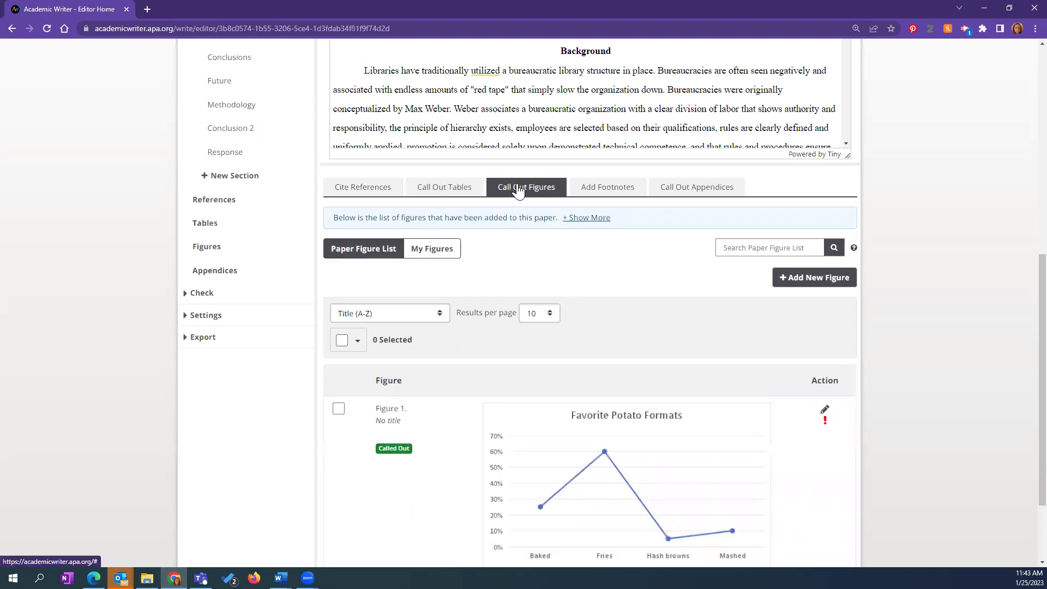
click(435, 253)
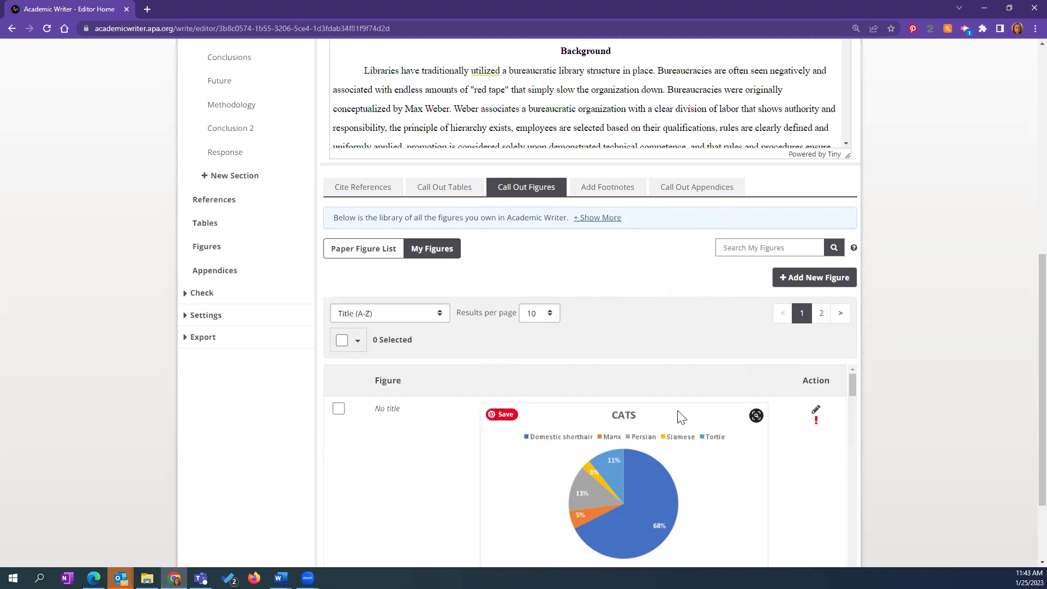
- Open the Manage Tables page and review the tables added to the paper
scroll(682, 417, up, 3)
click(206, 388)
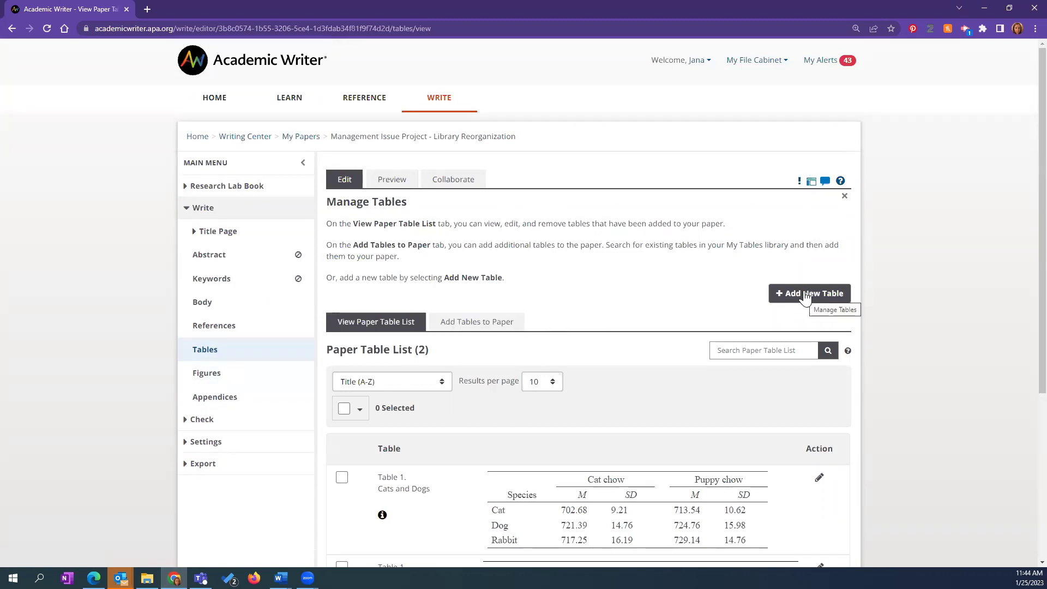
scroll(652, 319, down, 3)
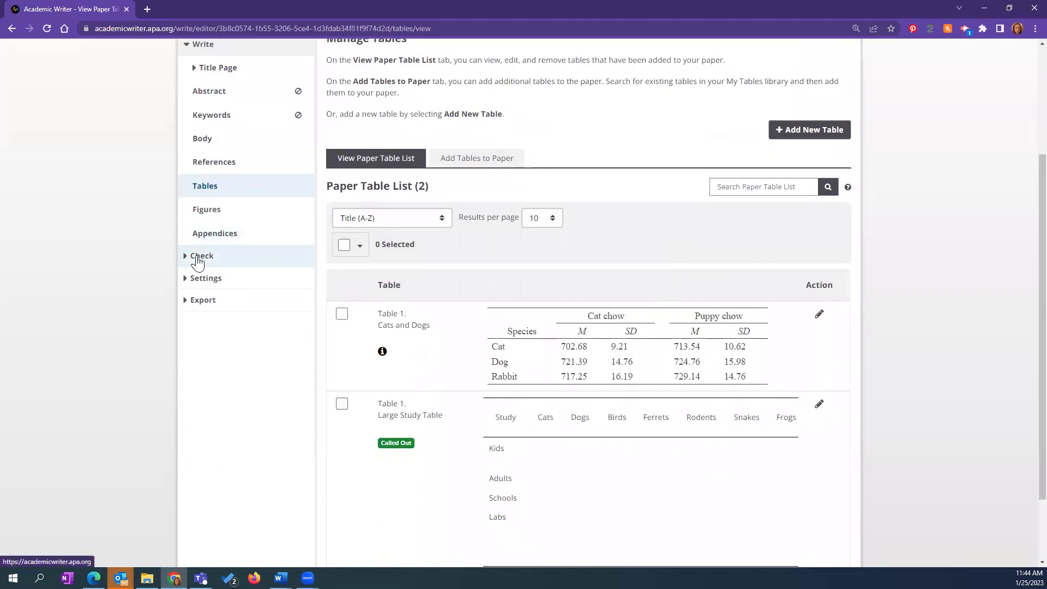
- Run Check My Writing on the paper and skim through the sections of the report
click(197, 256)
scroll(96, 426, up, 3)
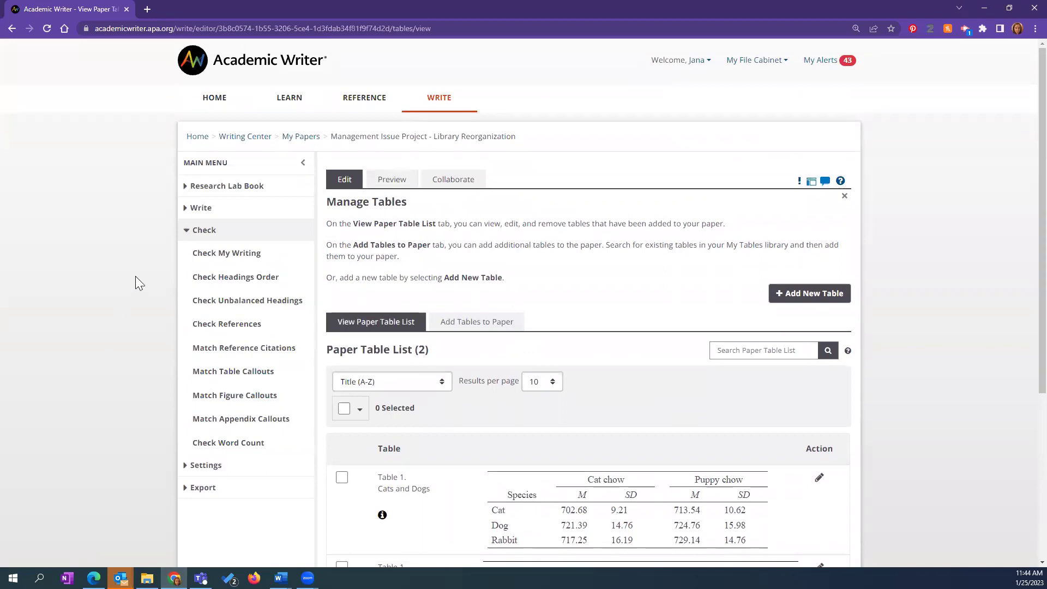
click(218, 256)
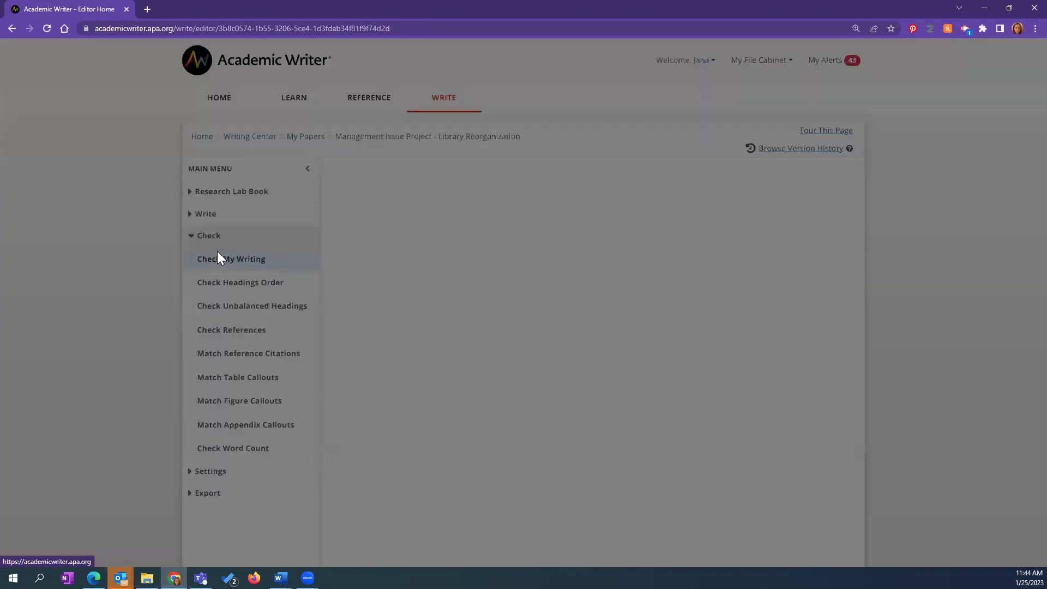
click(669, 174)
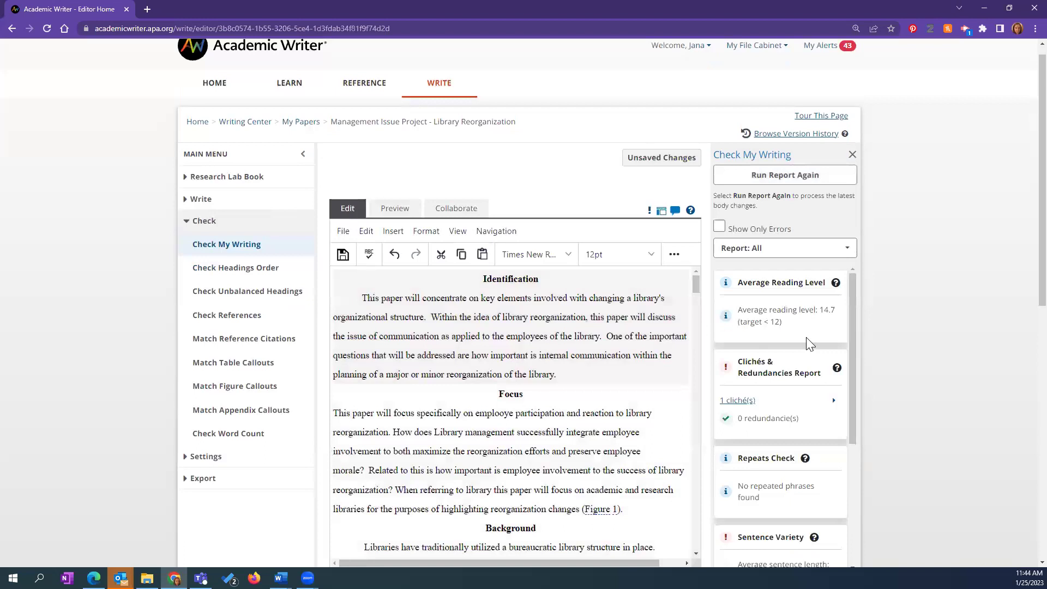
scroll(816, 311, down, 2)
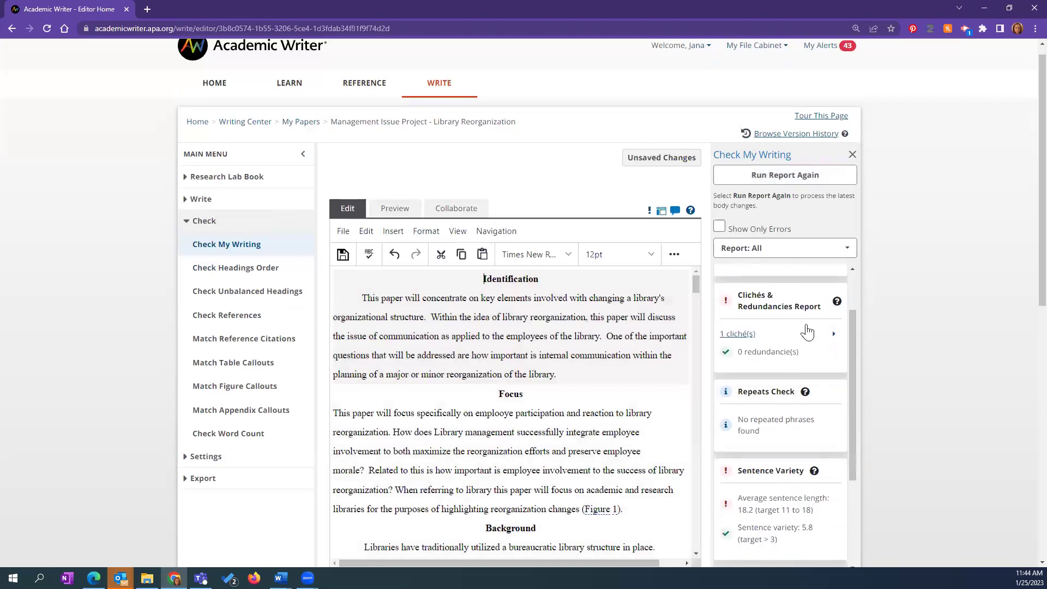
scroll(899, 335, down, 8)
scroll(923, 313, up, 7)
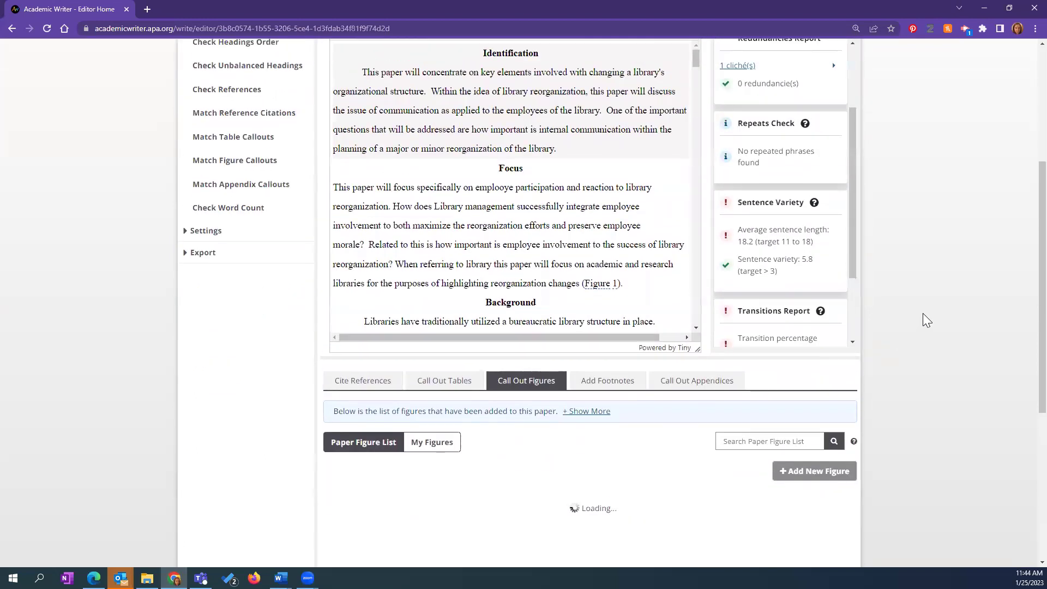
scroll(802, 305, up, 2)
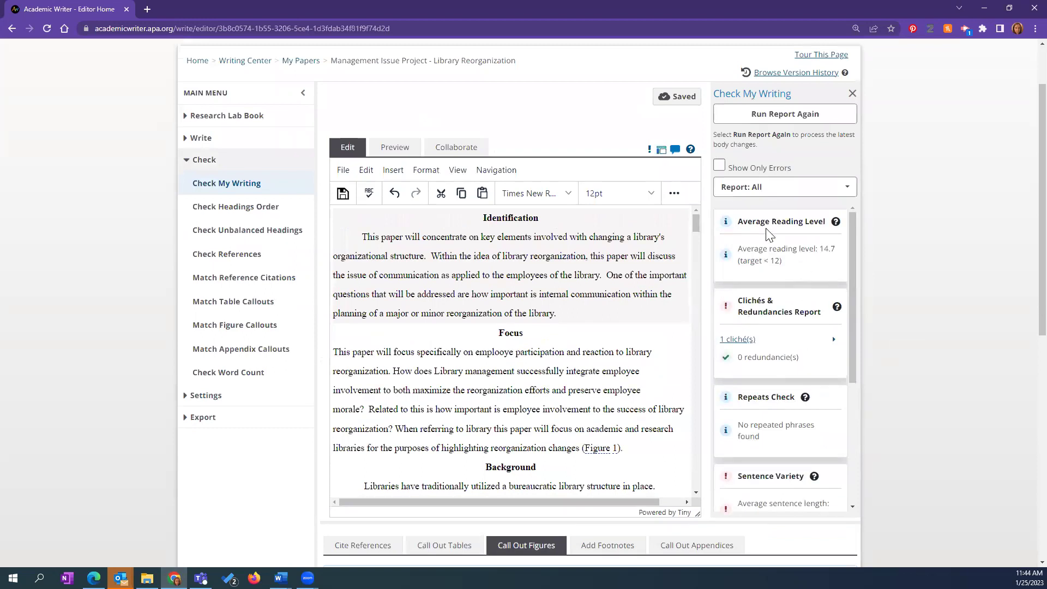
- Read the help explanation for Average Reading Level in the writing report
click(836, 223)
scroll(816, 337, down, 2)
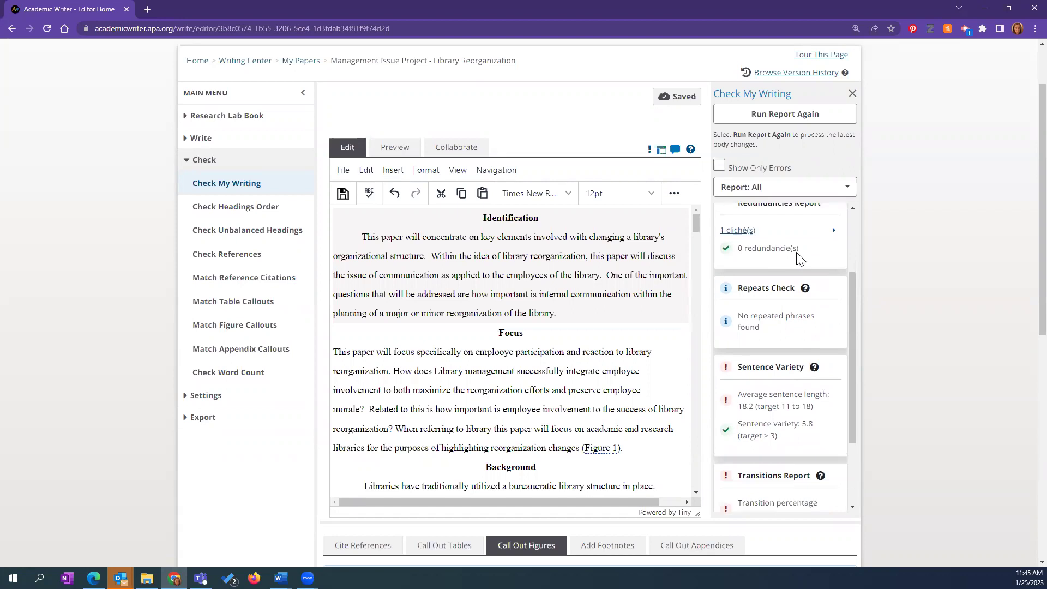
scroll(806, 261, up, 1)
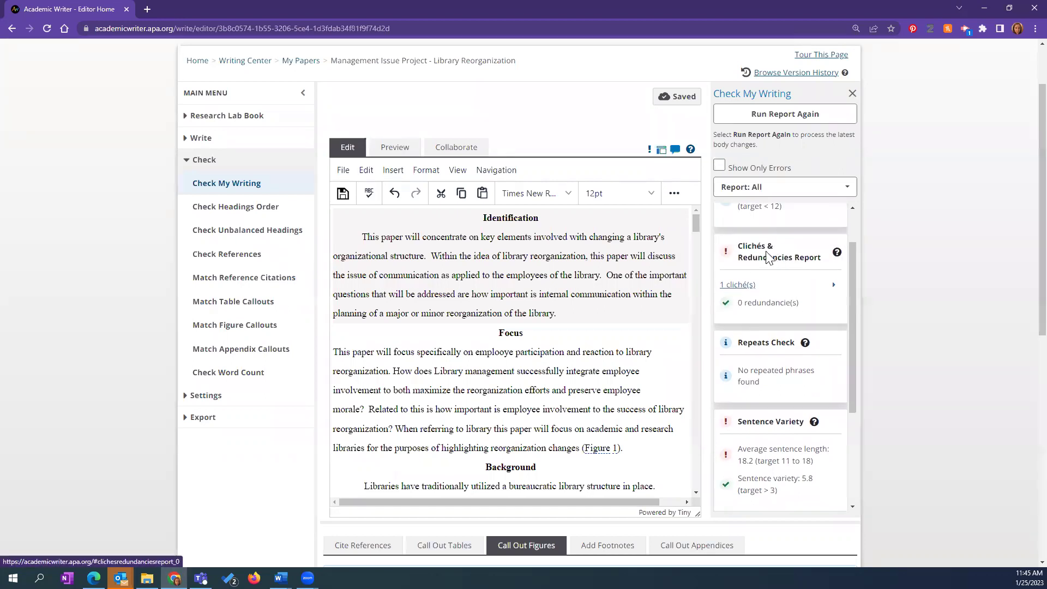
- Expand the flagged clichés in the Clichés & Redundancies Report and read the report's help explanation
click(747, 286)
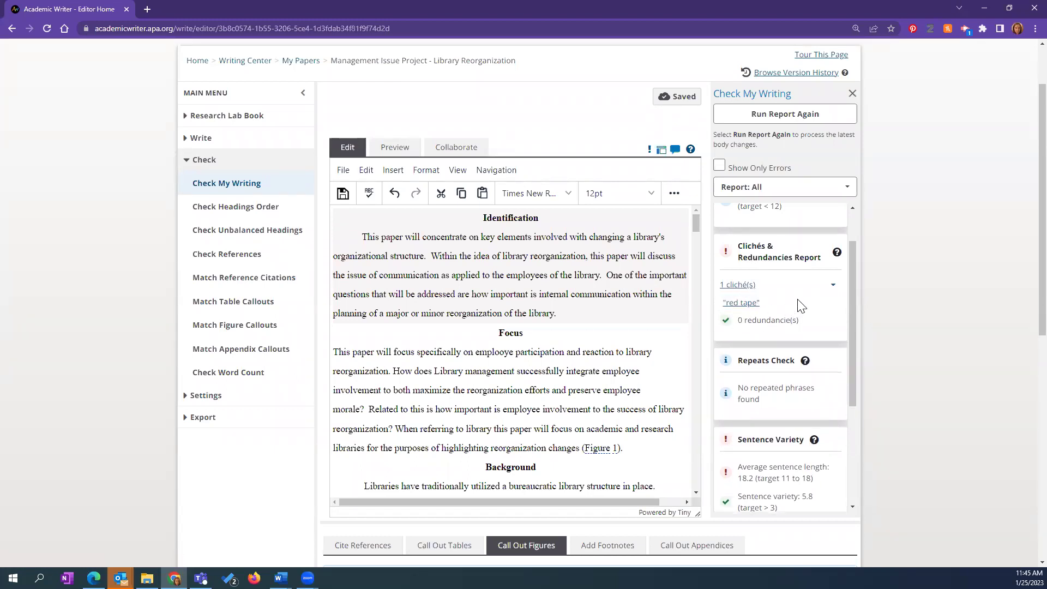
scroll(781, 276, down, 1)
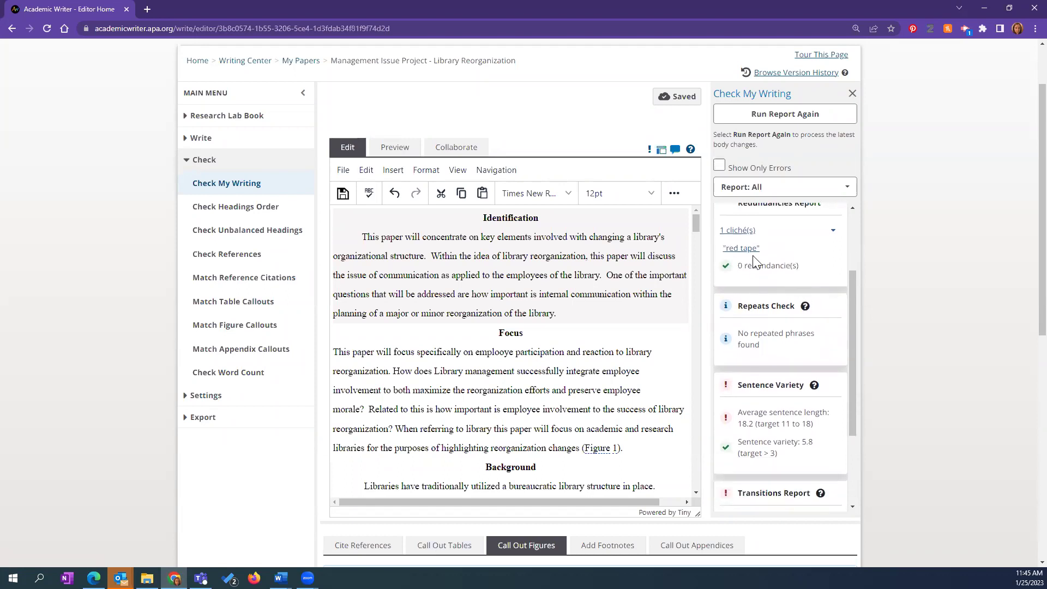
scroll(785, 267, up, 1)
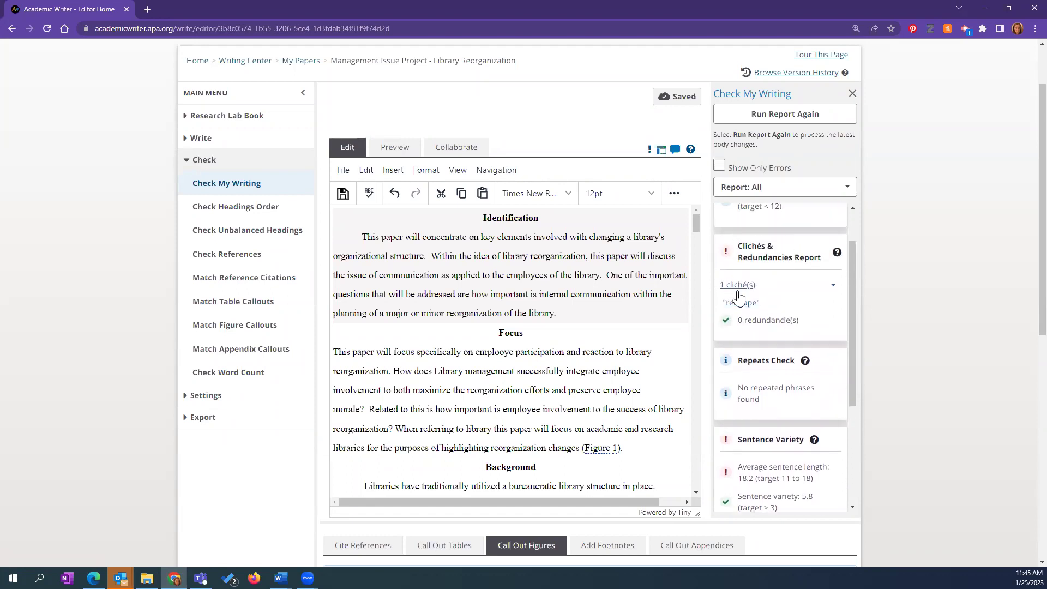
click(838, 254)
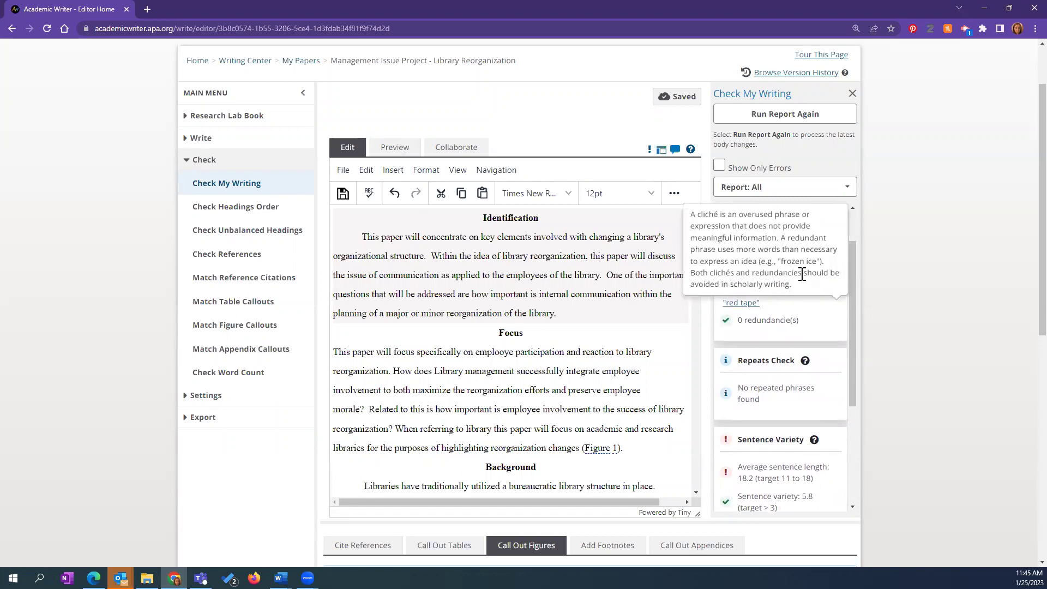
click(827, 314)
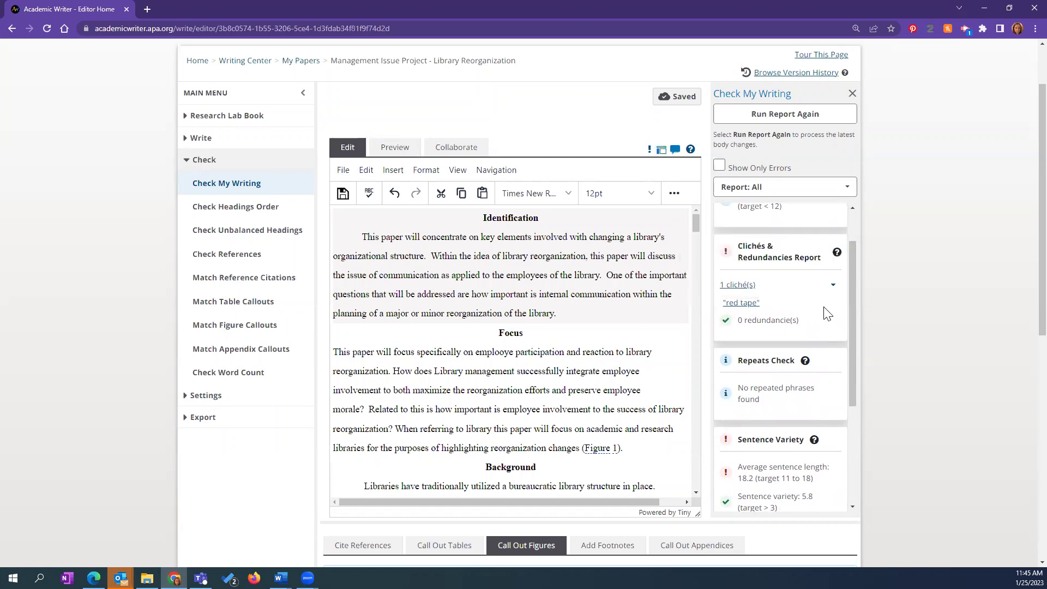
- Examine the Repeats Check, Sentence Variety and Transitions Report sections of the writing report
scroll(791, 321, down, 2)
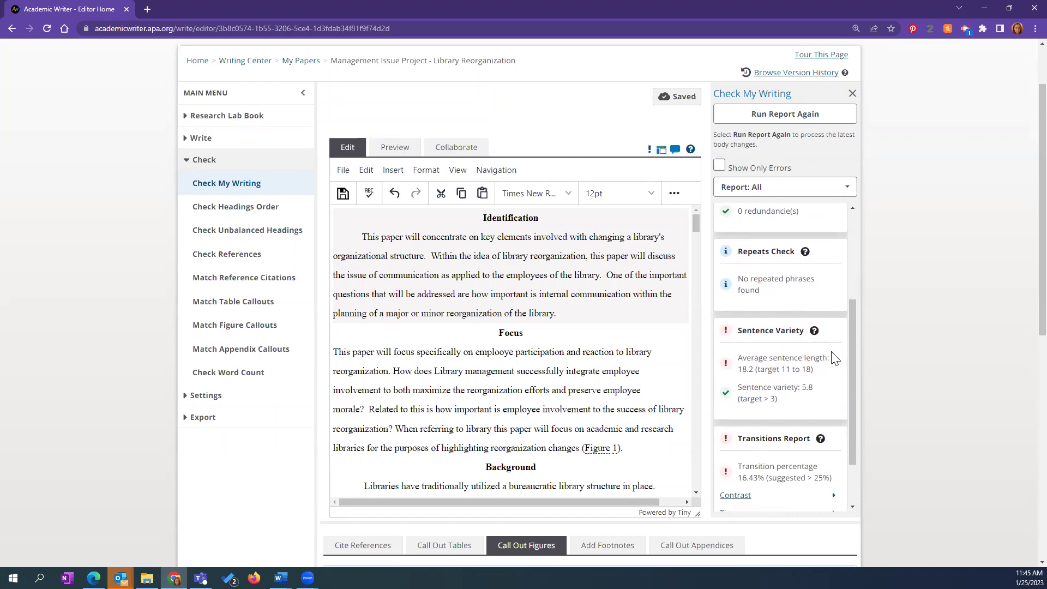
scroll(799, 384, down, 1)
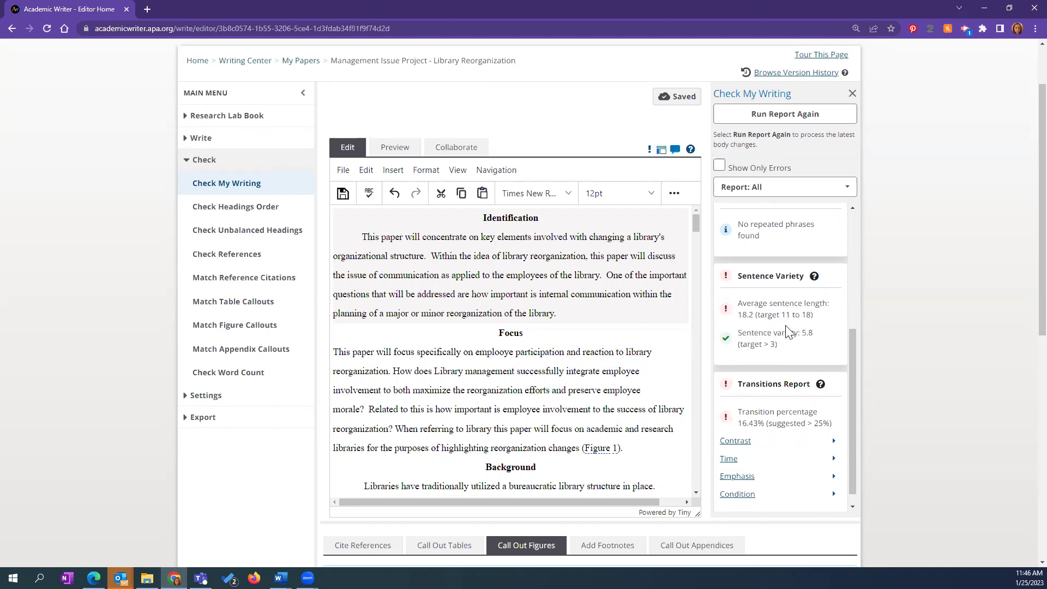
scroll(791, 328, down, 5)
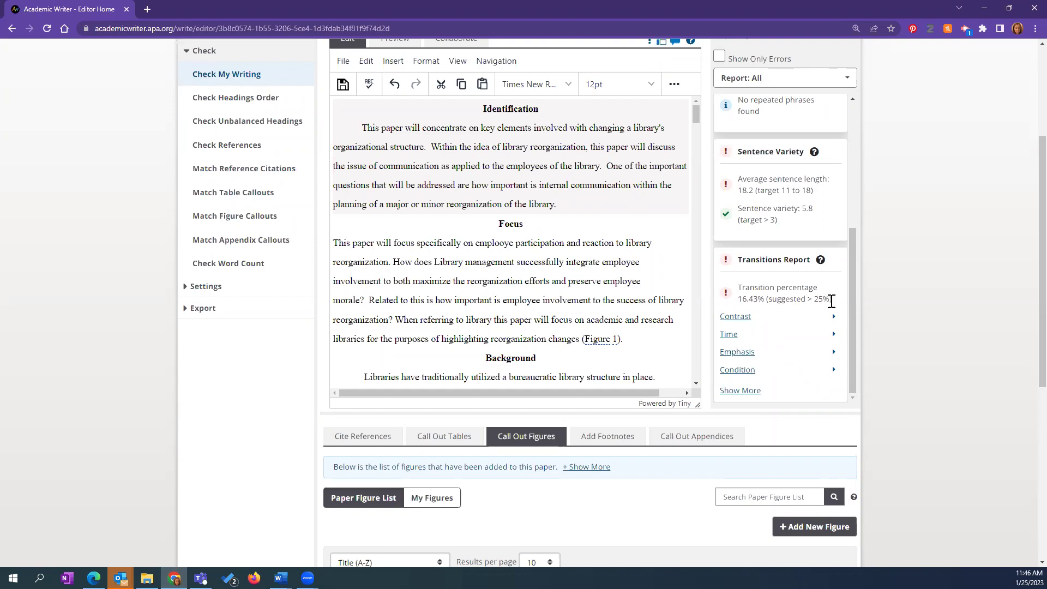
- Expand the Contrast transitions in the Transitions Report and locate "Regardless" in the paper
click(805, 321)
scroll(817, 326, down, 1)
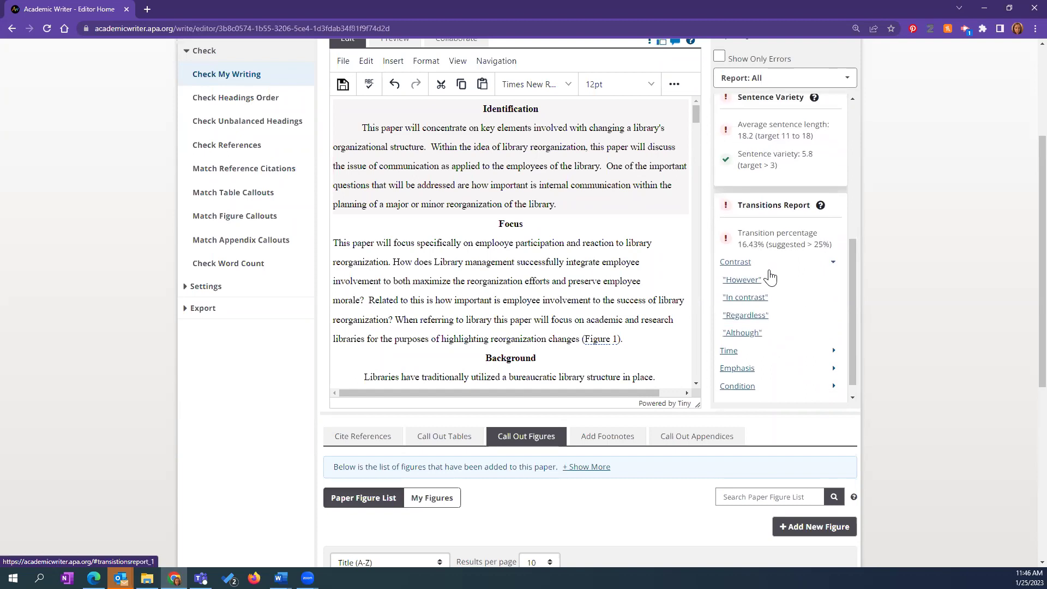
click(748, 316)
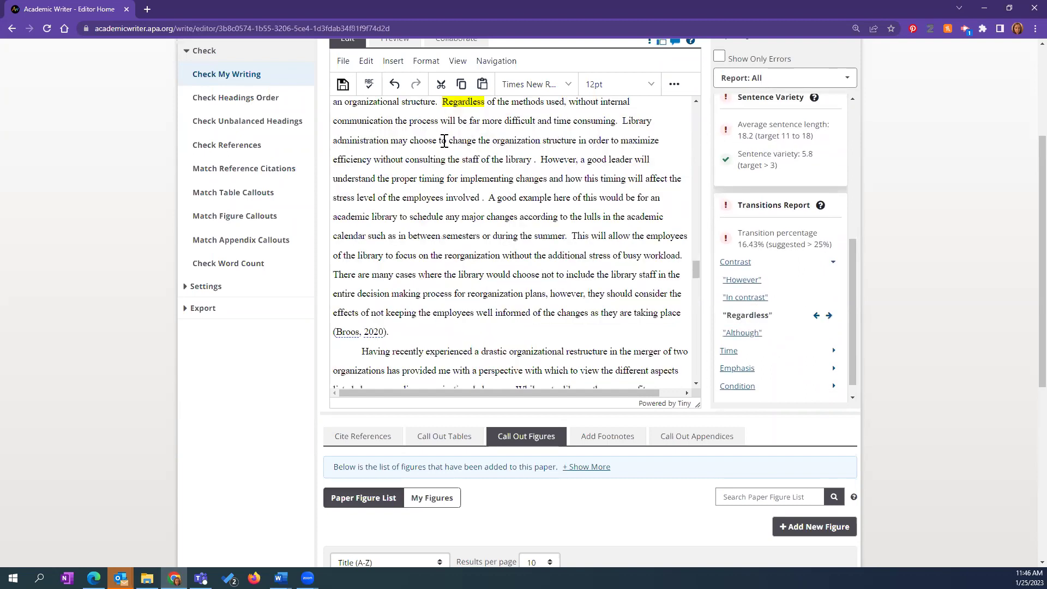
scroll(775, 334, down, 1)
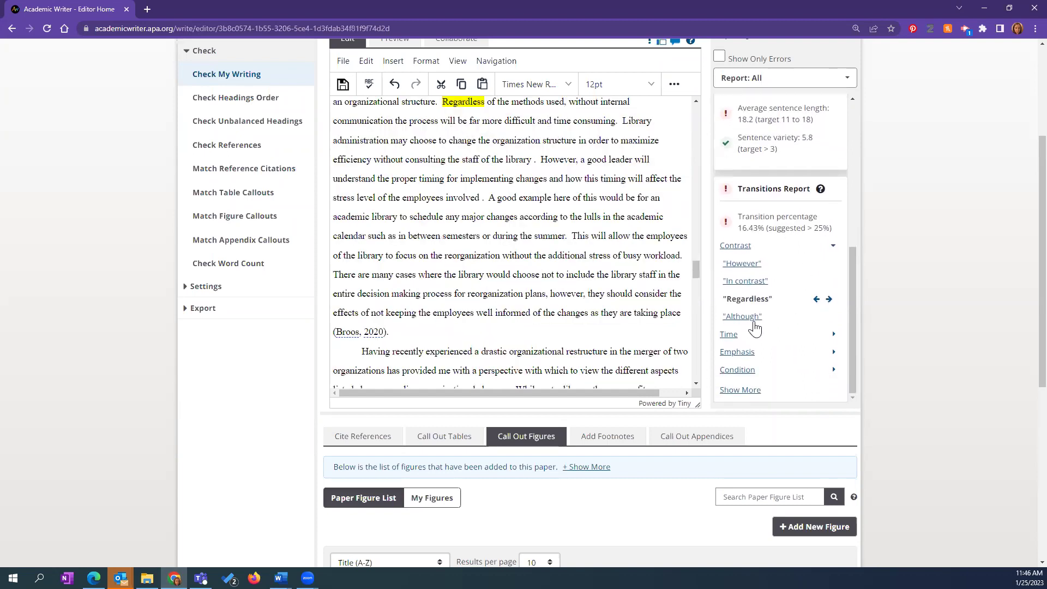
- Expand the Time transitions and step through the occurrences of "When" in the paper
click(731, 334)
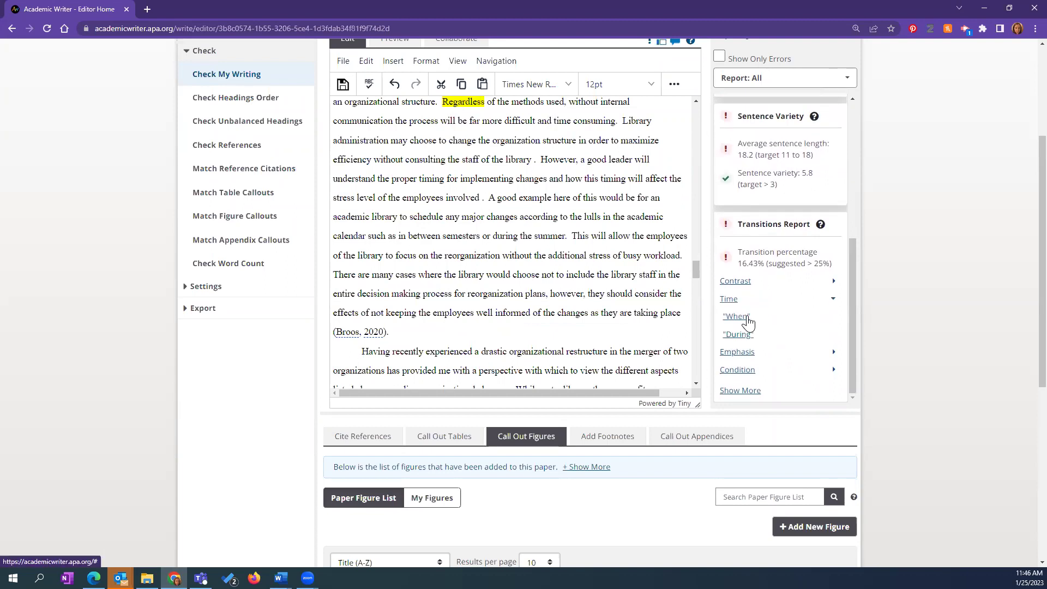
click(741, 316)
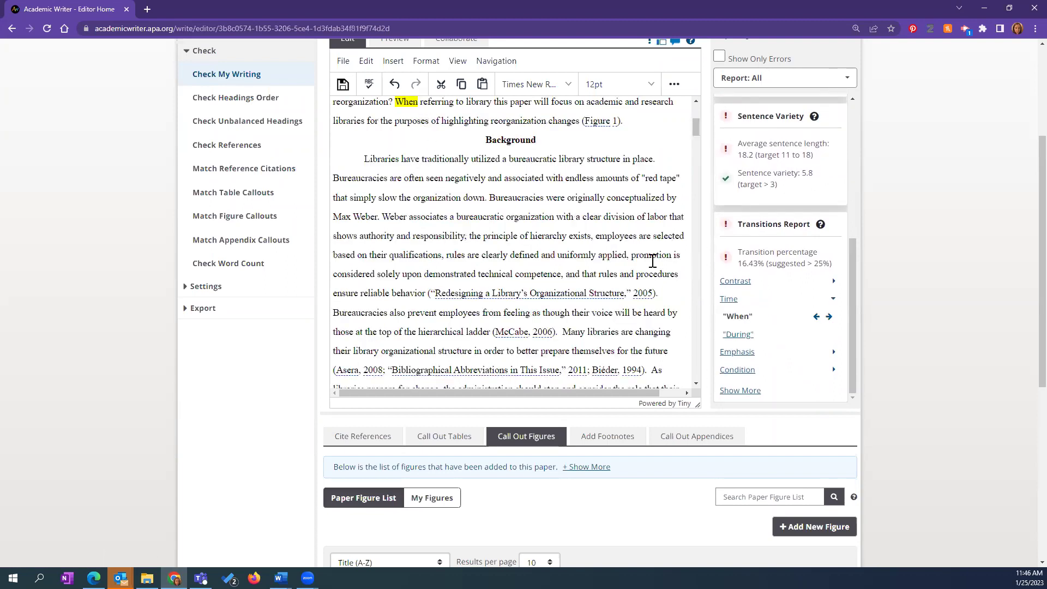
click(828, 318)
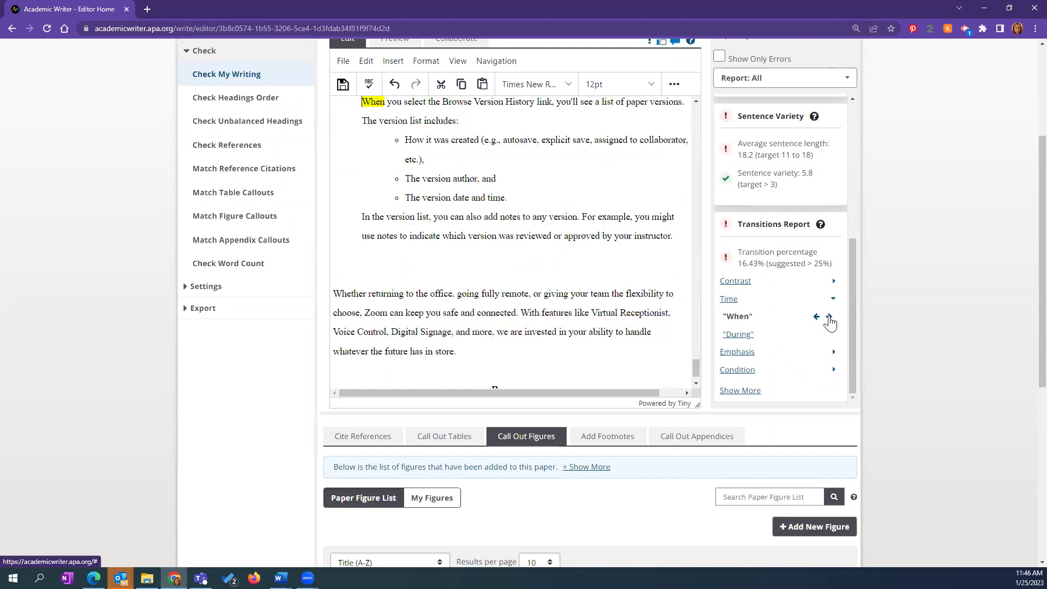
click(828, 317)
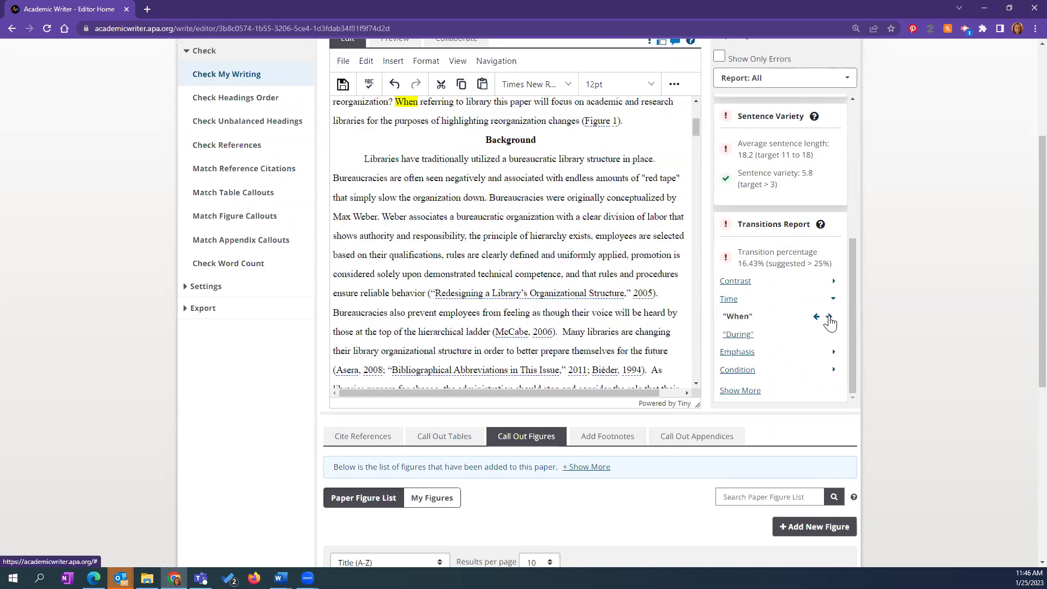
click(828, 317)
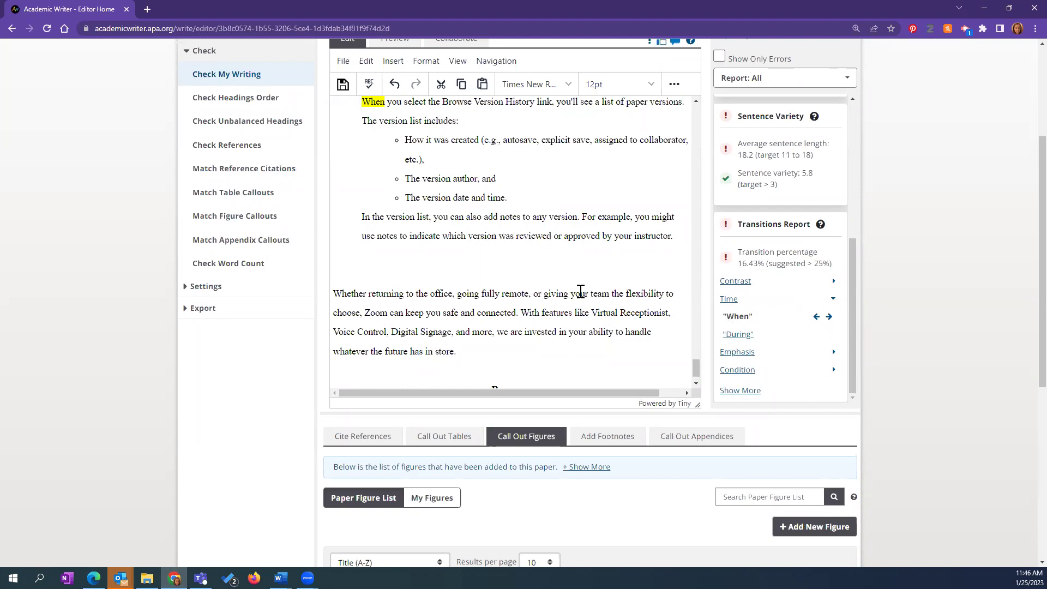
scroll(575, 292, up, 3)
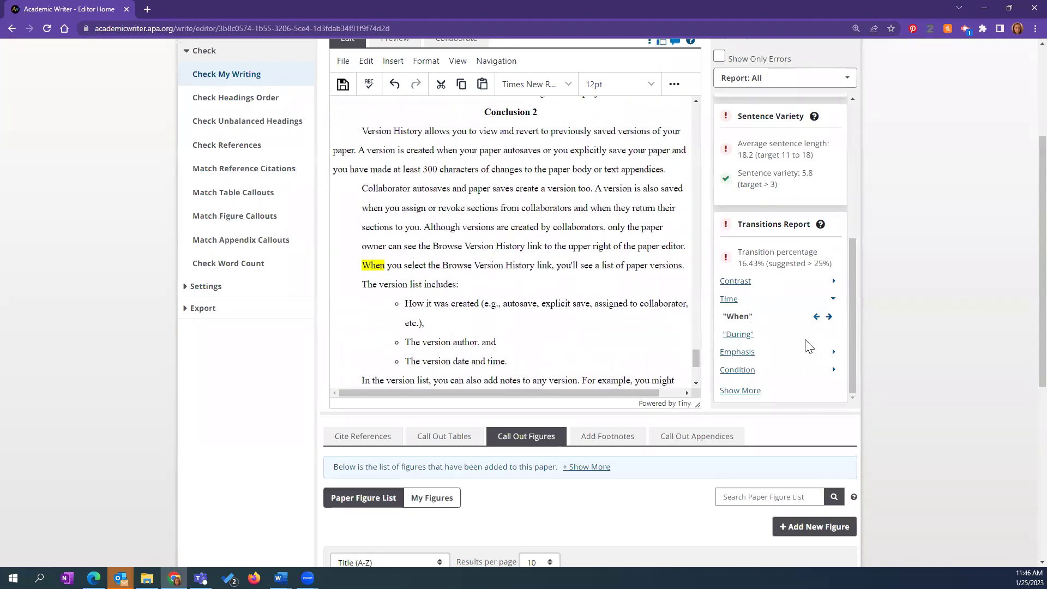
- Return to the start of the writing report, skim back through the paper, and close Check My Writing
scroll(803, 319, up, 5)
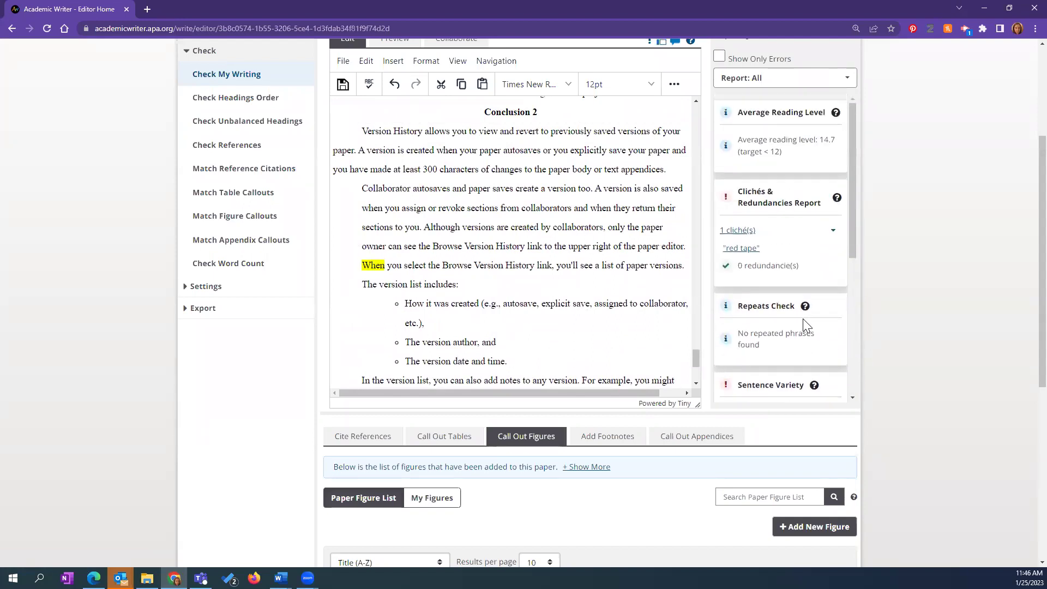
scroll(818, 327, up, 3)
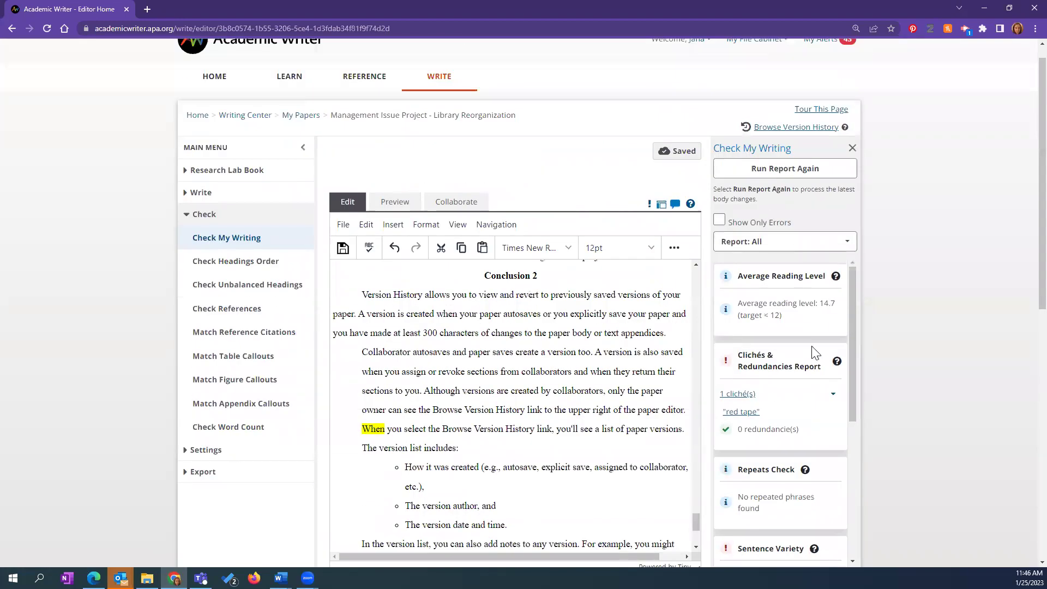
scroll(538, 413, up, 10)
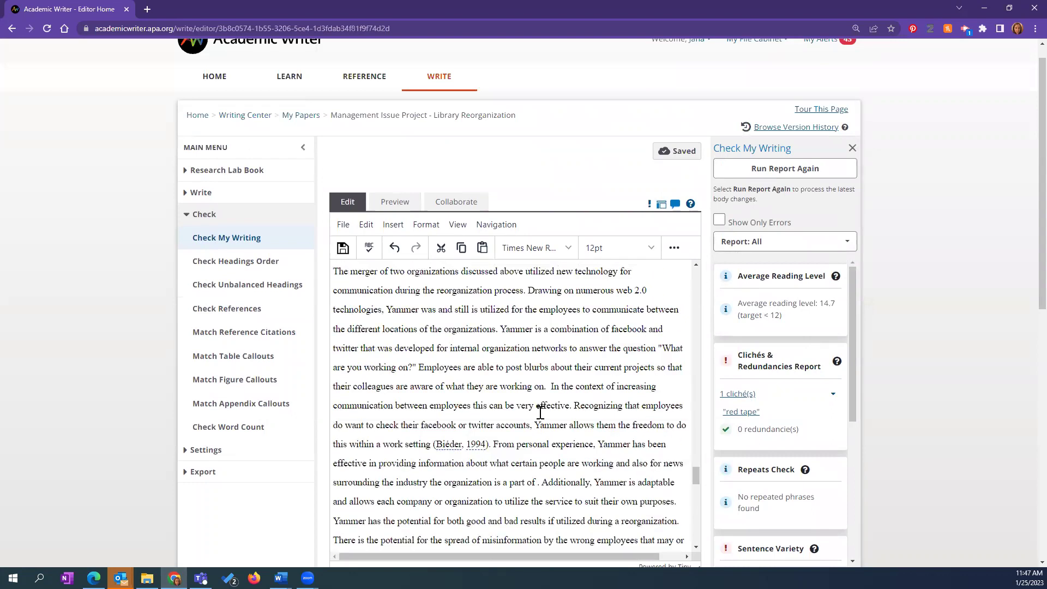
scroll(538, 413, up, 6)
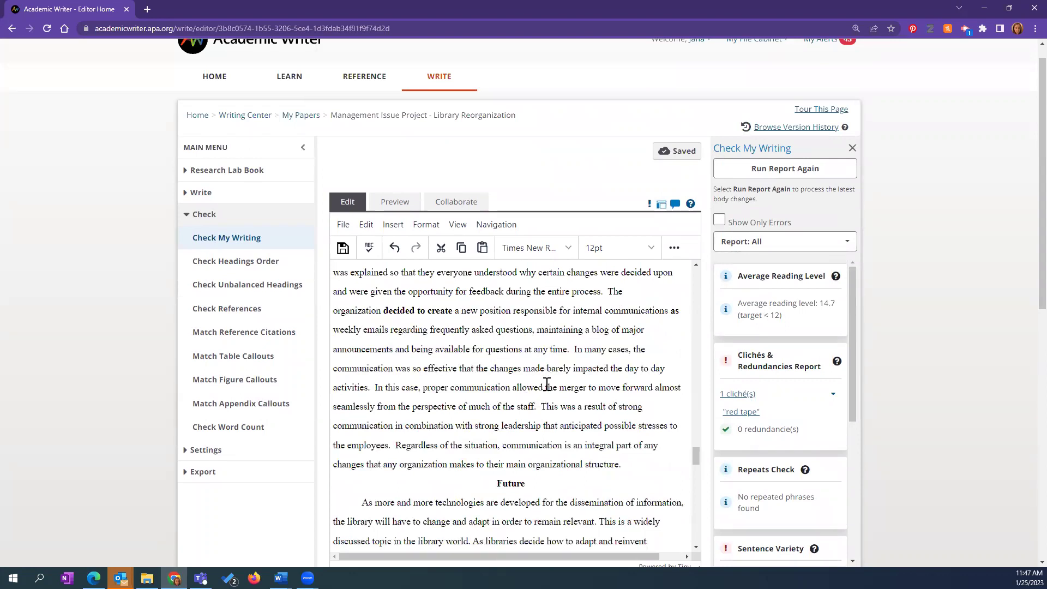
click(852, 149)
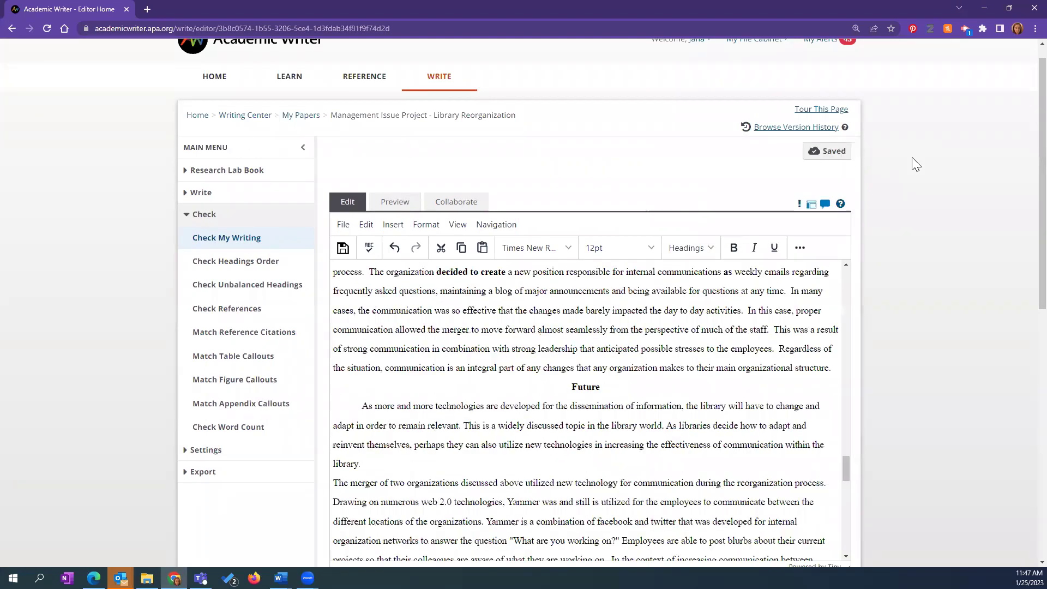
- Run Check Headings Order on the paper and go back to the paper from its results
click(211, 263)
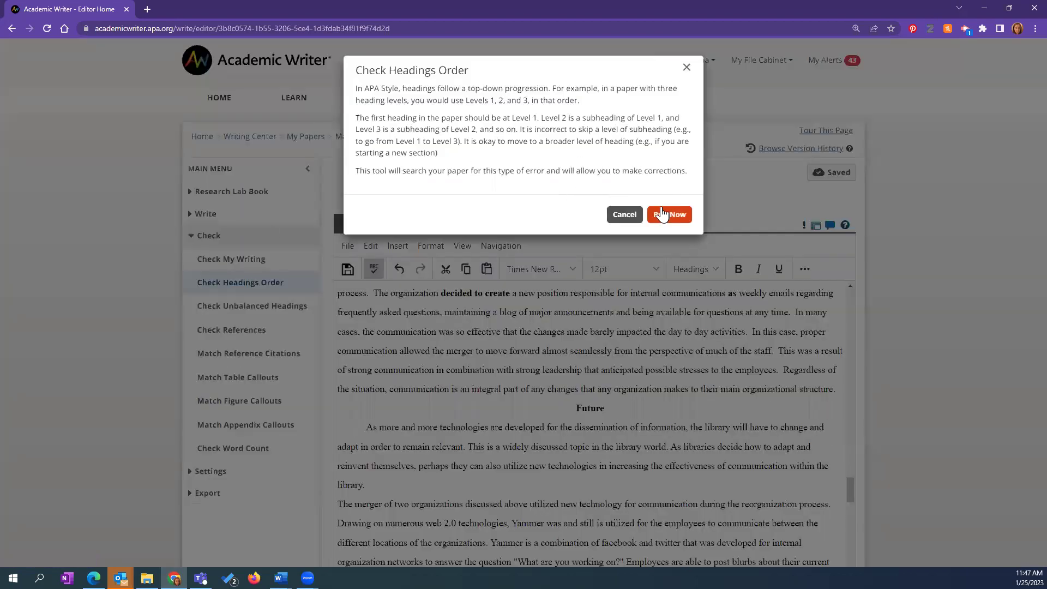
click(668, 217)
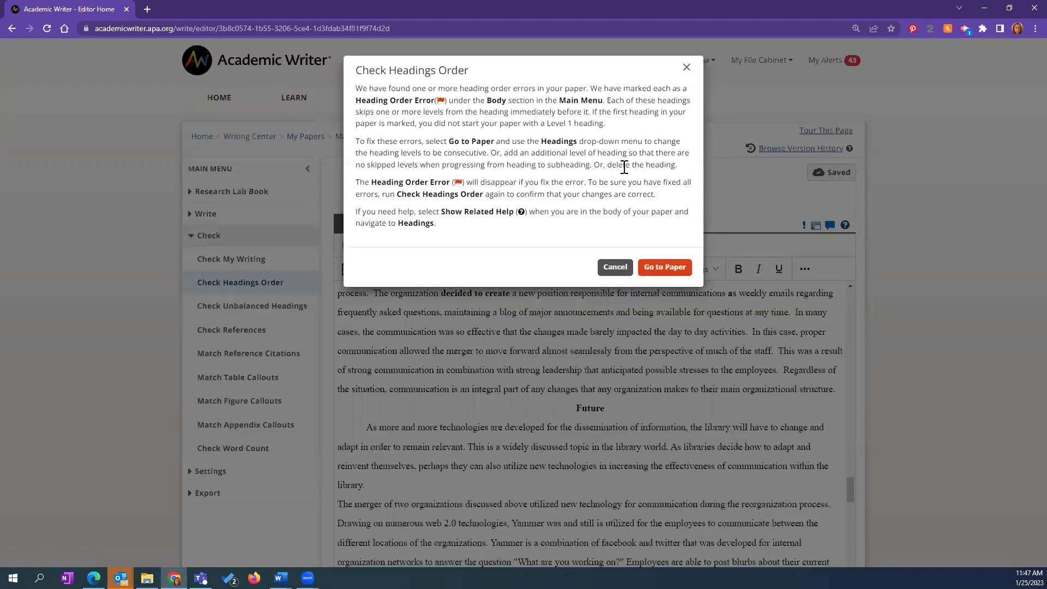
click(674, 268)
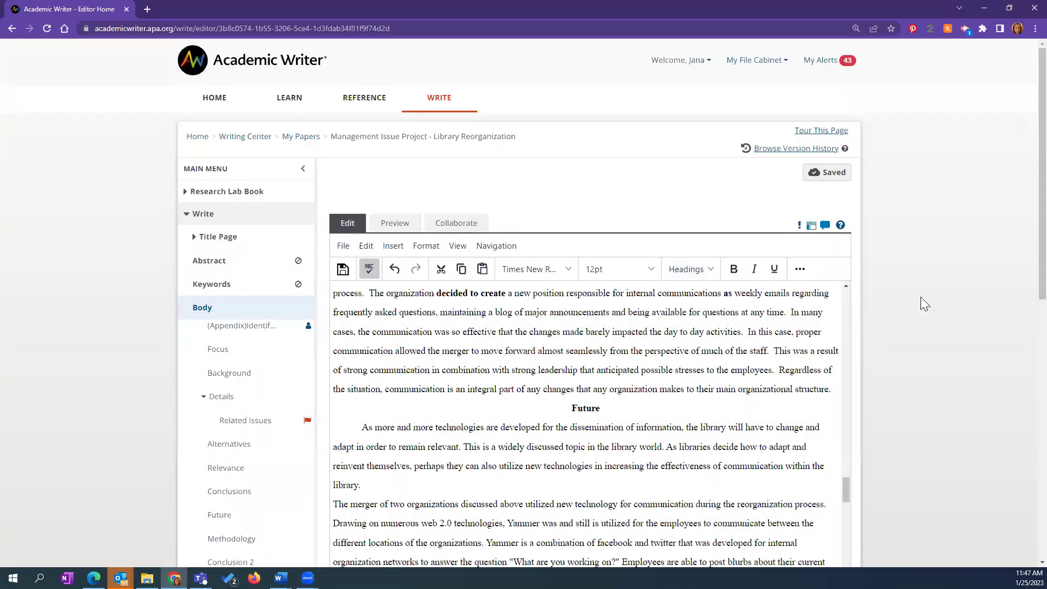
- Find the flagged Related Issues heading in the body and change it to Heading 2
scroll(925, 304, down, 3)
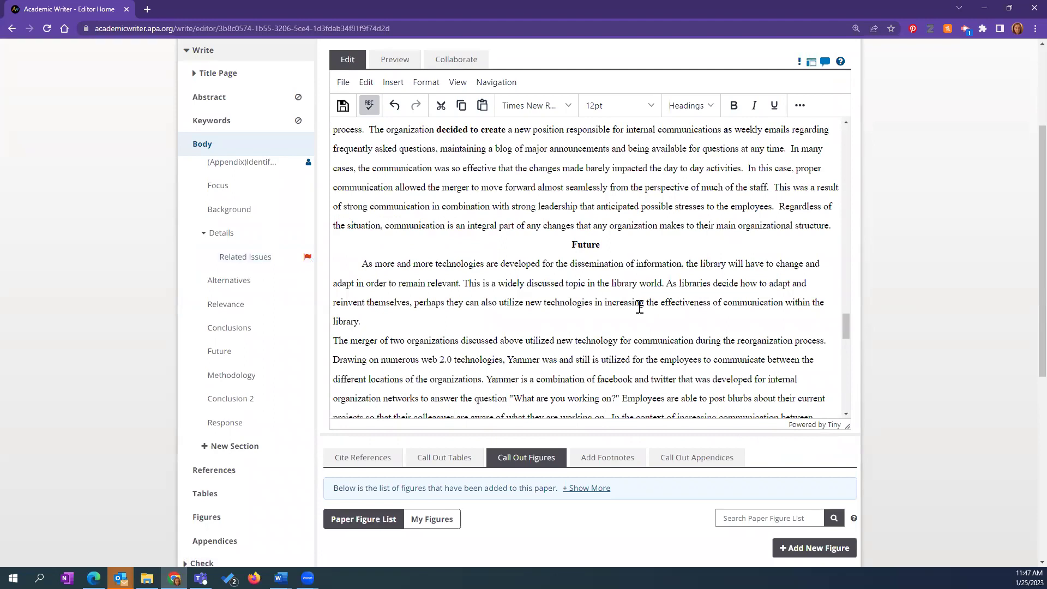
scroll(639, 307, up, 5)
scroll(640, 307, down, 14)
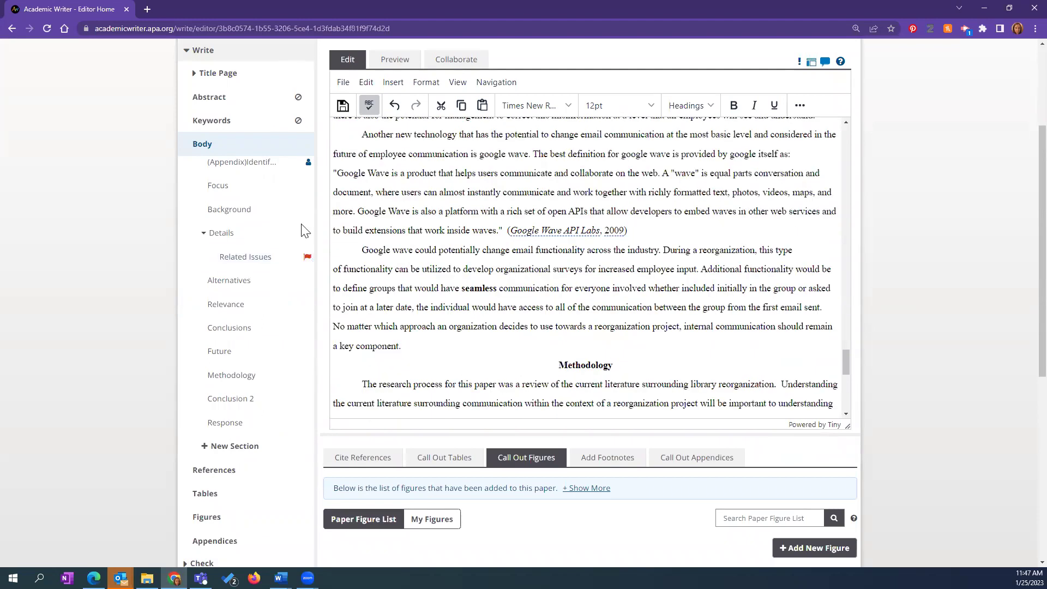
click(245, 257)
scroll(540, 286, up, 10)
scroll(540, 286, down, 5)
scroll(594, 267, up, 5)
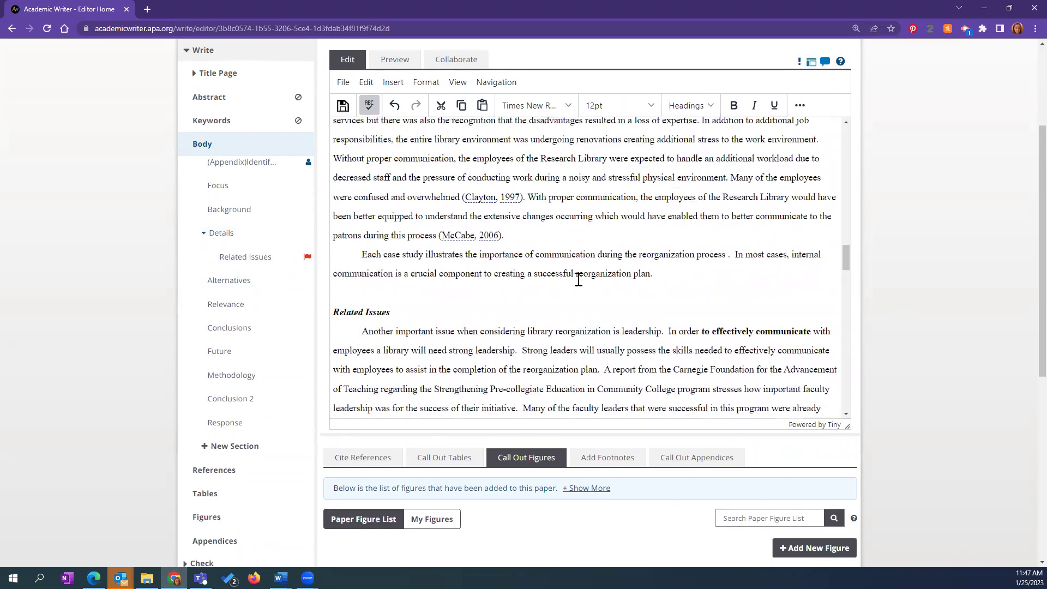
scroll(579, 280, up, 1)
drag(399, 367, 336, 365)
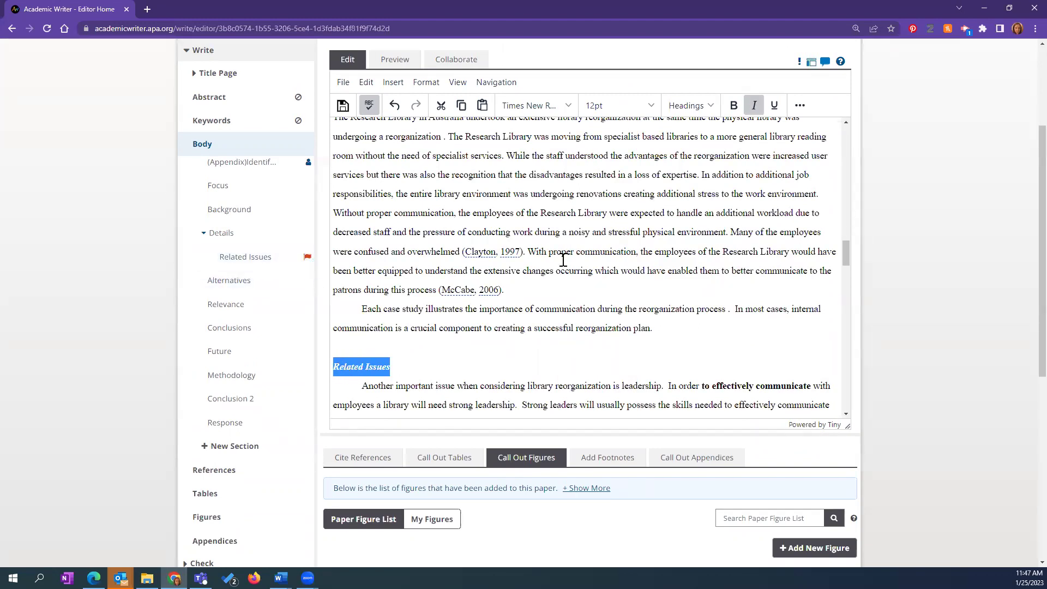
click(709, 107)
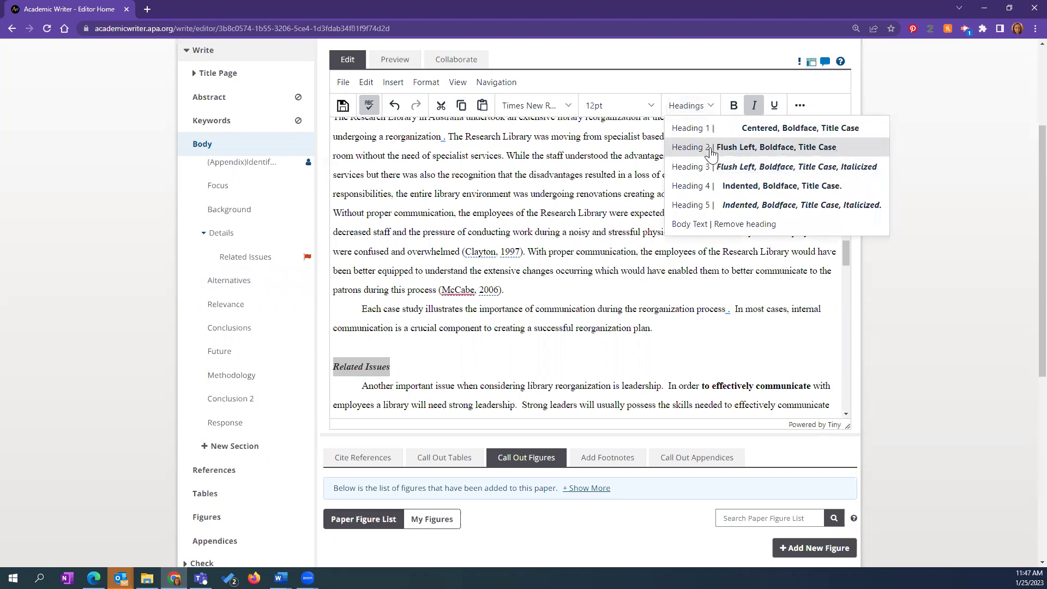
click(711, 147)
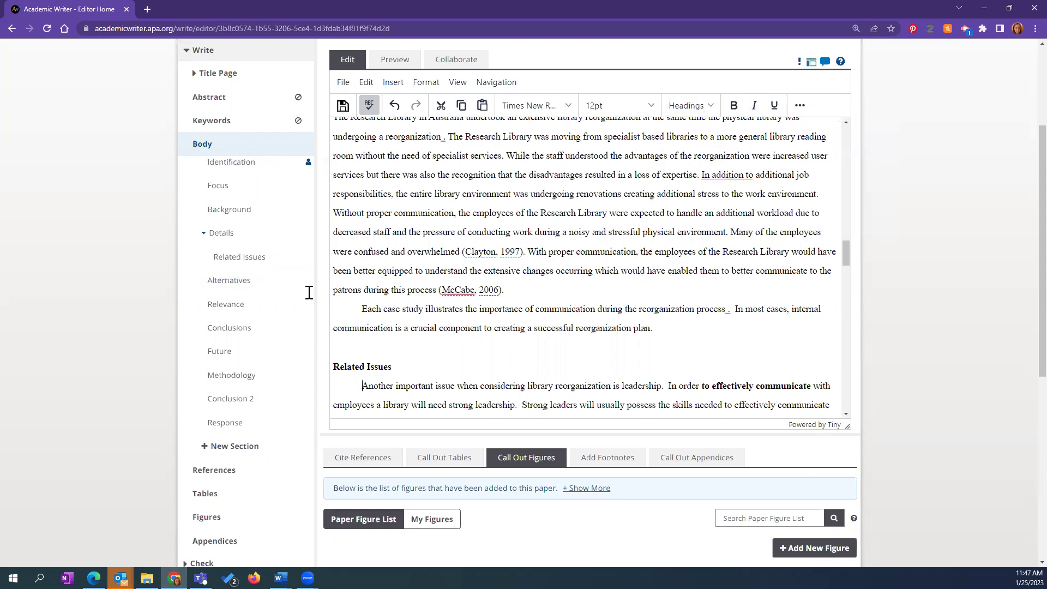
mouse_move(300, 264)
- Run Check Unbalanced Headings on the paper and go back to the paper from its results
scroll(566, 260, down, 2)
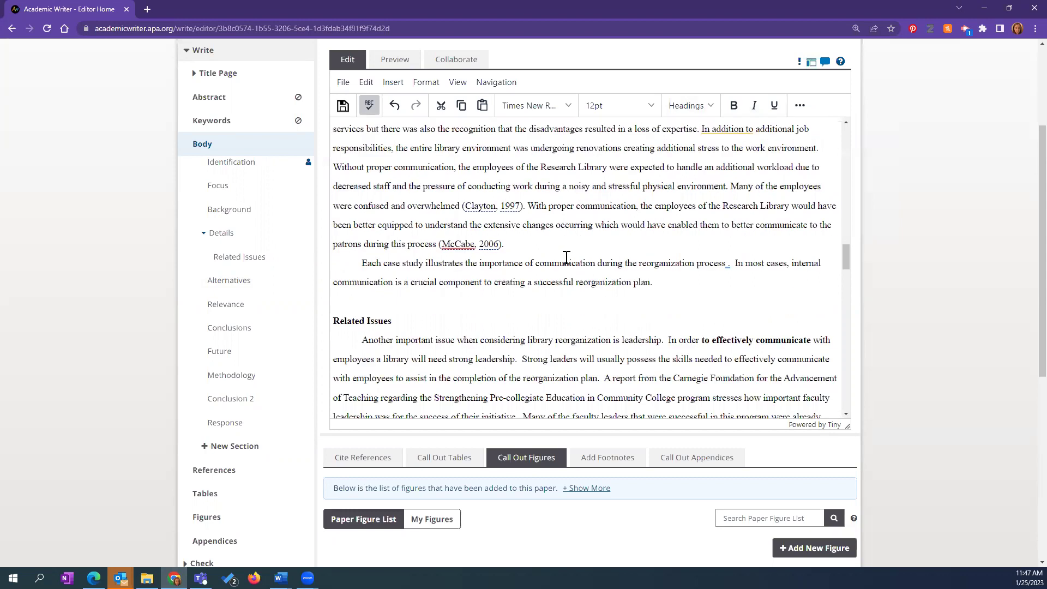
scroll(267, 384, down, 1)
scroll(266, 395, down, 2)
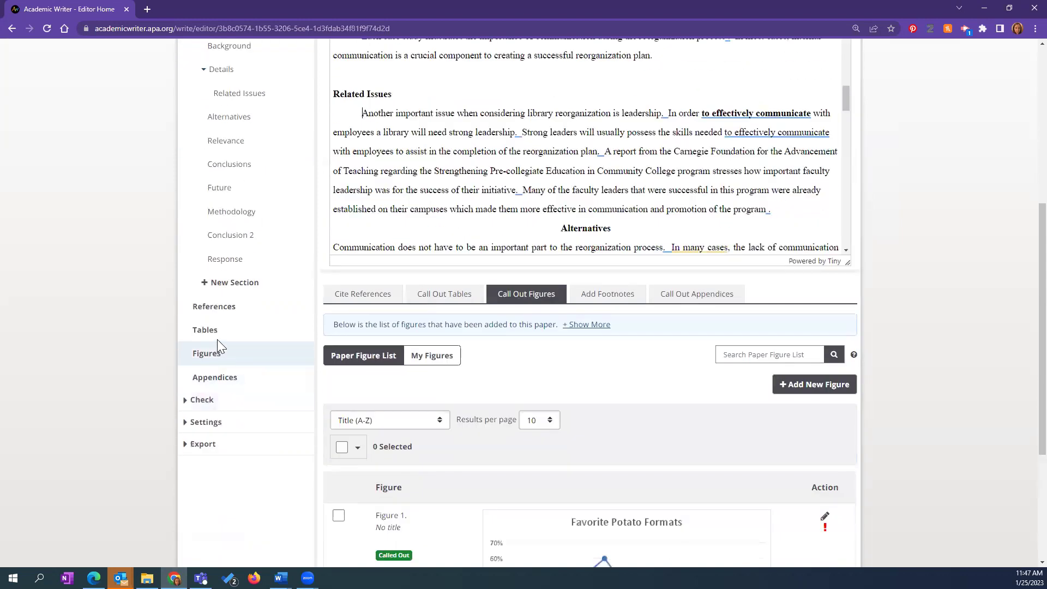
click(209, 408)
scroll(228, 312, up, 4)
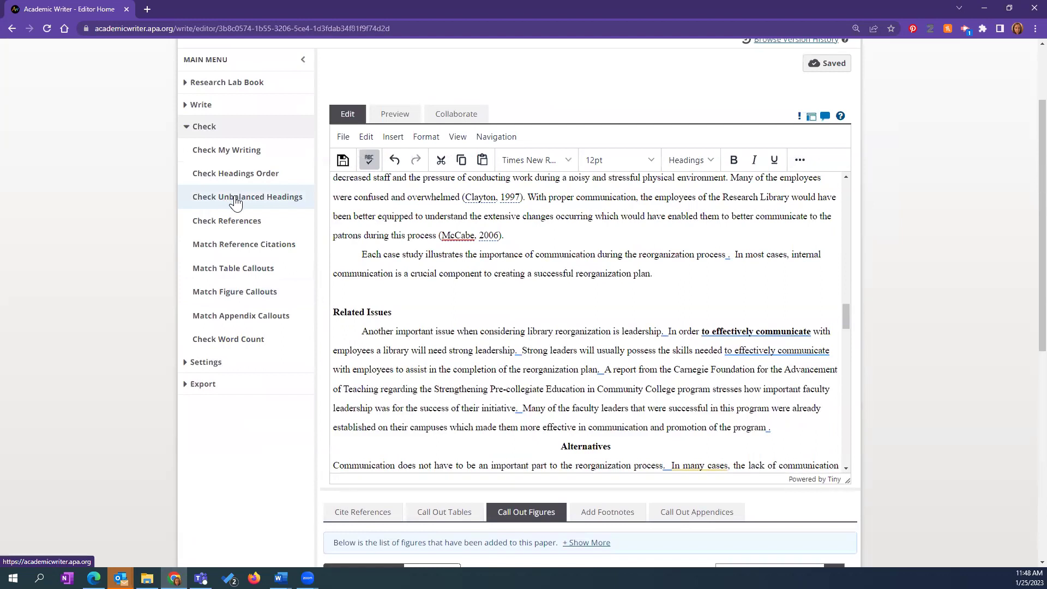
click(236, 197)
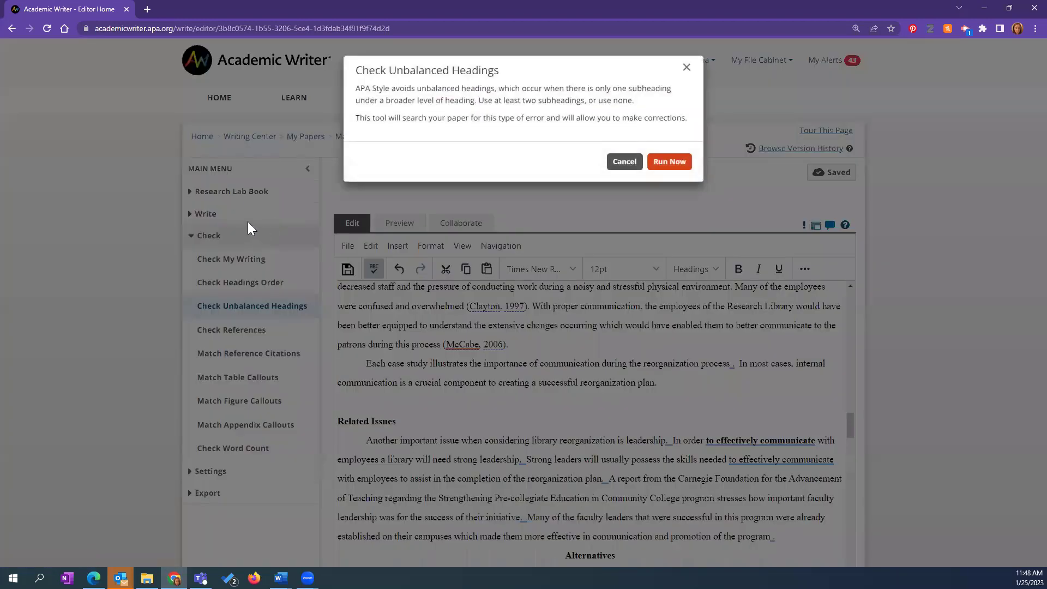
click(670, 164)
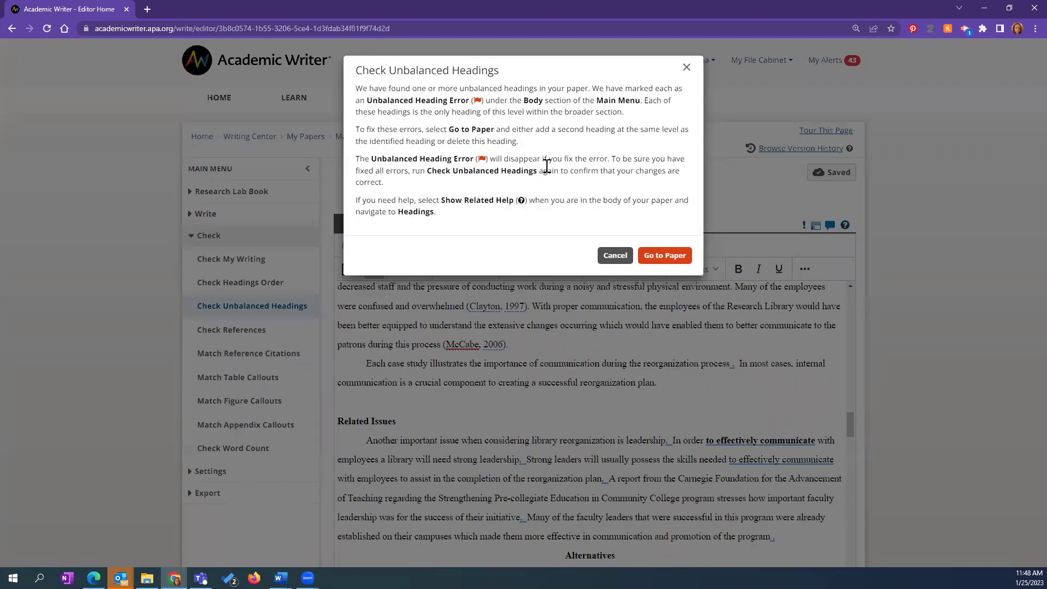
click(659, 256)
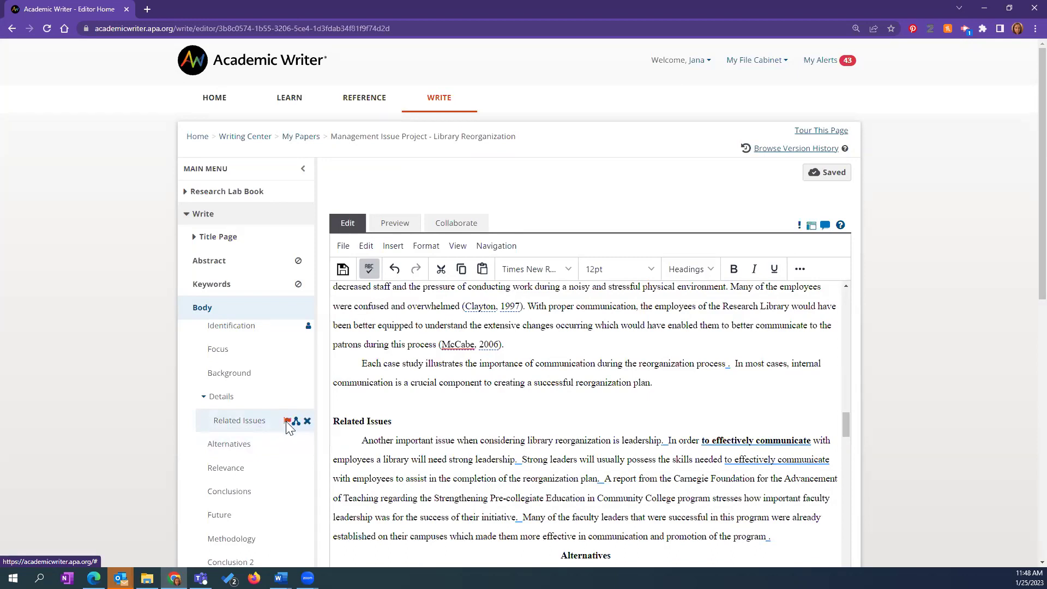
- Change the flagged Related Issues heading to Heading 1
scroll(540, 429, down, 1)
scroll(540, 429, down, 3)
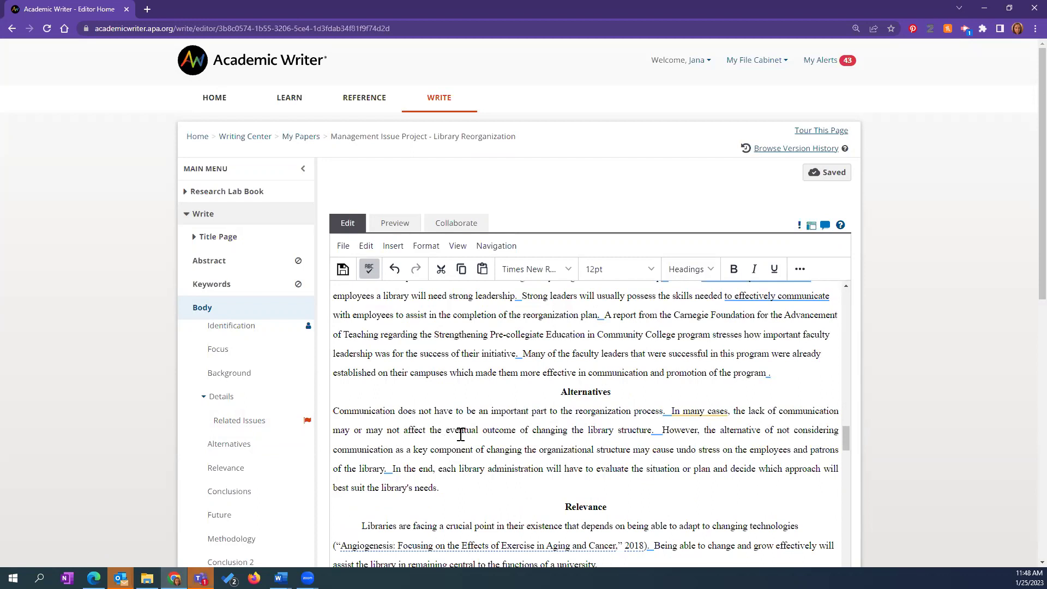
scroll(463, 430, up, 3)
drag(392, 367, 332, 367)
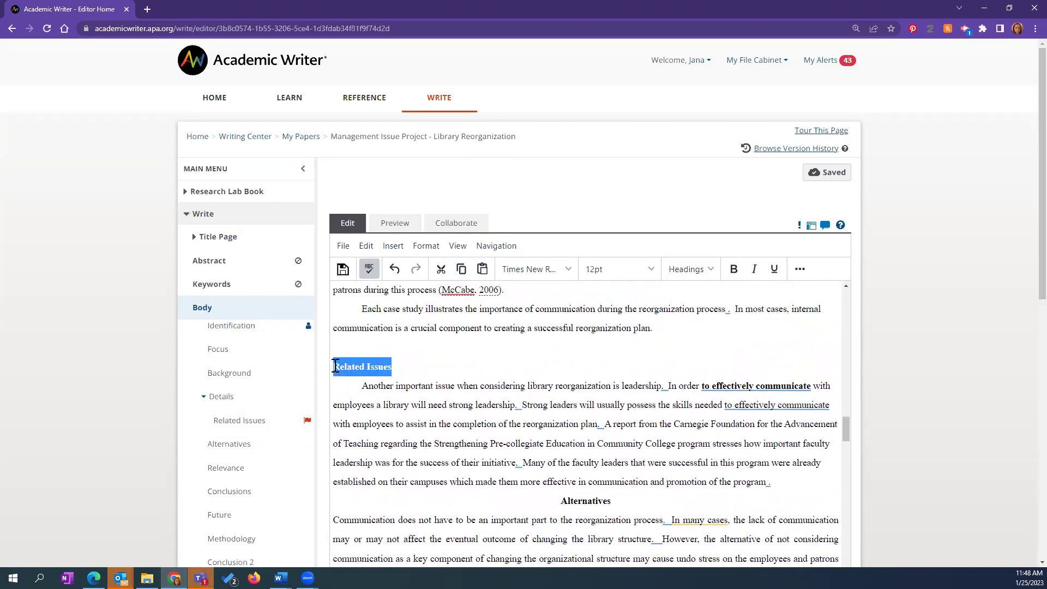
click(396, 368)
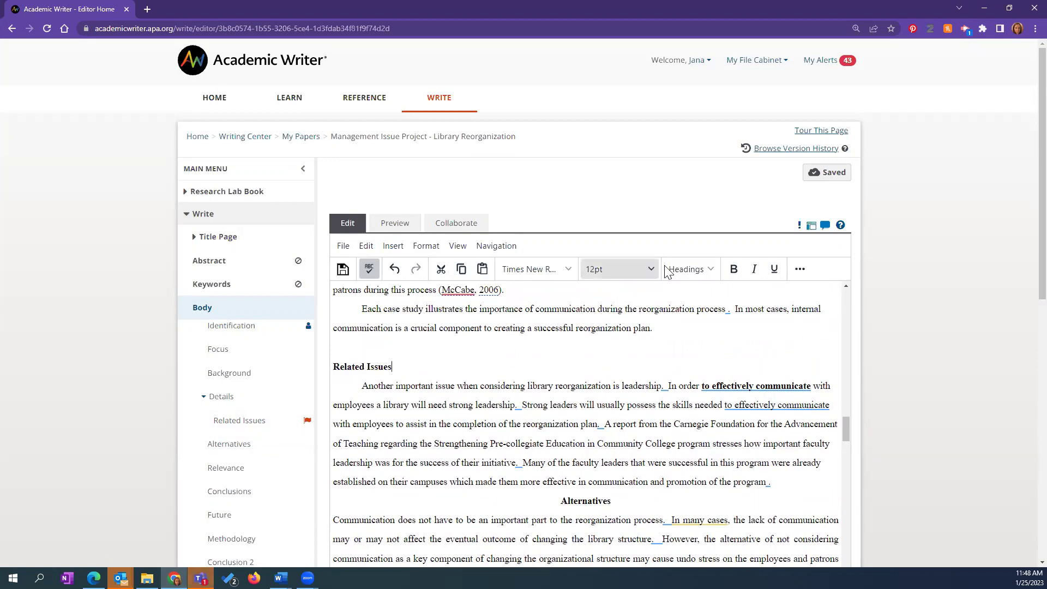
drag(405, 365, 335, 362)
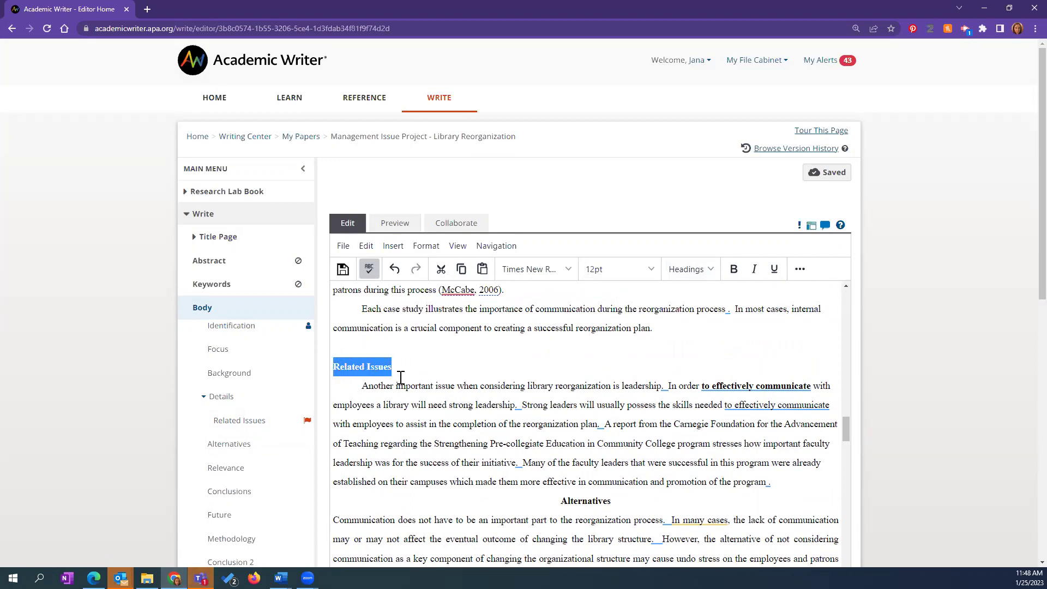
click(702, 270)
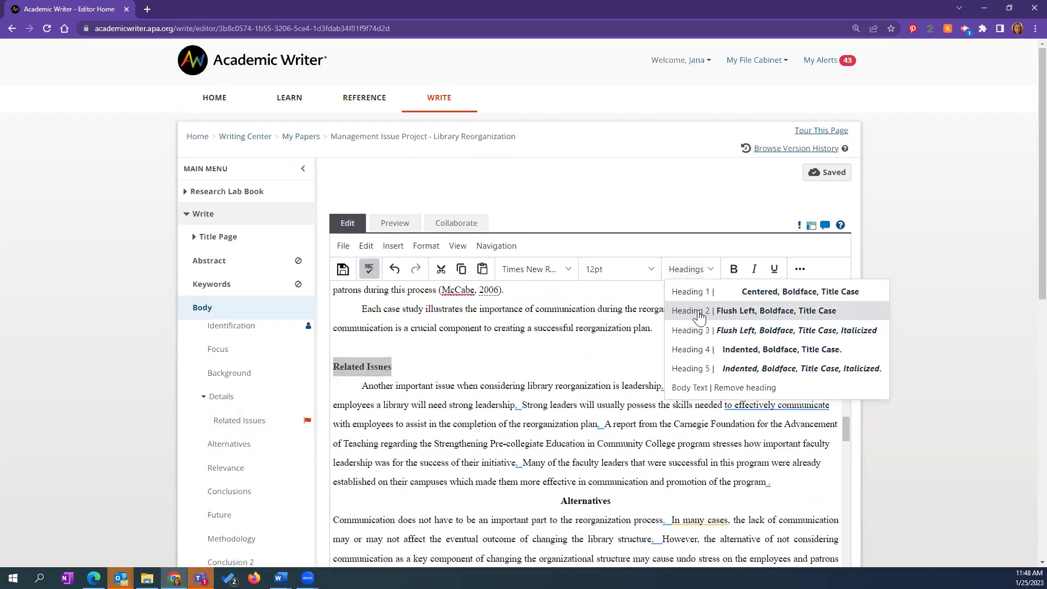
click(706, 294)
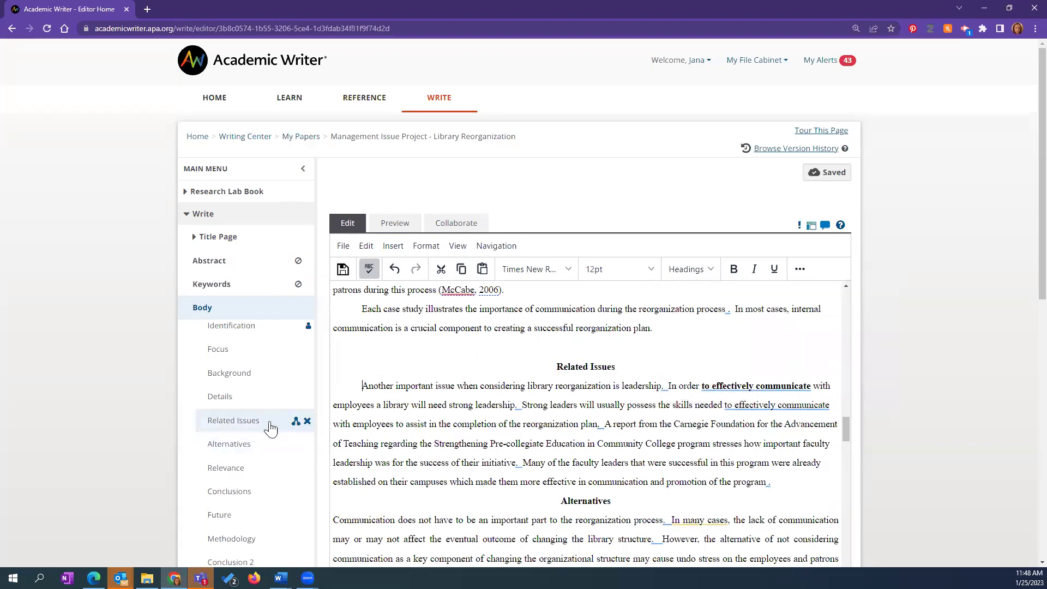
- Run Check References on the paper and go back to the paper from its results
scroll(234, 360, down, 3)
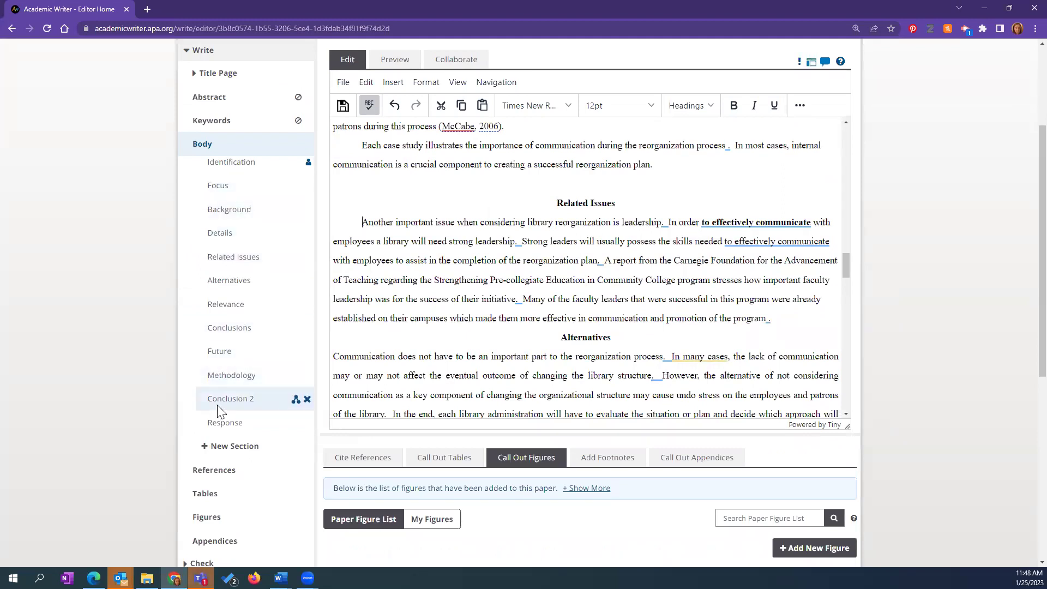
scroll(217, 410, down, 2)
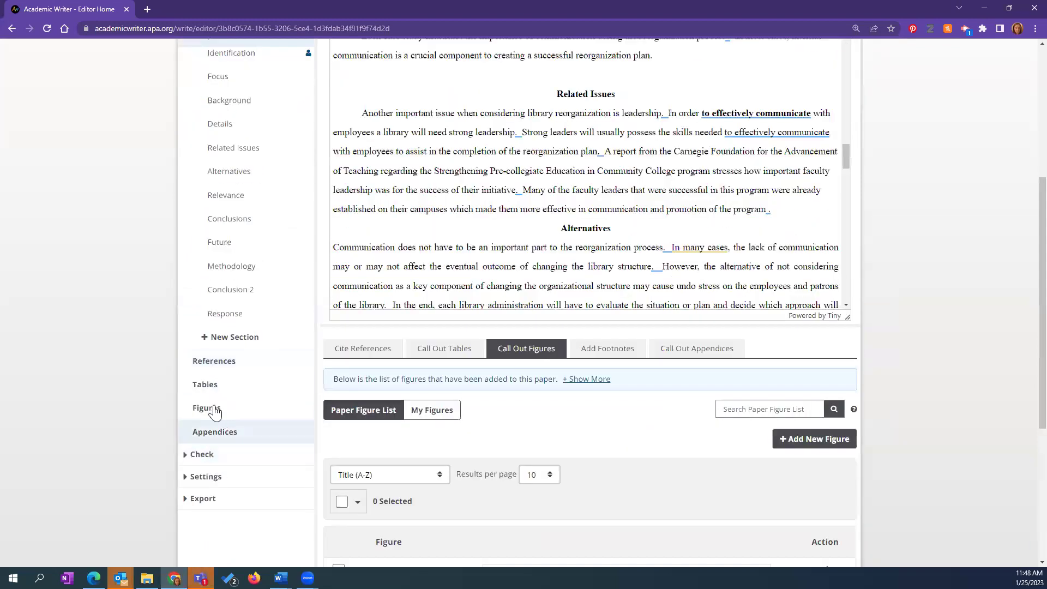
click(201, 458)
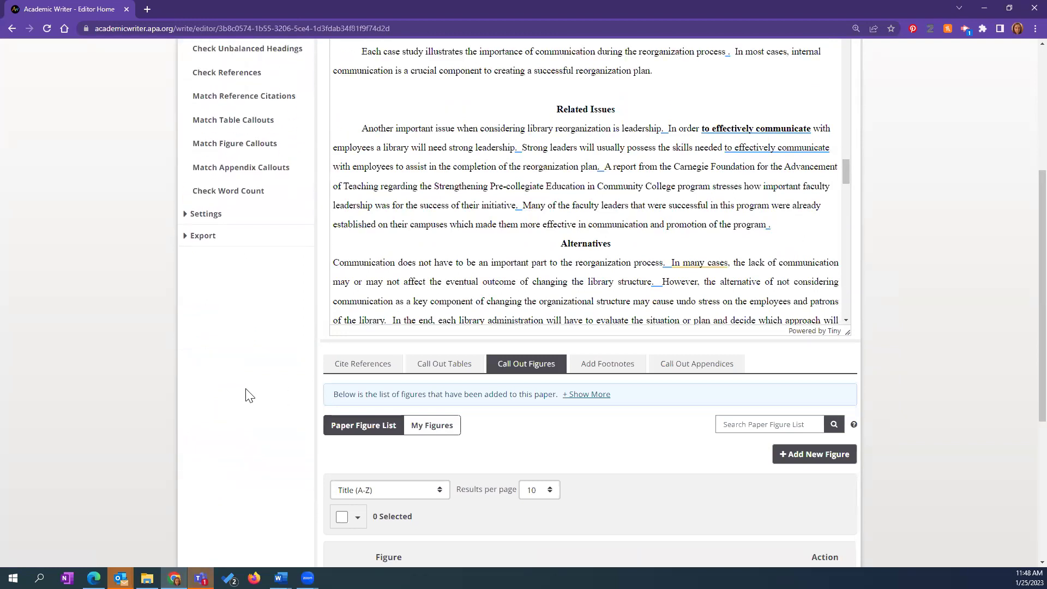
scroll(249, 394, up, 3)
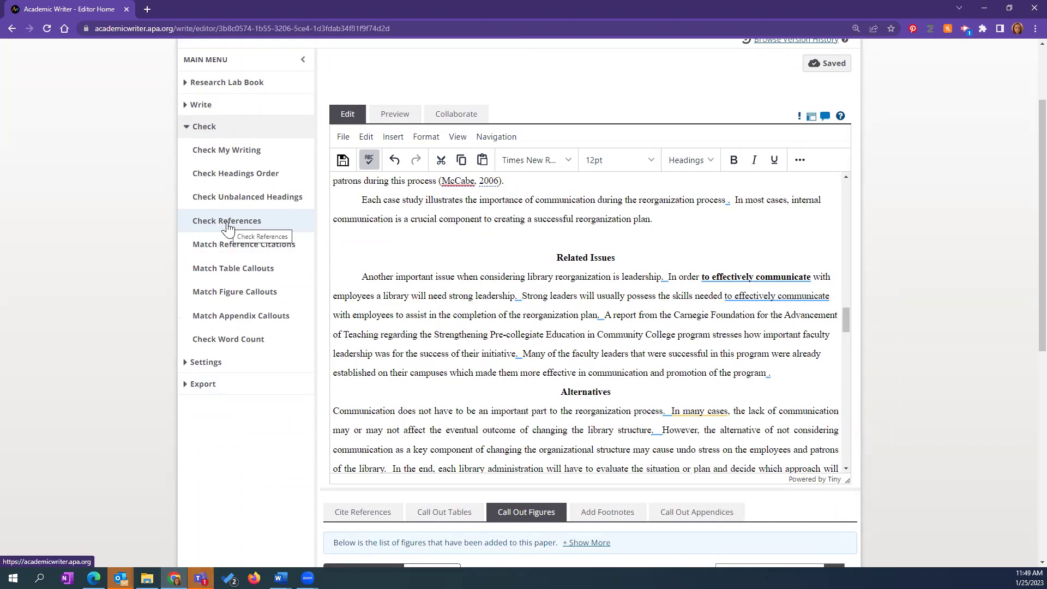
click(227, 220)
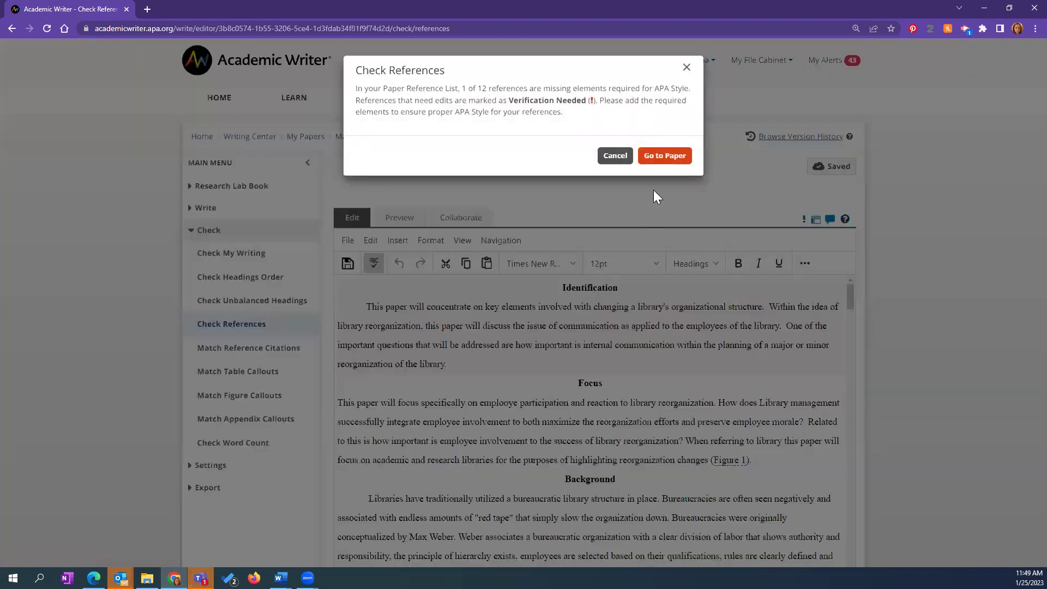
click(665, 158)
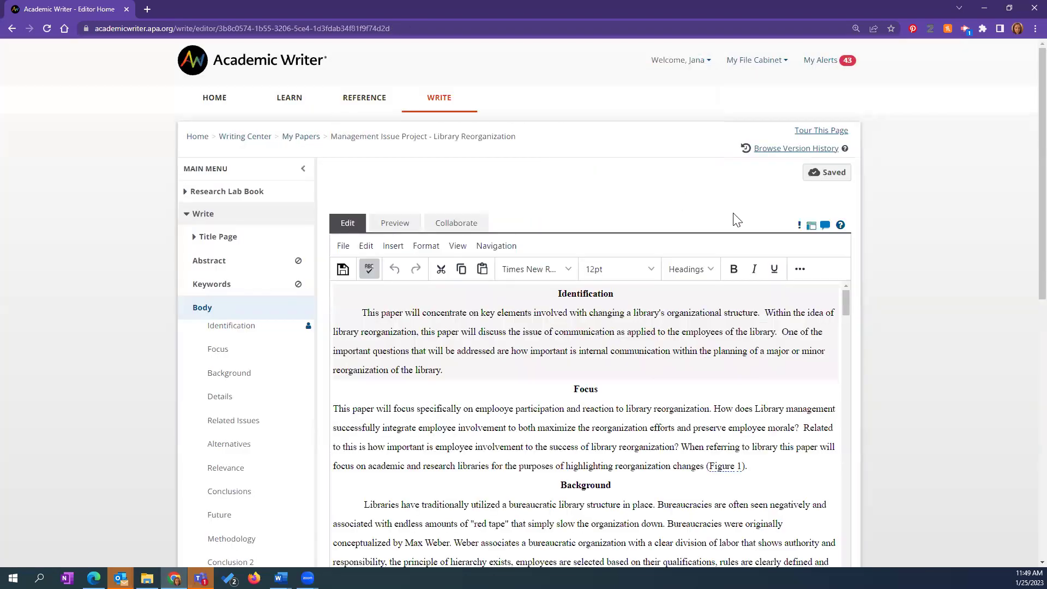
- Find the reference marked as needing verification in the Paper Reference List and show its import details
scroll(948, 263, down, 9)
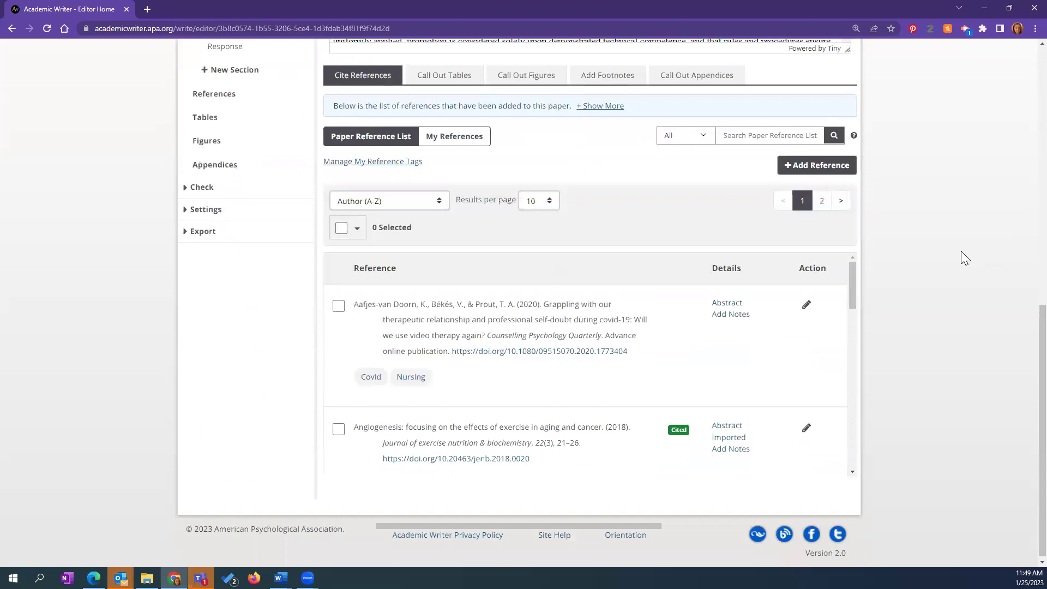
scroll(686, 388, down, 5)
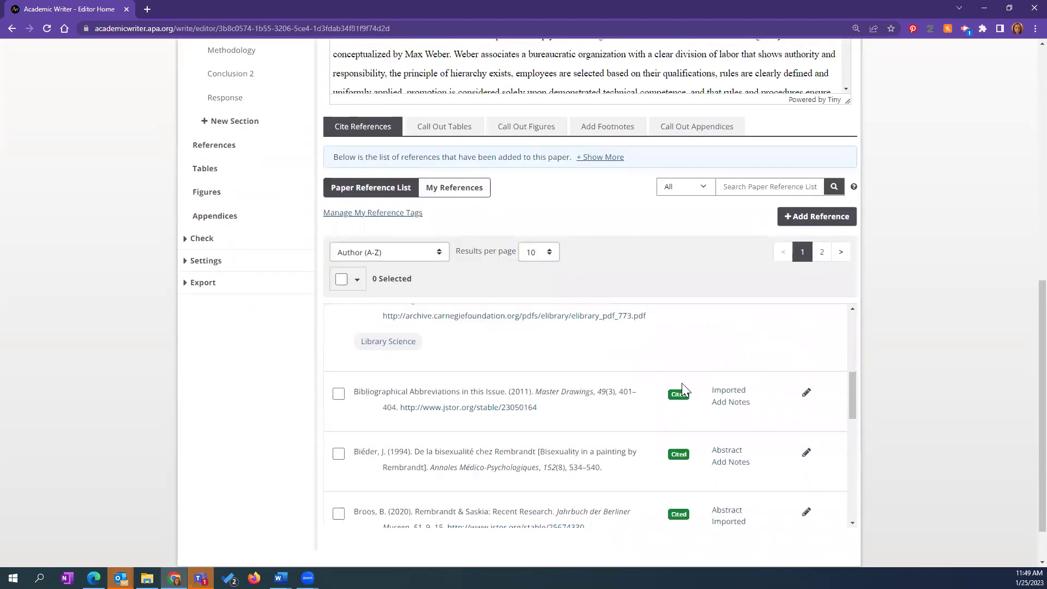
scroll(687, 390, down, 5)
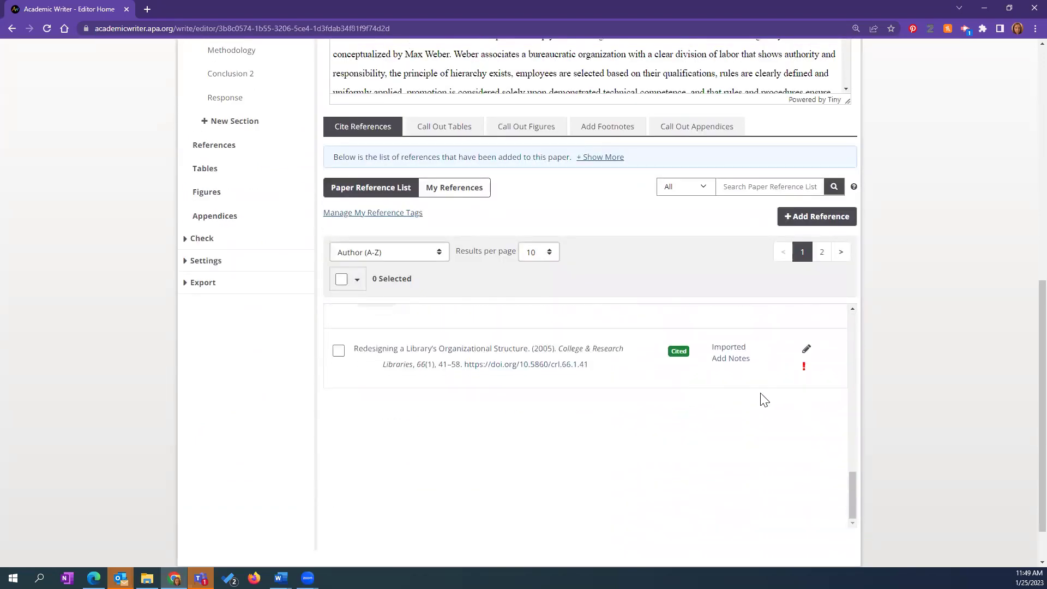
mouse_move(804, 374)
click(734, 350)
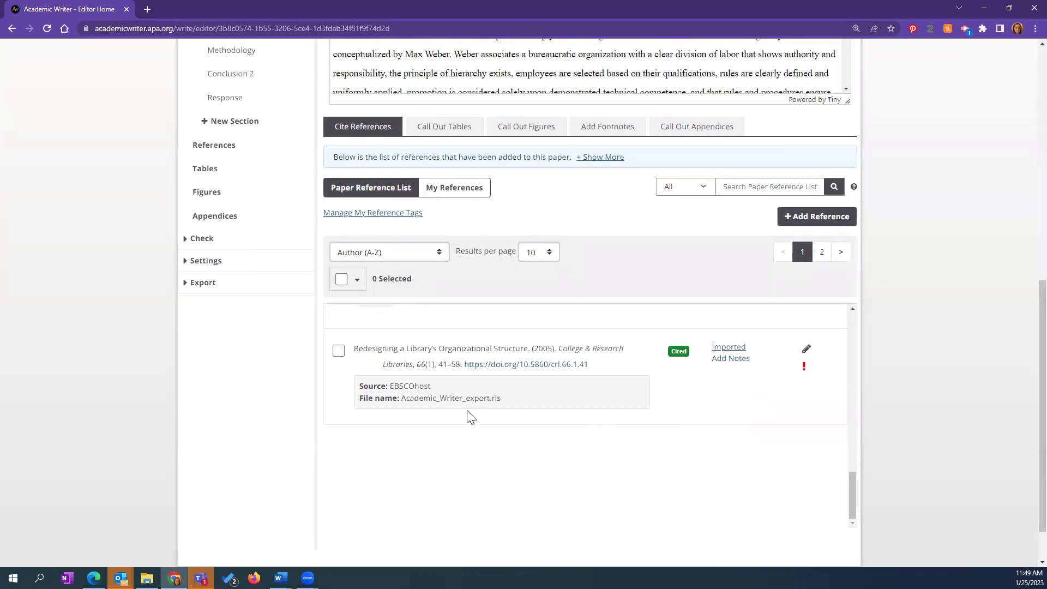
- Open the DOI link of the Redesigning a Library's Organizational Structure reference to view its article page, and return to the paper
scroll(526, 369, up, 2)
scroll(603, 449, down, 2)
scroll(537, 373, up, 2)
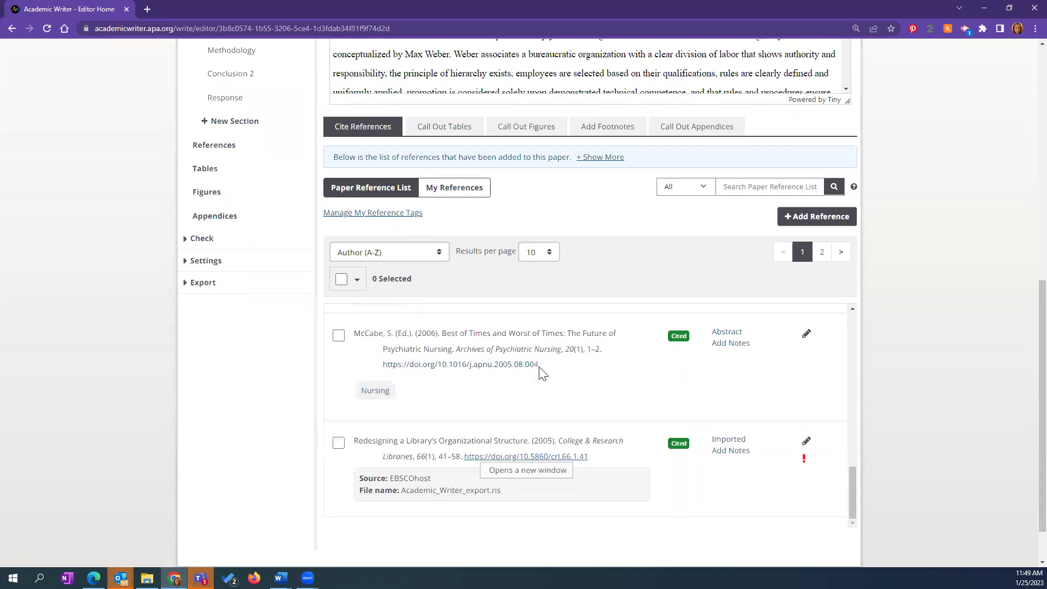
click(538, 457)
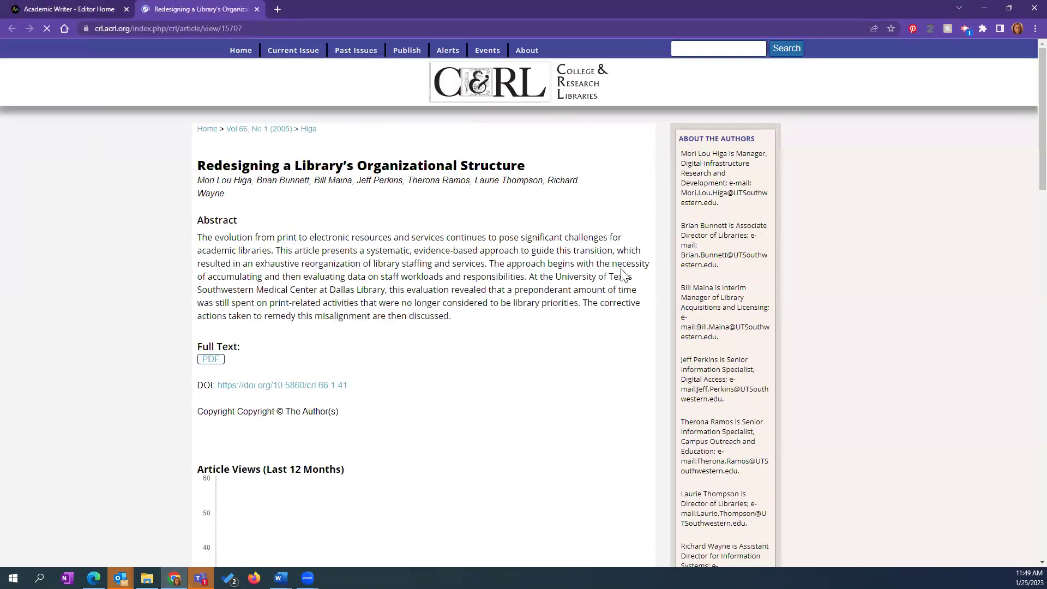
click(86, 9)
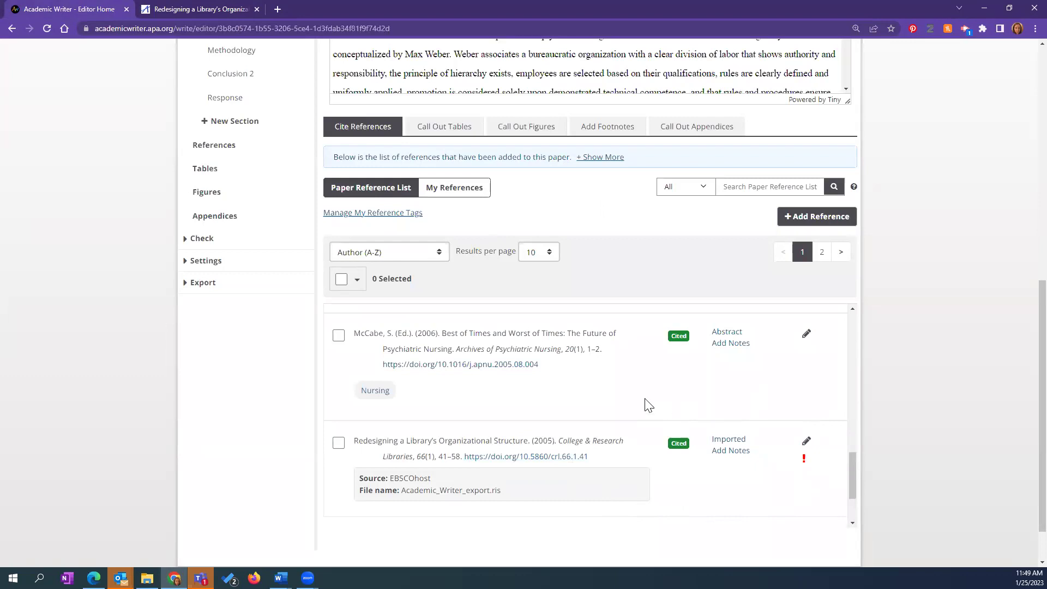
- Look over the Paper Reference List and the body text through to the Response section at the end
scroll(627, 392, up, 2)
scroll(600, 382, up, 15)
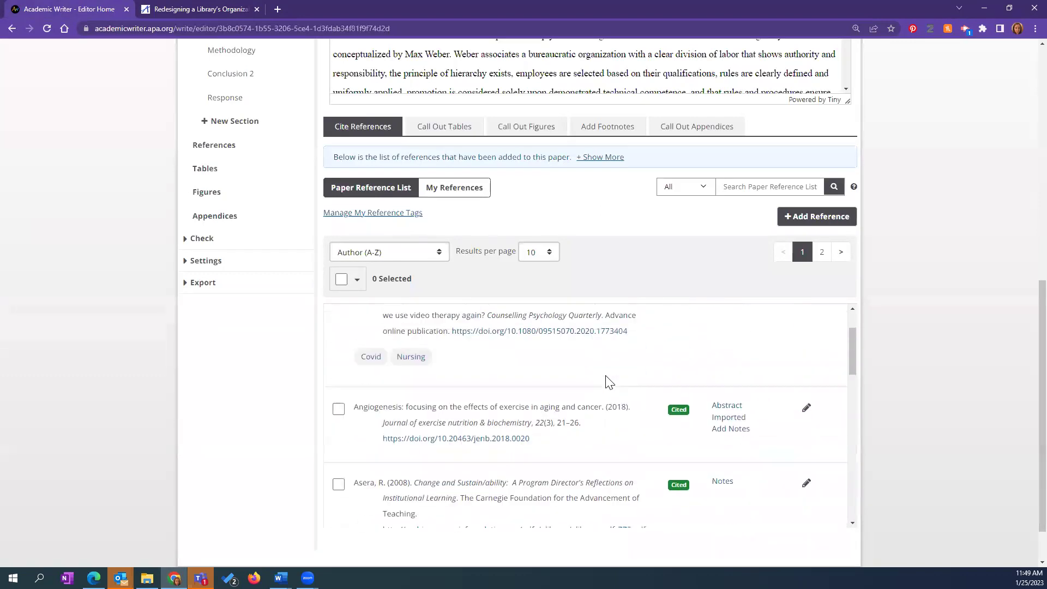
scroll(621, 350, up, 1)
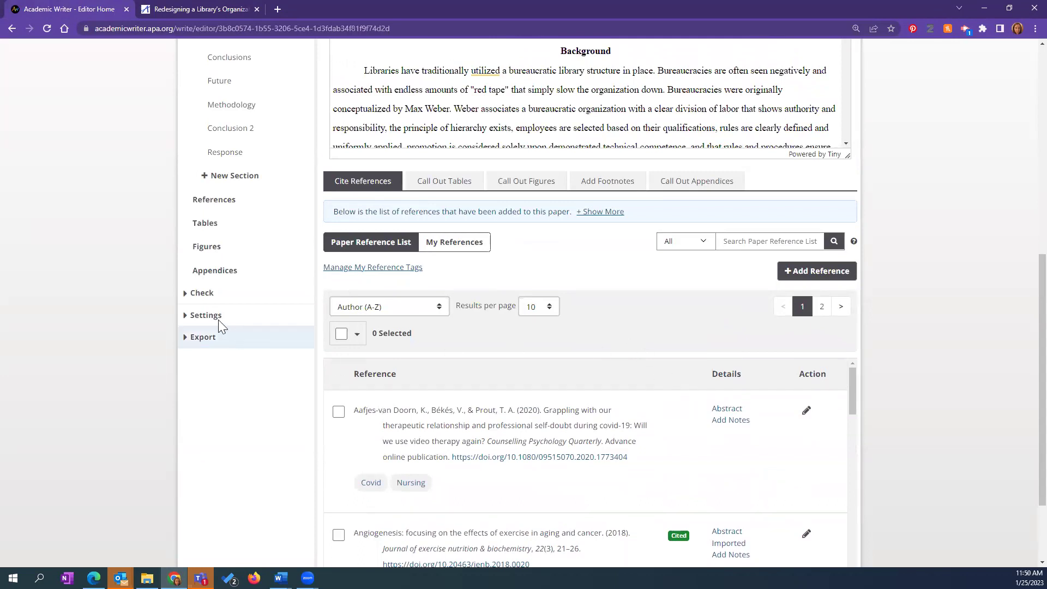
scroll(206, 300, down, 5)
scroll(210, 275, up, 5)
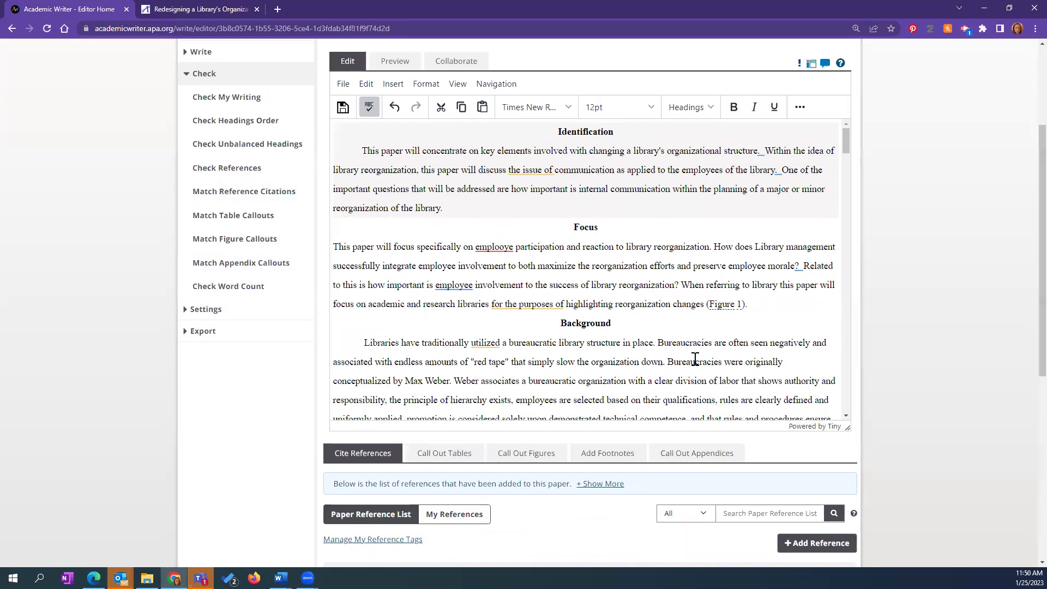
scroll(573, 513, down, 1)
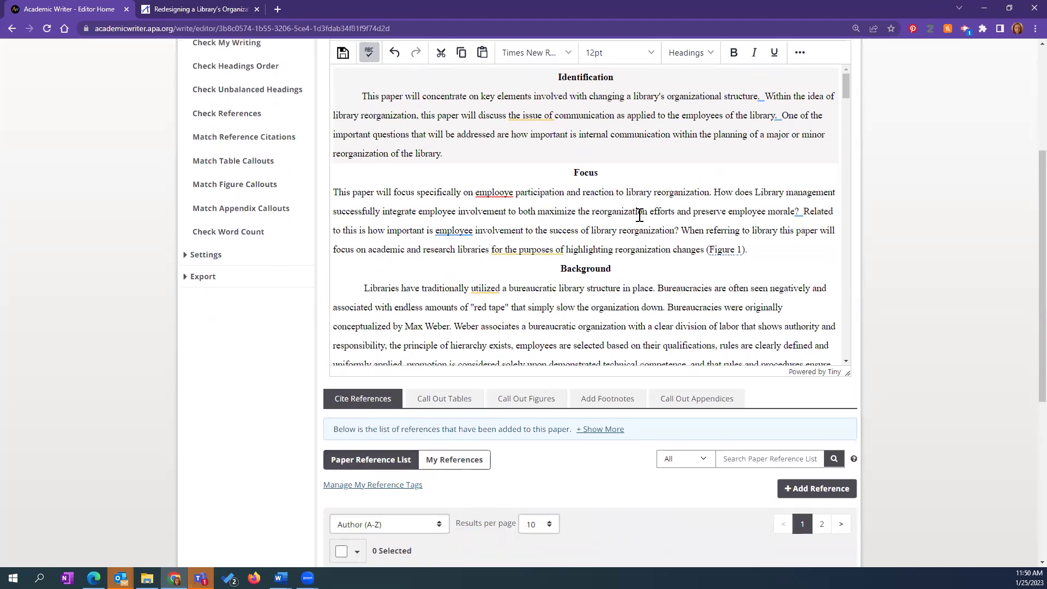
scroll(639, 215, down, 15)
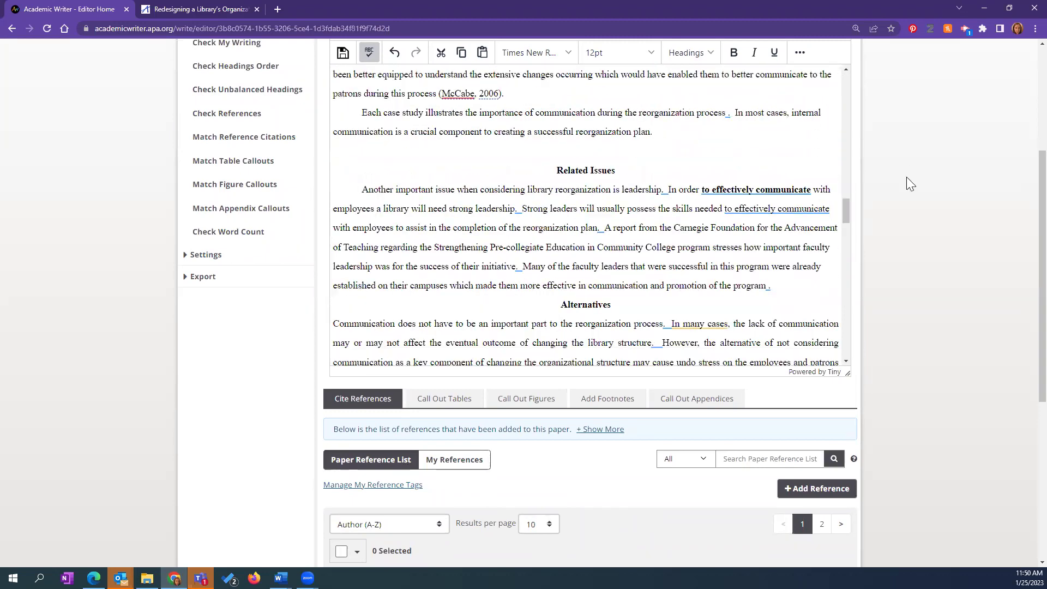
drag(847, 208, 759, 338)
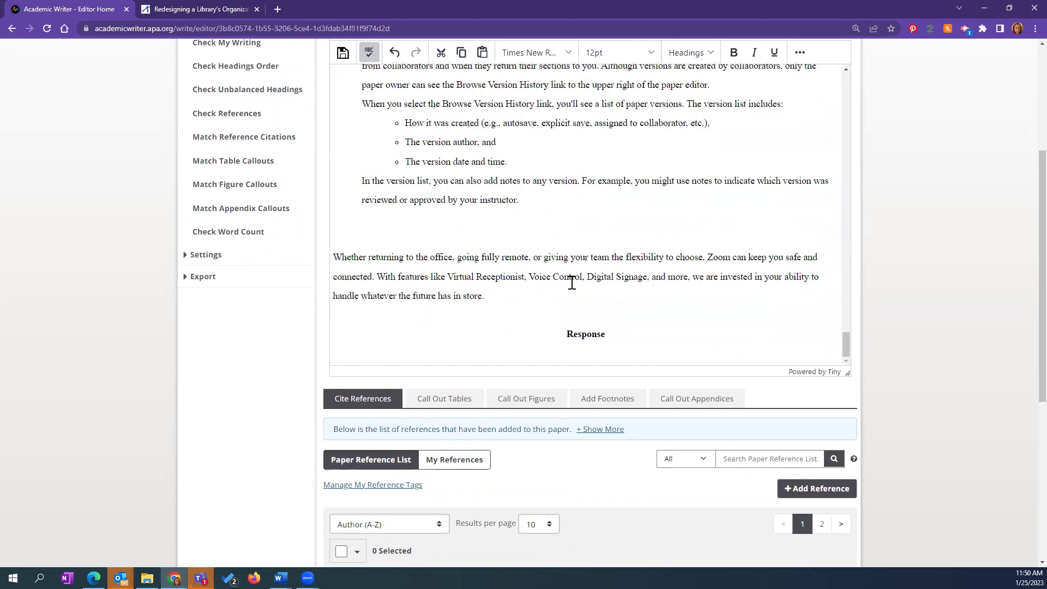
scroll(567, 481, down, 4)
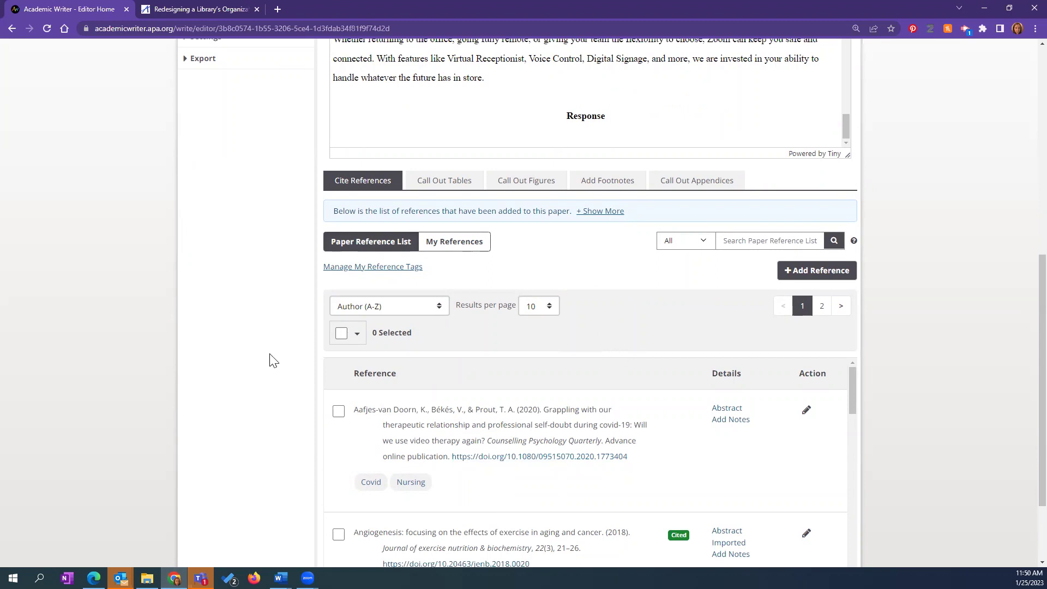
- Run Match Reference Citations on the paper and go back to the paper from its results
scroll(241, 339, up, 6)
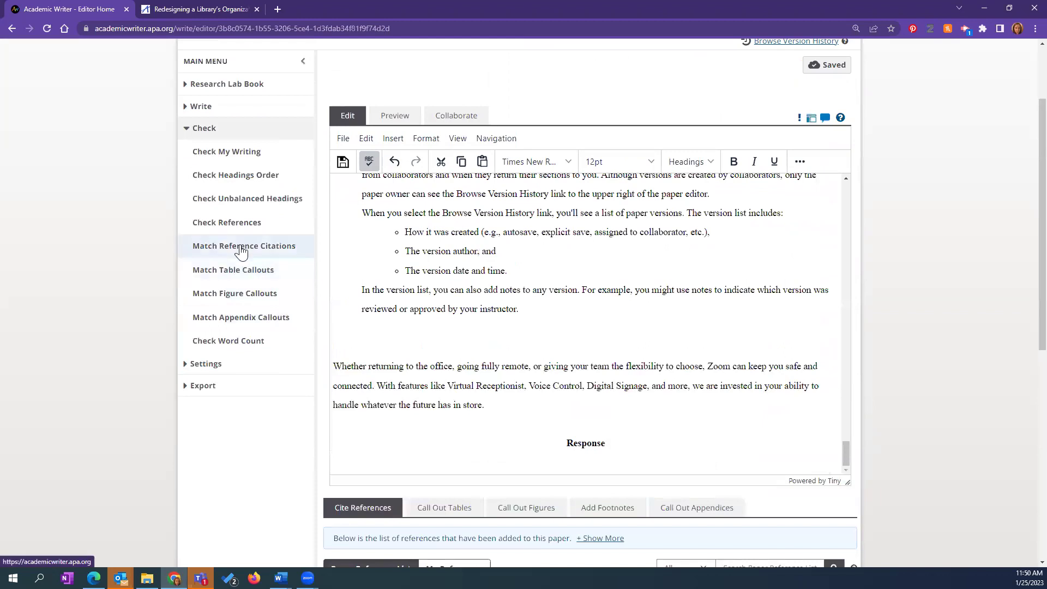
click(241, 248)
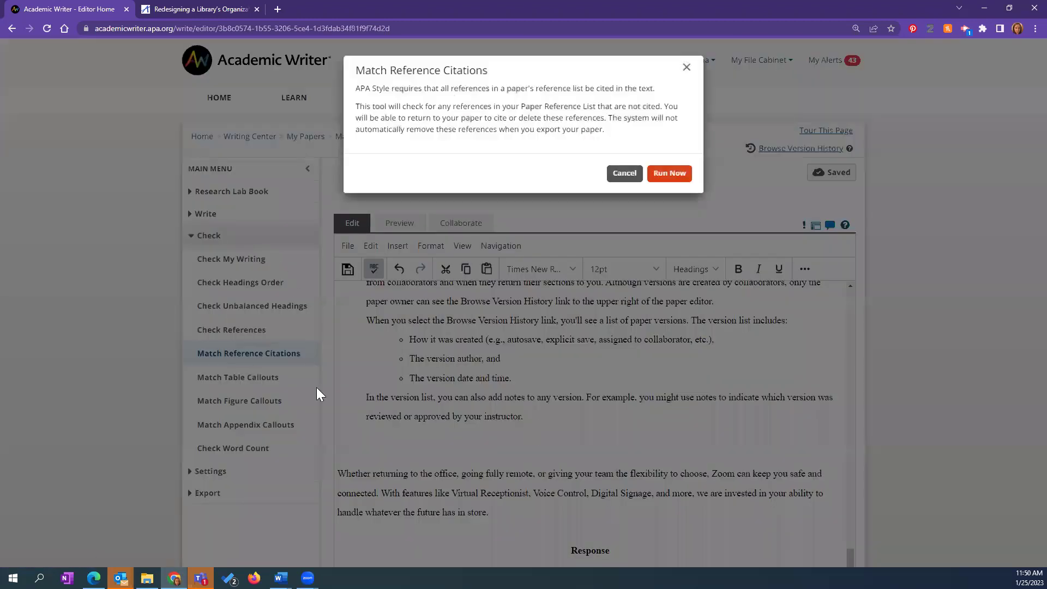
click(678, 174)
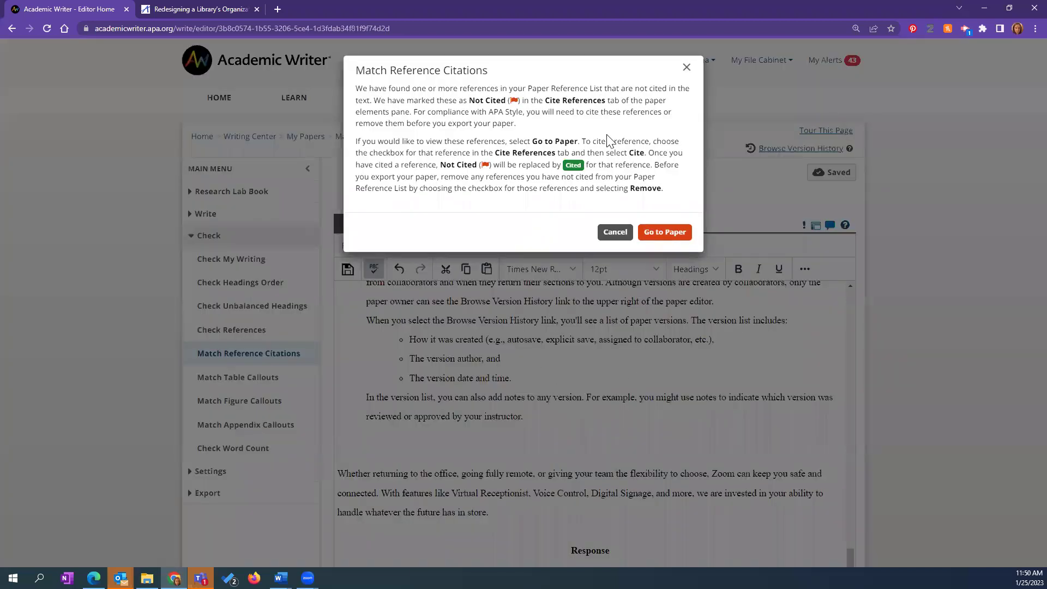
click(661, 235)
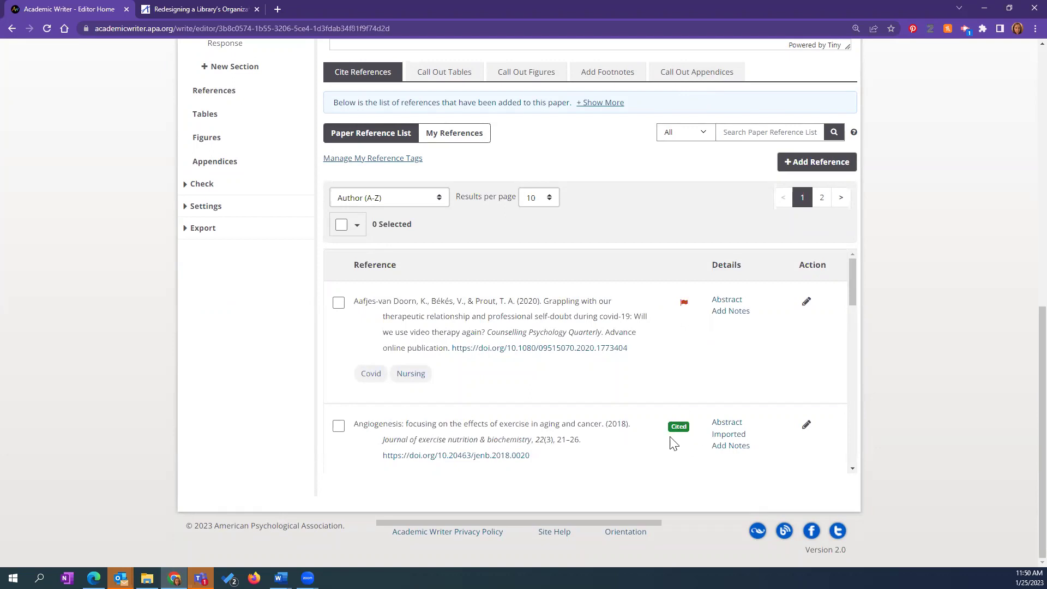
- Examine the Paper Reference List for references flagged as not cited
scroll(692, 431, down, 7)
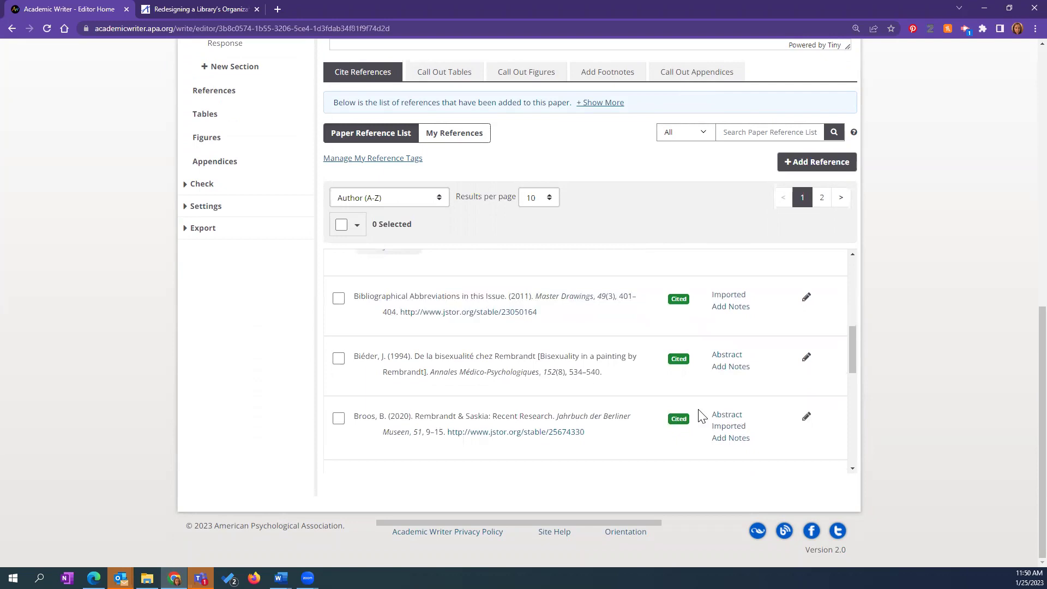
scroll(697, 394, down, 3)
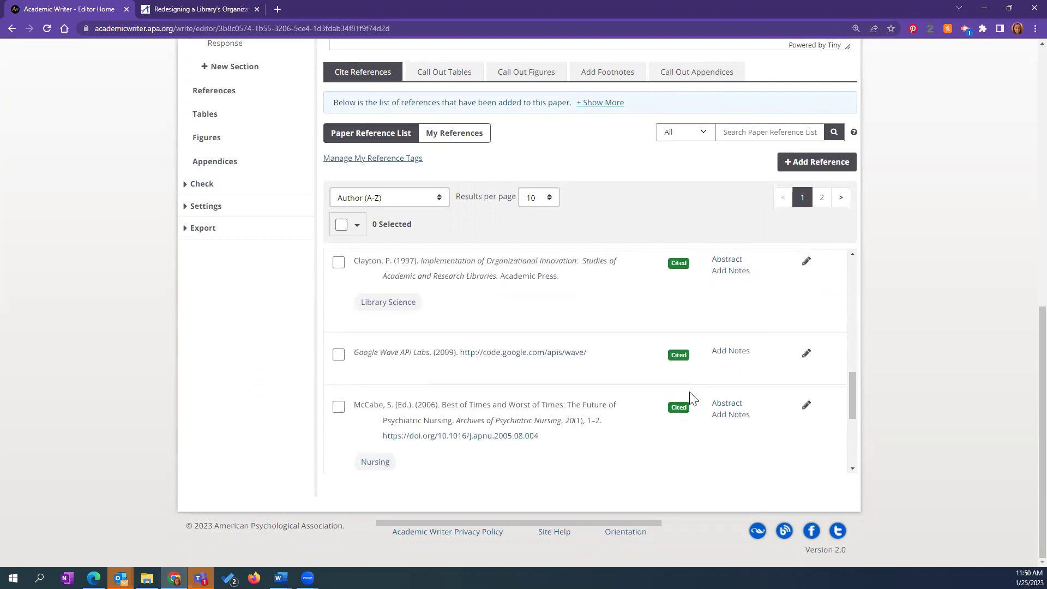
scroll(693, 398, down, 2)
scroll(693, 398, up, 10)
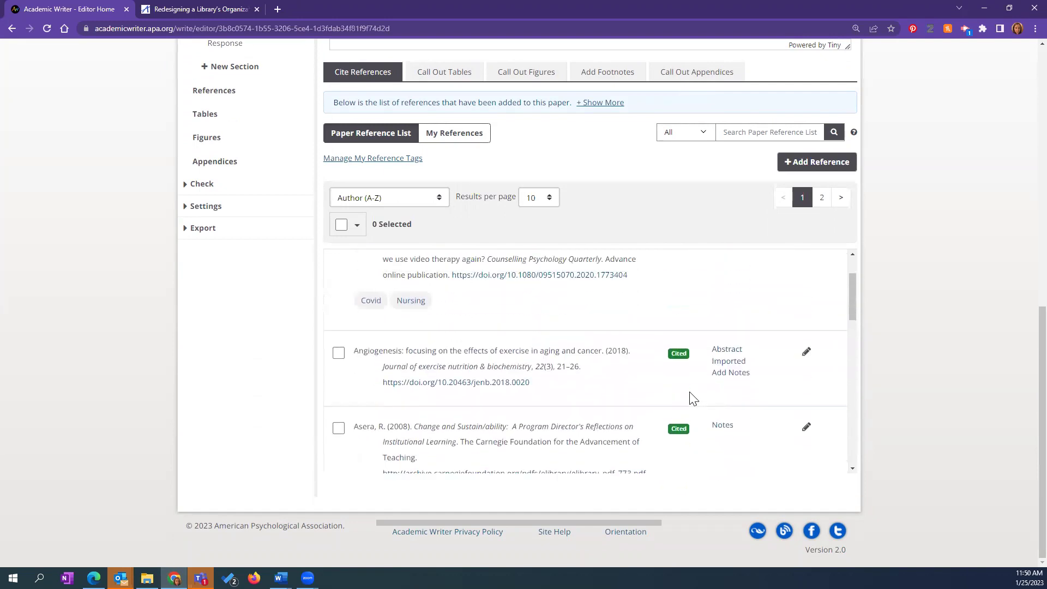
scroll(693, 398, up, 2)
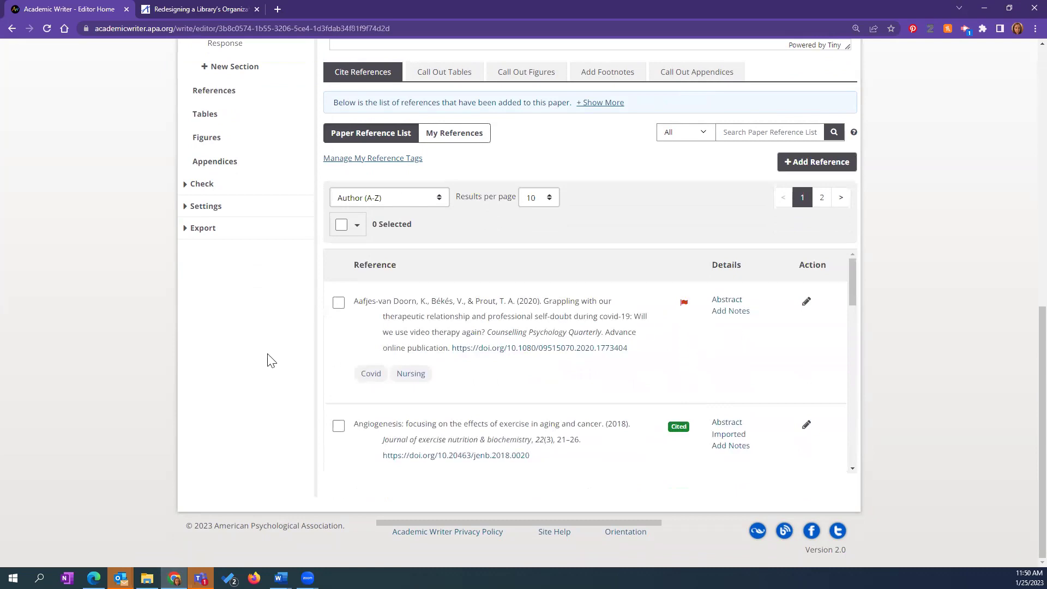
- Run Match Table Callouts on the paper and go back to the paper from its results
scroll(272, 360, up, 3)
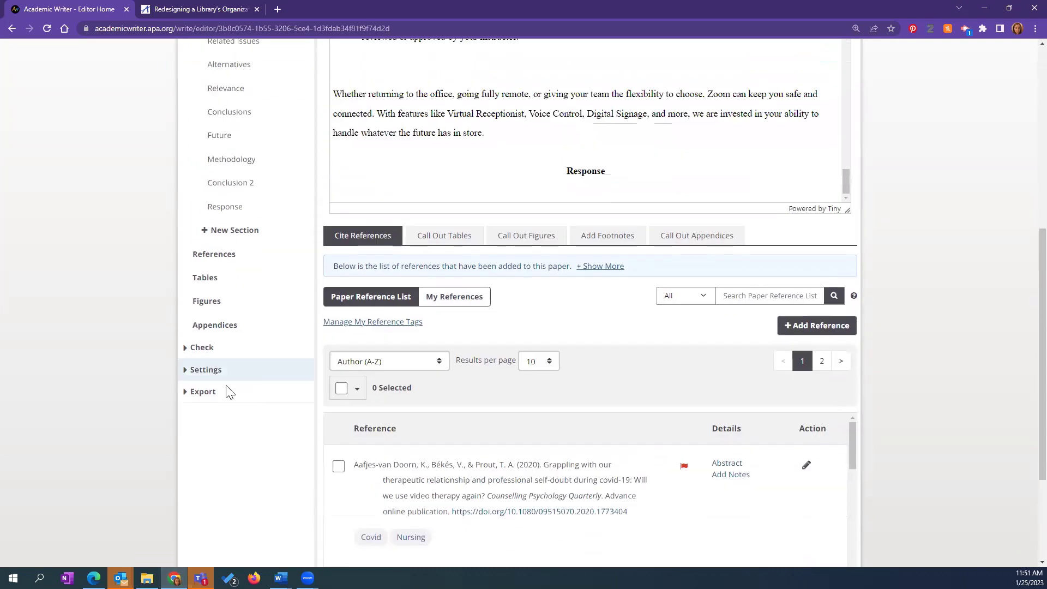
click(192, 349)
scroll(201, 346, up, 4)
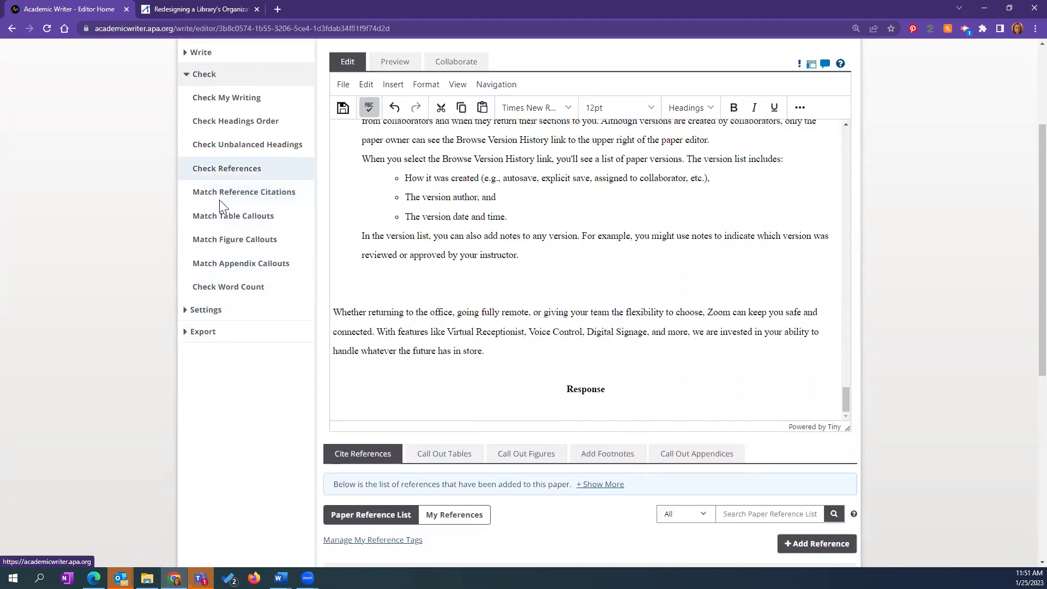
click(221, 218)
click(669, 185)
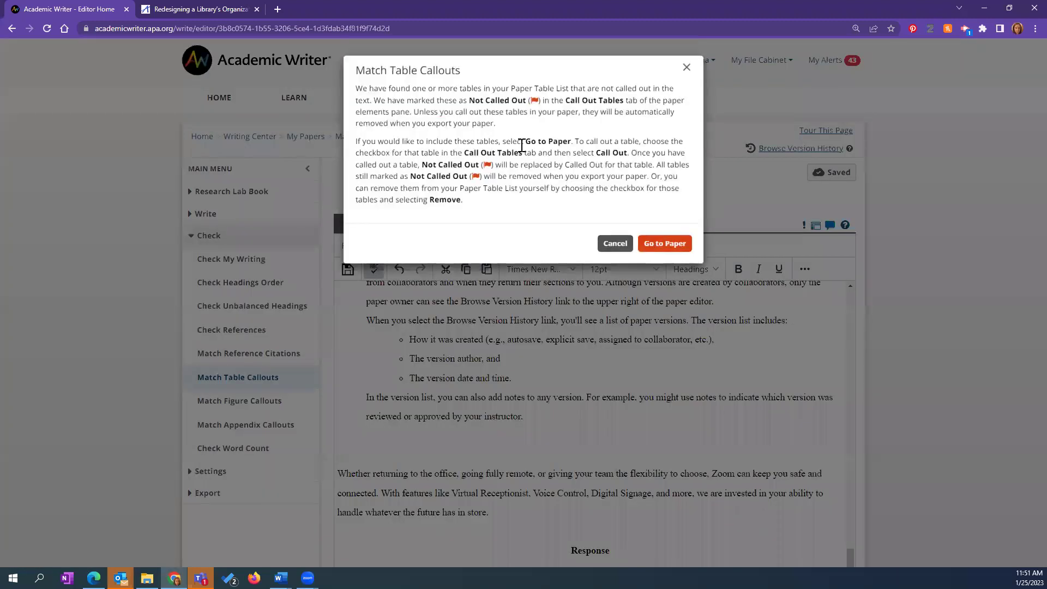
click(665, 243)
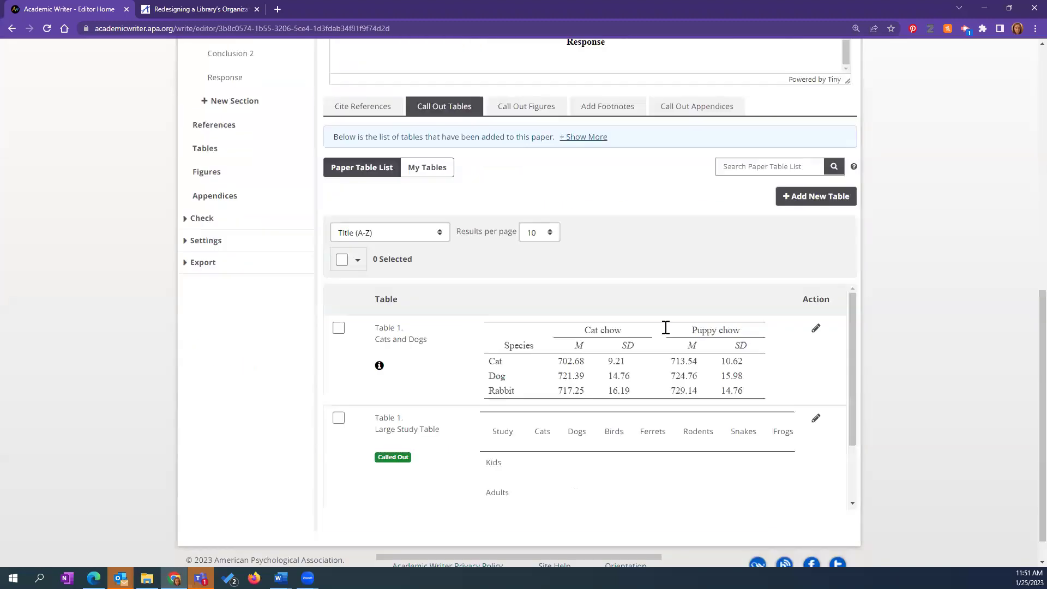
- Examine the Paper Table List for tables that are not called out in the text
scroll(690, 330, down, 2)
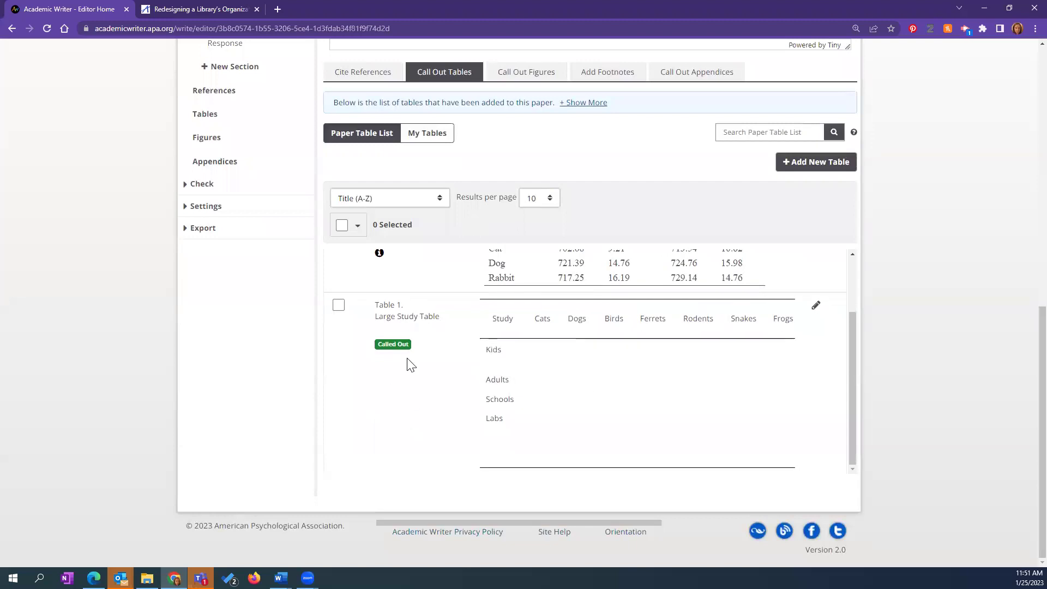
scroll(431, 349, up, 2)
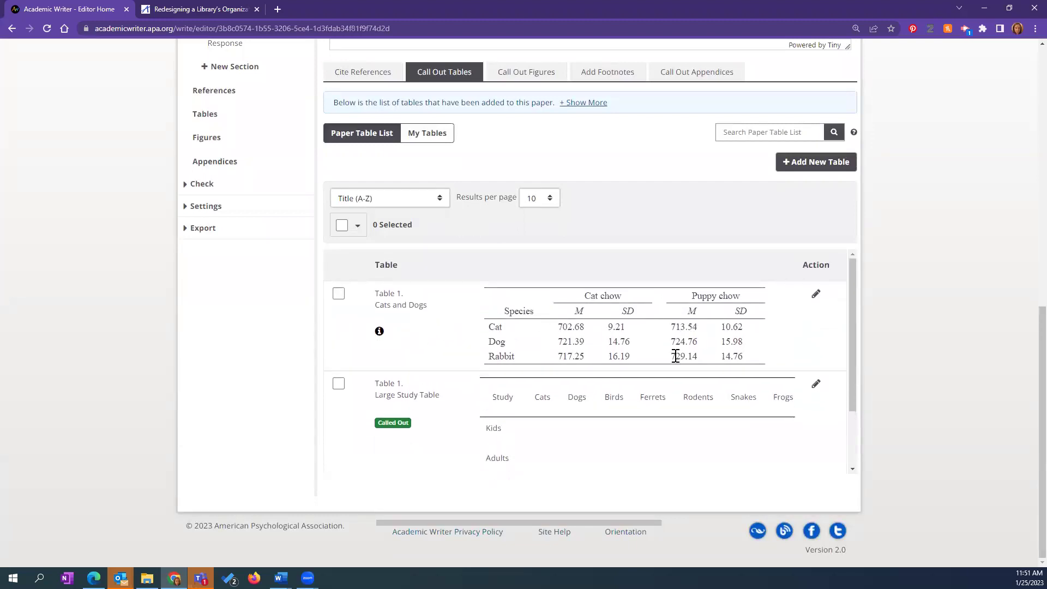
scroll(419, 341, up, 2)
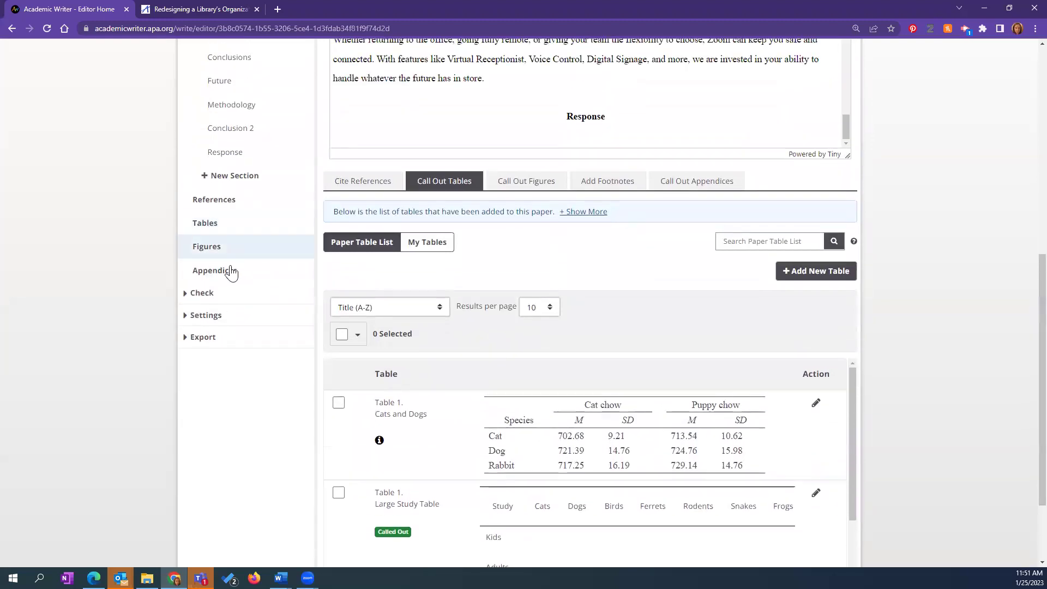
- Run Match Figure Callouts on the paper and dismiss its results
click(200, 295)
scroll(240, 180, up, 4)
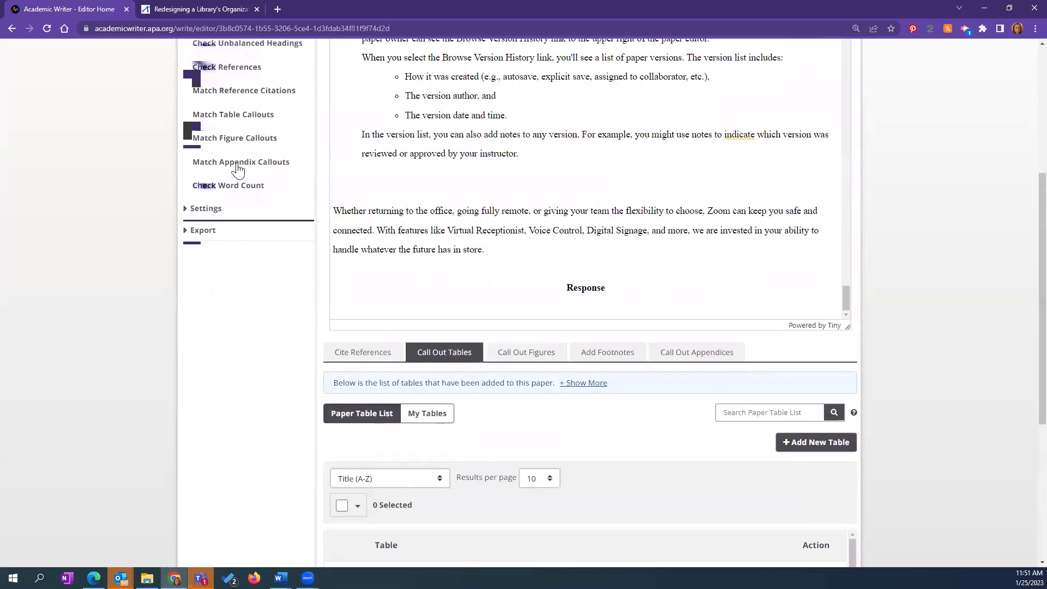
click(252, 185)
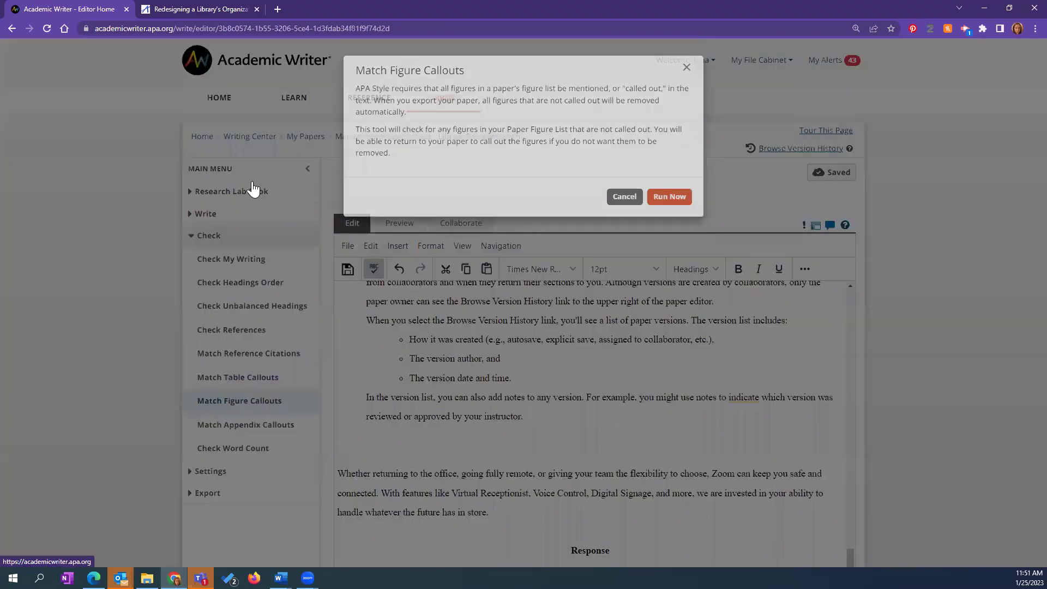
click(672, 197)
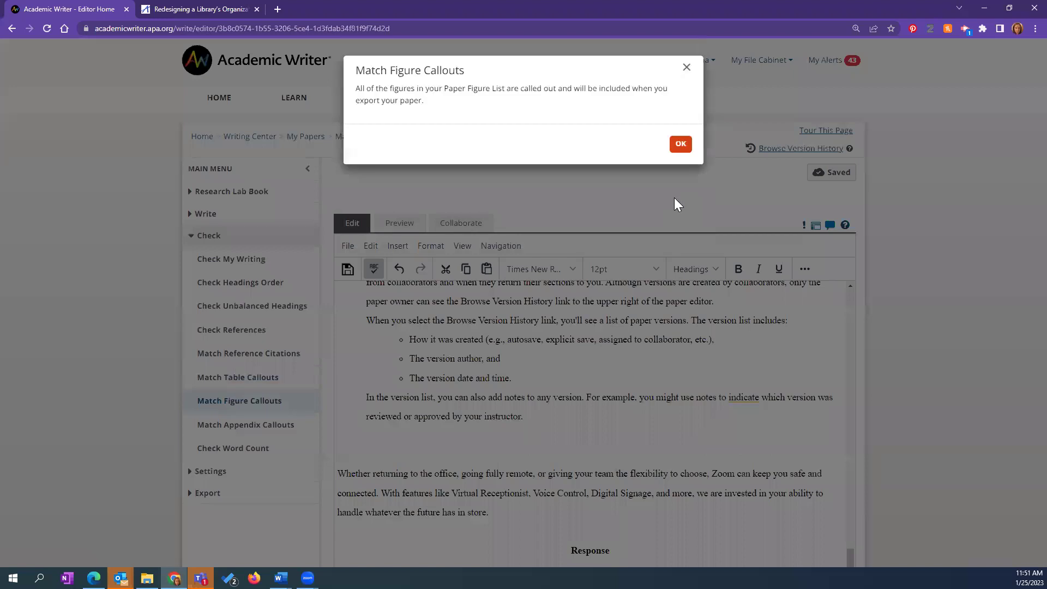
click(679, 148)
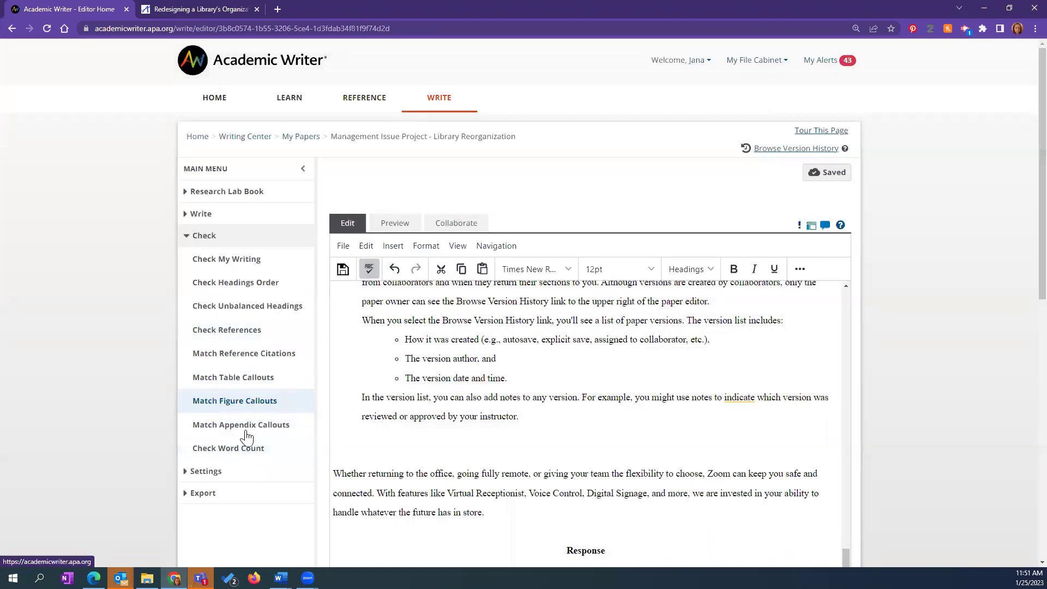
- Run Check Word Count on the paper and close the resulting counts
click(230, 452)
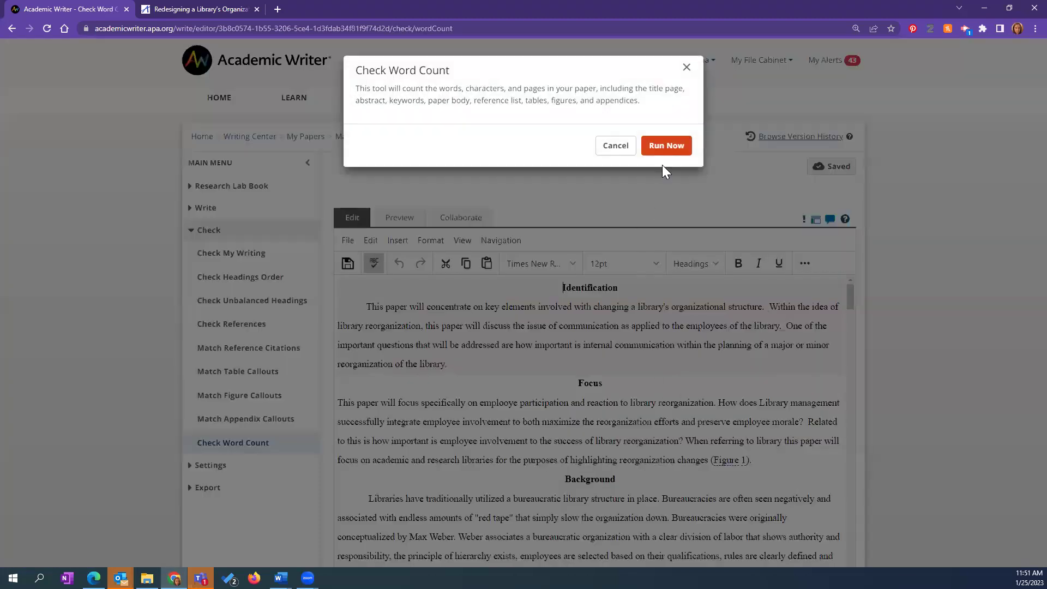
click(670, 149)
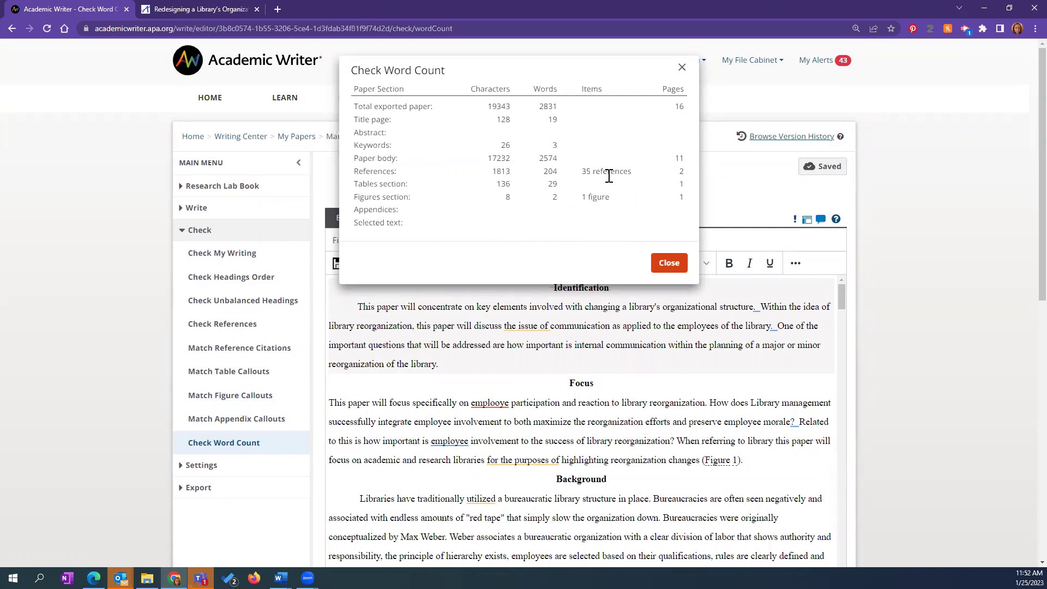
click(670, 264)
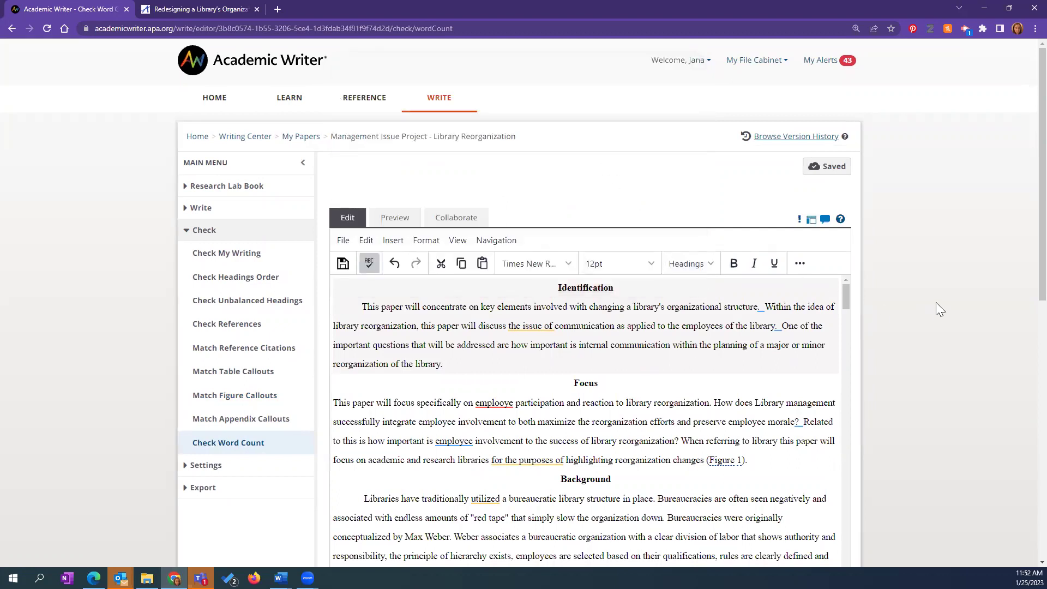
- Show 30 results per page in the Paper Reference List under Cite References and look through the list
scroll(938, 295, down, 10)
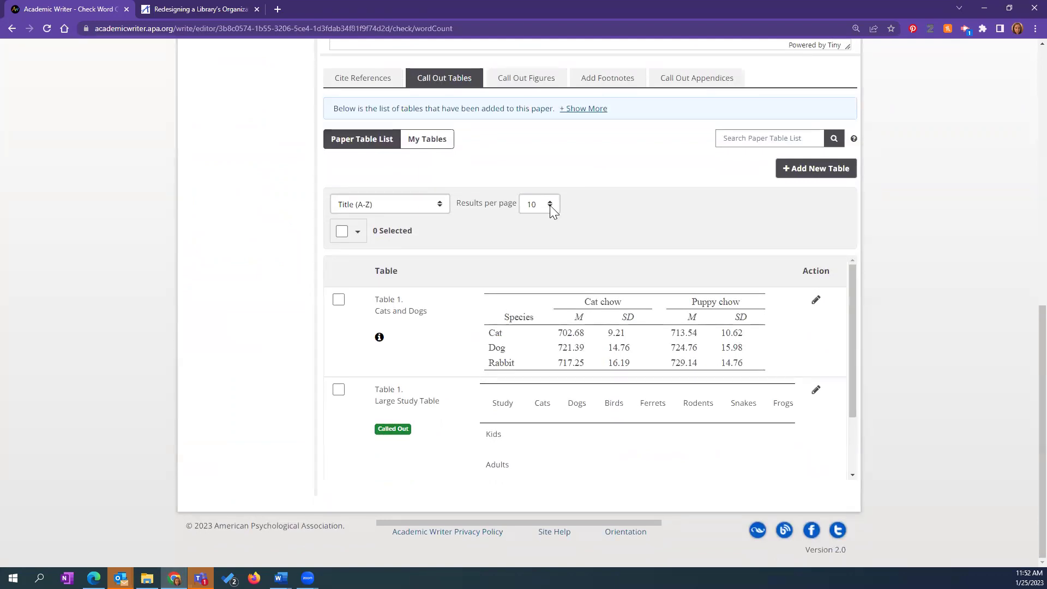
click(551, 206)
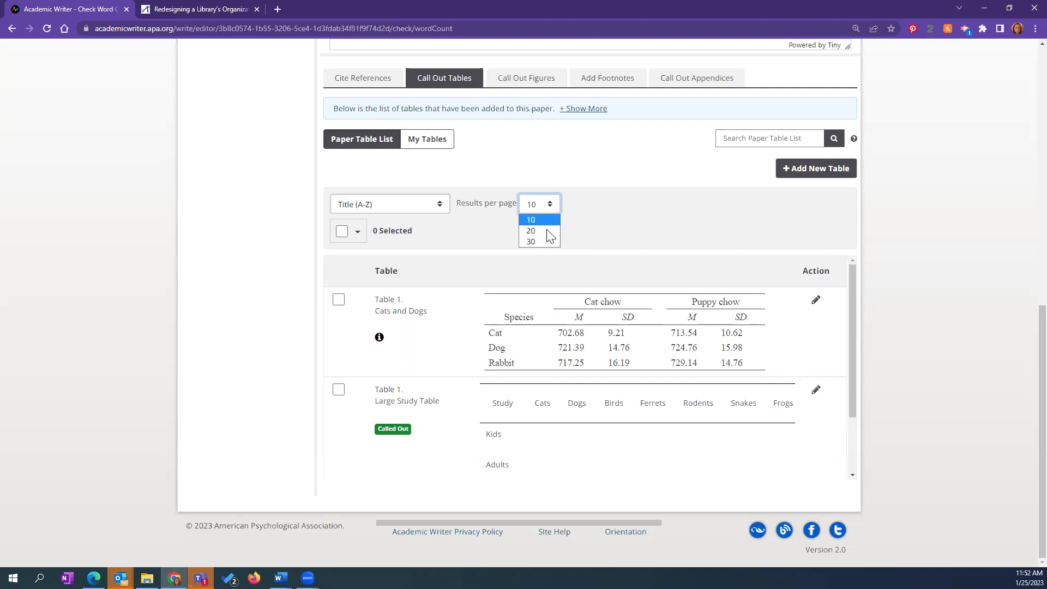
click(367, 81)
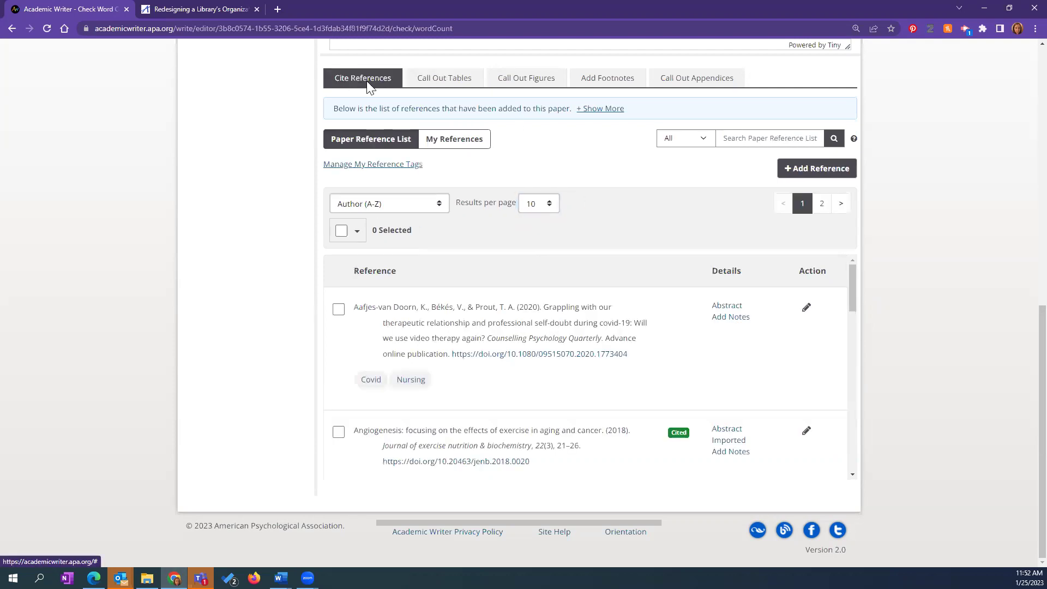
click(548, 206)
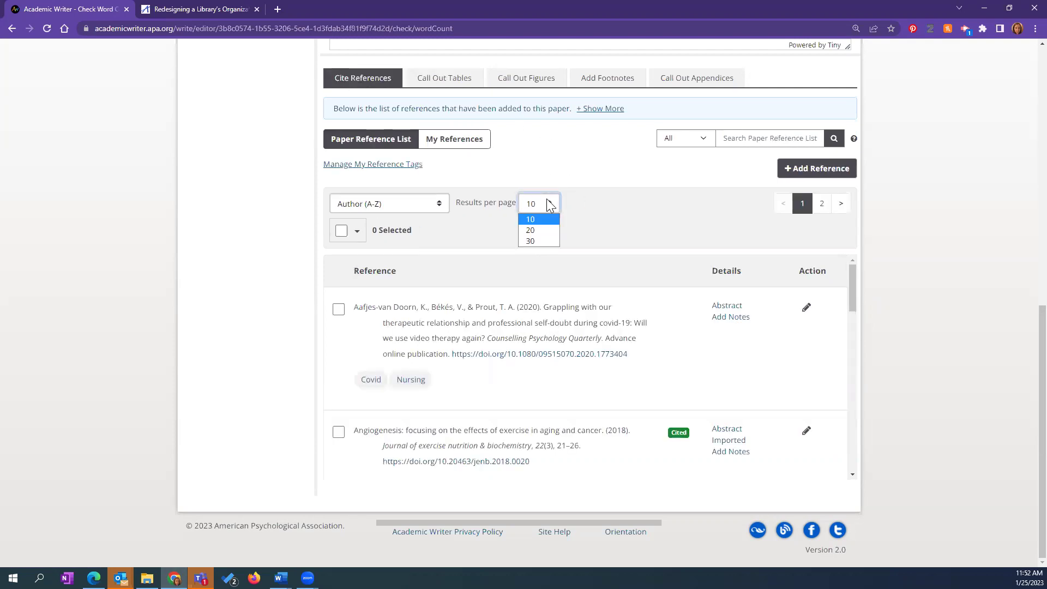
click(538, 242)
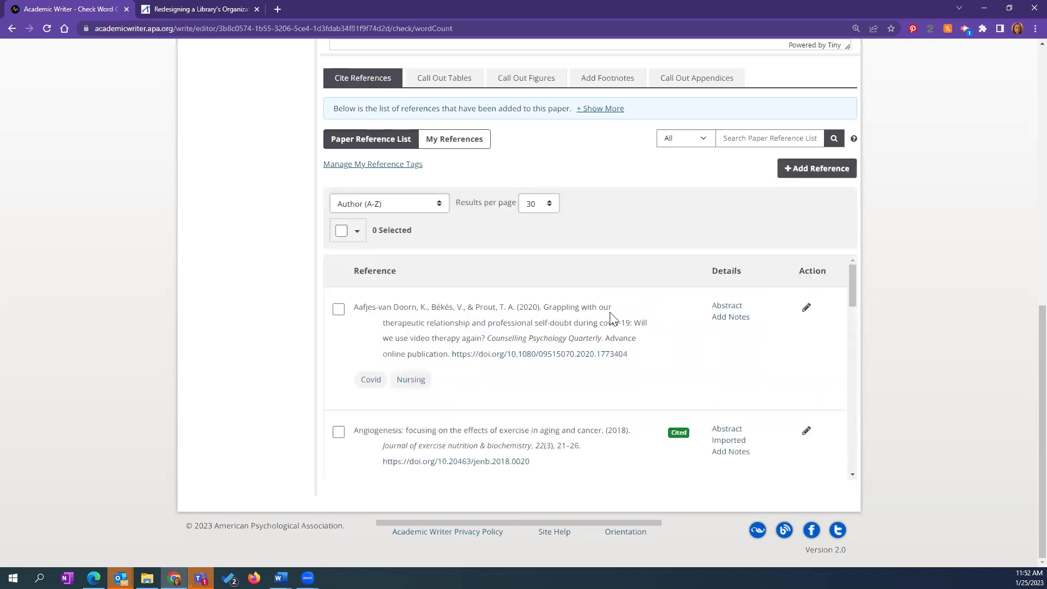
scroll(698, 325, down, 15)
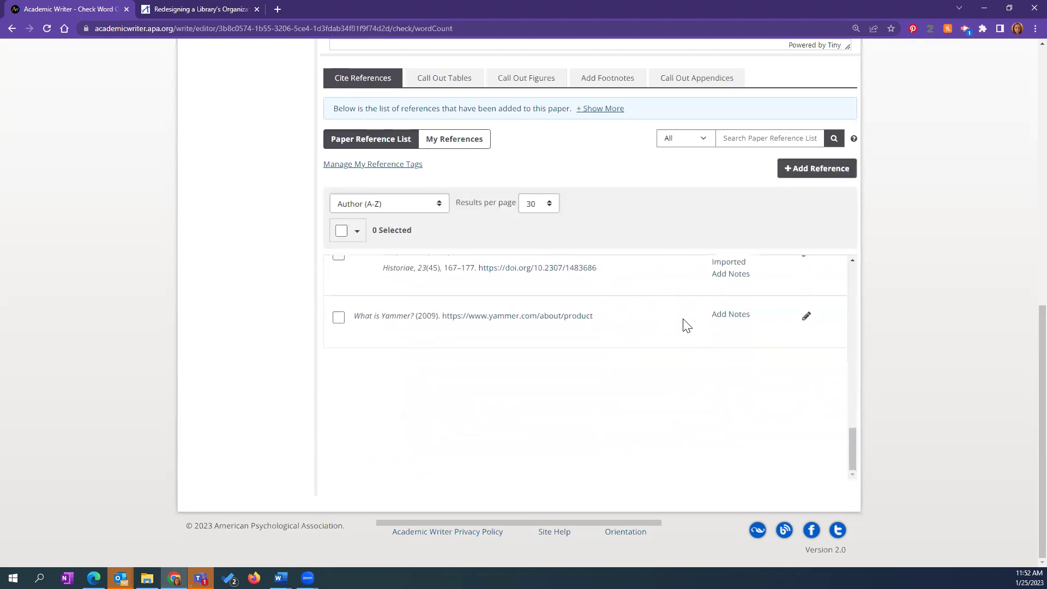
scroll(686, 343, up, 15)
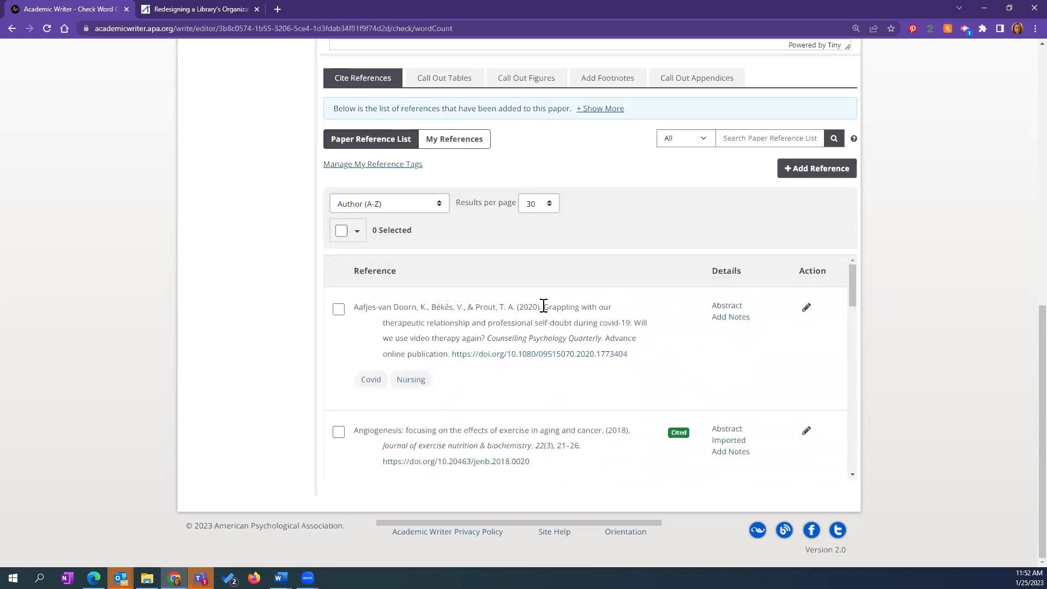
- Examine the paper's Font and Line Spacing settings for the typeface, size, color and spacing options of each section
scroll(329, 286, up, 6)
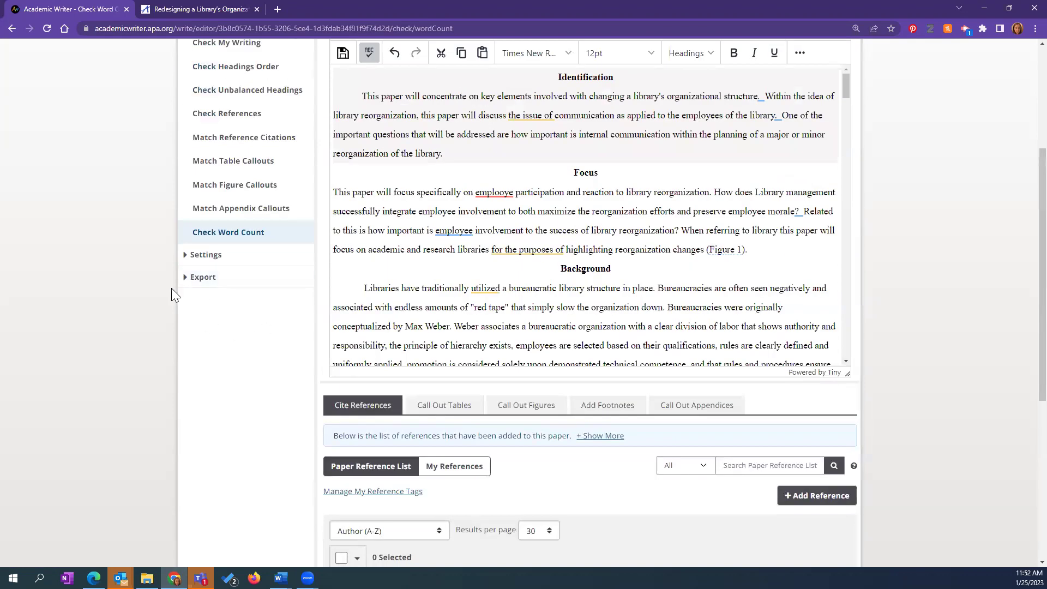
scroll(229, 257, up, 2)
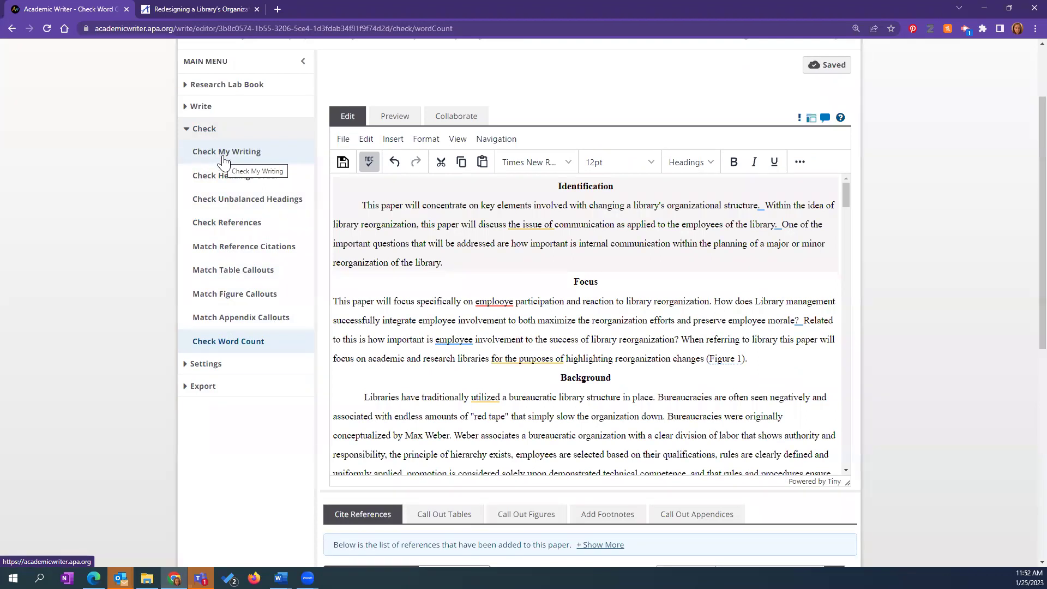
click(212, 365)
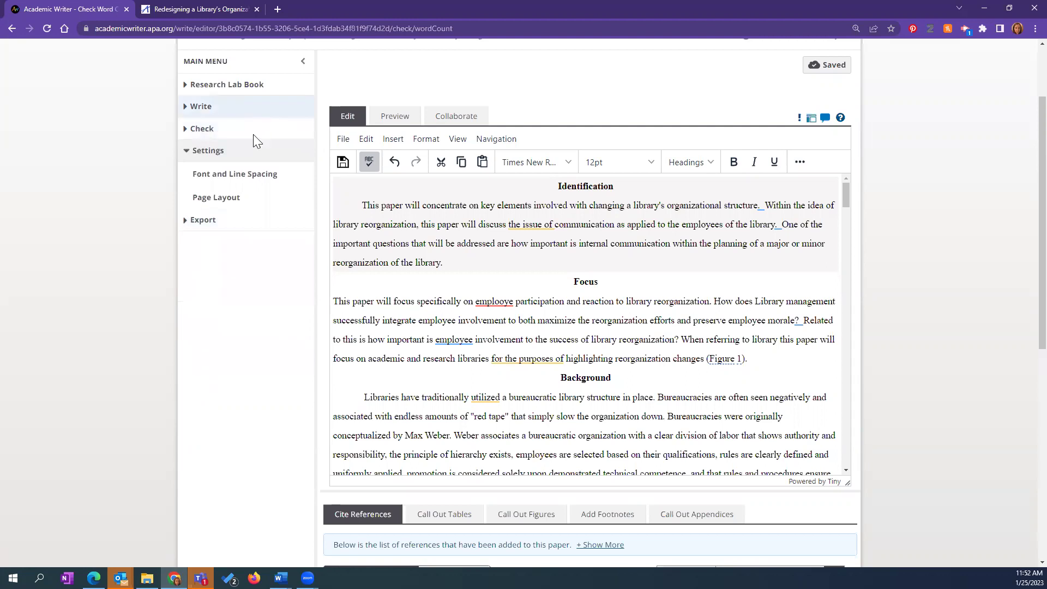
click(227, 180)
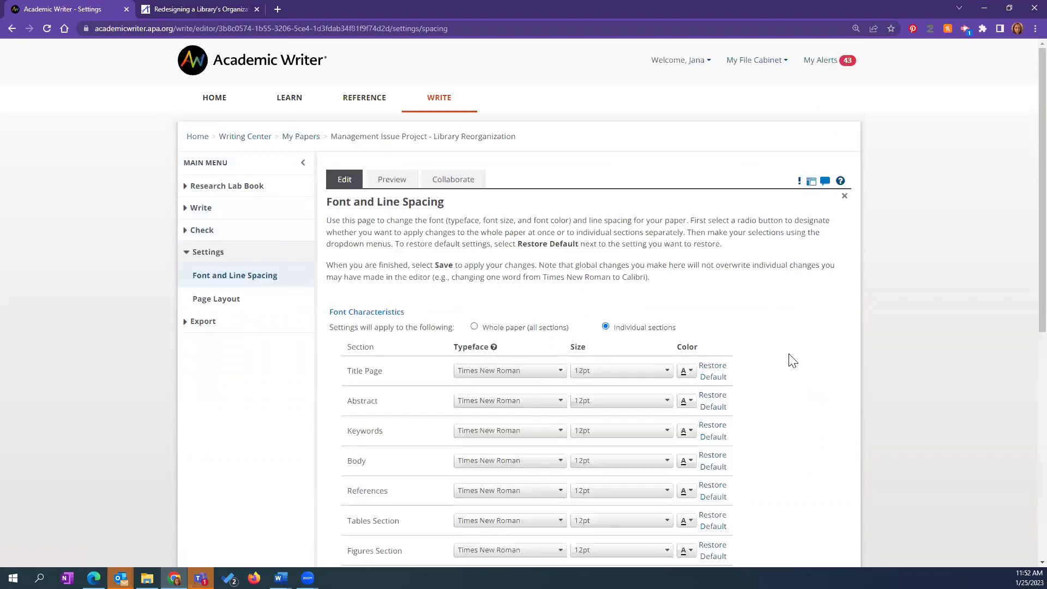
scroll(797, 358, down, 3)
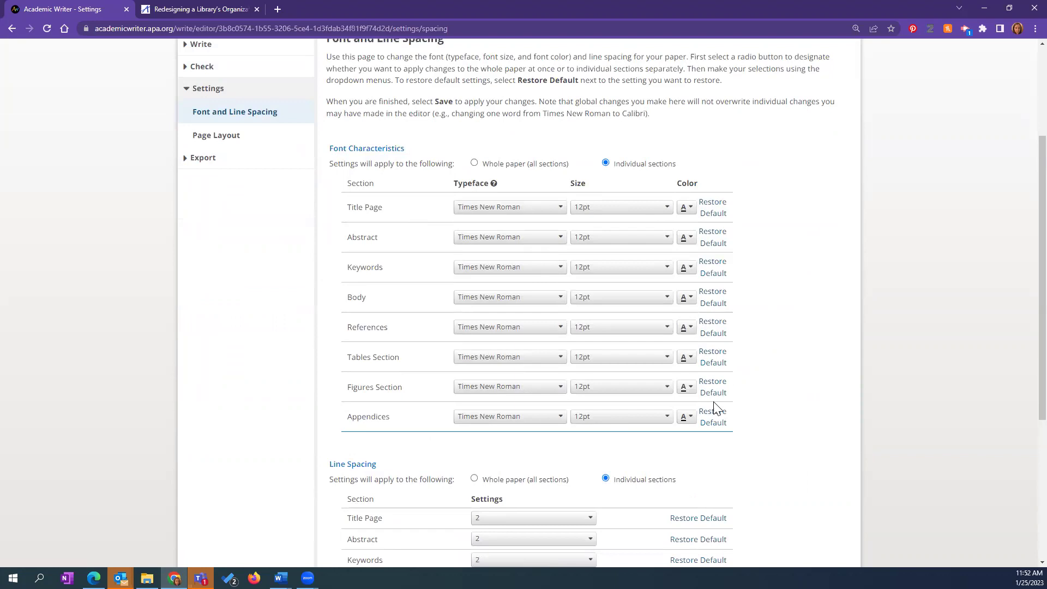
scroll(805, 390, down, 5)
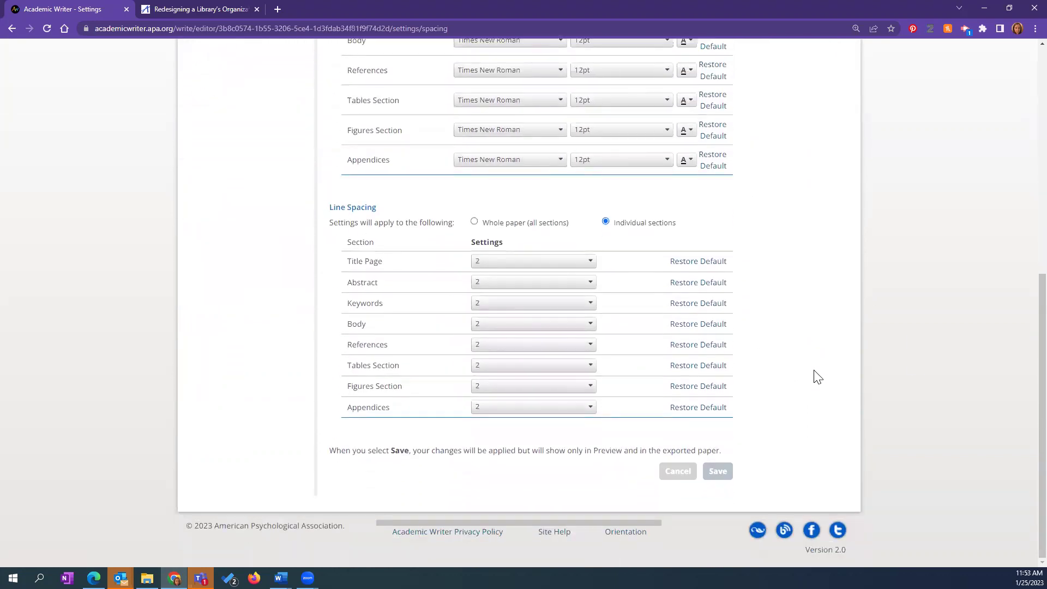
scroll(816, 376, up, 4)
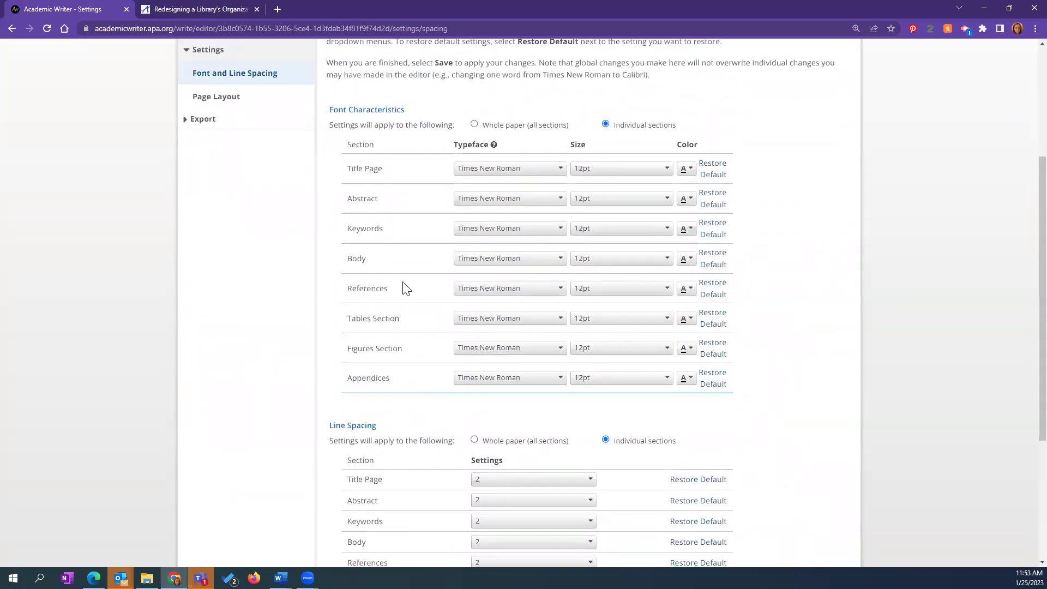
scroll(403, 292, up, 1)
scroll(402, 293, up, 2)
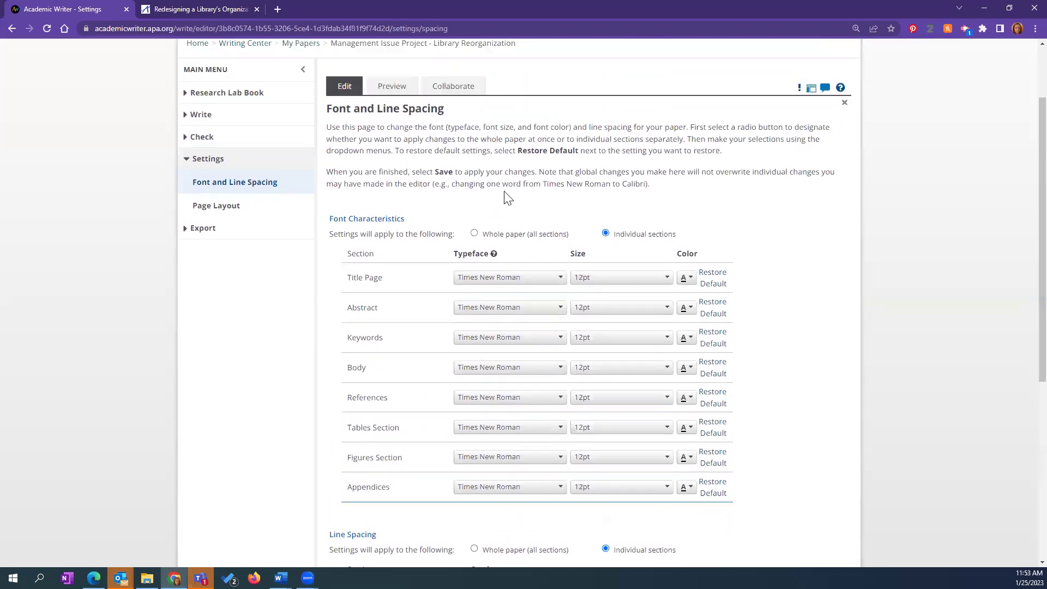
- In the Page Layout settings, try landscape orientation for the Tables Section and return it to Portrait
click(214, 211)
scroll(639, 281, down, 3)
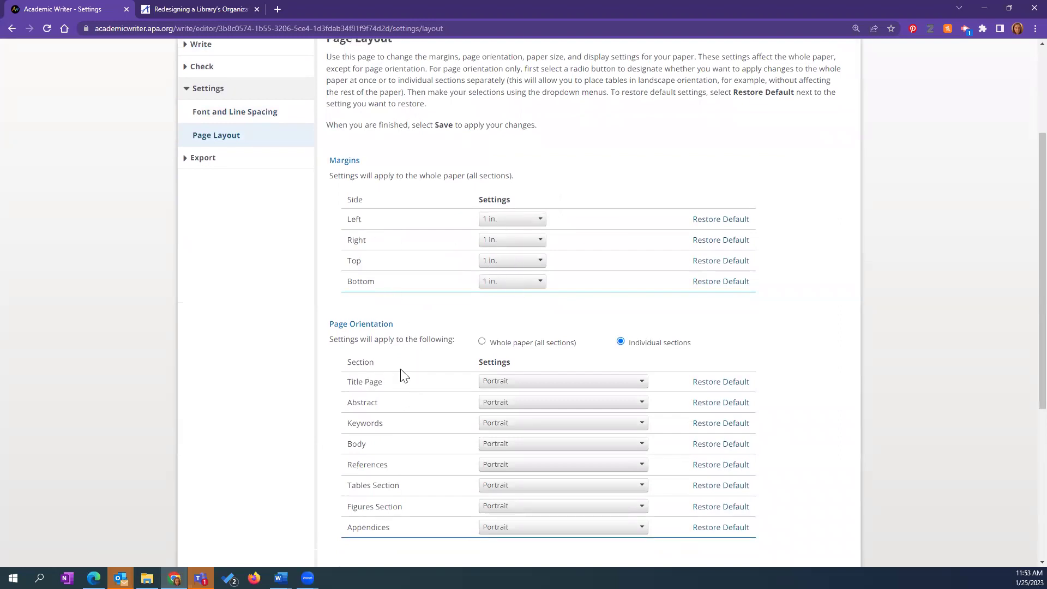
scroll(415, 393, down, 2)
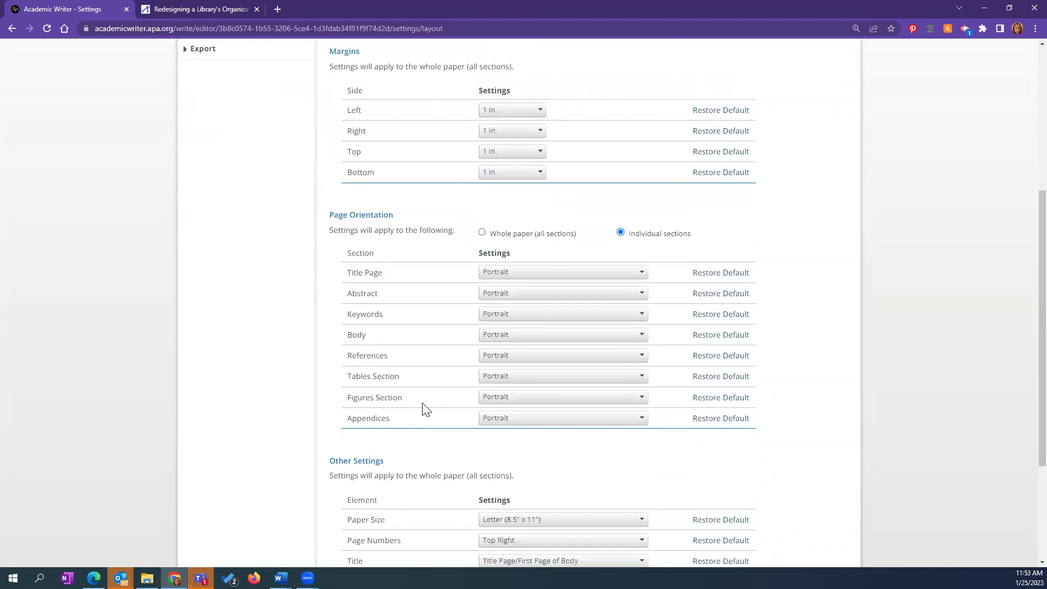
click(548, 381)
click(530, 409)
click(558, 377)
click(499, 395)
- Examine the paper size and page number options in Other Settings without choosing a different one
scroll(464, 417, down, 3)
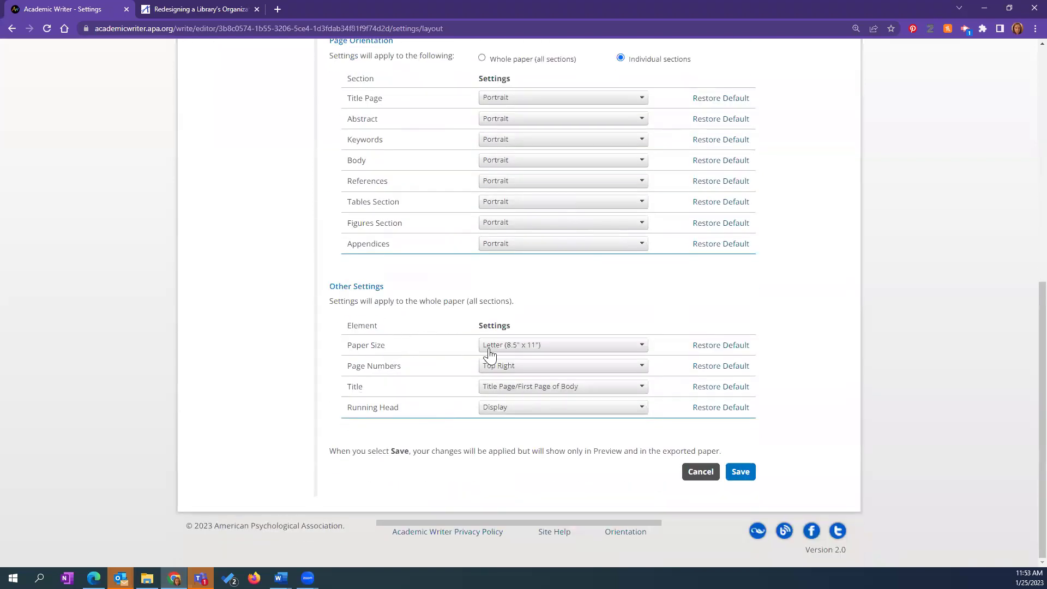
click(533, 346)
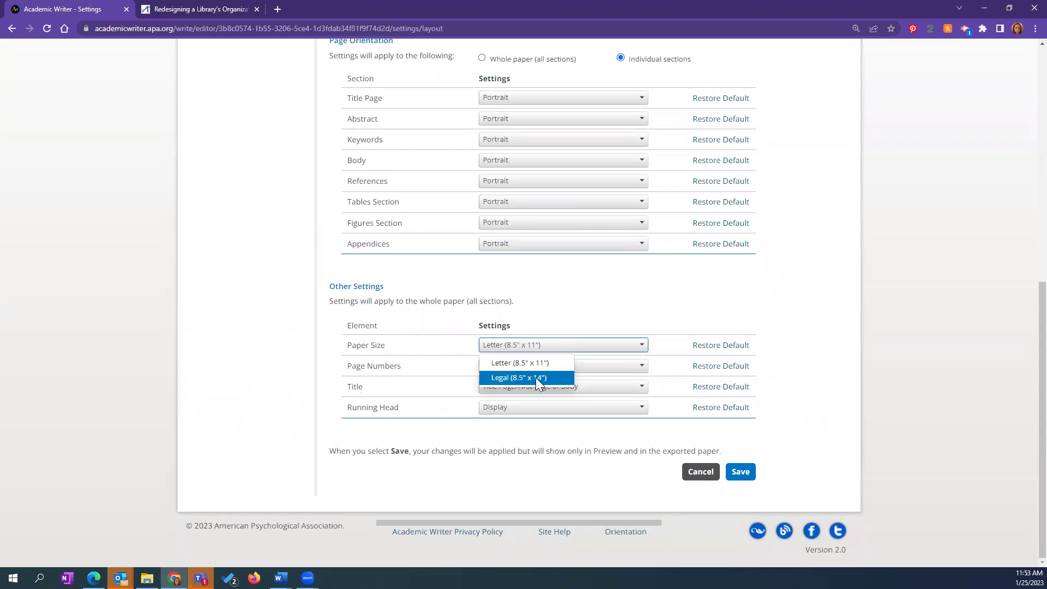
click(566, 315)
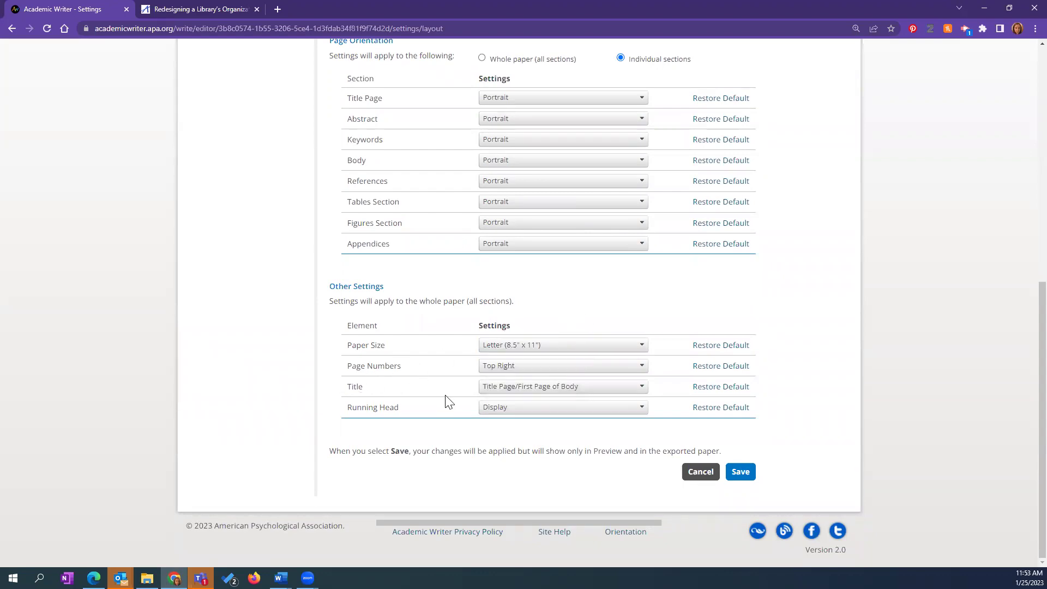
click(518, 367)
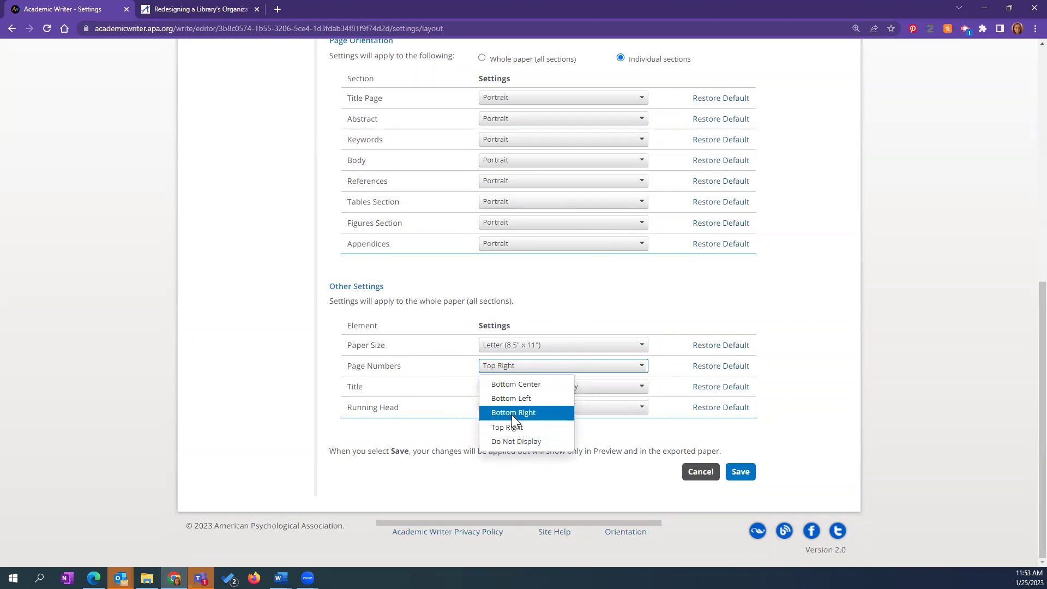
click(391, 393)
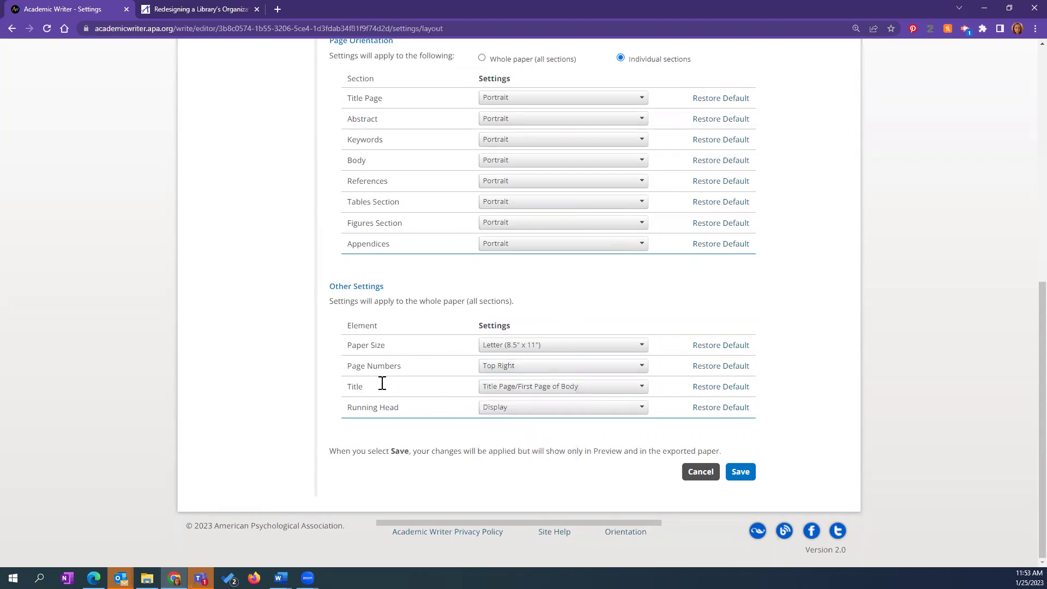
- Open the export form for emailing the paper, leaving the page layout changes unsaved
scroll(344, 432, up, 8)
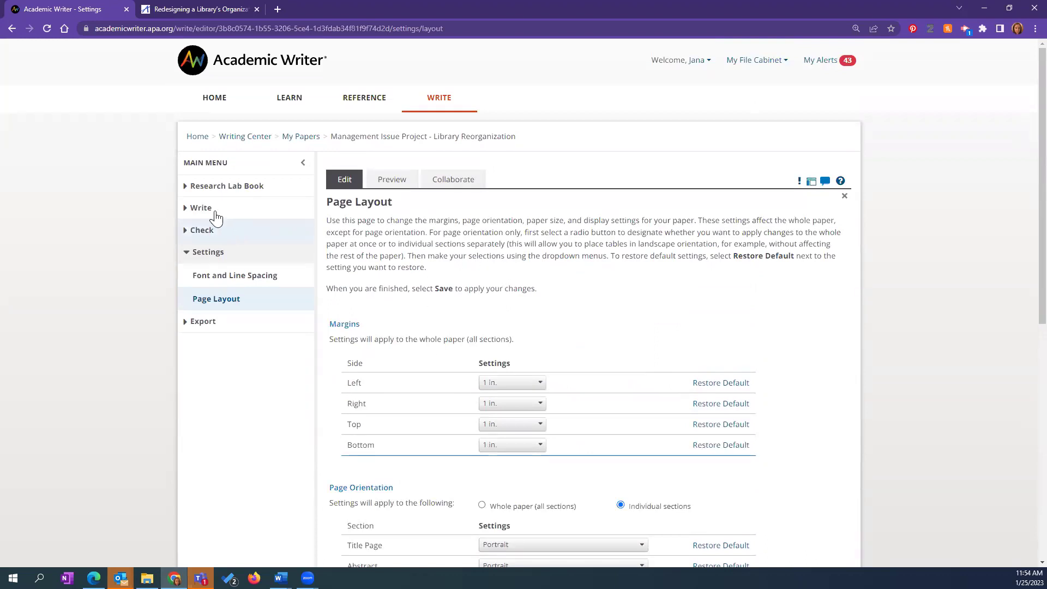
click(201, 326)
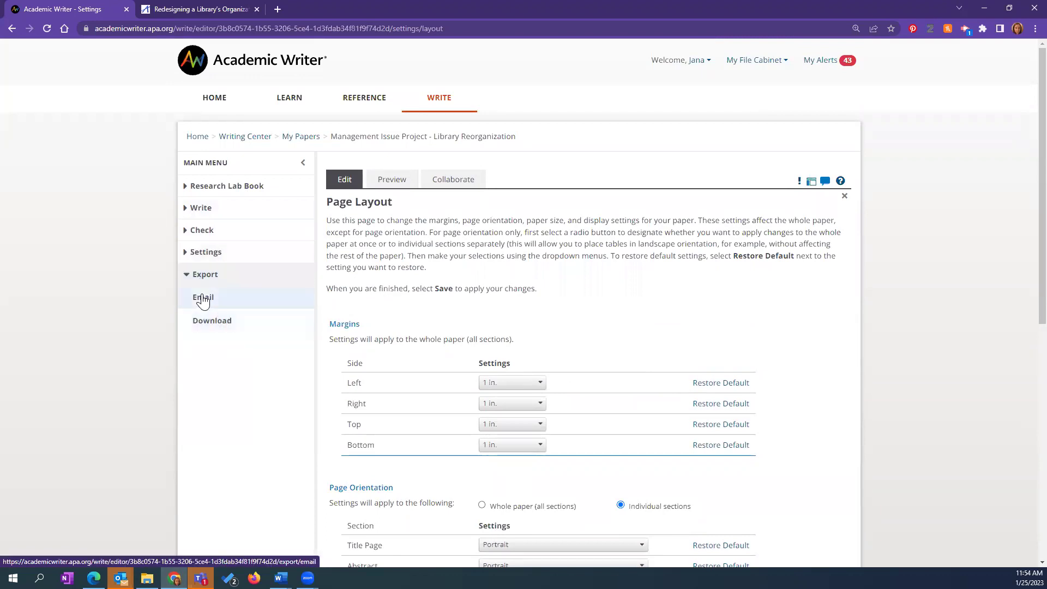
click(204, 299)
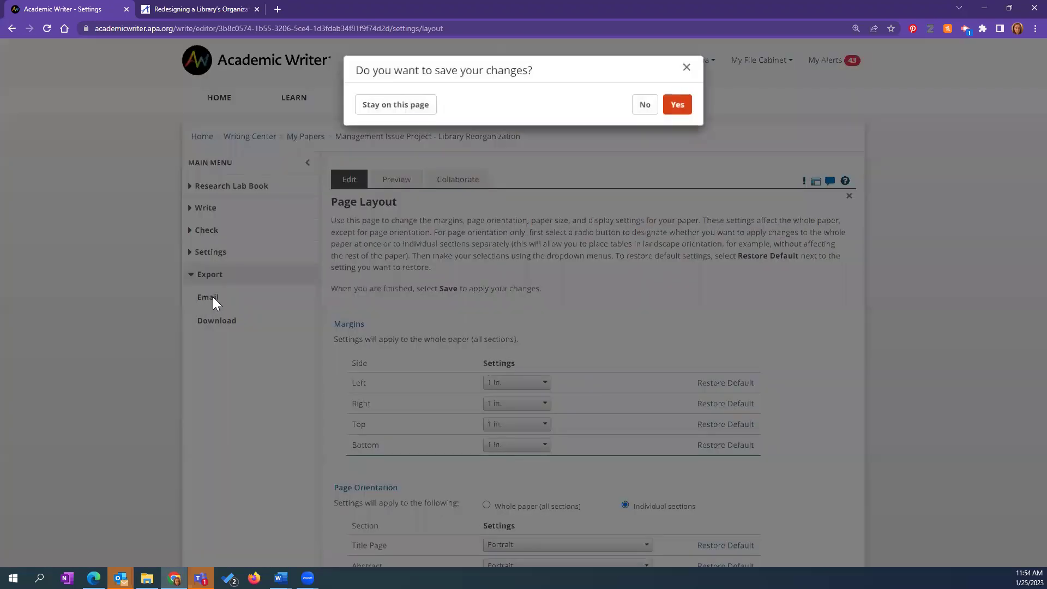
click(645, 105)
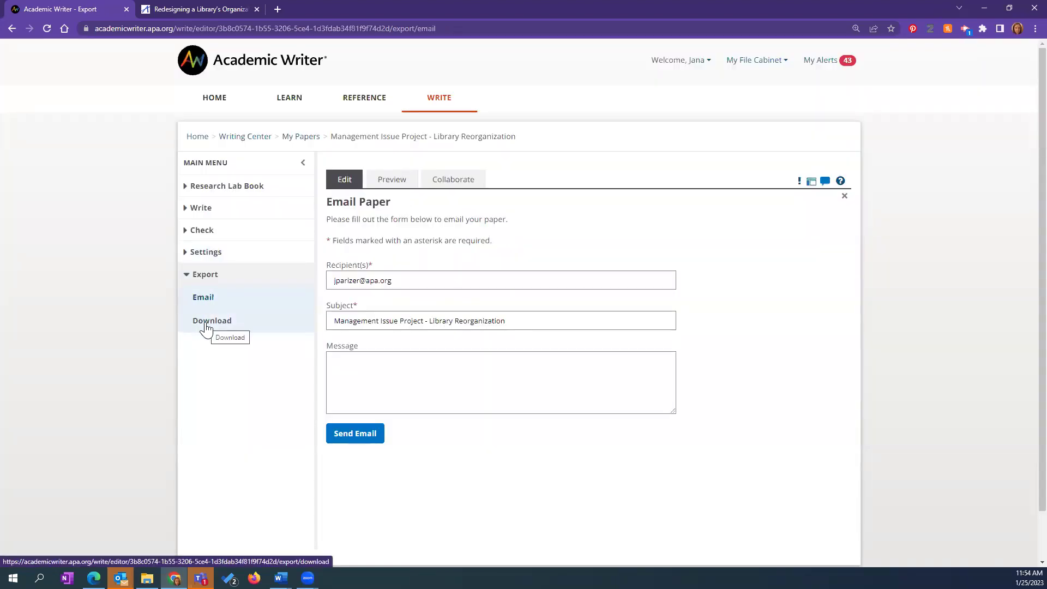
- Examine the formats for exporting the paper reference list in the download options, cancel the export and return to the paper body
click(206, 328)
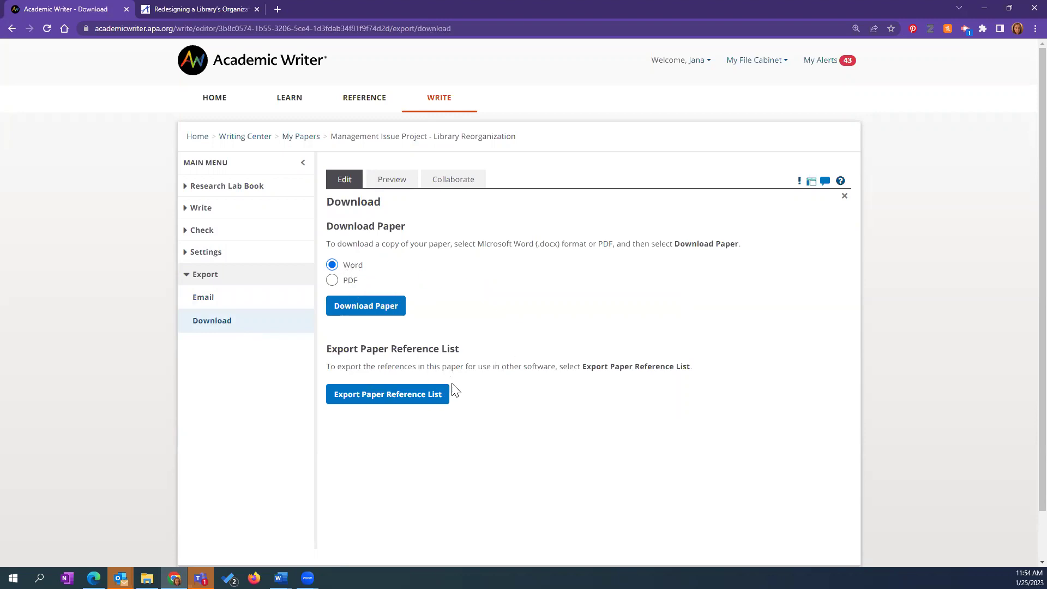
click(410, 394)
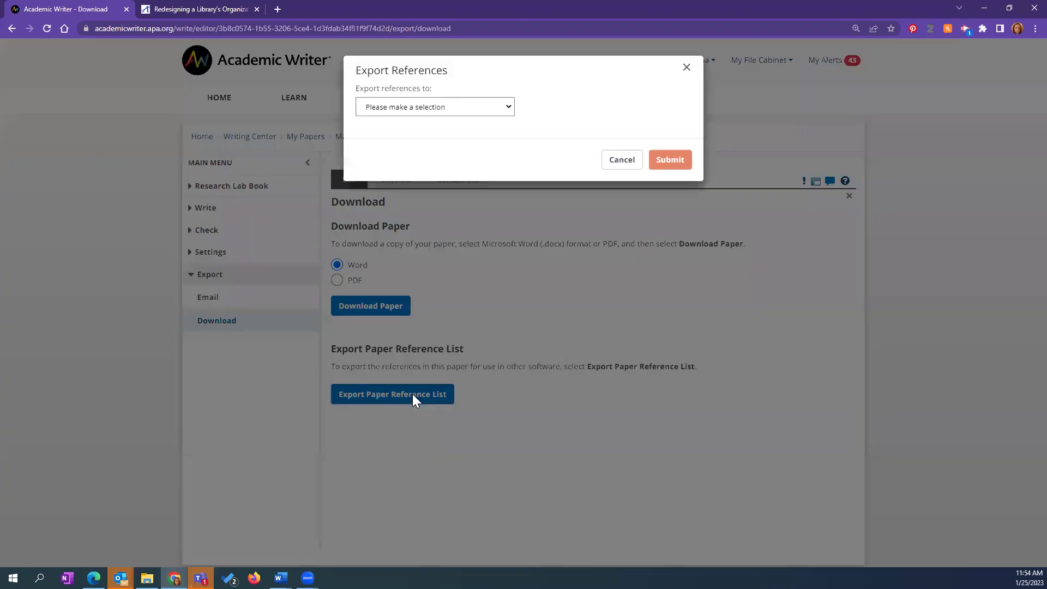
click(435, 110)
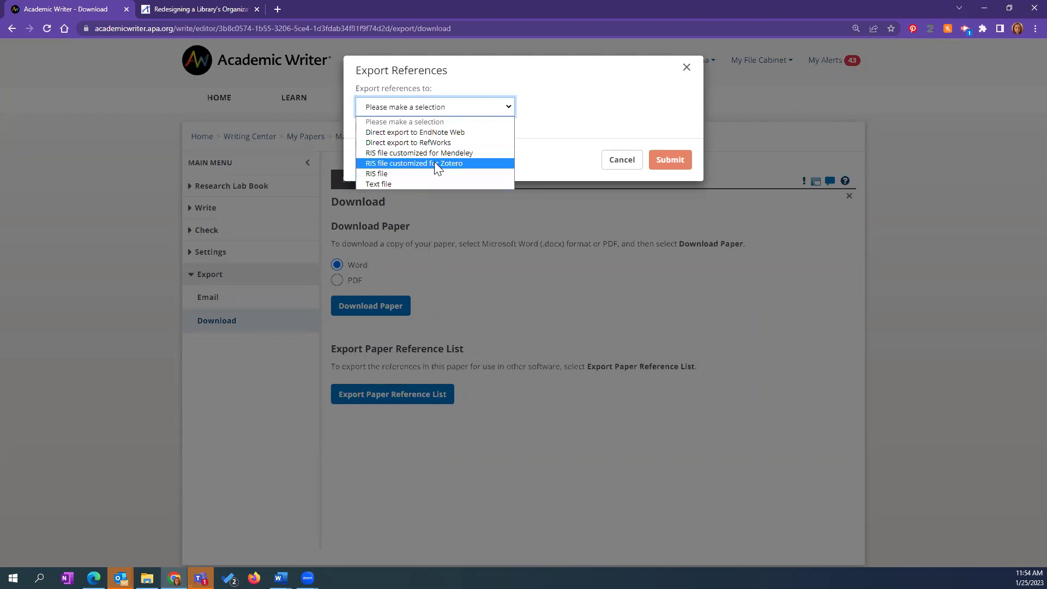
click(617, 164)
click(617, 163)
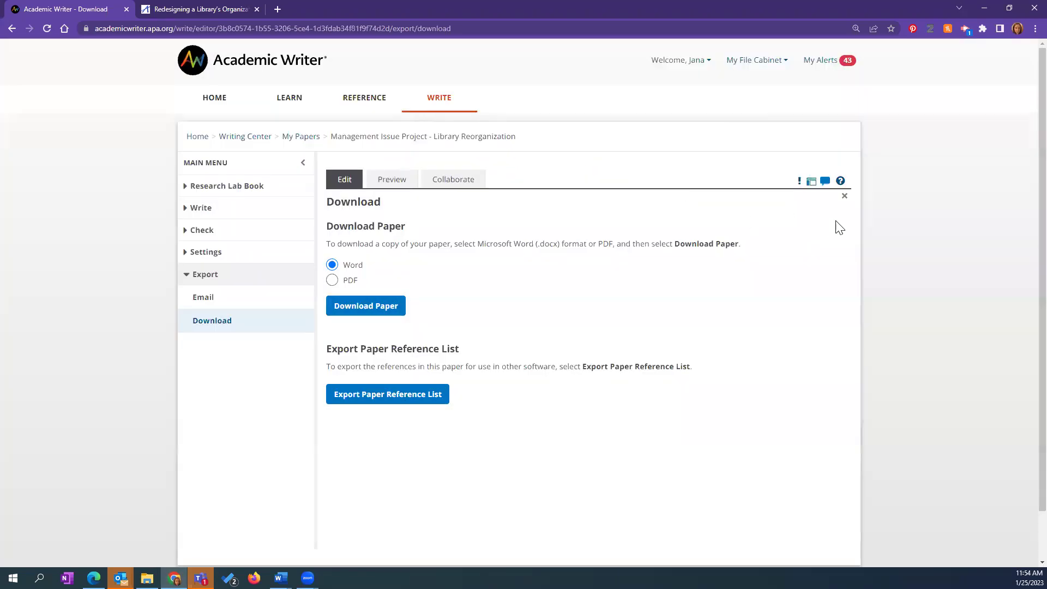
click(849, 195)
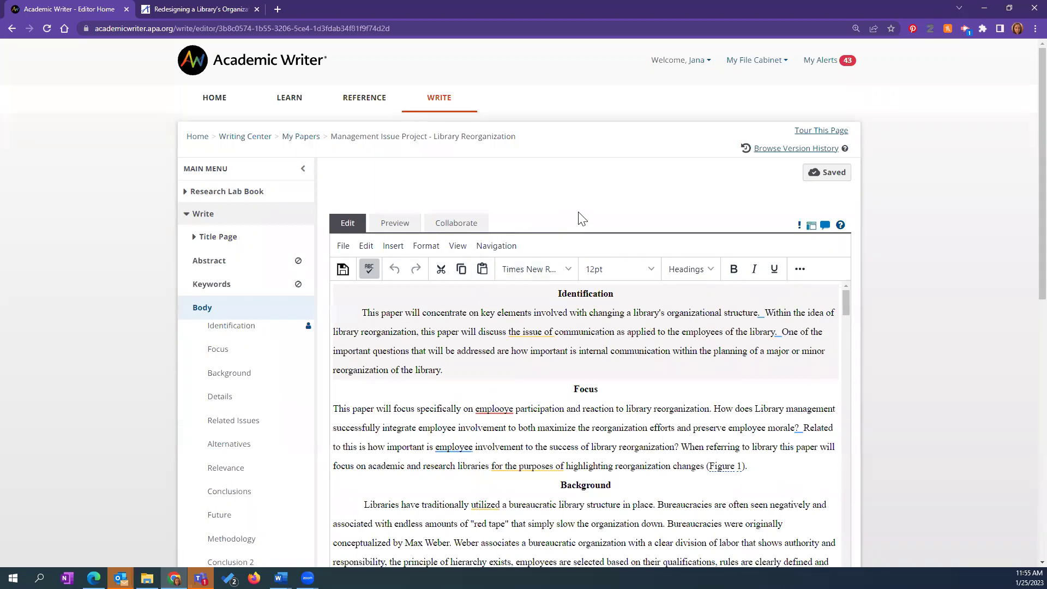
scroll(927, 315, down, 5)
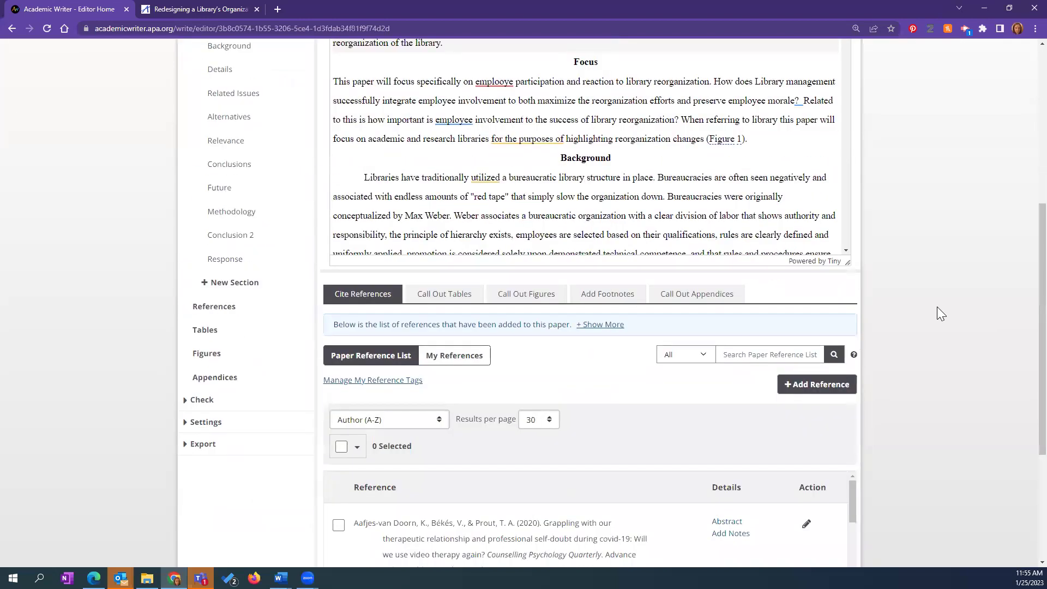